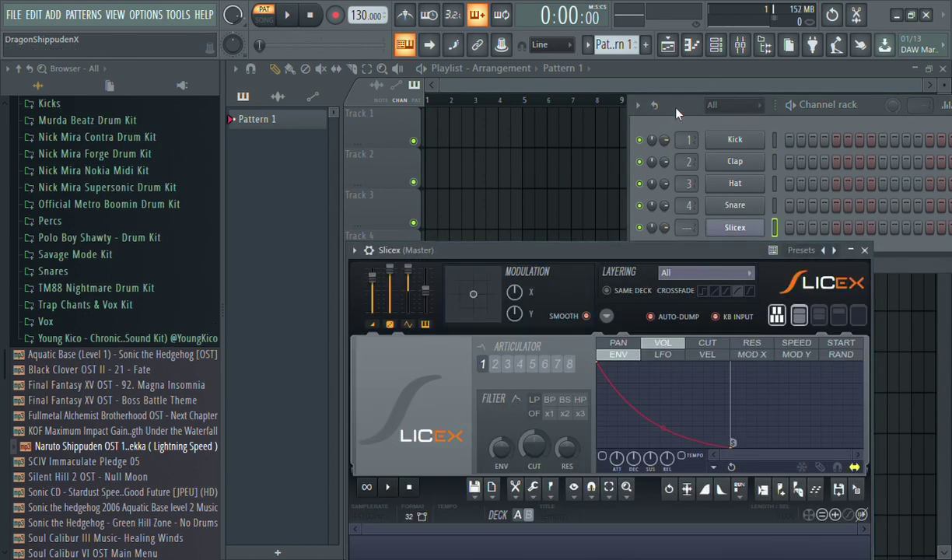
# Send the Naruto Shippuden OST track from the master's Edison to the Slicex channel in the channel rack
pyautogui.moveTo(676, 109); pyautogui.dragTo(558, 70)
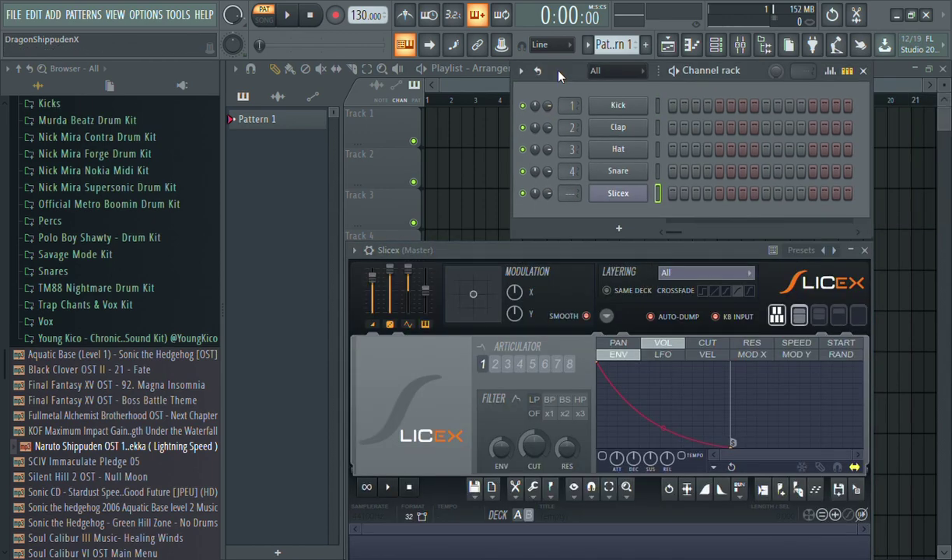
pyautogui.click(739, 45)
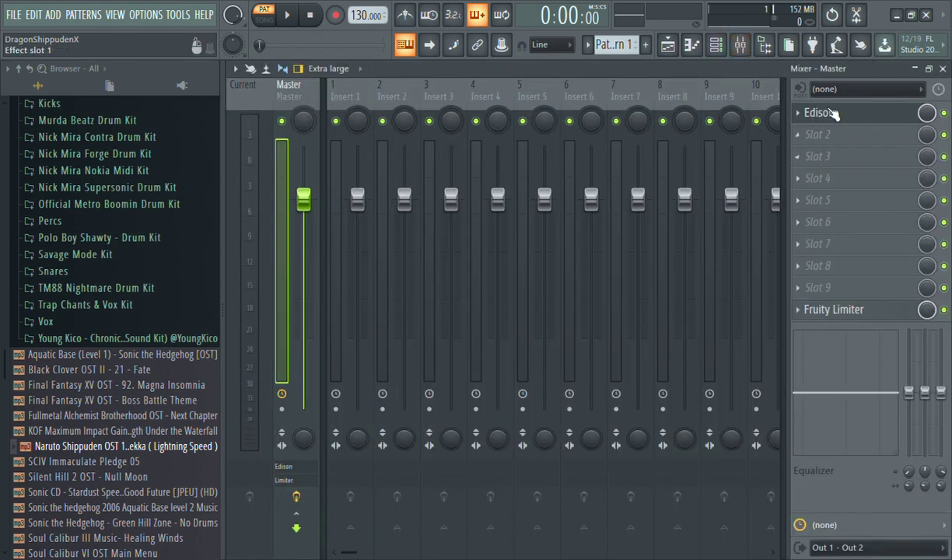
pyautogui.click(825, 113)
pyautogui.click(716, 45)
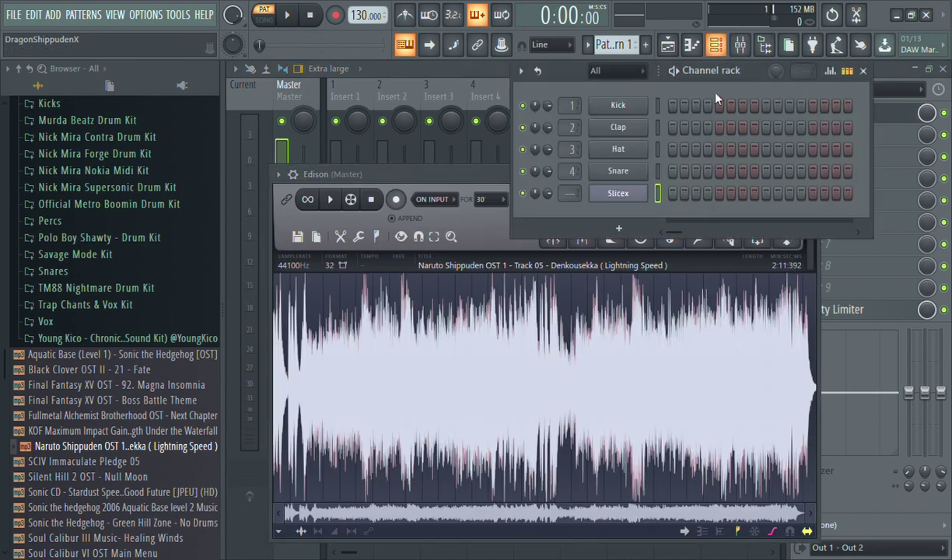
pyautogui.click(509, 181)
pyautogui.moveTo(794, 219); pyautogui.dragTo(758, 156)
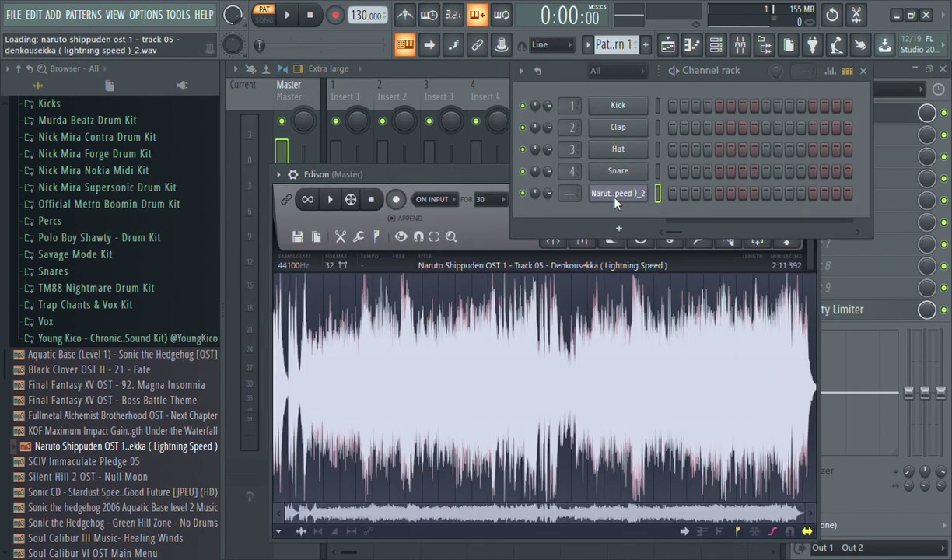
# Remove Edison from the master track and route the Slicex channel to mixer track 5
pyautogui.click(282, 183)
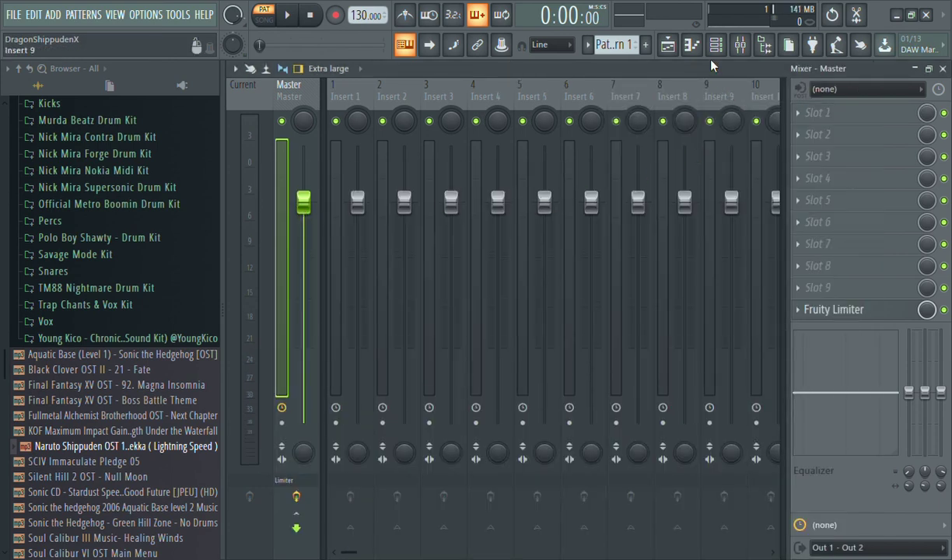
pyautogui.click(716, 52)
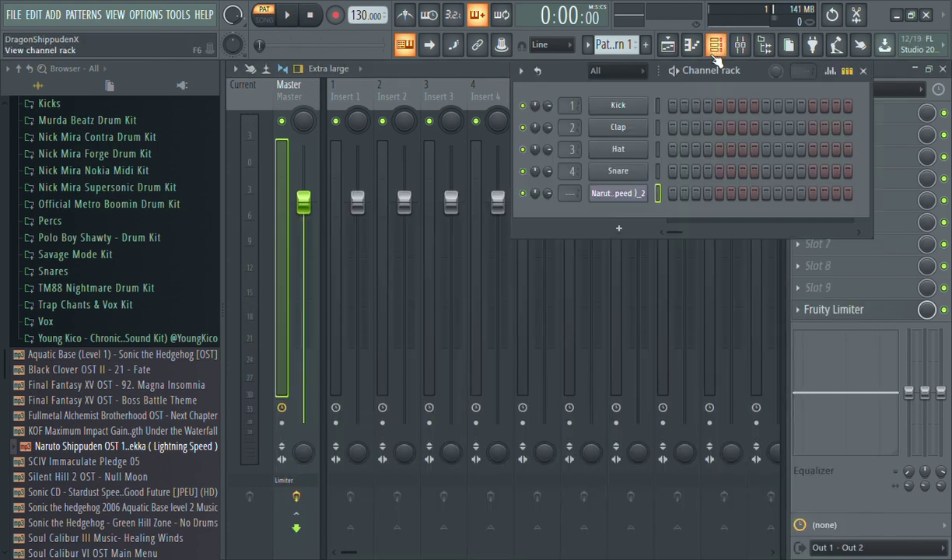
pyautogui.scroll(5, 571, 193)
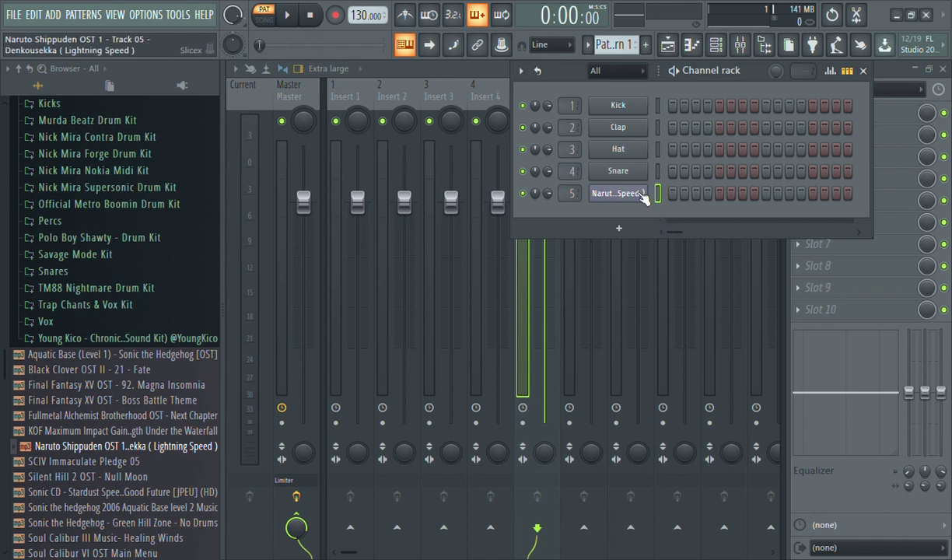
# Chop the song into marker slices in Slicex and give its volume envelope an instant attack with full sustain
pyautogui.click(617, 193)
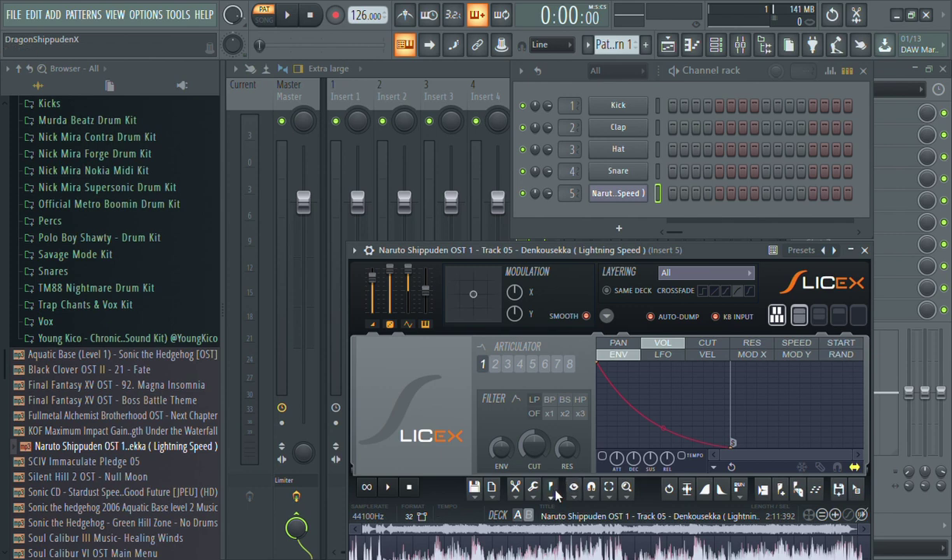
pyautogui.click(721, 526)
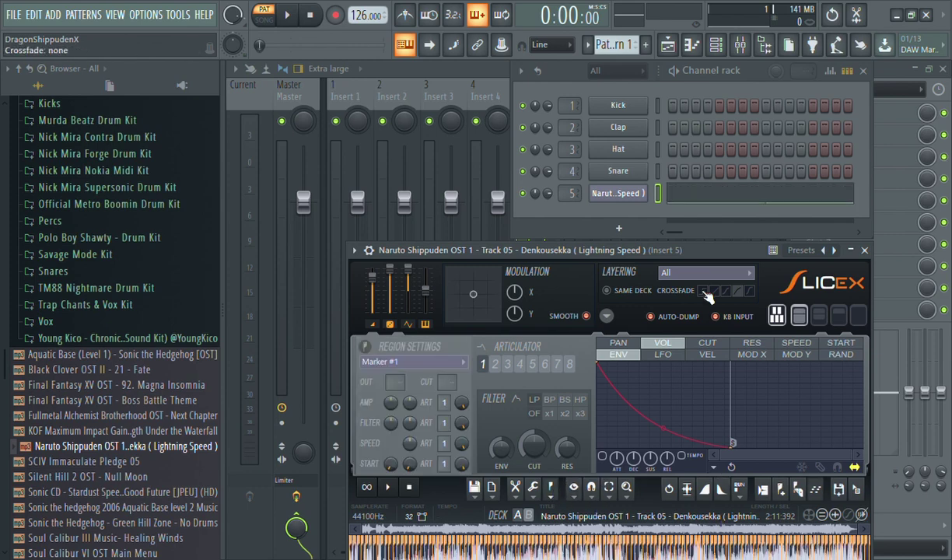
pyautogui.moveTo(691, 256); pyautogui.dragTo(652, 153)
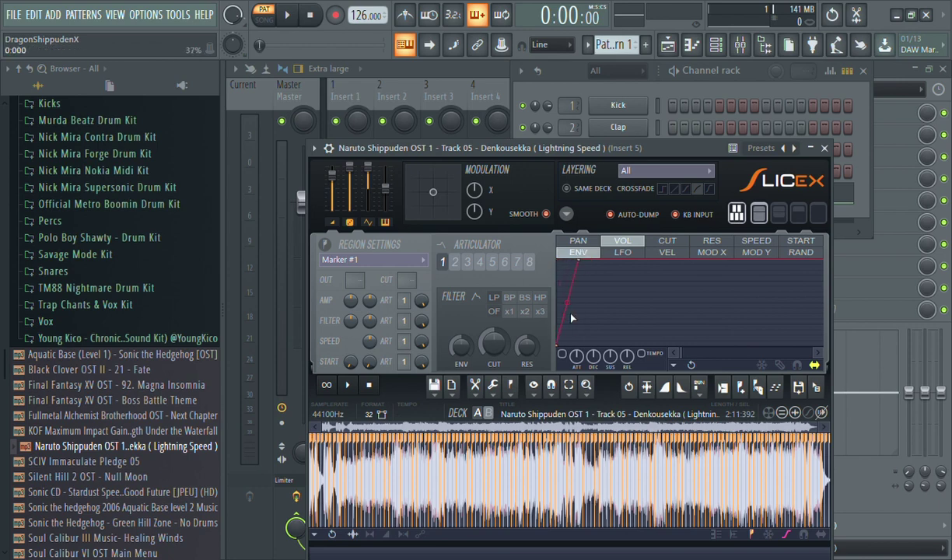
pyautogui.moveTo(680, 354); pyautogui.dragTo(792, 352)
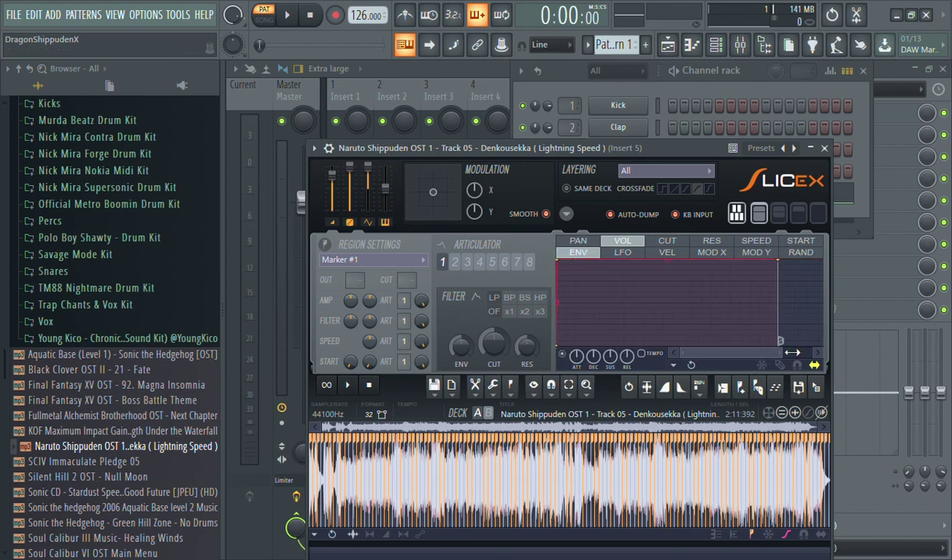
pyautogui.click(824, 147)
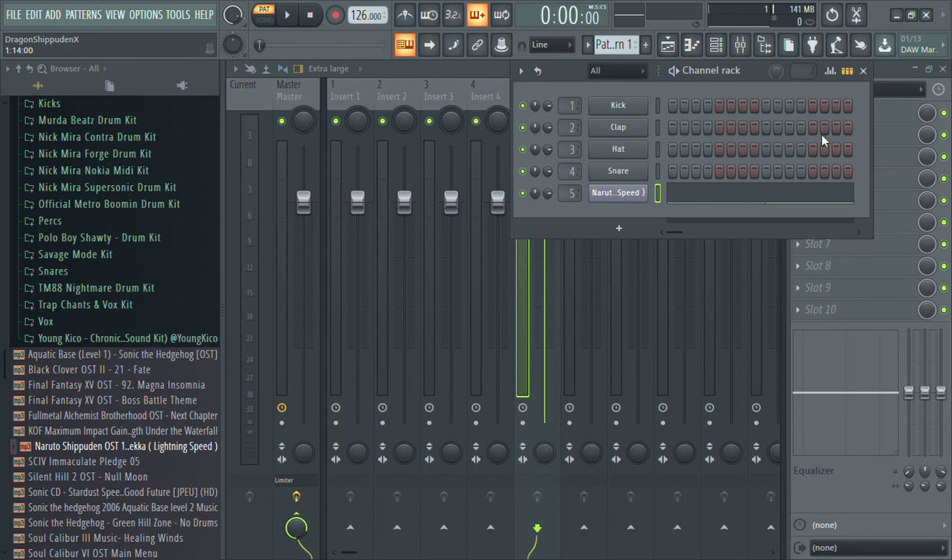
# Loop the pattern with a single first-step slice note and put Fruity parametric EQ 2 and Fruity Reeverb 2 on Insert 5
pyautogui.click(769, 46)
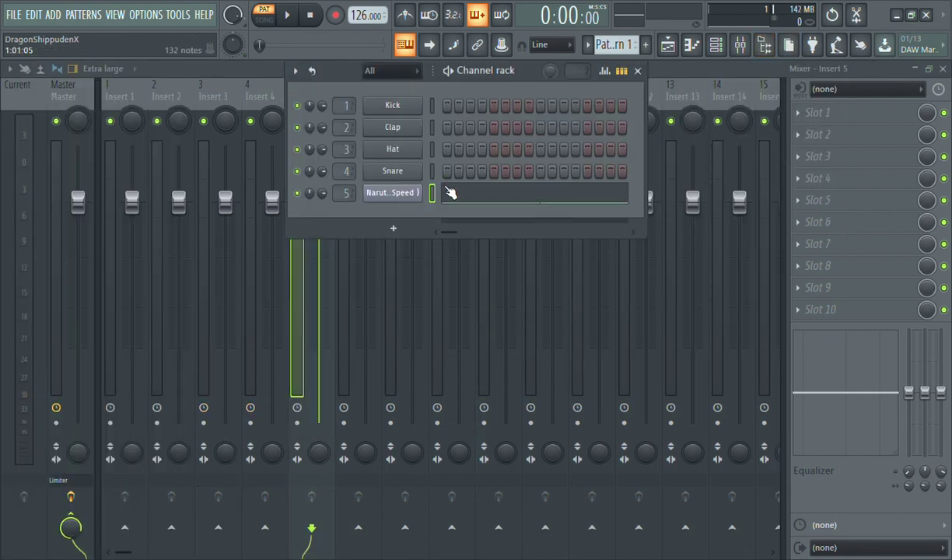
pyautogui.press('space')
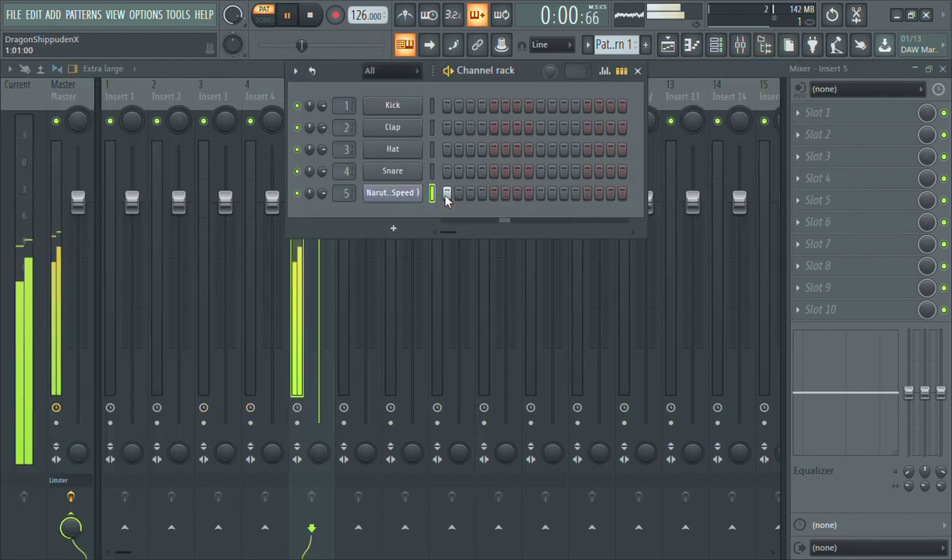
pyautogui.press('F6')
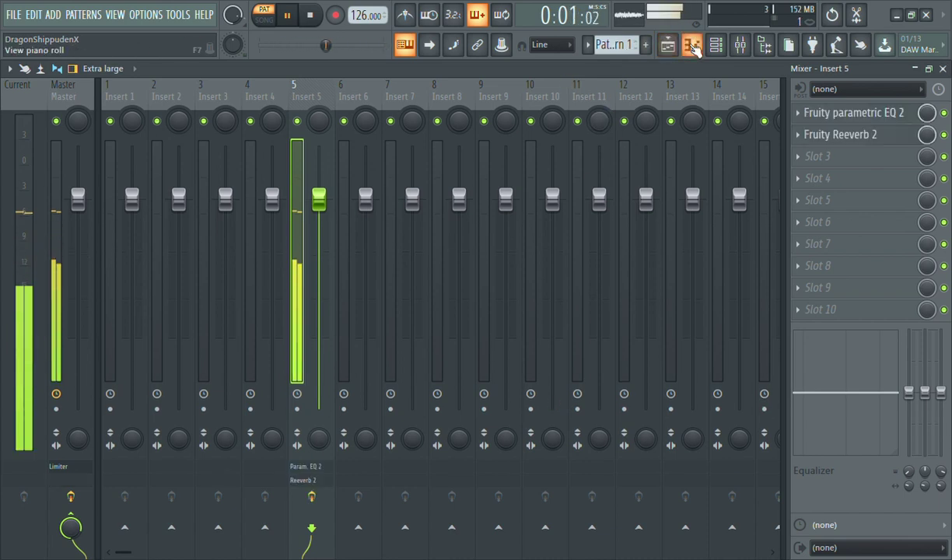
# Open the Slicex channel's piano roll and move the note at the start of bar 1 down to Marker #45
pyautogui.click(691, 45)
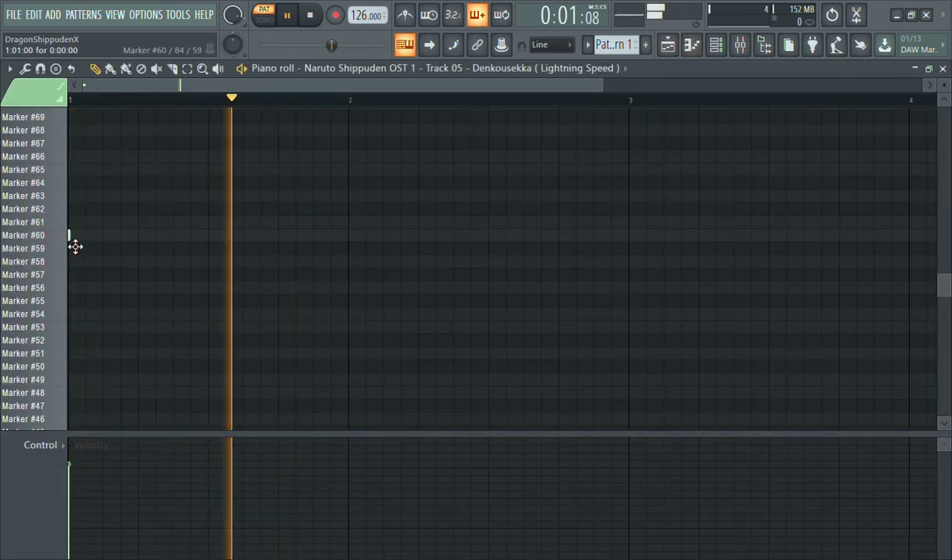
pyautogui.moveTo(72, 240); pyautogui.dragTo(72, 284)
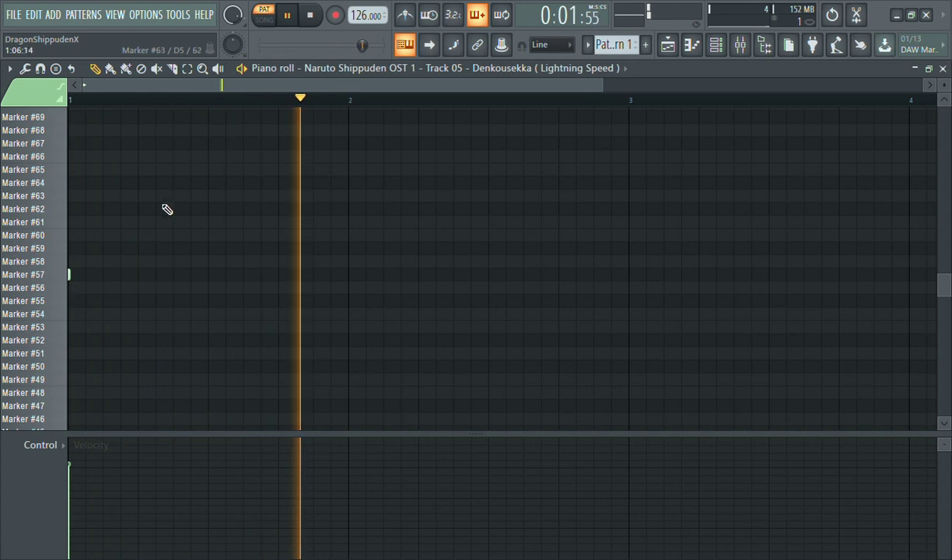
pyautogui.scroll(-3, 108, 300)
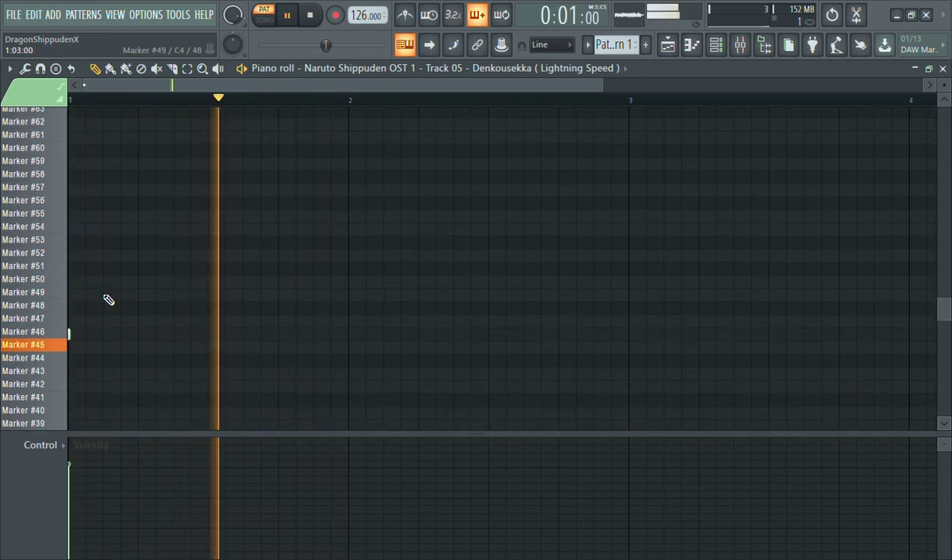
pyautogui.scroll(-4, 108, 299)
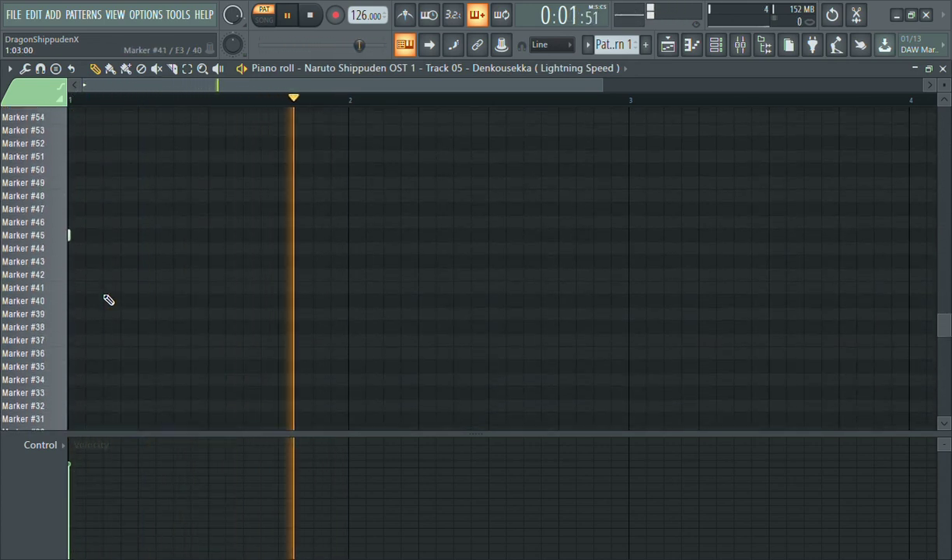
# Add a second note at step 9 of bar 1 on Marker #48 and move the first note to Marker #37
pyautogui.click(208, 290)
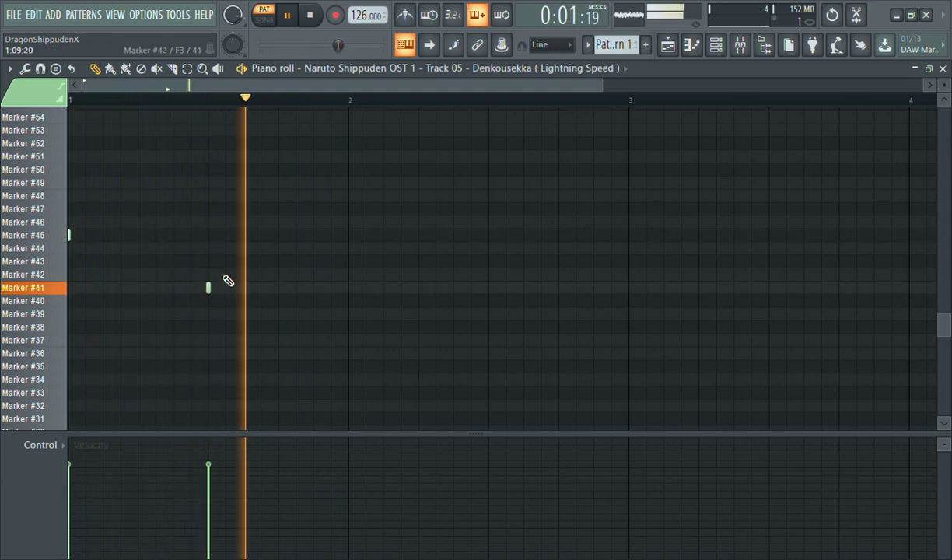
pyautogui.moveTo(214, 289); pyautogui.dragTo(218, 315)
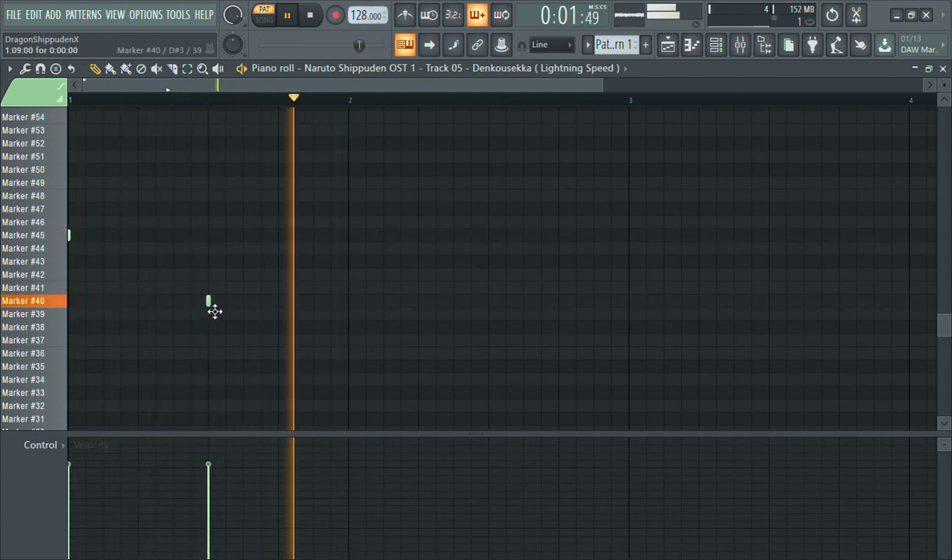
pyautogui.moveTo(215, 312)
pyautogui.mouseDown()
pyautogui.moveTo(213, 353)
pyautogui.moveTo(75, 343)
pyautogui.mouseUp()
pyautogui.press('space')
pyautogui.press('space')
pyautogui.press('space')
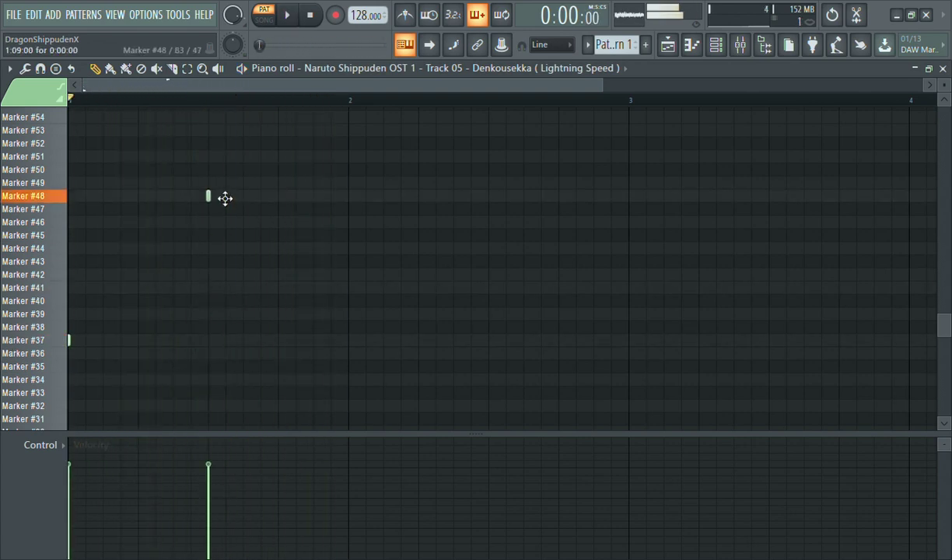
# Add a third note at step 13 of bar 1 and place it on Marker #42 during playback
pyautogui.press('space')
pyautogui.click(283, 248)
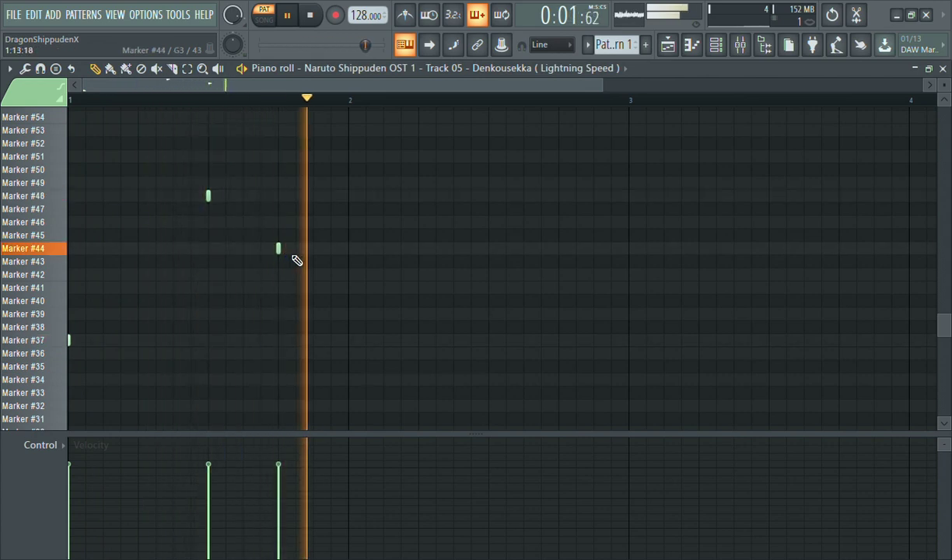
pyautogui.moveTo(284, 255); pyautogui.dragTo(284, 281)
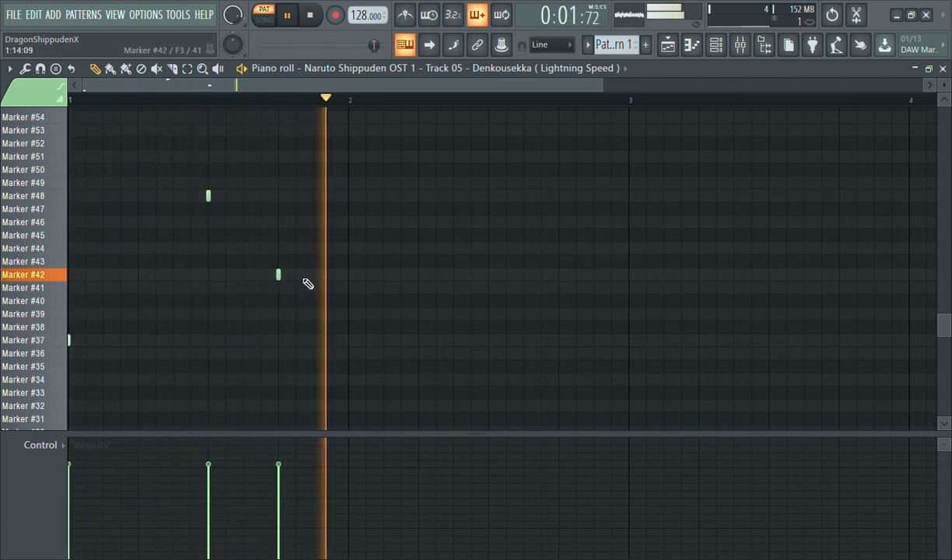
# Add notes in bar 2 on Marker #38 at step 5 and Marker #36 at step 9, then replay the pattern
pyautogui.click(418, 327)
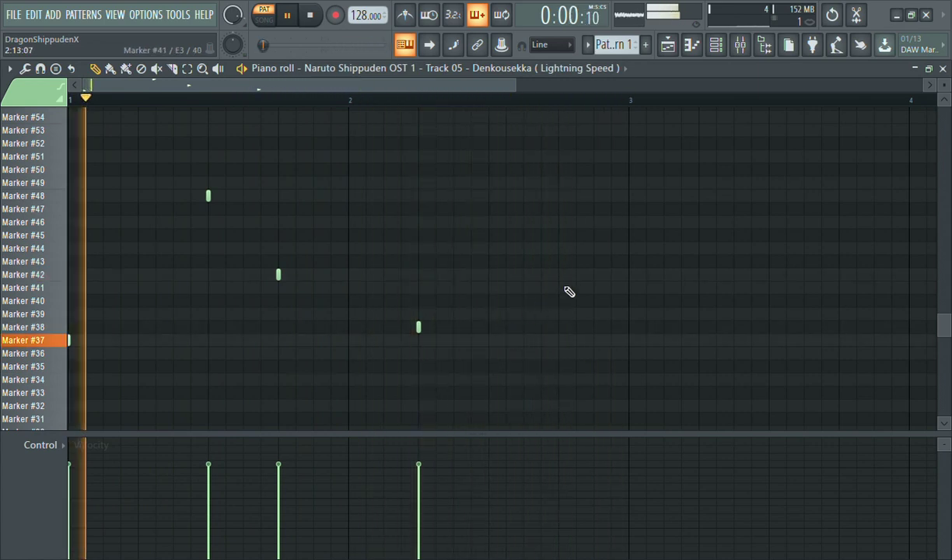
pyautogui.click(455, 328)
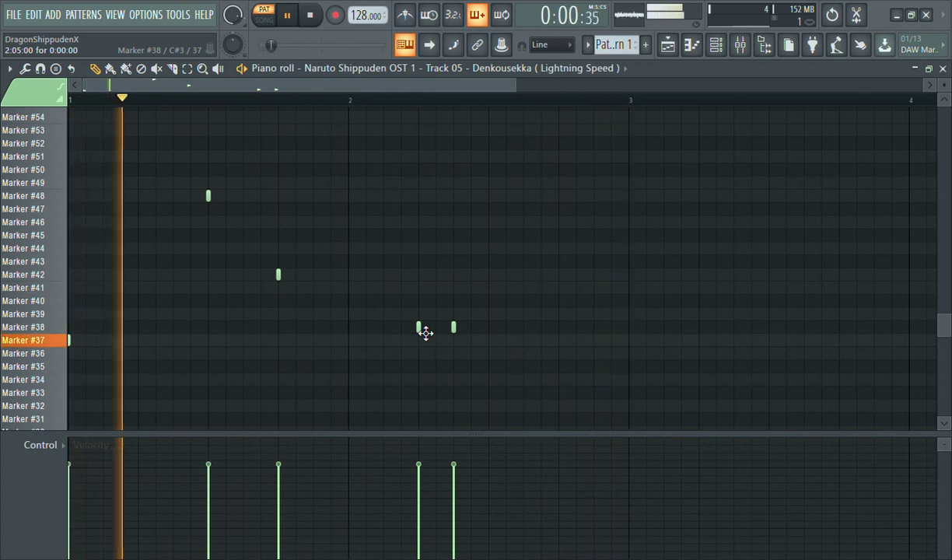
pyautogui.press('space')
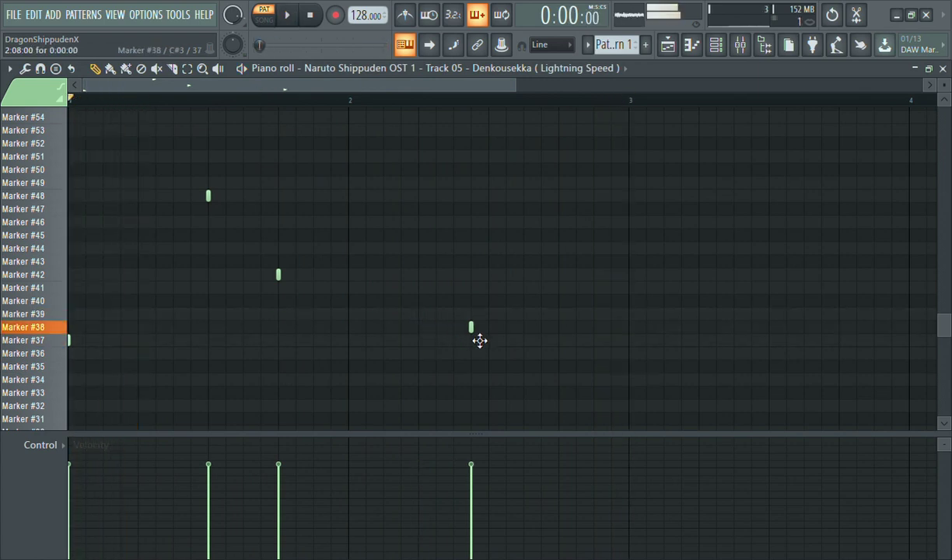
pyautogui.moveTo(494, 341); pyautogui.dragTo(494, 362)
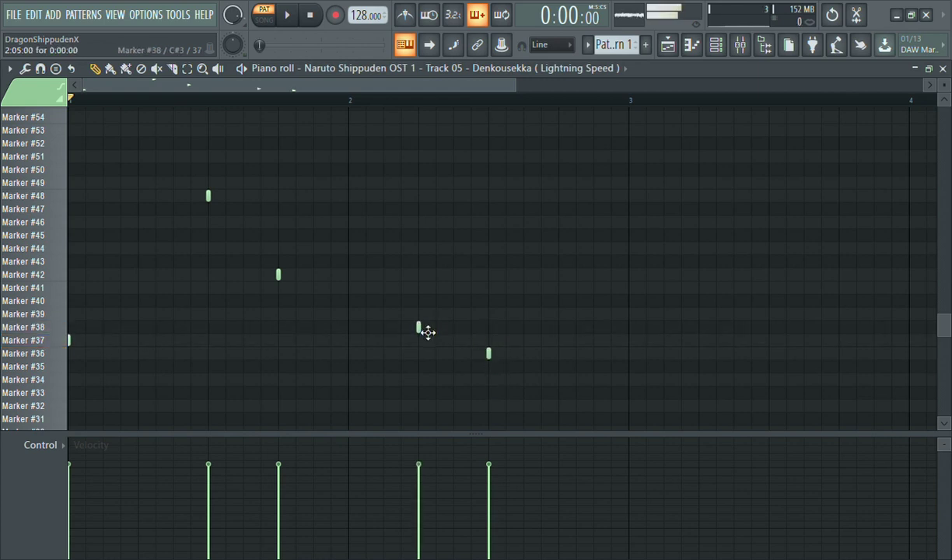
pyautogui.press('space')
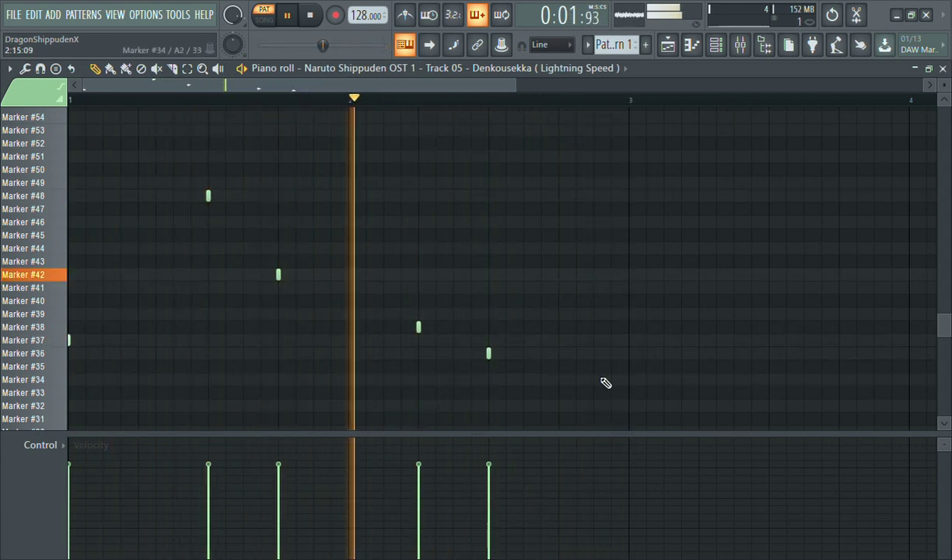
# Move the third note to Marker #45 and stretch all five notes legato to the end of bar 2
pyautogui.press('space')
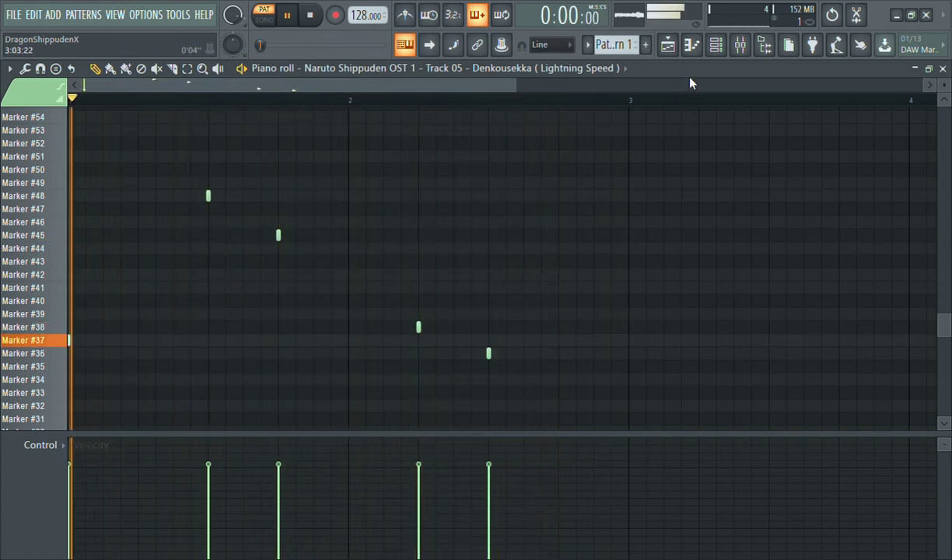
pyautogui.click(629, 274)
pyautogui.hotkey('ctrl', 'l')
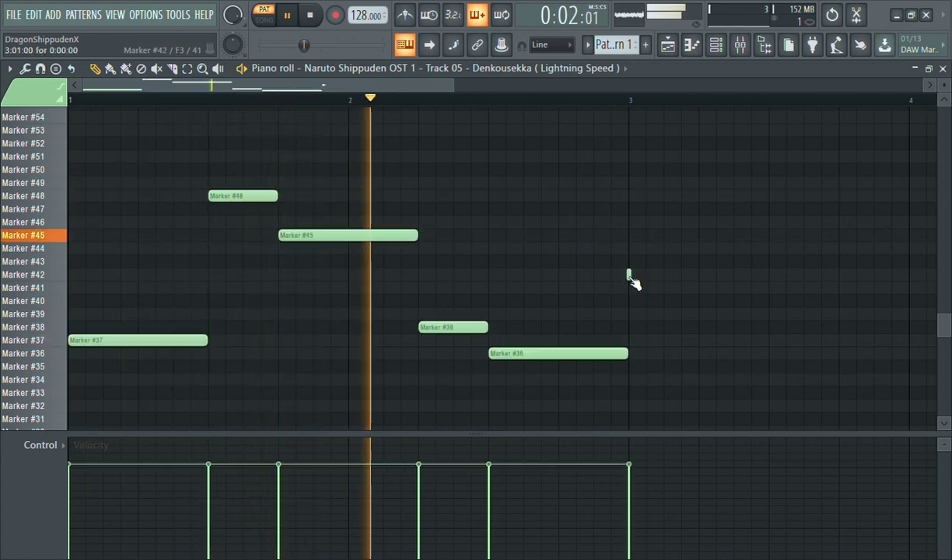
pyautogui.rightClick(631, 273)
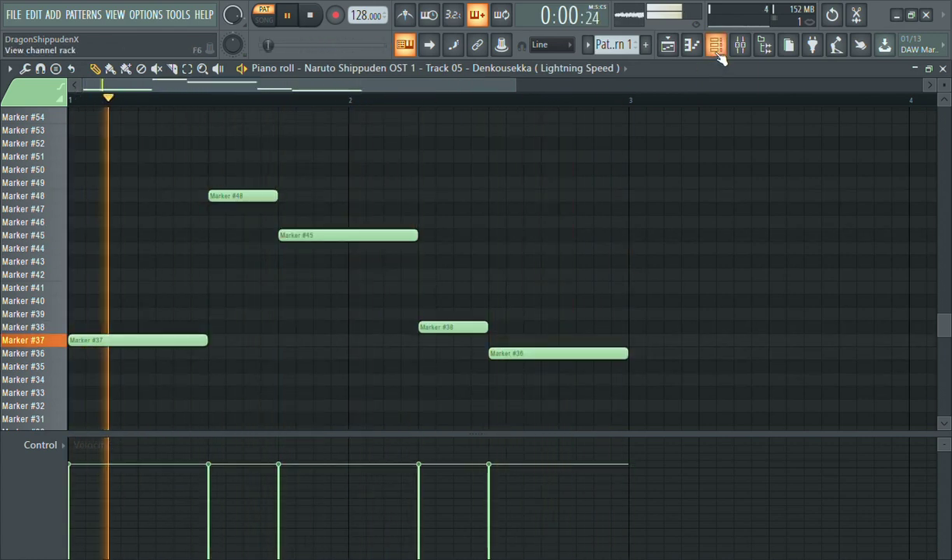
# Replace the Hat channel's sound with NM - Mater HH from the Nick Mira Contra Drum Kit and fill every second step
pyautogui.click(715, 45)
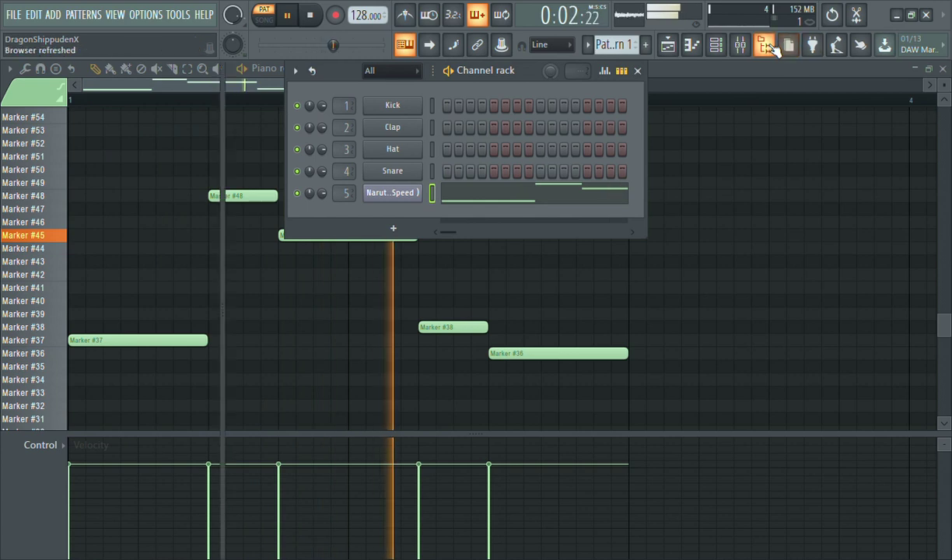
pyautogui.click(764, 45)
pyautogui.scroll(5, 55, 346)
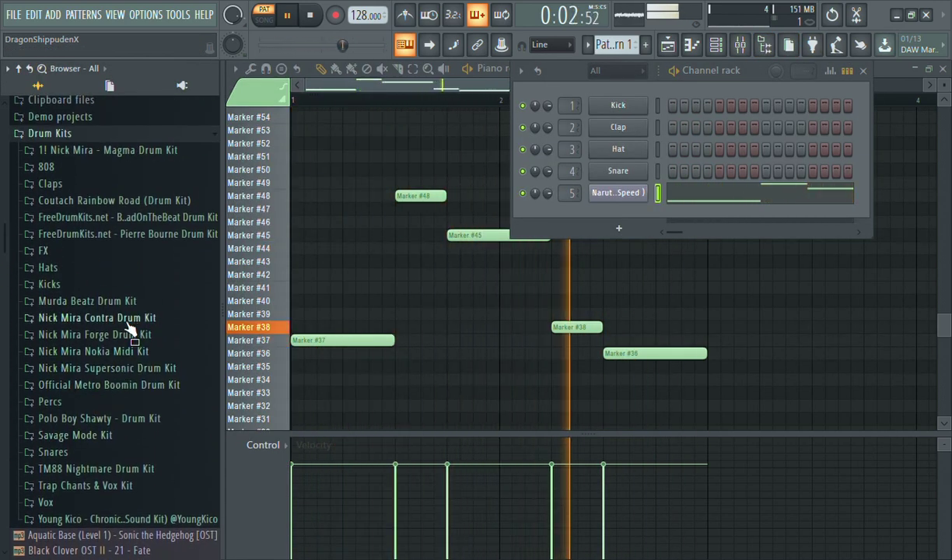
pyautogui.click(112, 319)
pyautogui.click(56, 369)
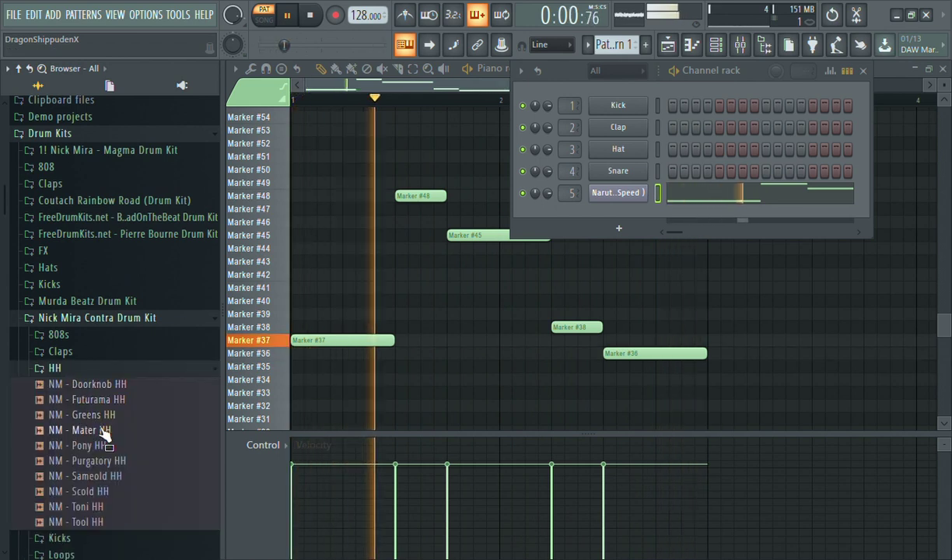
pyautogui.moveTo(84, 430); pyautogui.dragTo(601, 140)
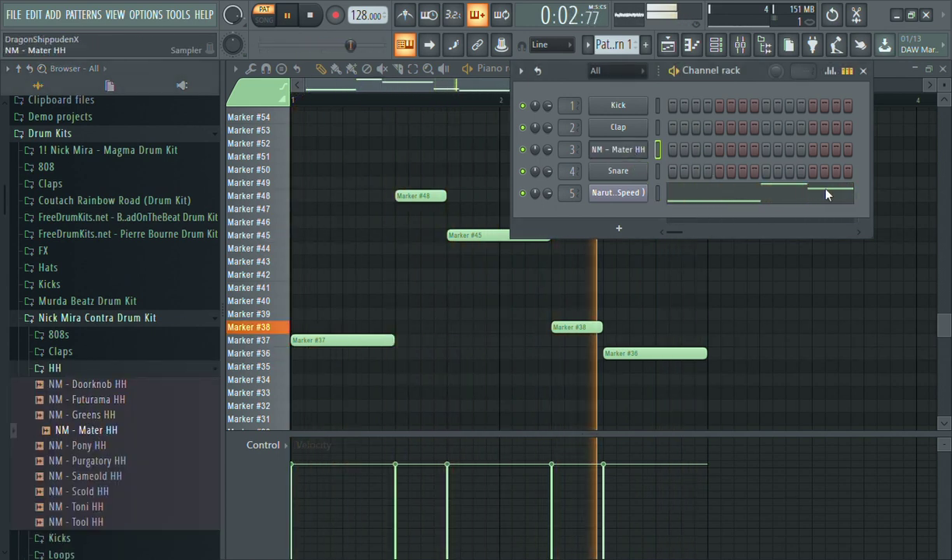
pyautogui.click(118, 370)
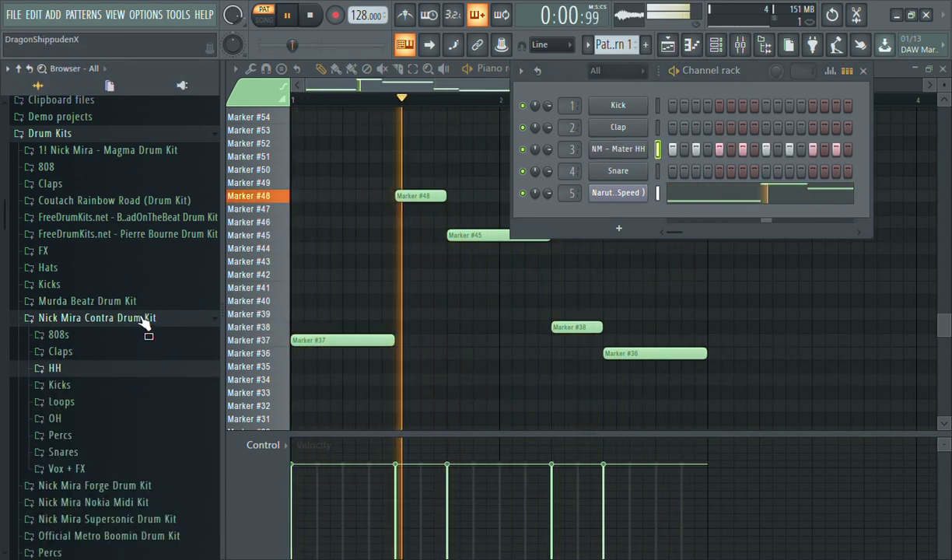
pyautogui.click(142, 319)
# Add Fruity soft clipper to effect slot 1 of the Master mixer track
pyautogui.press('F9')
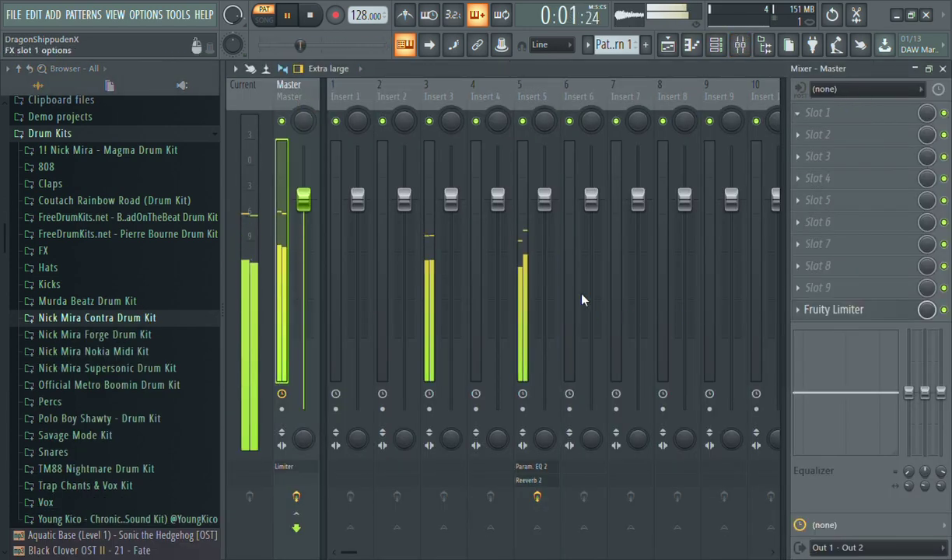
pyautogui.click(580, 257)
pyautogui.click(863, 120)
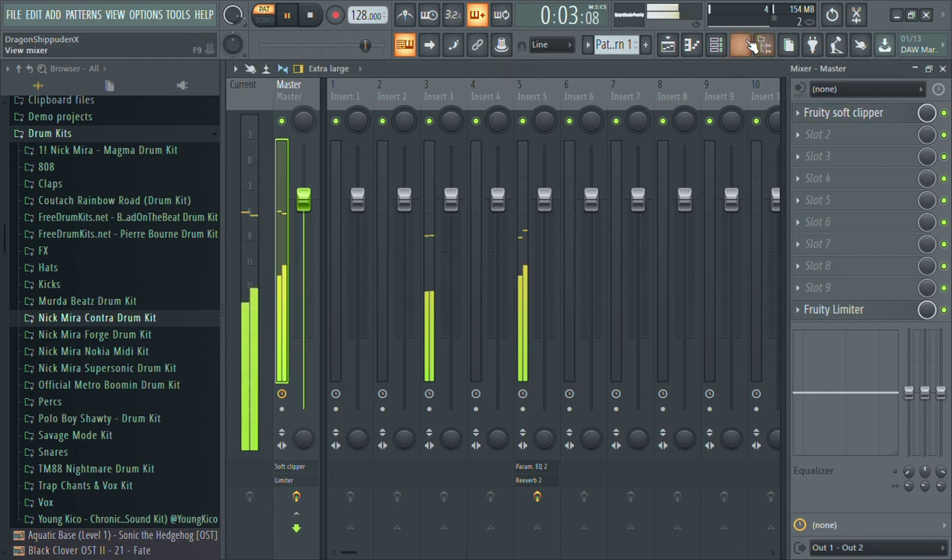
# Stop playback and audition NM - Denzel Snare from the Nick Mira Supersonic Drum Kit's Snares folder
pyautogui.click(715, 45)
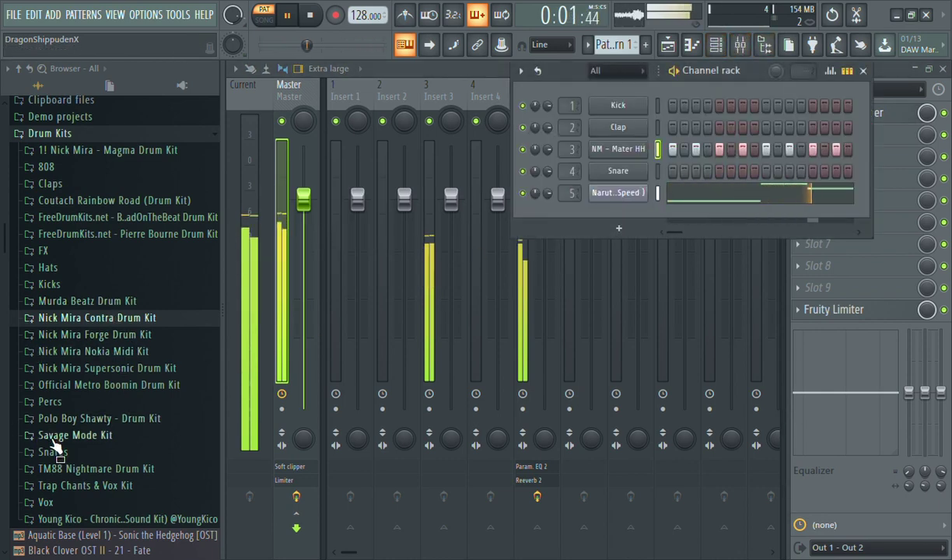
pyautogui.click(92, 369)
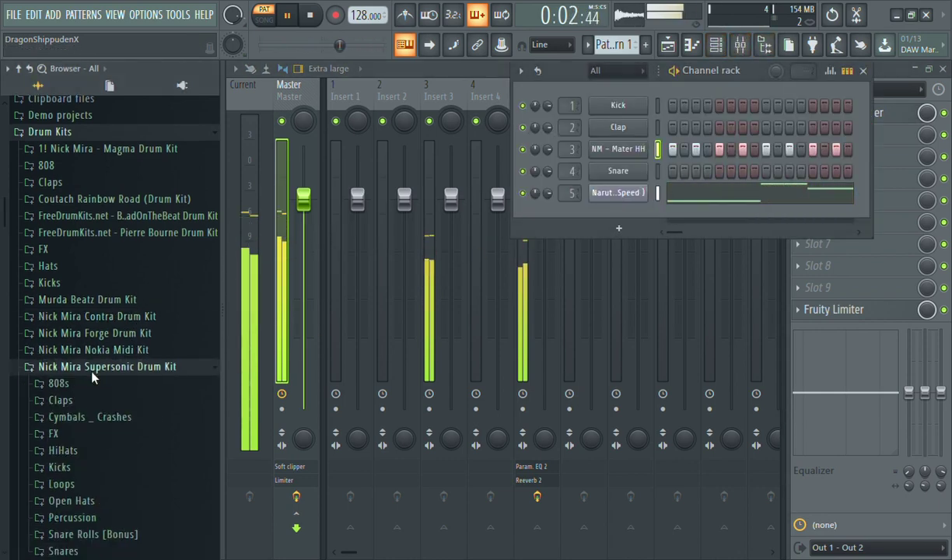
pyautogui.click(88, 552)
pyautogui.press('space')
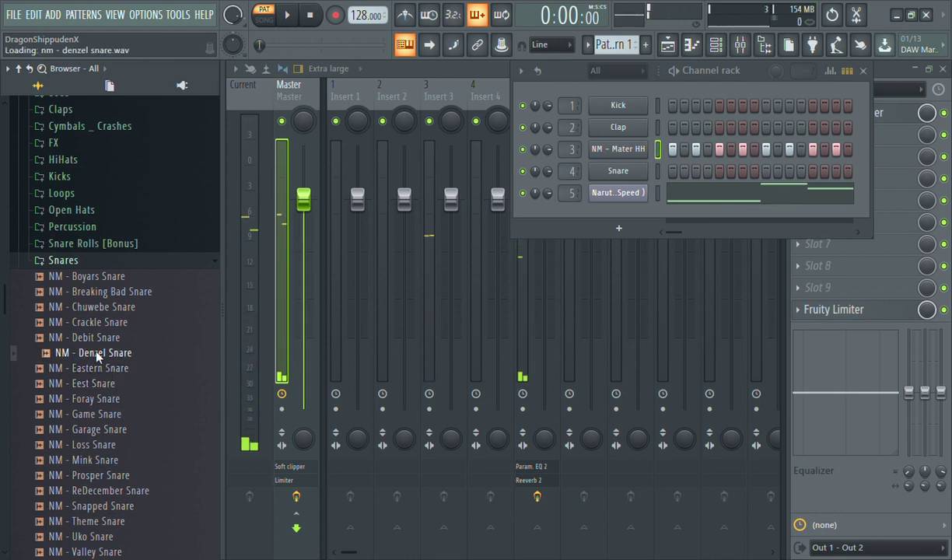
pyautogui.moveTo(96, 351); pyautogui.dragTo(101, 356)
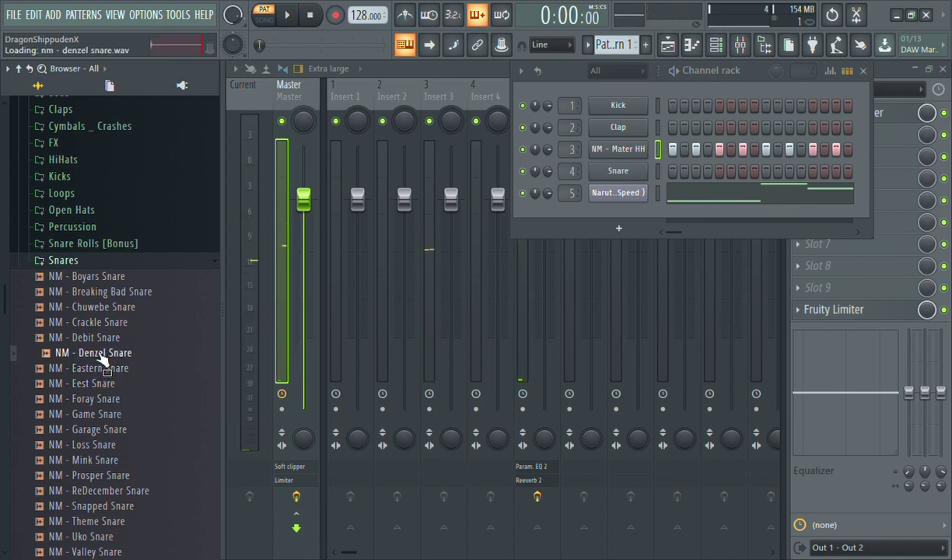
pyautogui.click(100, 262)
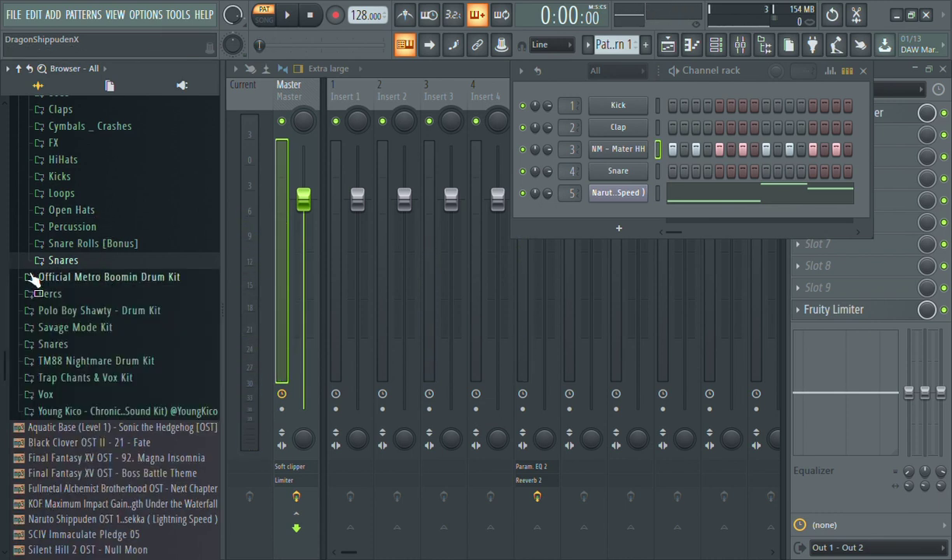
pyautogui.scroll(5, 6, 266)
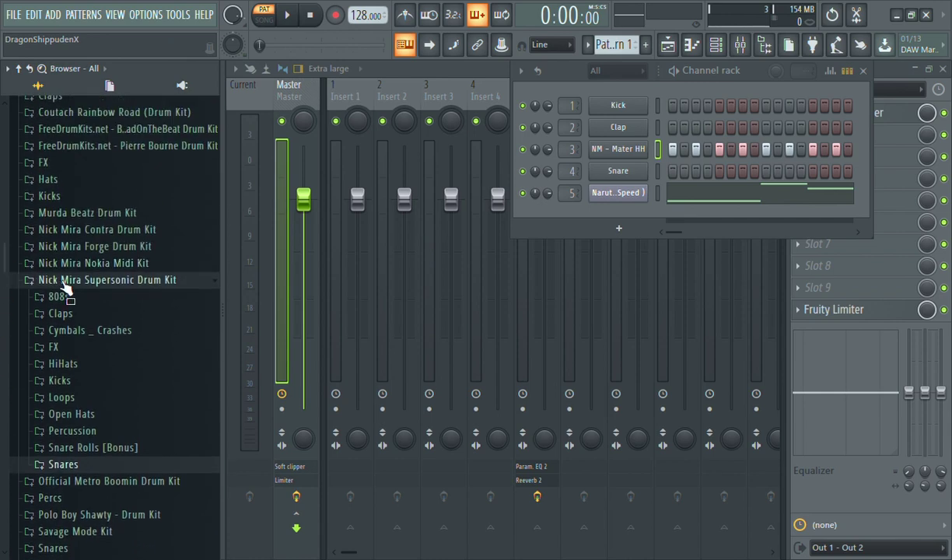
pyautogui.click(66, 281)
# Look through the Nick Mira Forge kit and the Contra kit's Snares folder while the pattern plays
pyautogui.press('space')
pyautogui.click(95, 246)
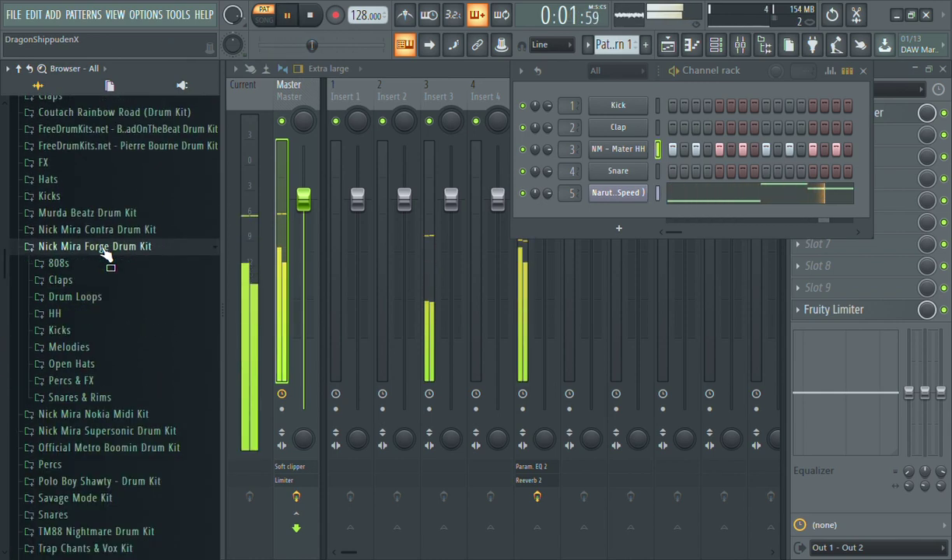
pyautogui.click(95, 246)
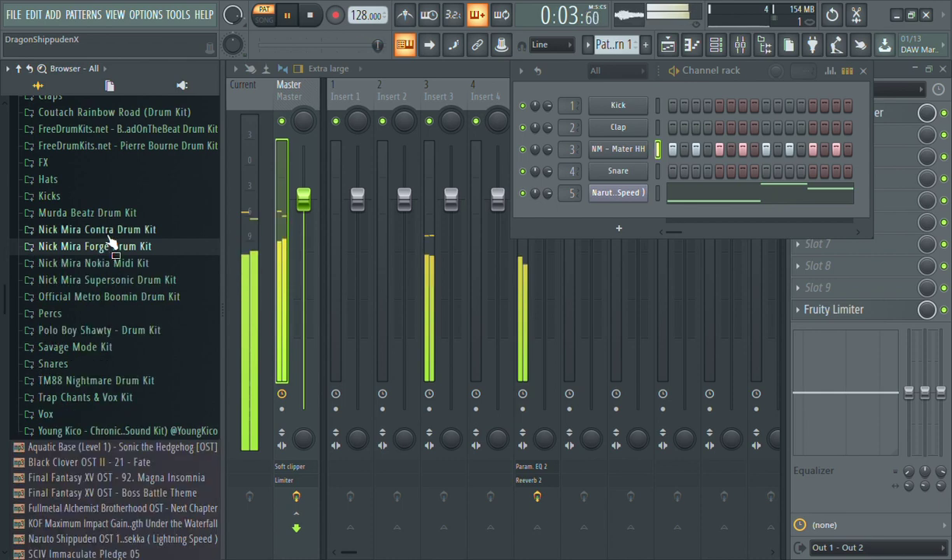
pyautogui.click(95, 229)
pyautogui.click(64, 364)
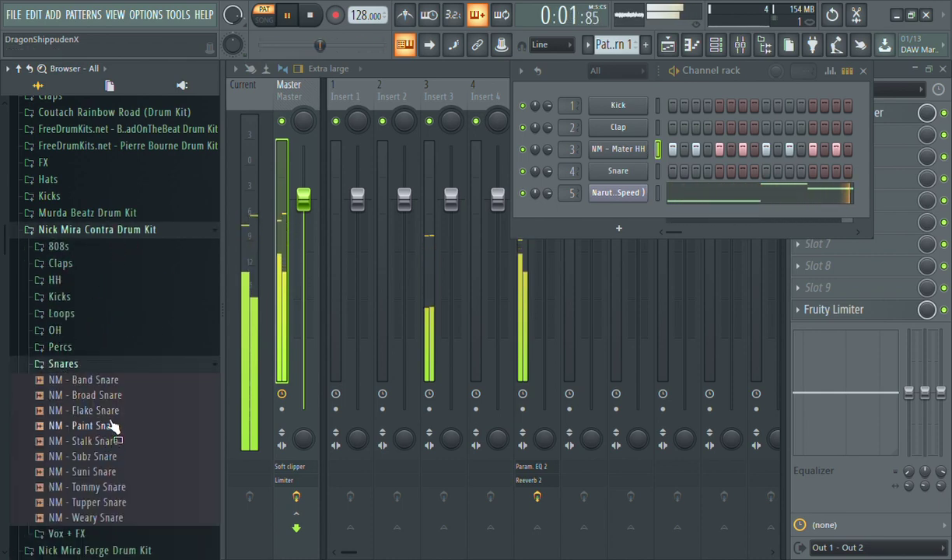
pyautogui.click(100, 359)
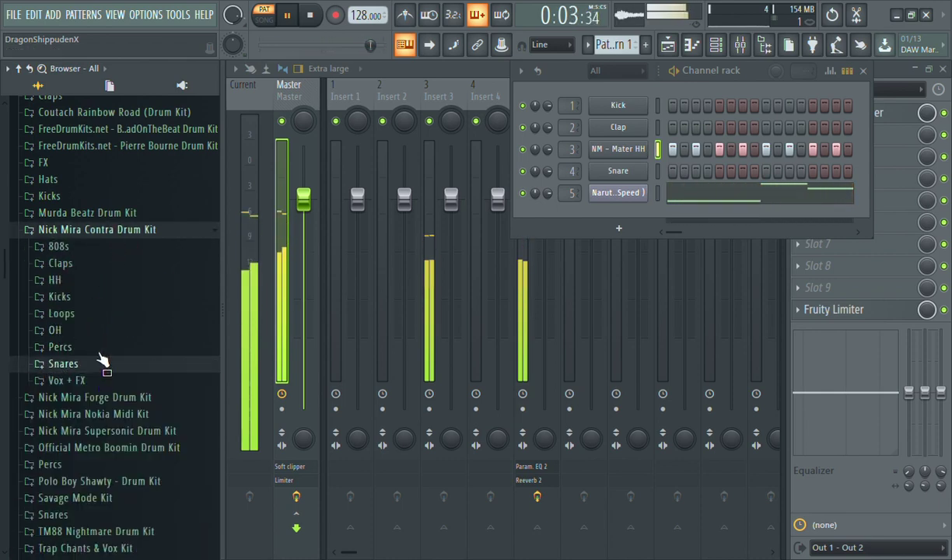
pyautogui.click(127, 231)
# Audition NM - Foray Snare from the Nick Mira Supersonic Drum Kit
pyautogui.click(133, 281)
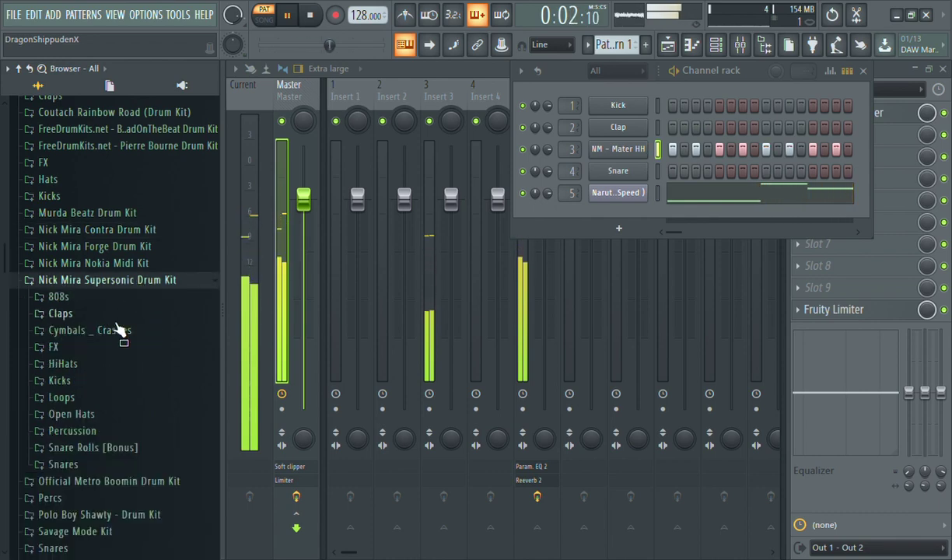
pyautogui.click(56, 464)
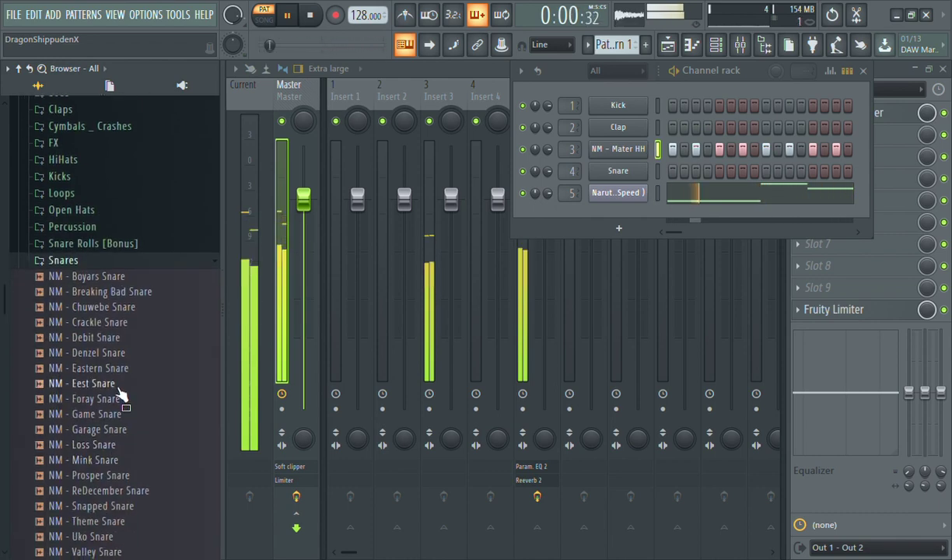
pyautogui.click(98, 368)
pyautogui.click(102, 398)
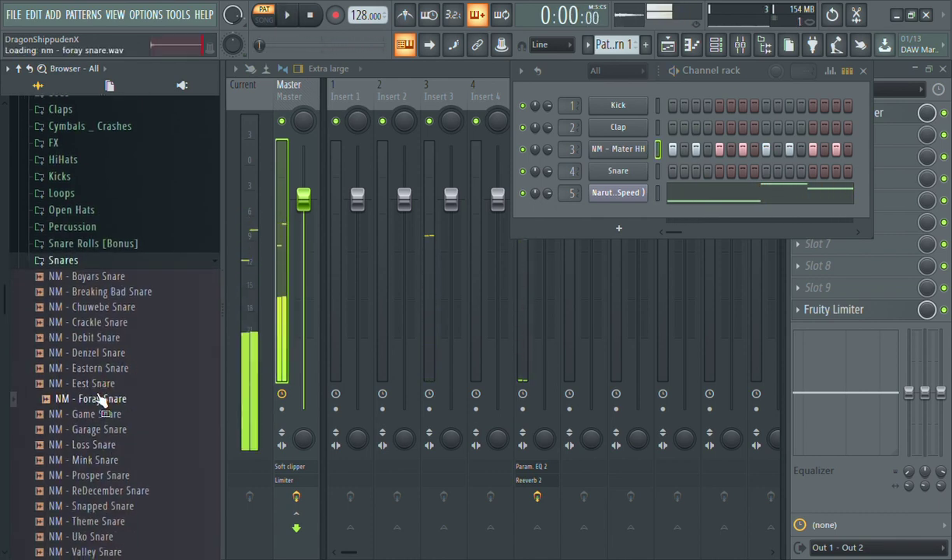
pyautogui.click(98, 259)
pyautogui.moveTo(5, 304); pyautogui.dragTo(6, 268)
pyautogui.click(91, 231)
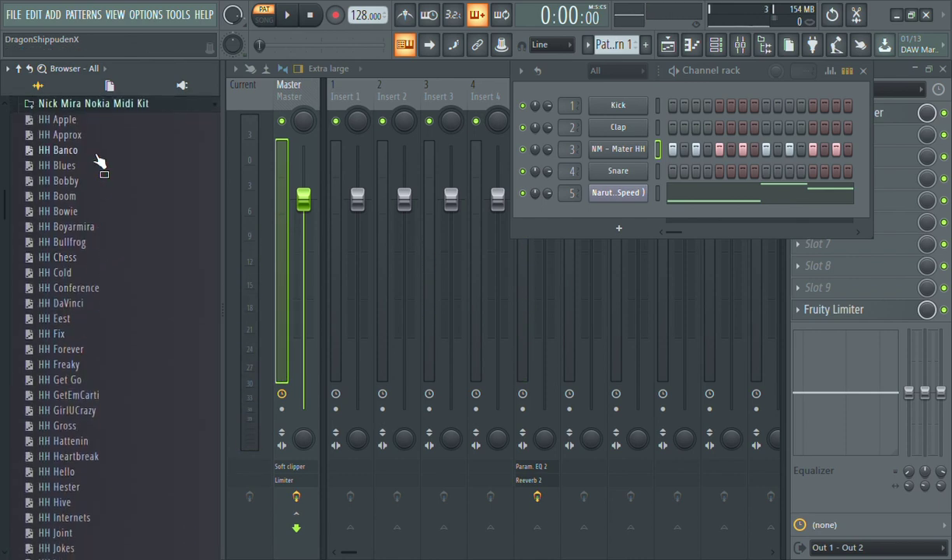
pyautogui.moveTo(9, 194); pyautogui.dragTo(9, 124)
pyautogui.click(97, 443)
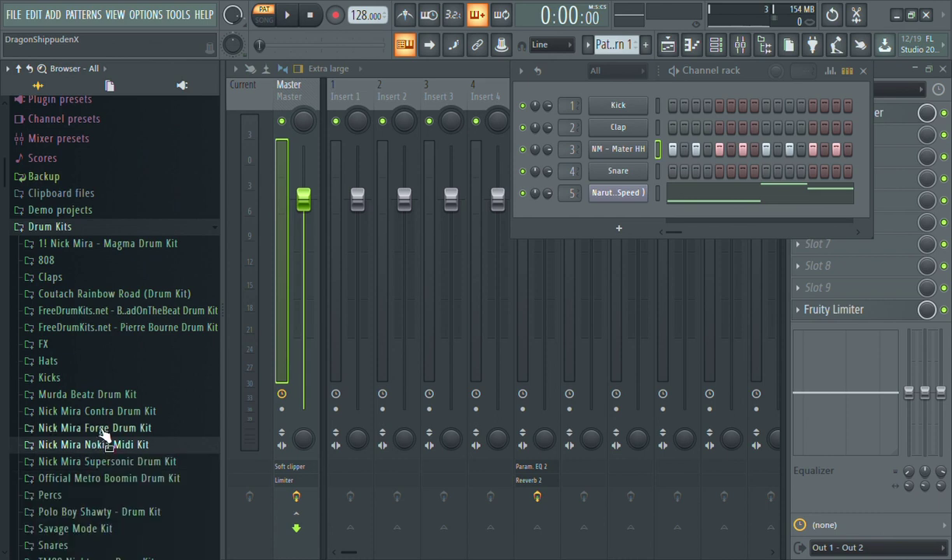
# Load nm - fine snare from the Nick Mira Forge Drum Kit's Snares & Rims folder onto the Snare channel
pyautogui.click(104, 424)
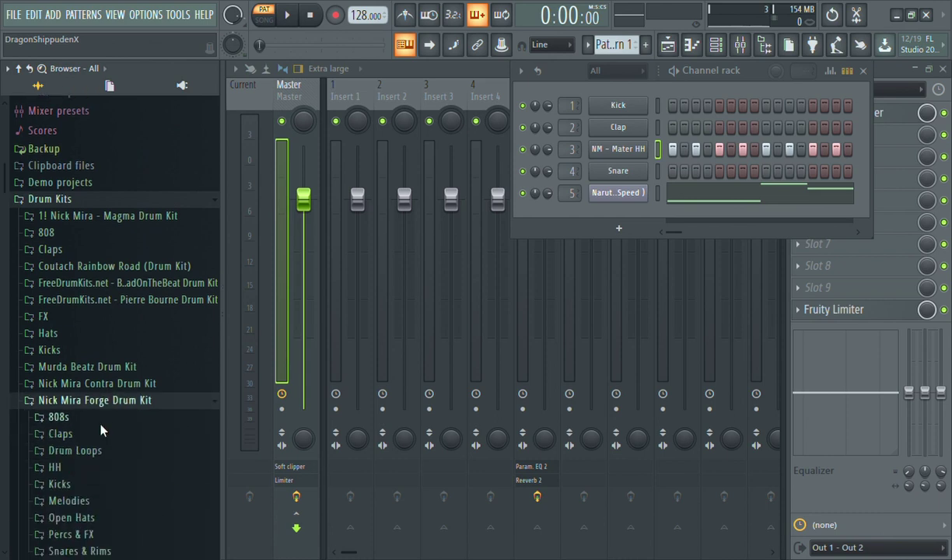
pyautogui.click(85, 550)
pyautogui.moveTo(81, 475); pyautogui.dragTo(622, 171)
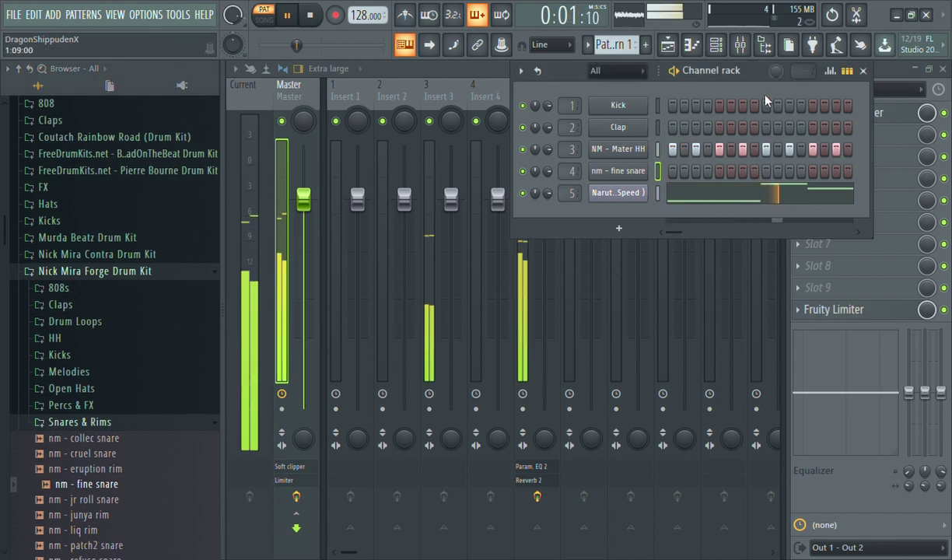
# Place nm - fine snare hits on C5 at step 9 of bars 1, 2 and 3, and select the time range of bars 1 and 2
pyautogui.click(691, 45)
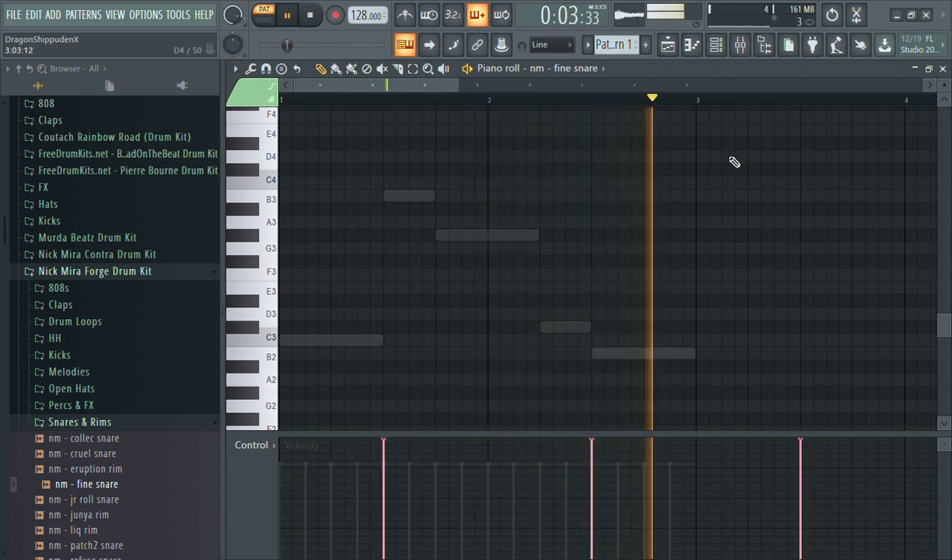
pyautogui.moveTo(700, 101); pyautogui.dragTo(147, 163)
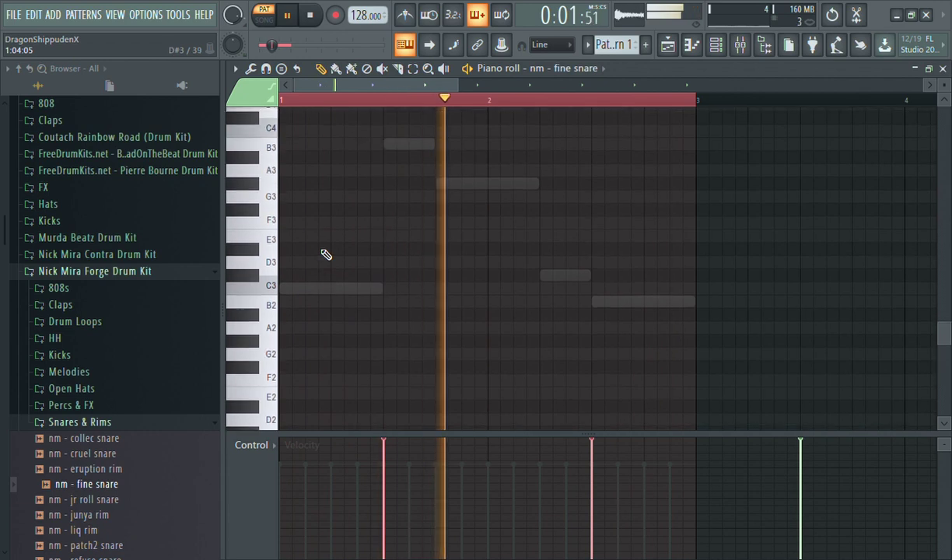
pyautogui.scroll(5, 325, 254)
# Open the nm - fine snare channel settings and turn on Normalize for the sample
pyautogui.click(721, 45)
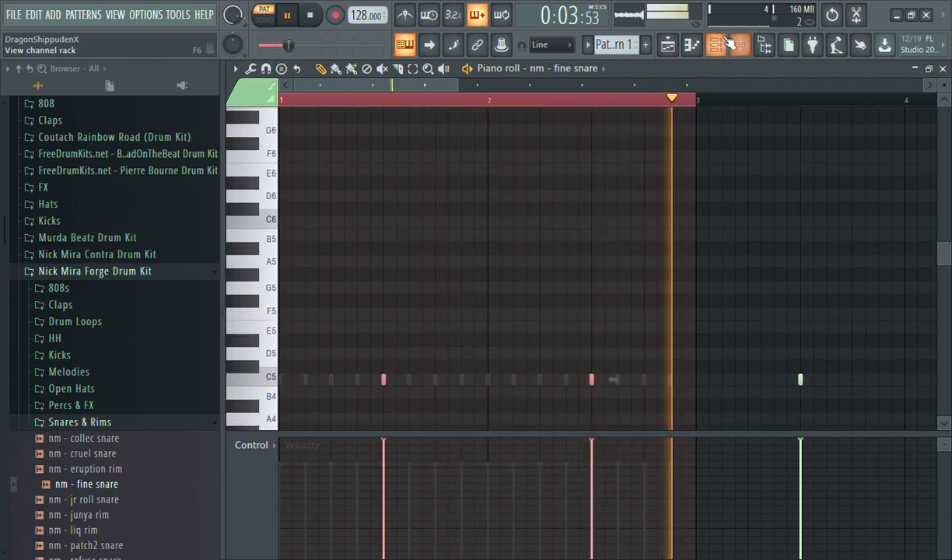
pyautogui.click(617, 170)
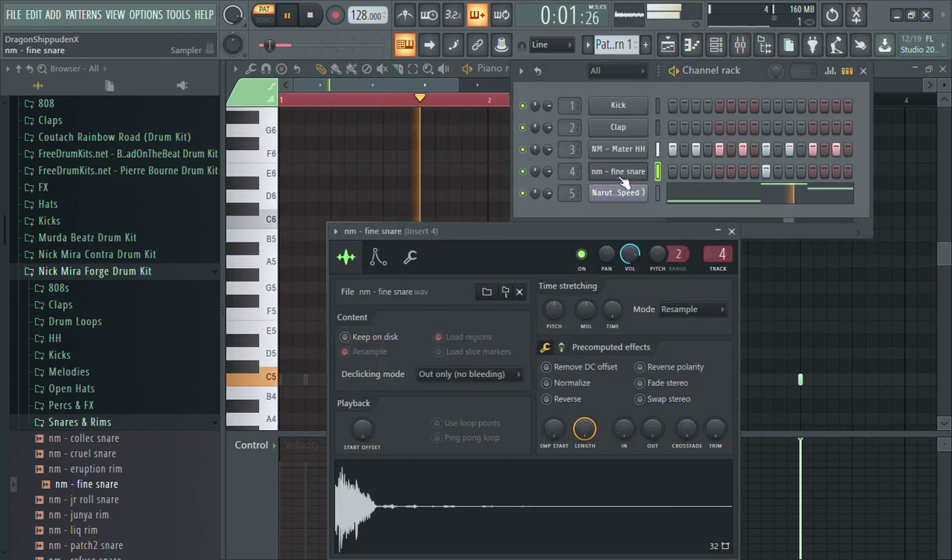
pyautogui.click(547, 382)
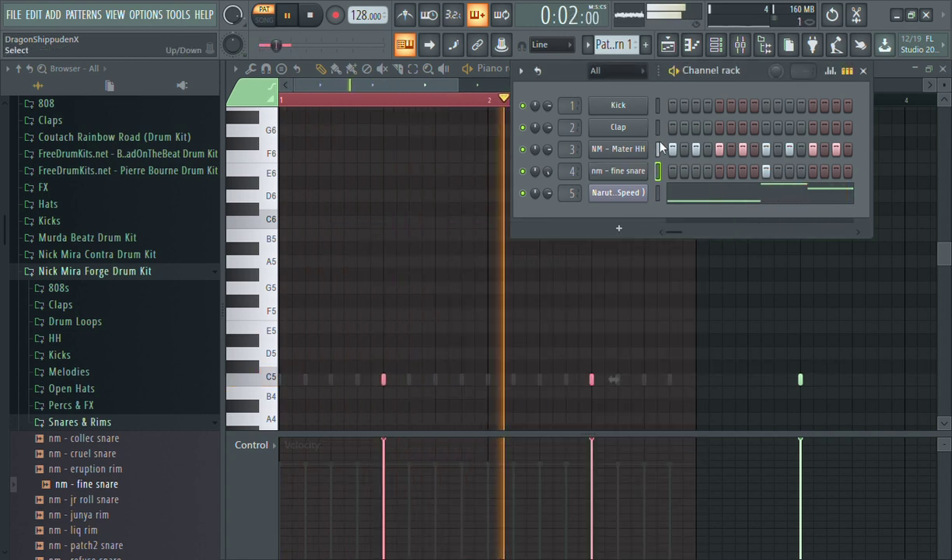
# Add an NM - Mater HH hit at step 6 of bar 1 and a D5 note at step 7 in its piano roll
pyautogui.click(731, 150)
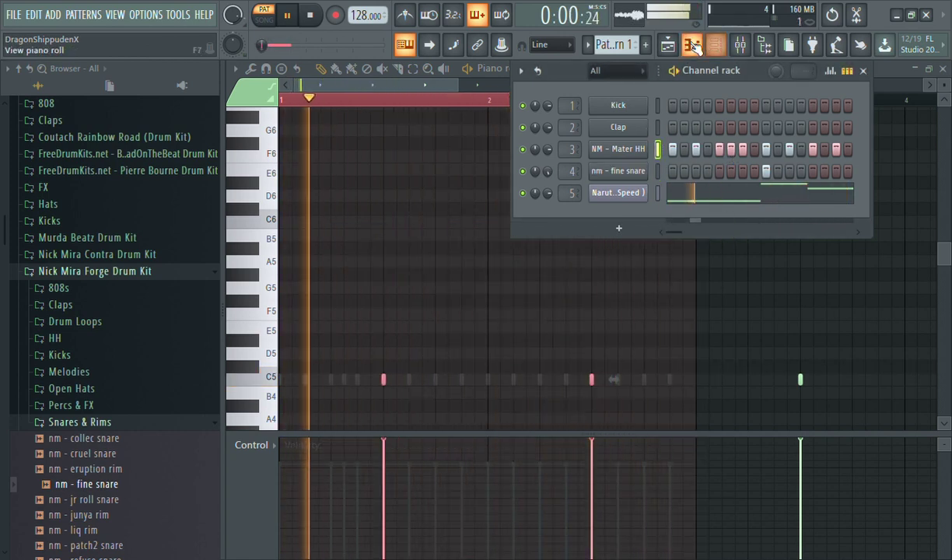
pyautogui.click(692, 44)
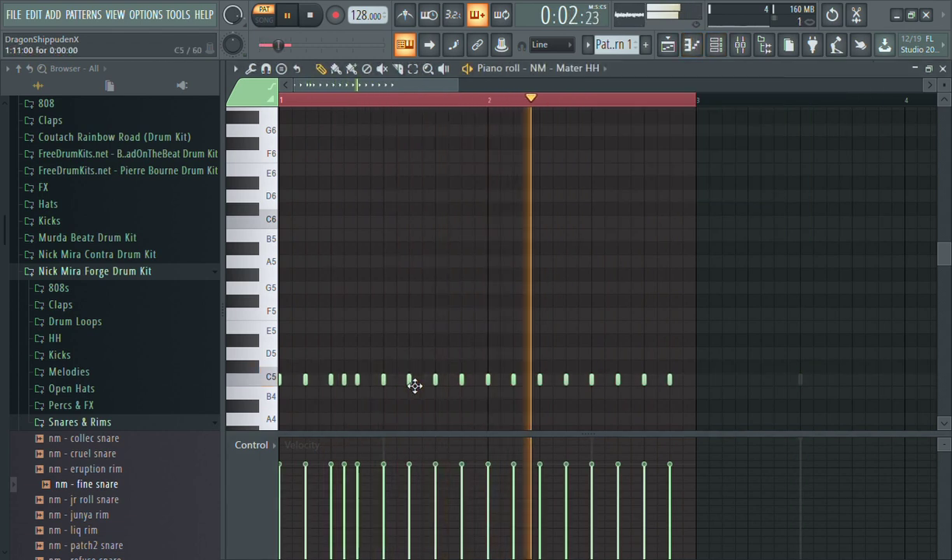
pyautogui.click(358, 355)
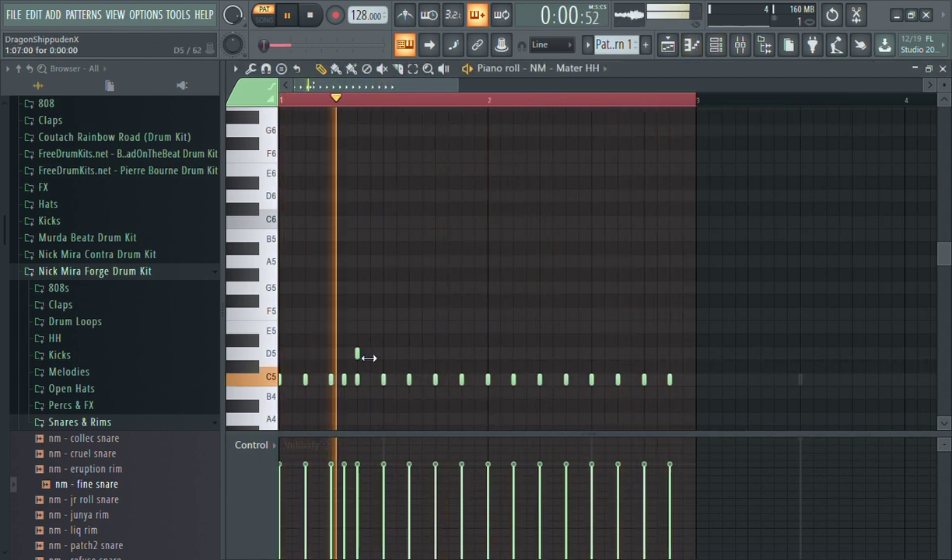
# Lengthen the D5 hi-hat note to one full step and chop it into four equal notes
pyautogui.moveTo(369, 358); pyautogui.dragTo(370, 360)
pyautogui.hotkey('ctrl', 'u')
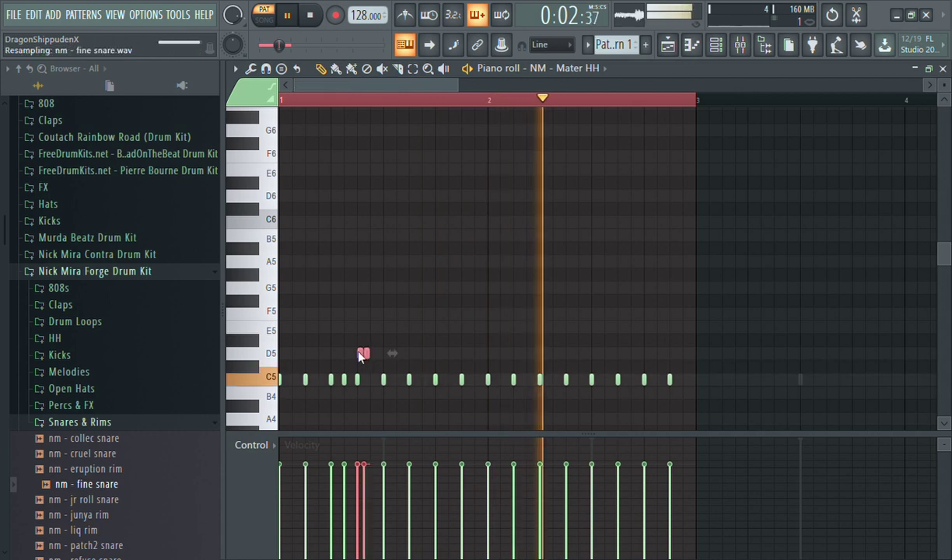
pyautogui.hotkey('alt', 'u')
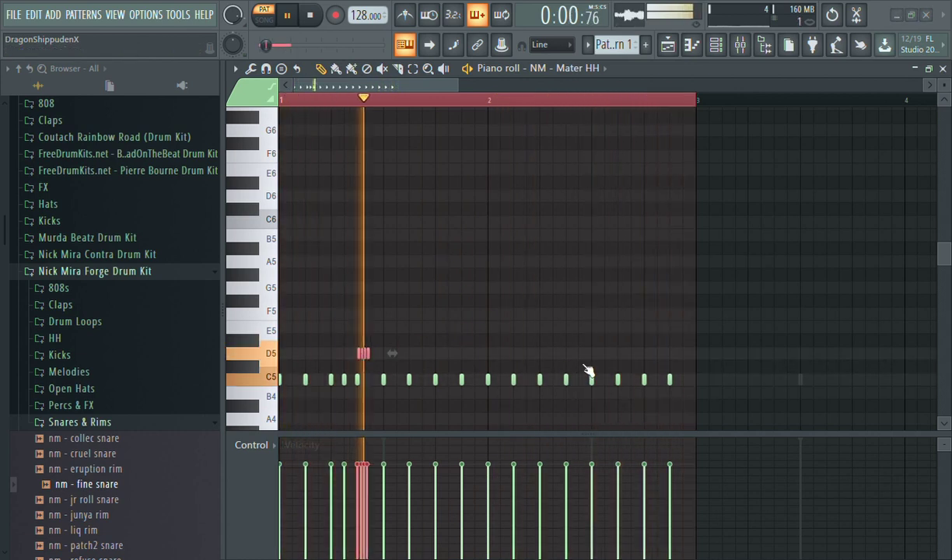
# Move the chopped D5 hi-hat roll to step 9 of bar 1 and deselect it
pyautogui.hotkey('ctrl', 'd')
pyautogui.moveTo(327, 332); pyautogui.dragTo(393, 357)
pyautogui.hotkey('ctrl', 'd')
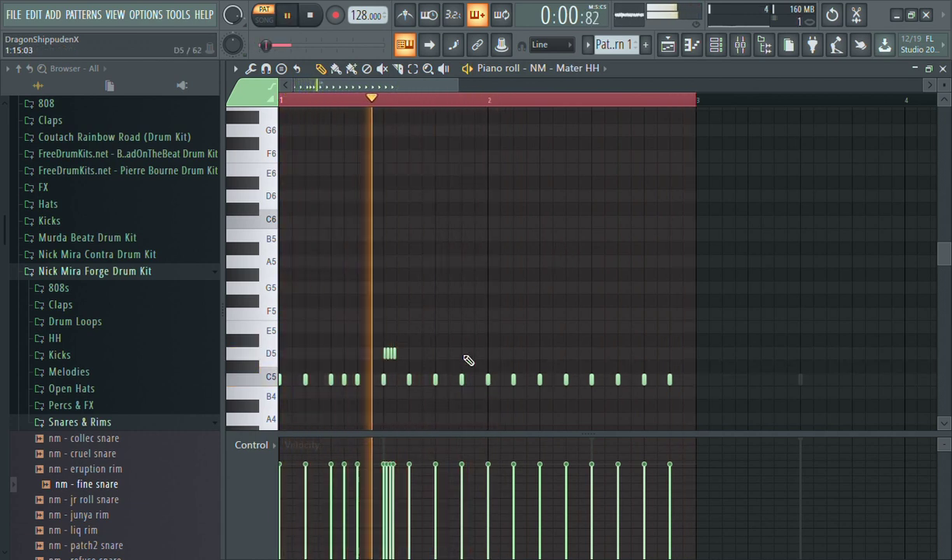
# Add A#4 hi-hat notes at steps 13, 15 and 14 of bar 1 and a D#5 note at step 16
pyautogui.click(435, 405)
pyautogui.click(461, 405)
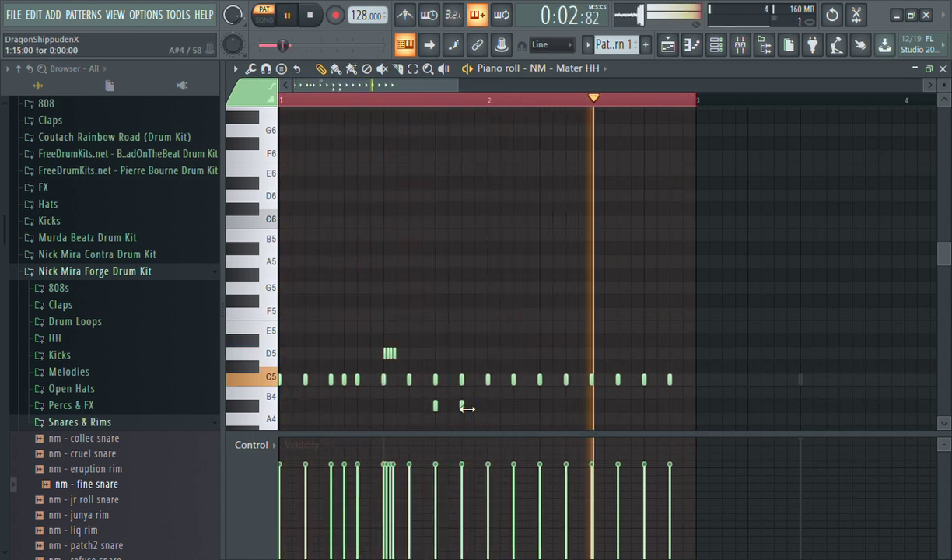
pyautogui.click(447, 405)
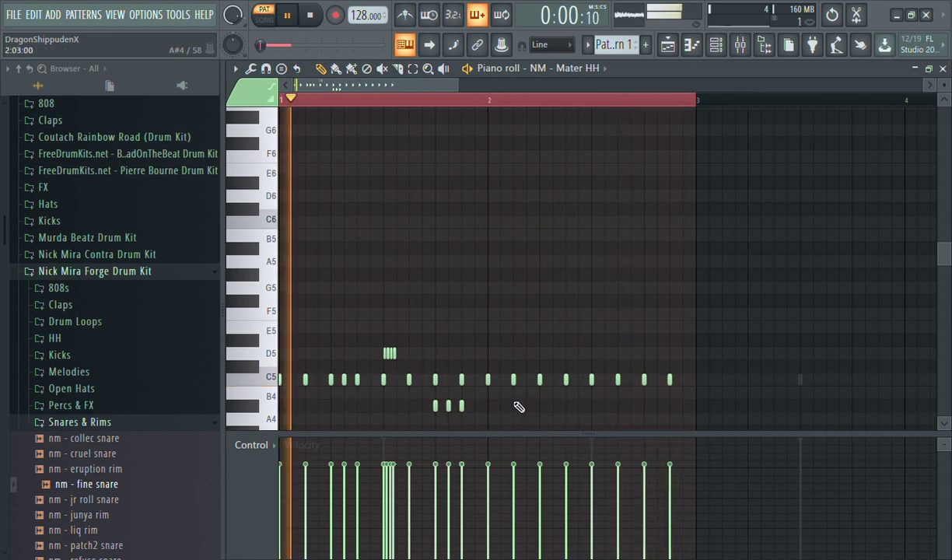
pyautogui.click(475, 340)
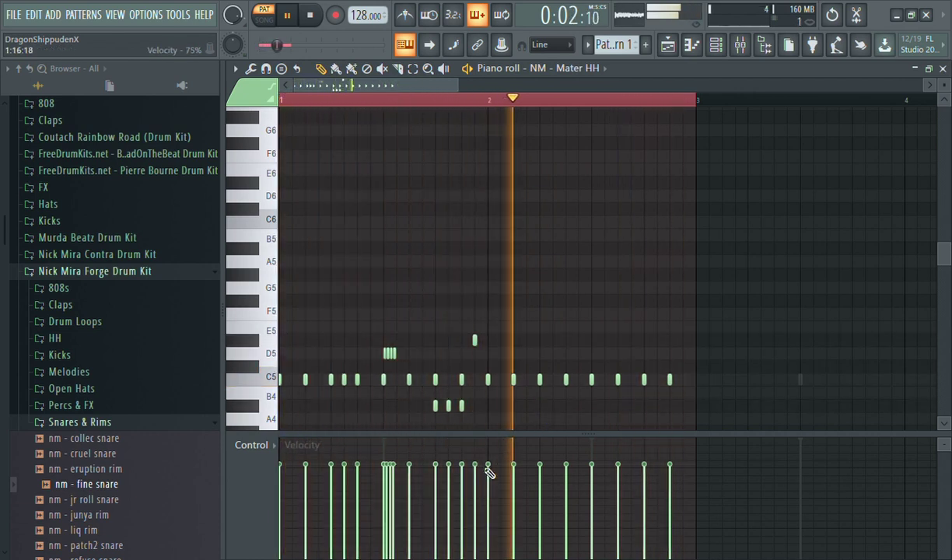
# Add a one-step F#5 hi-hat note at step 3 of bar 2, chop it into four, and lower the roll an octave
pyautogui.click(513, 301)
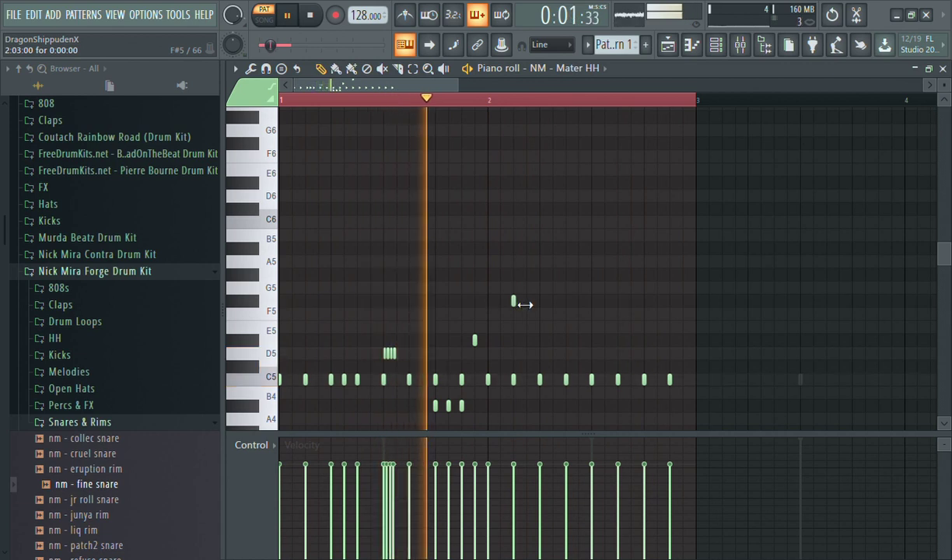
pyautogui.moveTo(517, 302); pyautogui.dragTo(535, 303)
pyautogui.keyDown('ctrl'); pyautogui.click(521, 301); pyautogui.keyUp('ctrl')
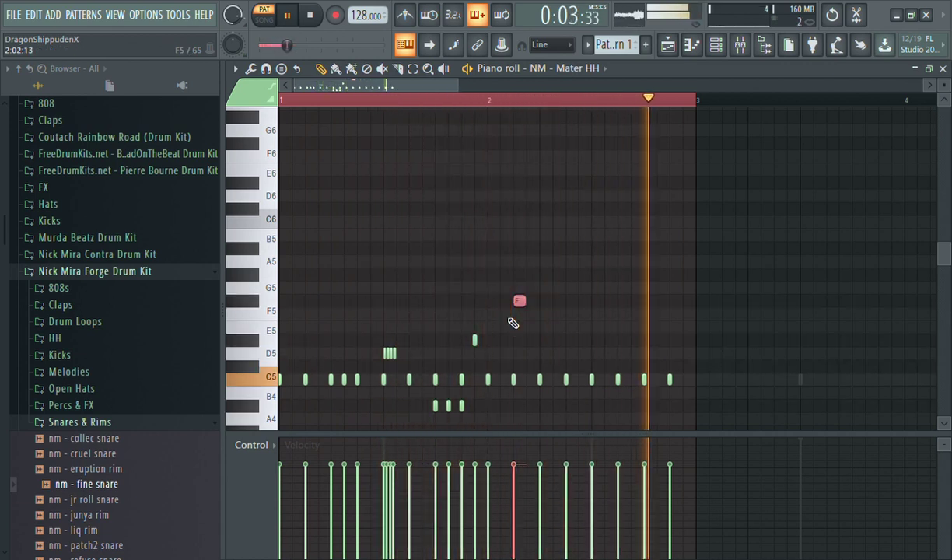
pyautogui.hotkey('ctrl', 'u')
pyautogui.hotkey('ctrl', 'Down')
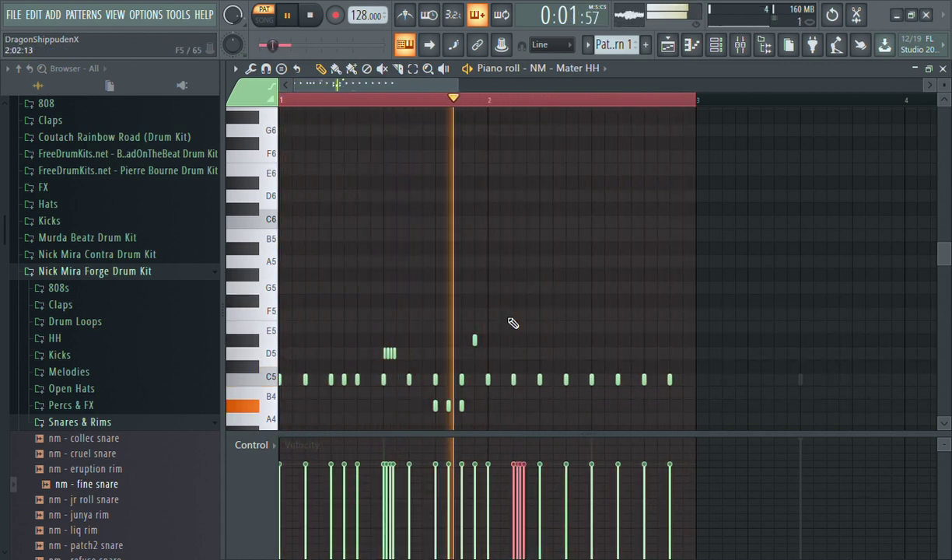
pyautogui.scroll(-4, 513, 322)
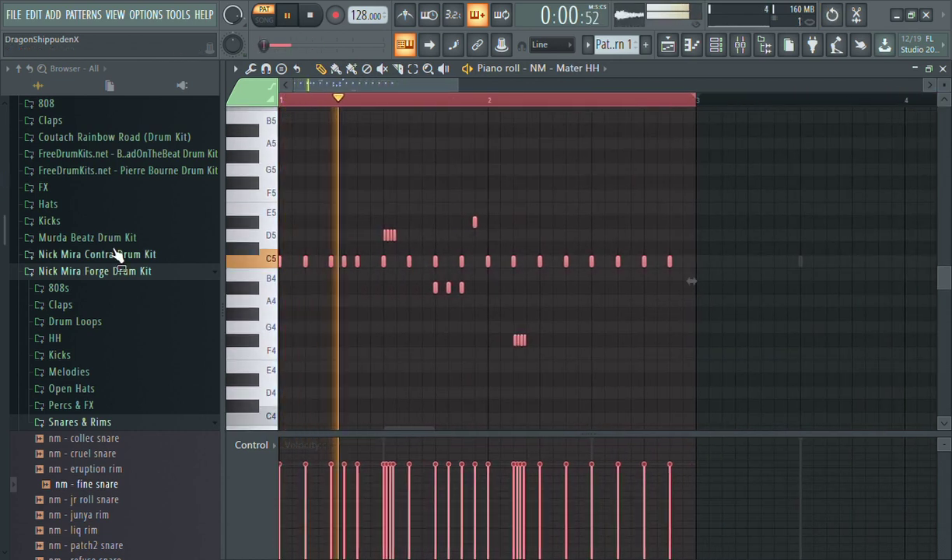
# Clear the two-bar time selection, duplicate the F#4 hi-hat roll and move the copy to step 7 of bar 2
pyautogui.hotkey('ctrl', 'd')
pyautogui.moveTo(539, 332); pyautogui.dragTo(495, 383)
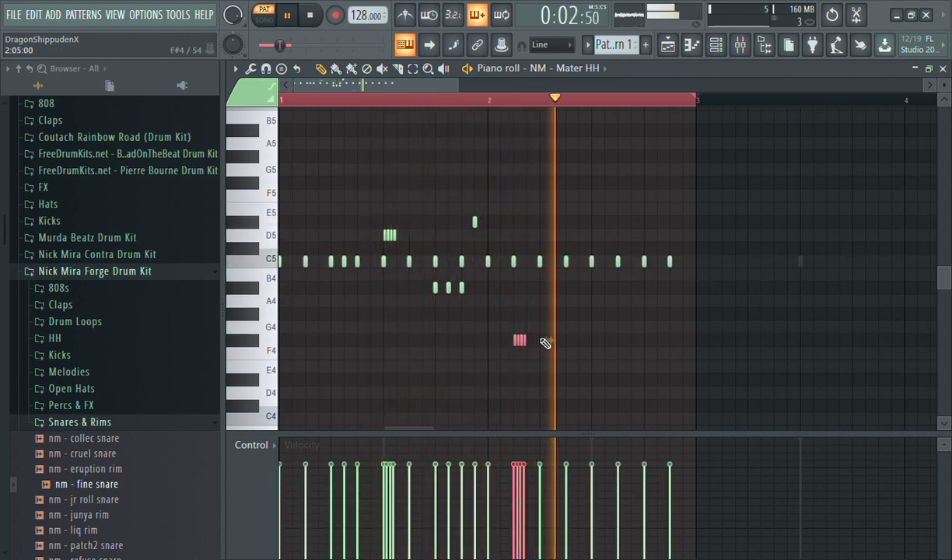
pyautogui.moveTo(563, 315); pyautogui.dragTo(600, 266)
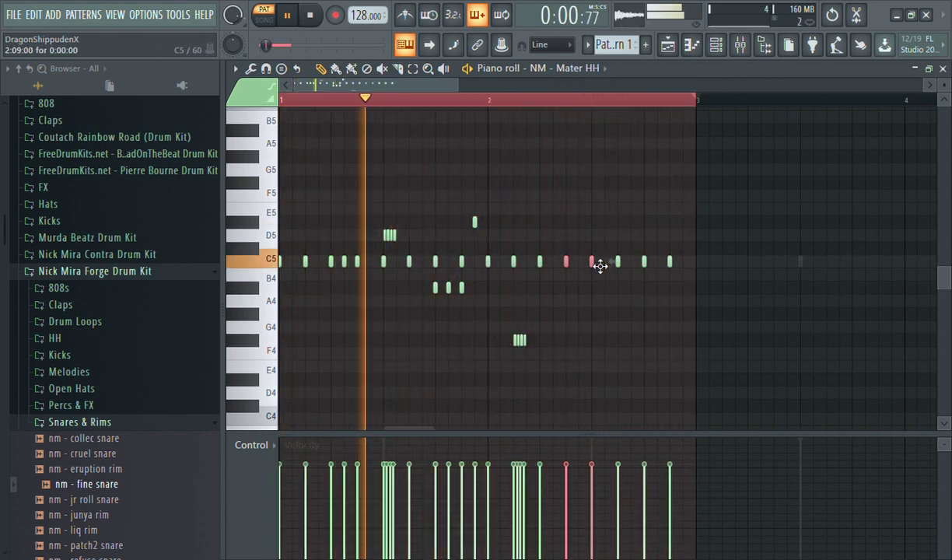
pyautogui.moveTo(537, 336); pyautogui.dragTo(495, 383)
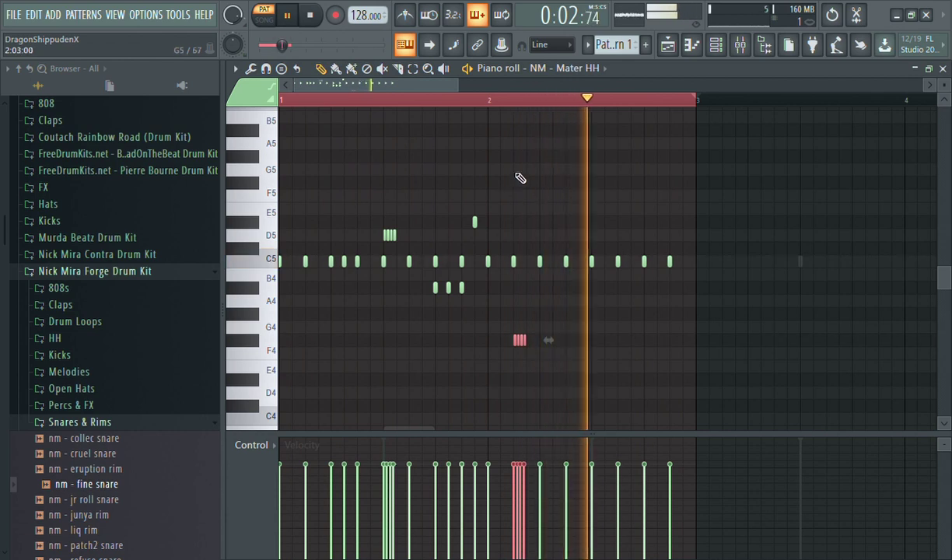
pyautogui.keyDown('ctrl'); pyautogui.click(544, 101); pyautogui.keyUp('ctrl')
pyautogui.moveTo(543, 310); pyautogui.dragTo(495, 382)
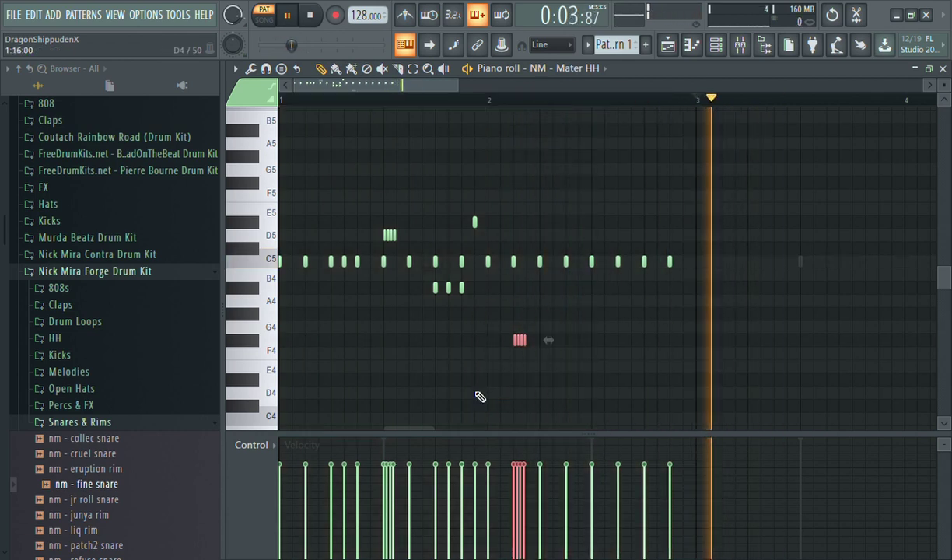
pyautogui.hotkey('ctrl', 'b')
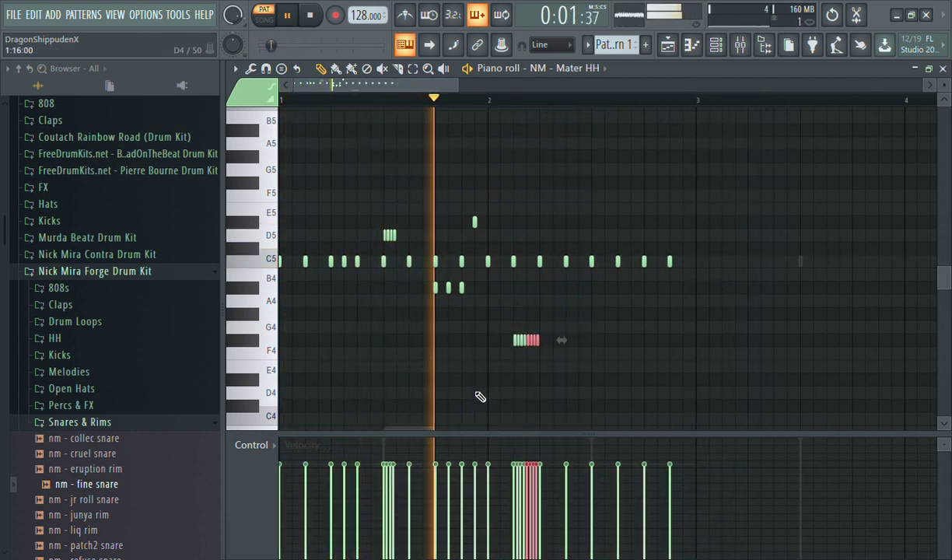
pyautogui.hotkey('shift', 'Right')
pyautogui.hotkey('shift', 'Right')
pyautogui.hotkey('shift', 'Right')
pyautogui.keyDown('ctrl'); pyautogui.click(618, 340); pyautogui.keyUp('ctrl')
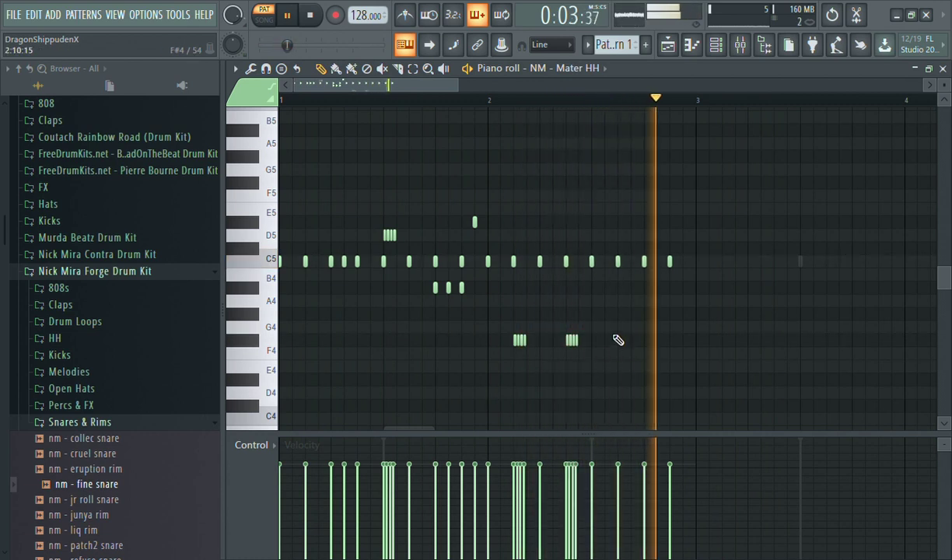
# Add E4 hi-hat notes at steps 11 and 13 of bar 2
pyautogui.press('space')
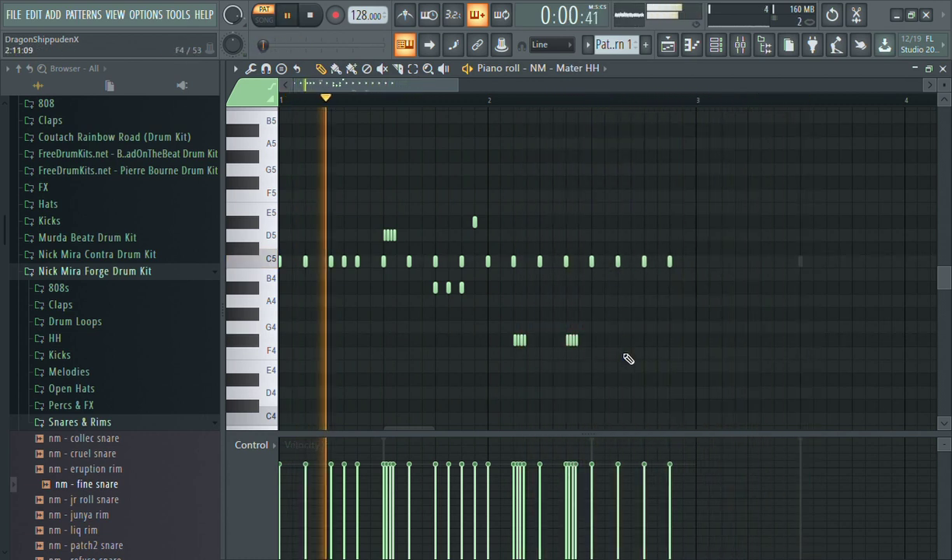
pyautogui.click(619, 367)
pyautogui.click(645, 367)
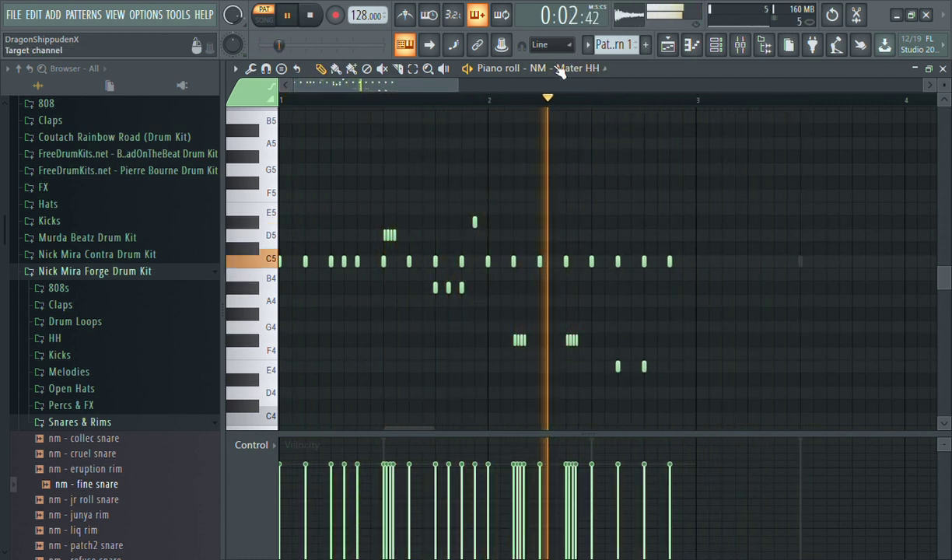
# Extend the Naruto Shippuden slice pattern with copies through bar 8 and hide the browser
pyautogui.press('Down')
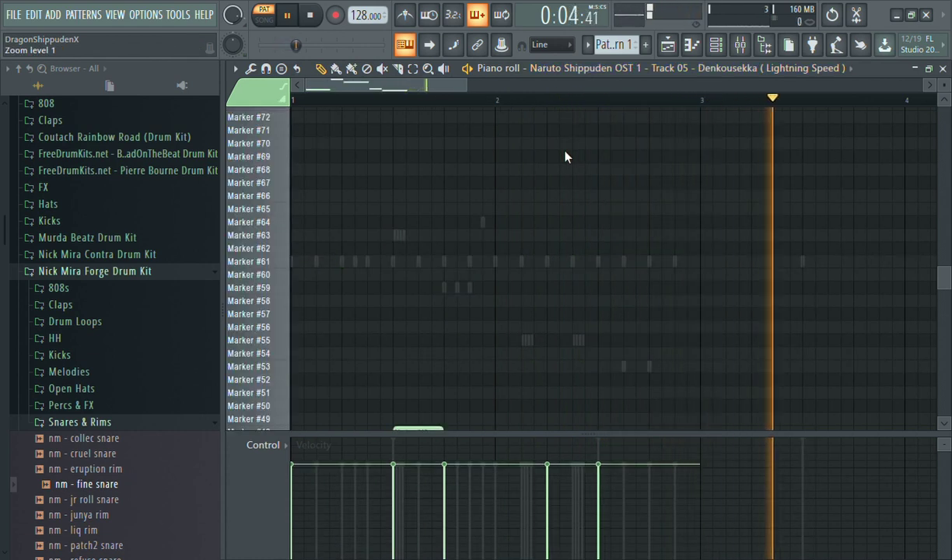
pyautogui.press('space')
pyautogui.scroll(-7, 570, 156)
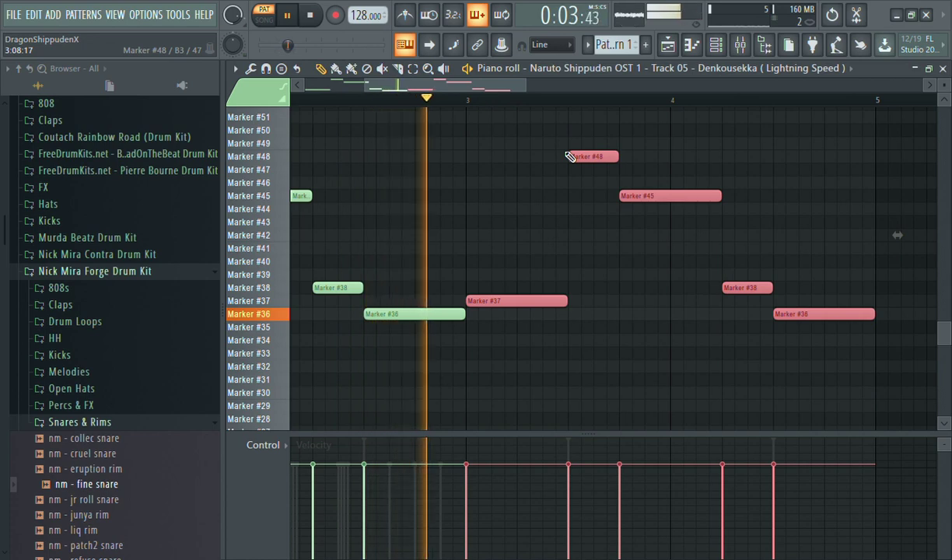
pyautogui.click(764, 45)
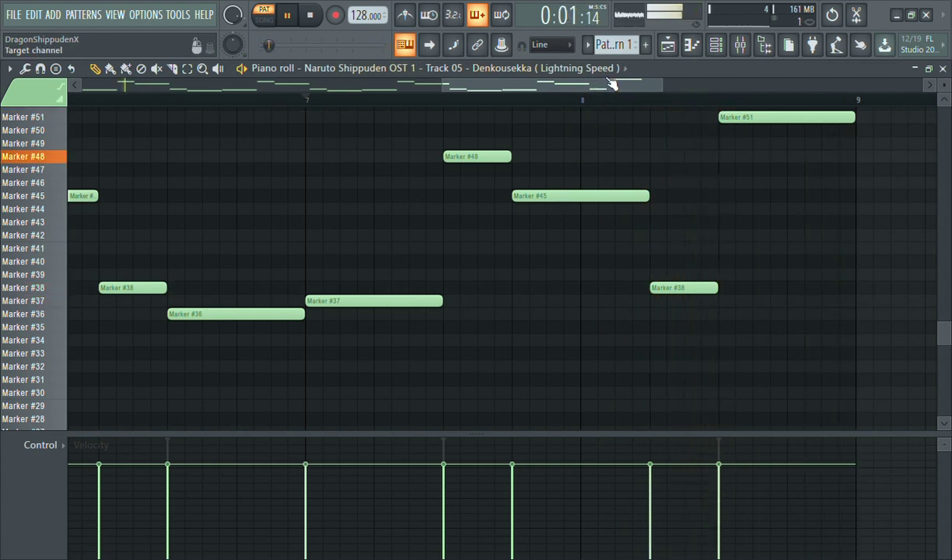
# Return to the NM - Mater HH notes and add C5 at step 1 and F#4 at step 7 of bar 3
pyautogui.click(373, 125)
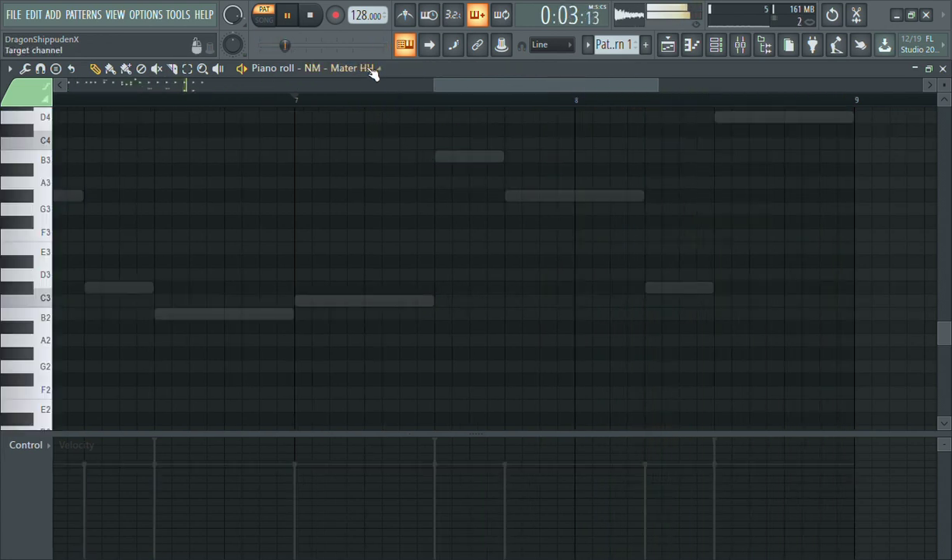
pyautogui.moveTo(468, 84); pyautogui.dragTo(94, 84)
pyautogui.scroll(5, 693, 327)
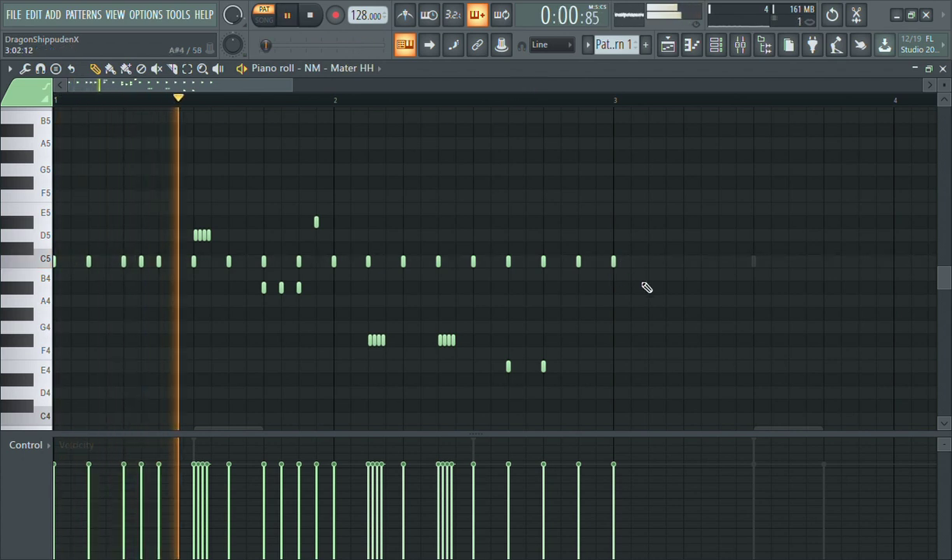
pyautogui.click(736, 339)
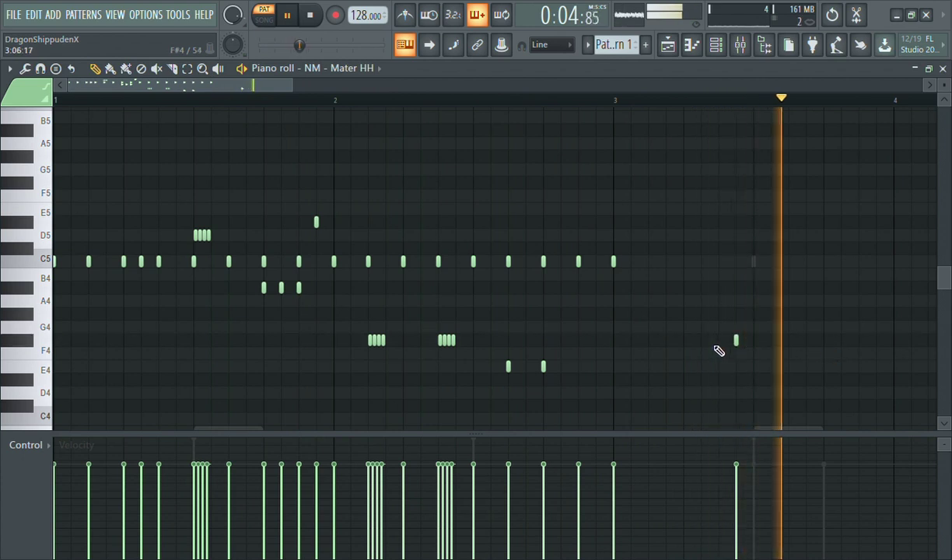
pyautogui.moveTo(737, 343); pyautogui.dragTo(719, 342)
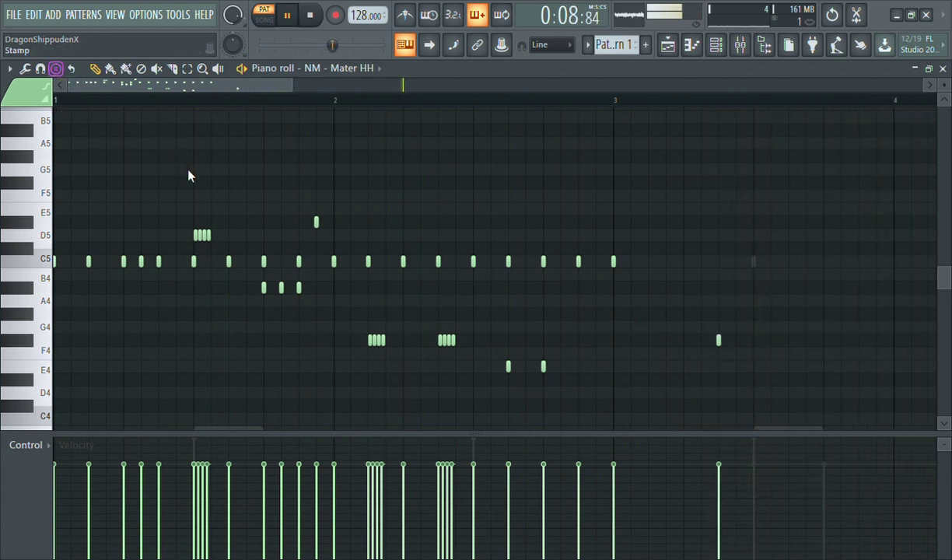
# Stamp an eight-note C5 hi-hat roll with falling velocities, stretched over steps 3 to 6 of bar 3, and deselect it
pyautogui.moveTo(198, 237); pyautogui.dragTo(209, 188)
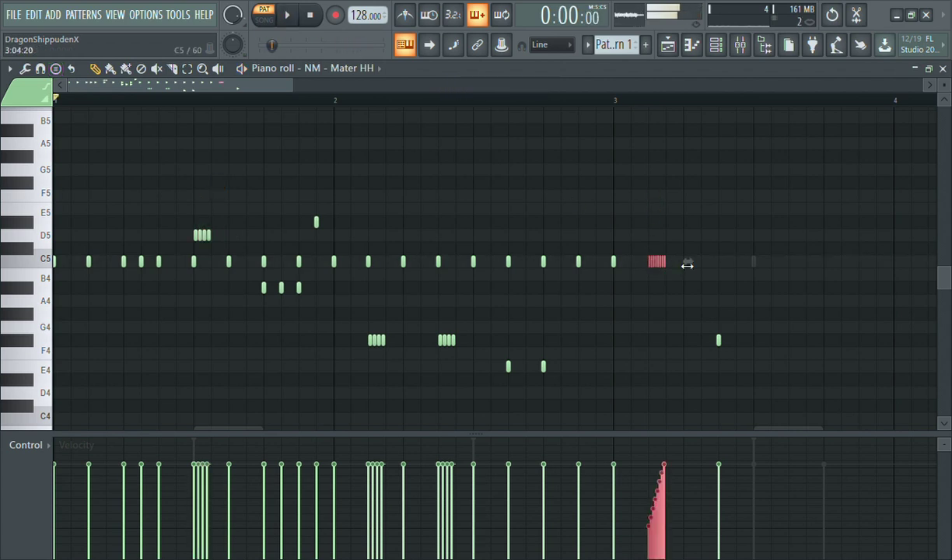
pyautogui.press('space')
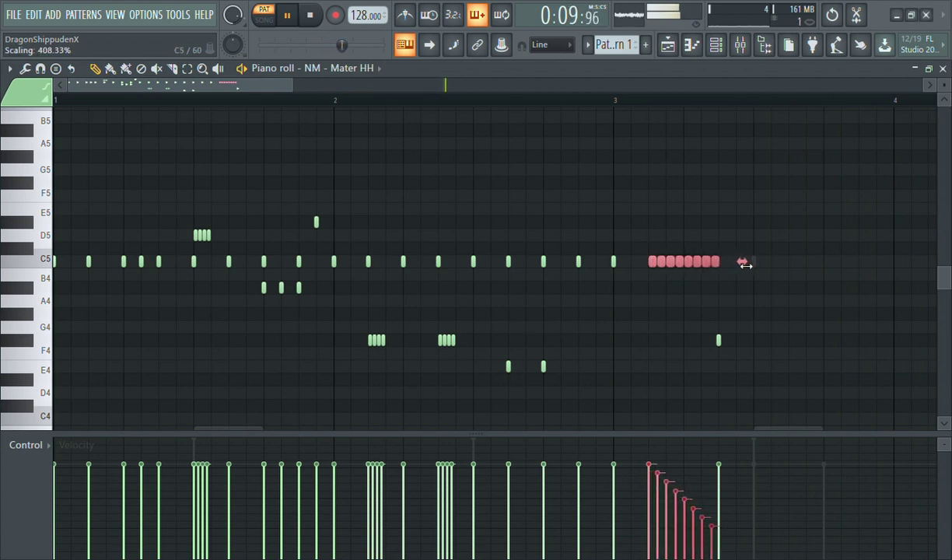
pyautogui.press('space')
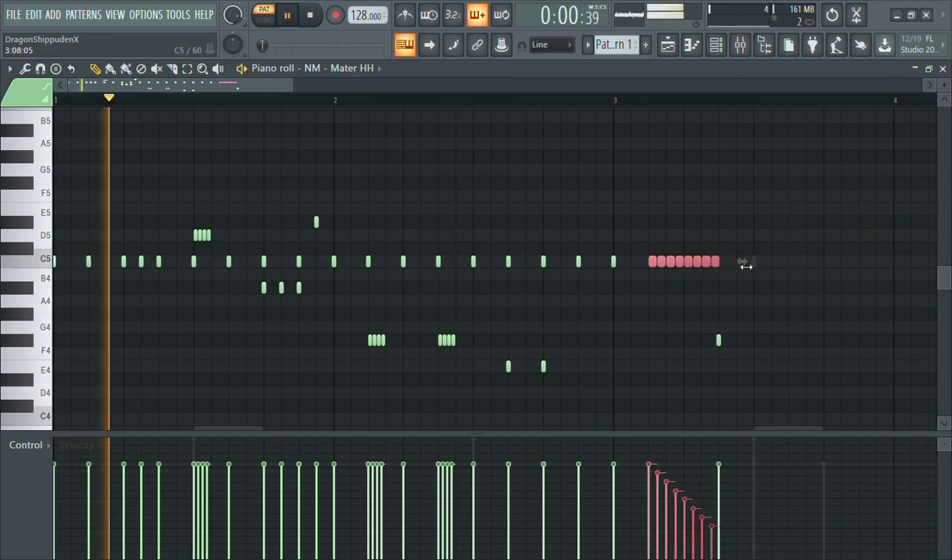
pyautogui.hotkey('ctrl', 'd')
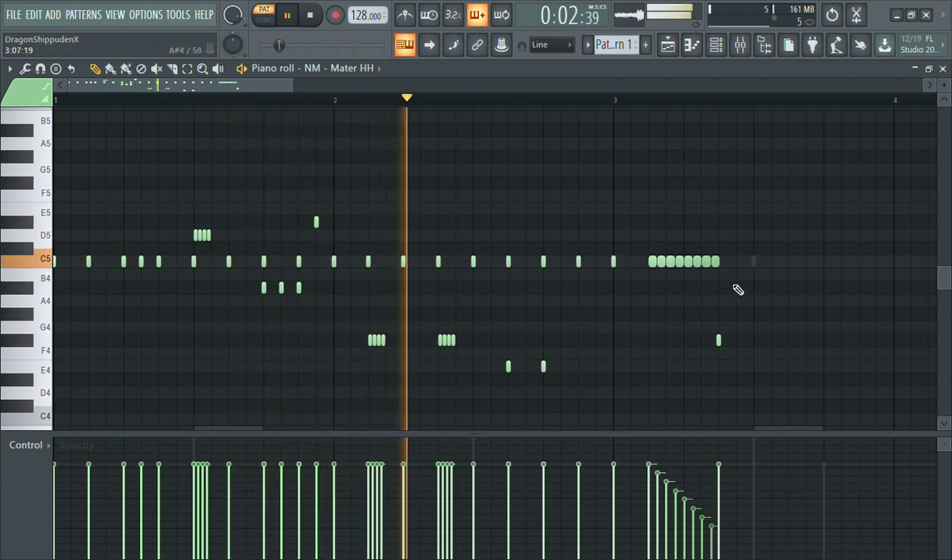
# Add hi-hat notes at steps 9, 10 and 11 of bar 3 and lower them an octave from C5 to C4
pyautogui.click(753, 261)
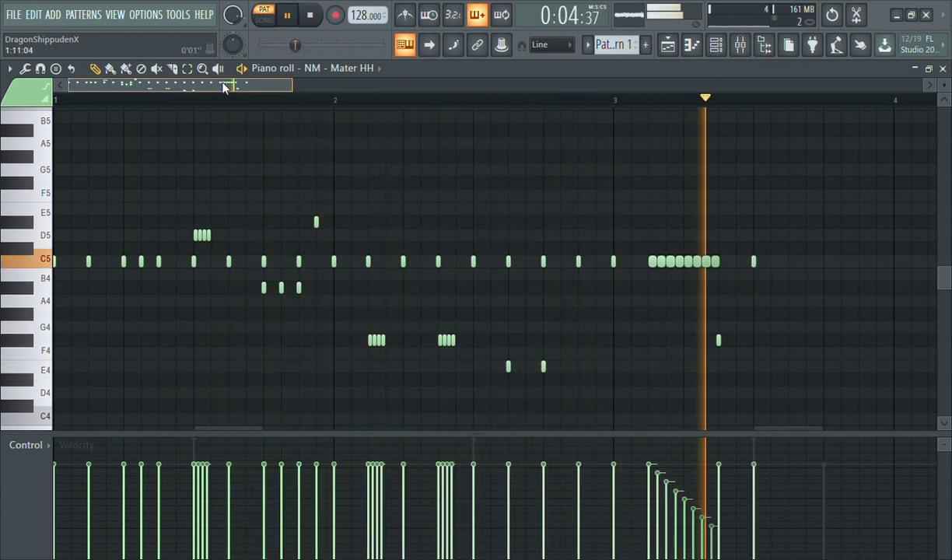
pyautogui.moveTo(223, 84); pyautogui.dragTo(310, 91)
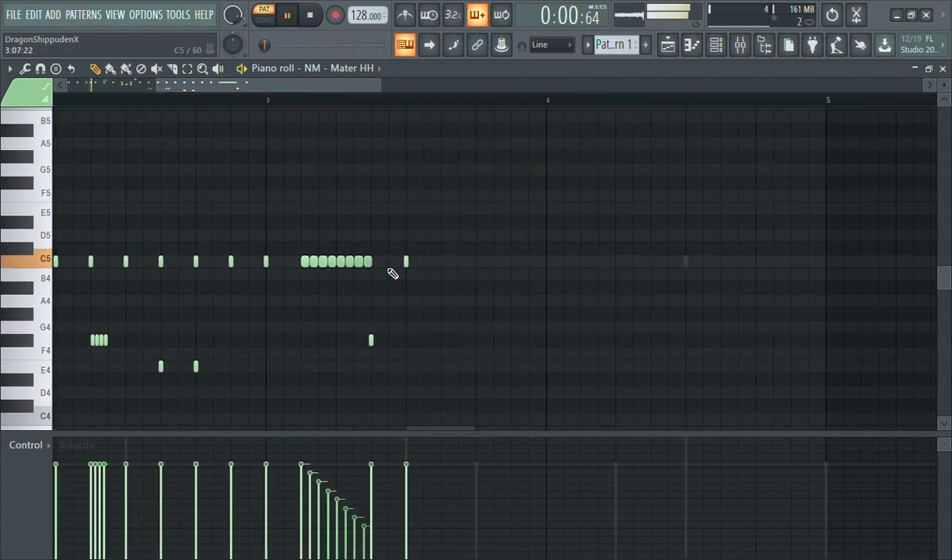
pyautogui.moveTo(459, 242); pyautogui.dragTo(386, 297)
pyautogui.hotkey('ctrl', 'Down')
# Add F#4 hi-hat notes at steps 13, 14 and 15 of bar 3 and C5 notes at steps 9 and 11
pyautogui.click(477, 342)
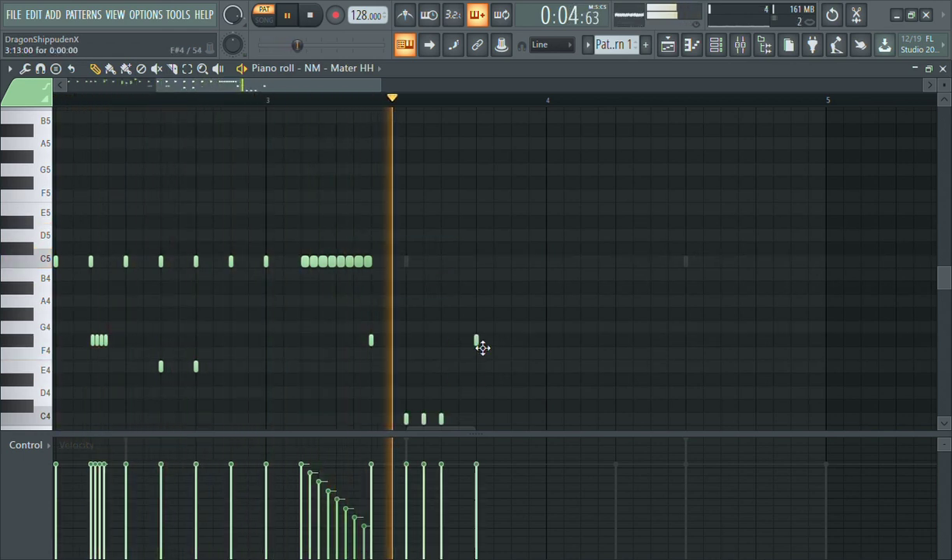
pyautogui.click(476, 340)
pyautogui.click(493, 340)
pyautogui.click(511, 340)
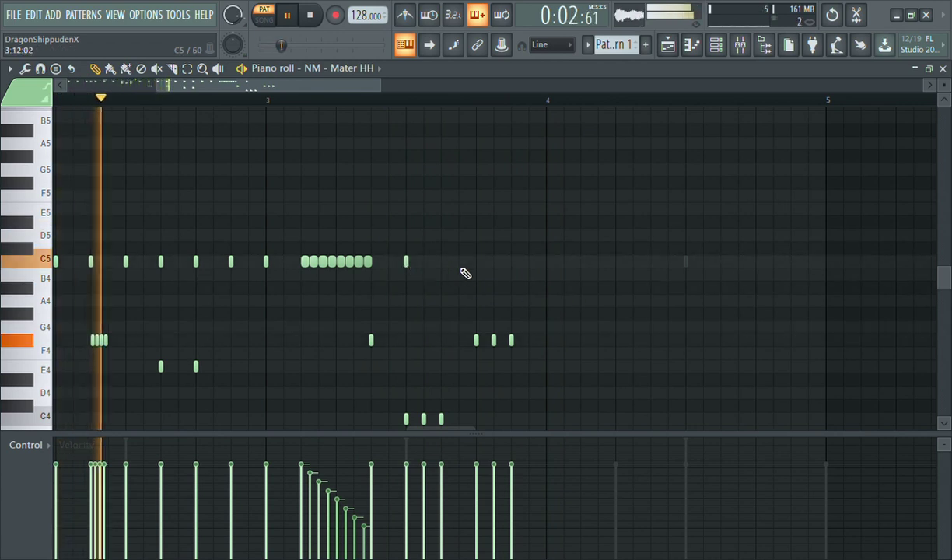
pyautogui.click(444, 261)
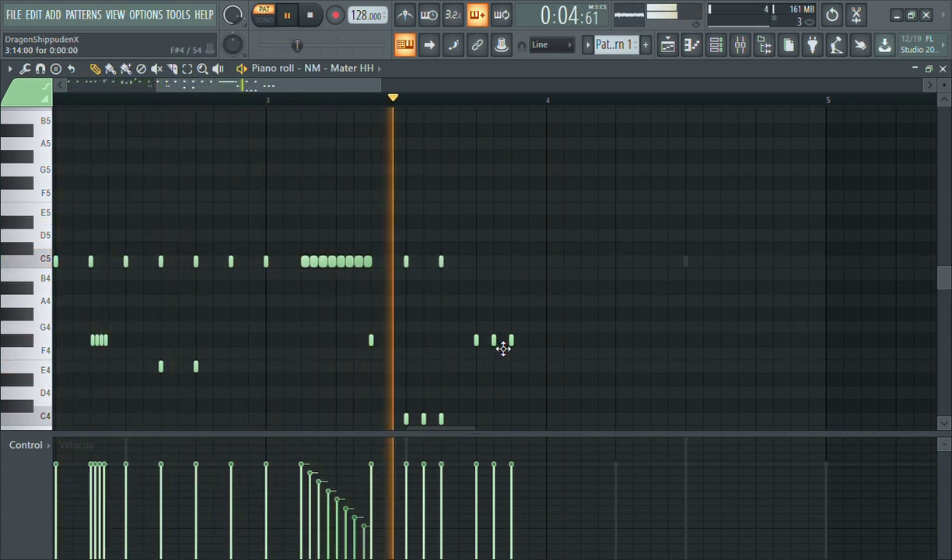
# Lengthen the F#4 hi-hat note at step 14 of bar 3 to one step and chop it into two equal notes
pyautogui.moveTo(496, 341); pyautogui.dragTo(511, 343)
pyautogui.keyDown('ctrl'); pyautogui.click(499, 344); pyautogui.keyUp('ctrl')
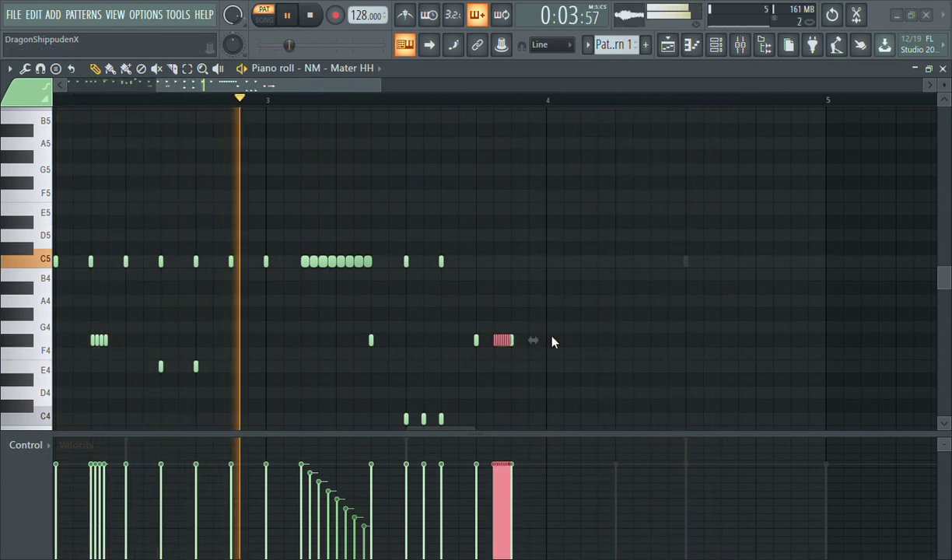
pyautogui.moveTo(454, 236); pyautogui.dragTo(454, 203)
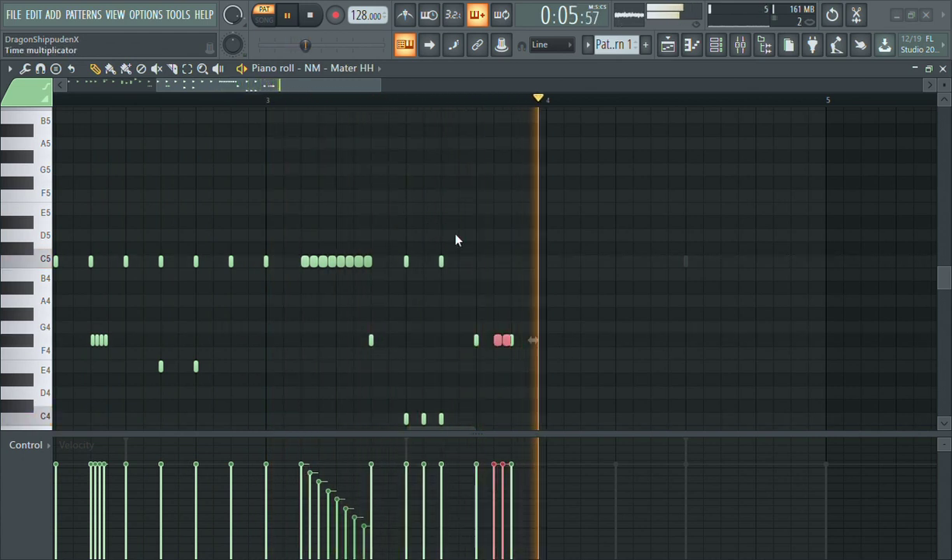
# Play back the pattern and add C5 hi-hat notes at steps 15 and 13 of bar 3
pyautogui.press('space')
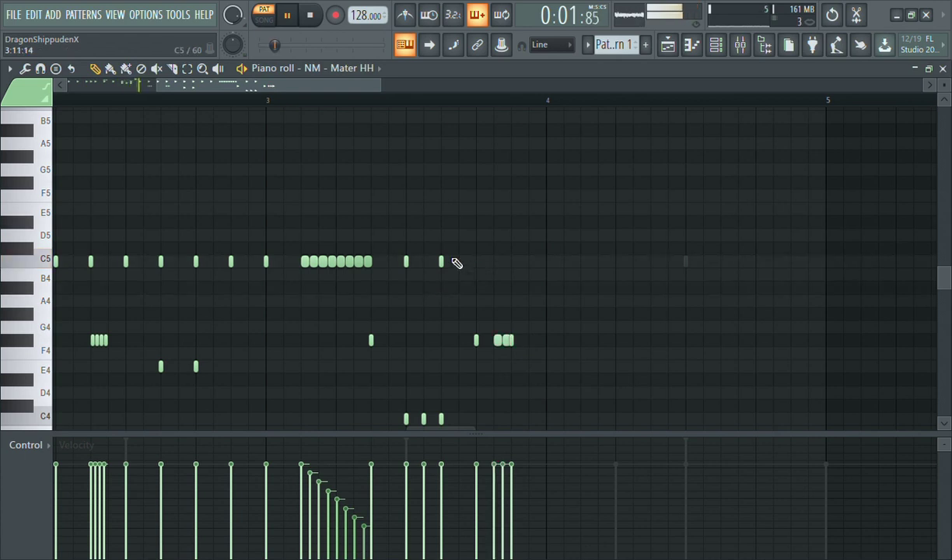
pyautogui.click(510, 261)
pyautogui.click(476, 262)
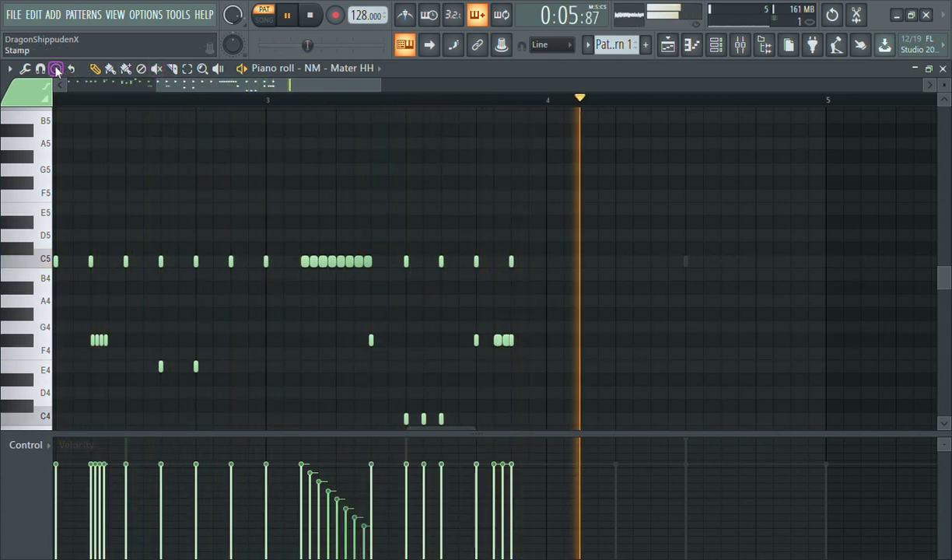
# Add C5 hi-hat notes at steps 1 and 3 of bar 4 and chop the one-step note at step 1 into four
pyautogui.click(42, 69)
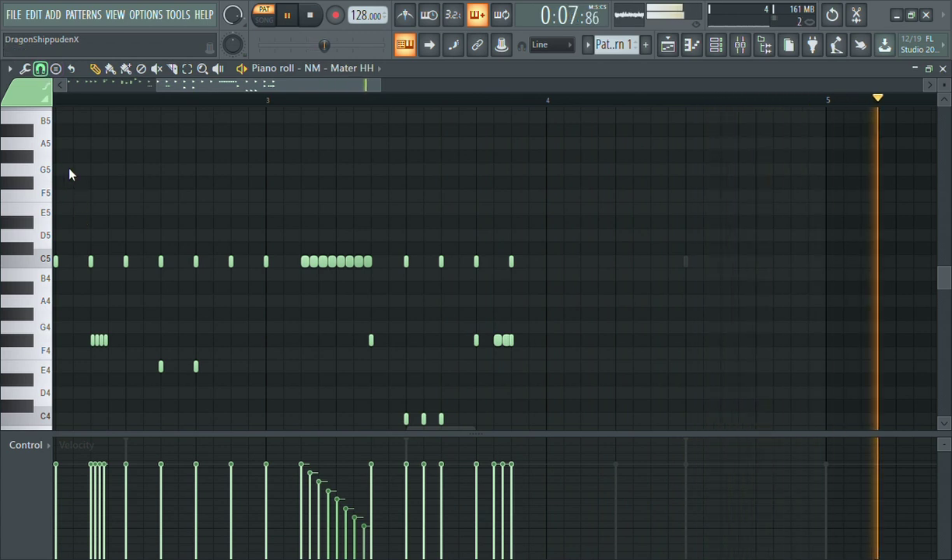
pyautogui.scroll(3, 69, 183)
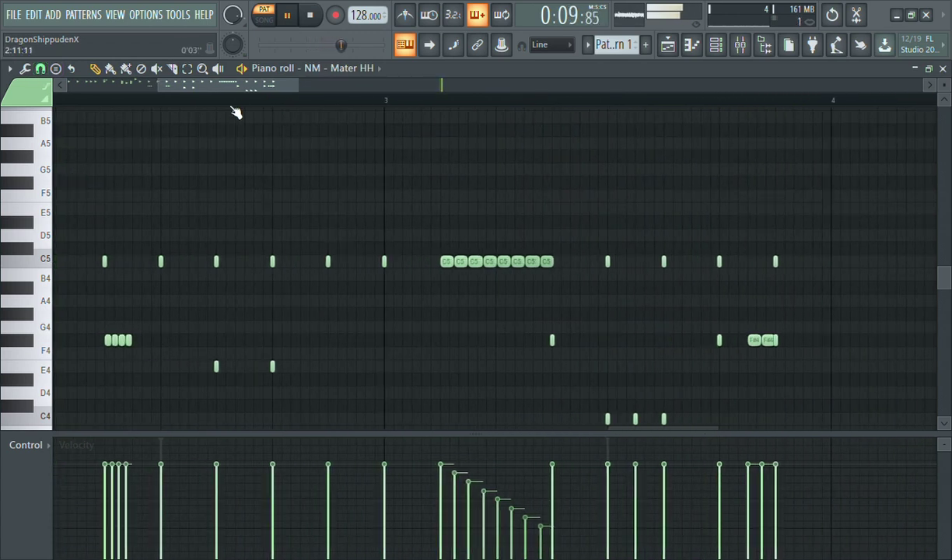
pyautogui.moveTo(247, 94); pyautogui.dragTo(345, 112)
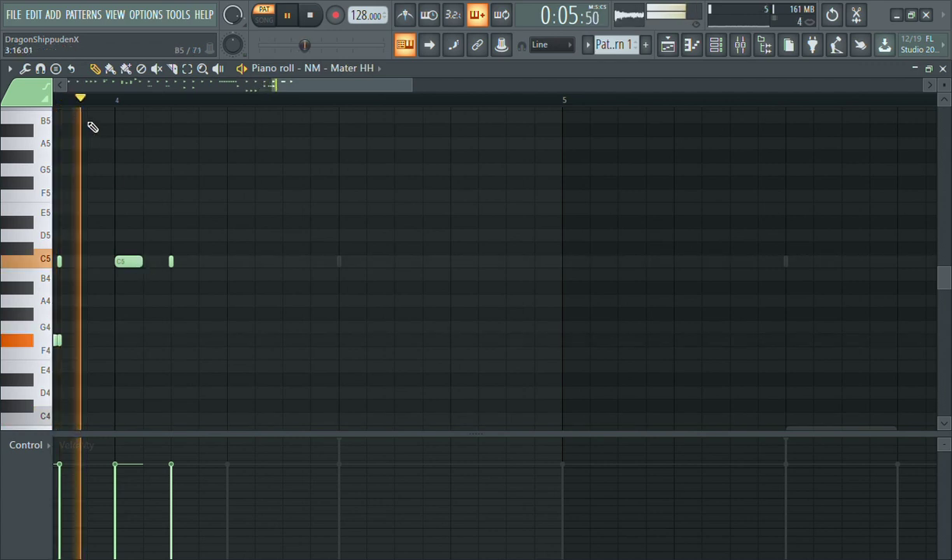
pyautogui.click(41, 69)
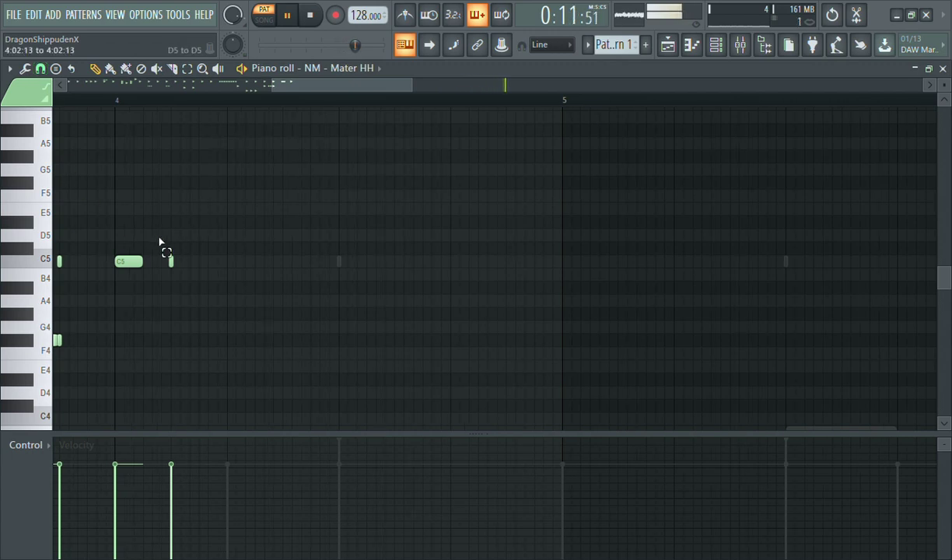
pyautogui.moveTo(159, 244); pyautogui.dragTo(120, 286)
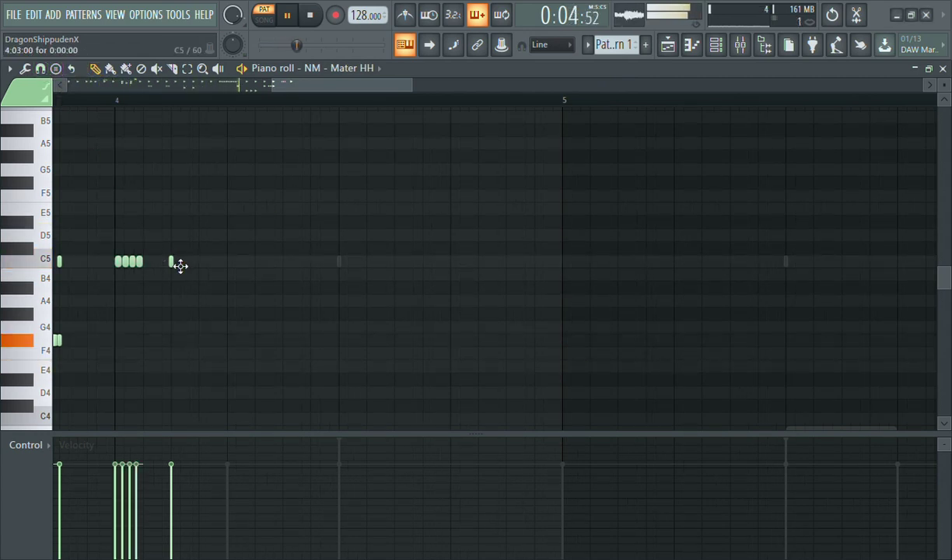
# Add C5 hi-hat notes at steps 5, 6, 7 and 9 of bar 4
pyautogui.click(258, 261)
pyautogui.click(284, 261)
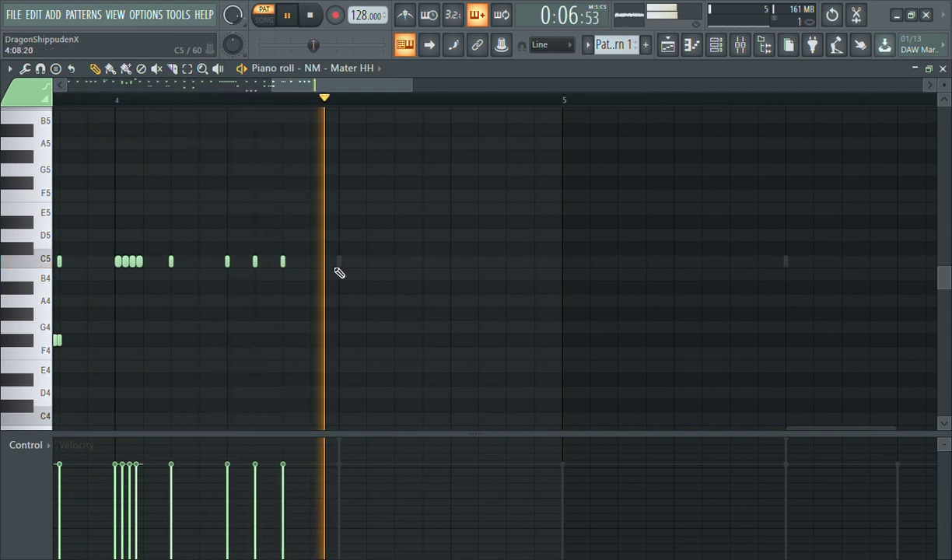
pyautogui.click(341, 261)
# Add A#4, G#4 and F#4 hi-hats at steps 10 to 12 of bar 4, C5 at 11 and 15, and a four-note C5 roll at 13
pyautogui.click(394, 314)
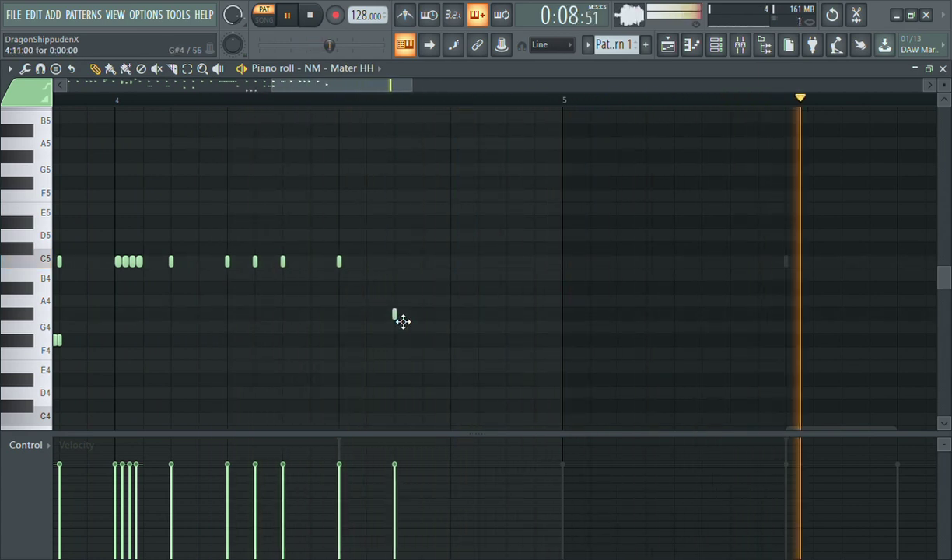
pyautogui.click(424, 339)
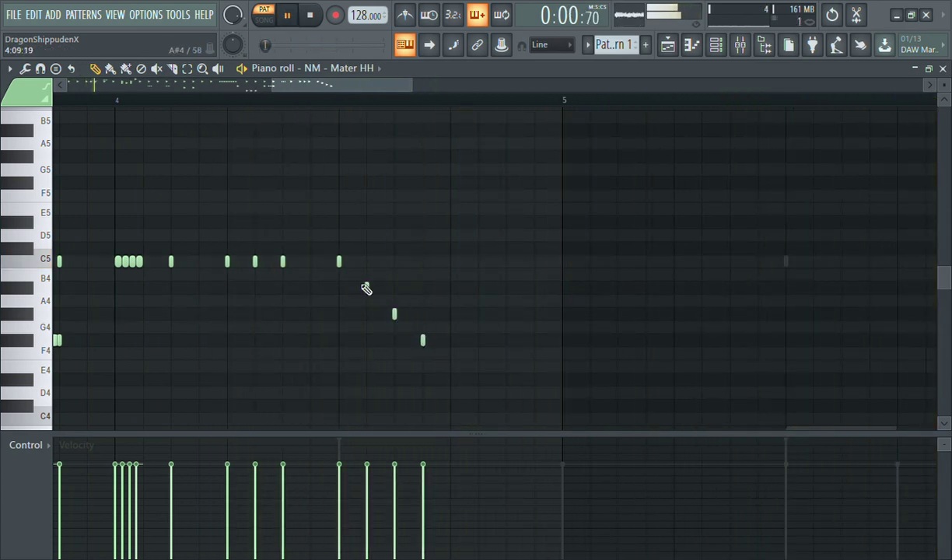
pyautogui.hotkey('ctrl', 'd')
pyautogui.click(506, 261)
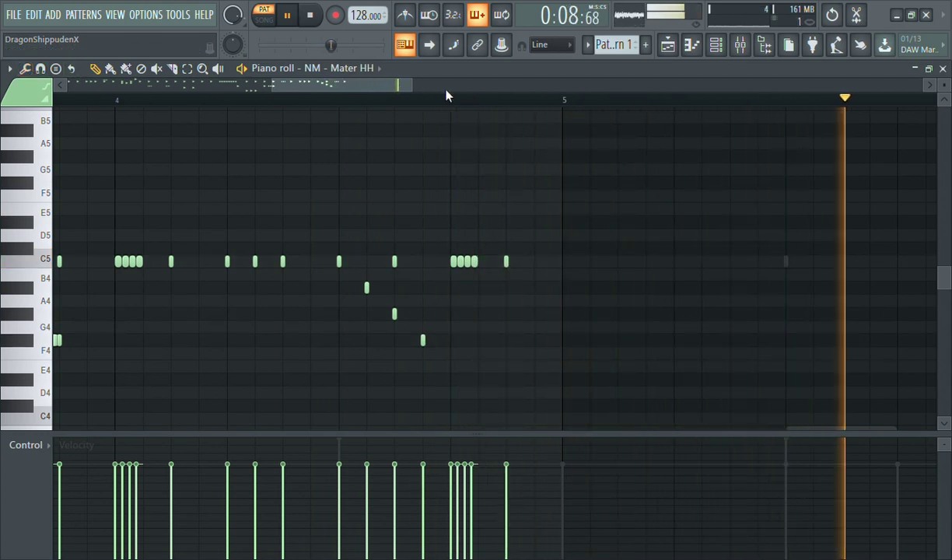
# Add C5 hi-hat notes at steps 1, 3, 5 and 7 of bar 5 and D#4 notes at steps 5 and 6
pyautogui.moveTo(379, 93); pyautogui.dragTo(416, 93)
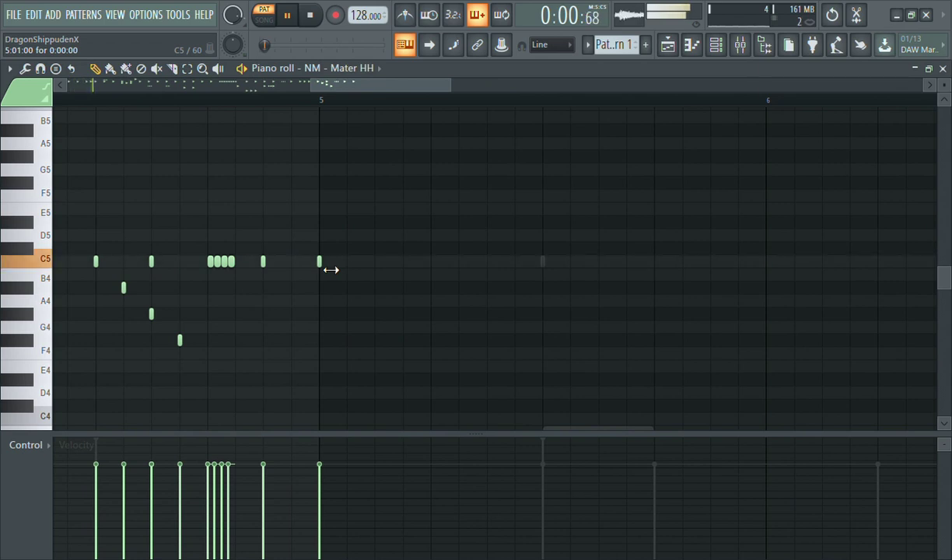
pyautogui.click(321, 99)
pyautogui.click(376, 262)
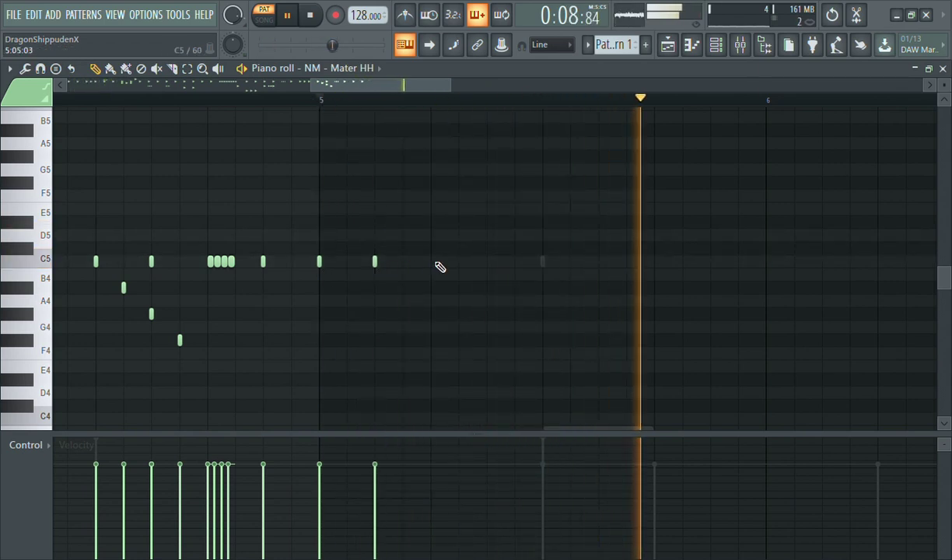
pyautogui.click(432, 261)
pyautogui.click(488, 261)
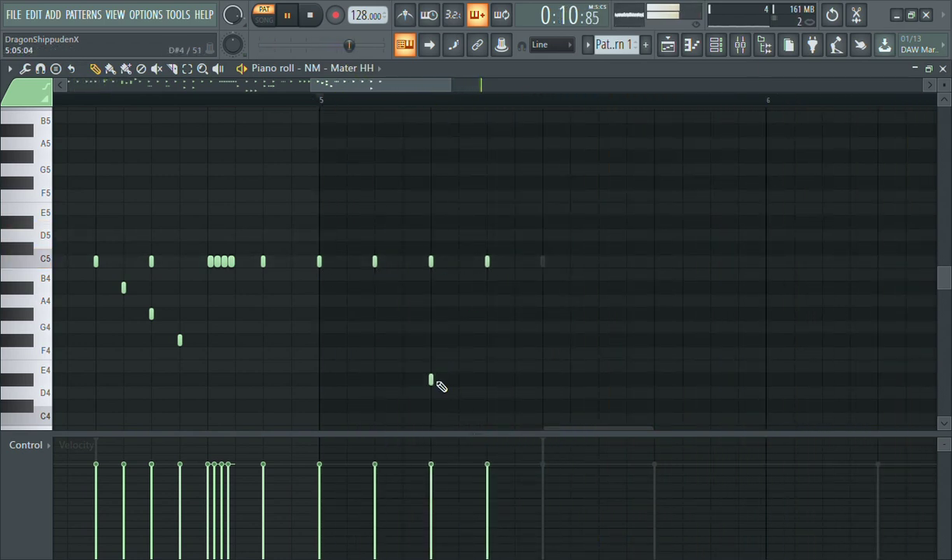
pyautogui.press('space')
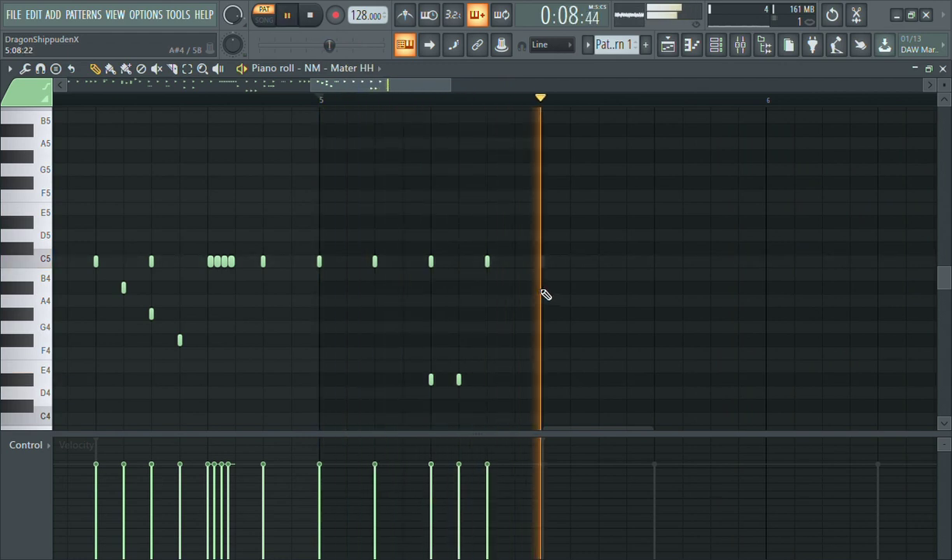
# Add C5 hi-hat notes at steps 9, 11, 13, 14 and 15 of bar 5
pyautogui.click(550, 264)
pyautogui.click(600, 263)
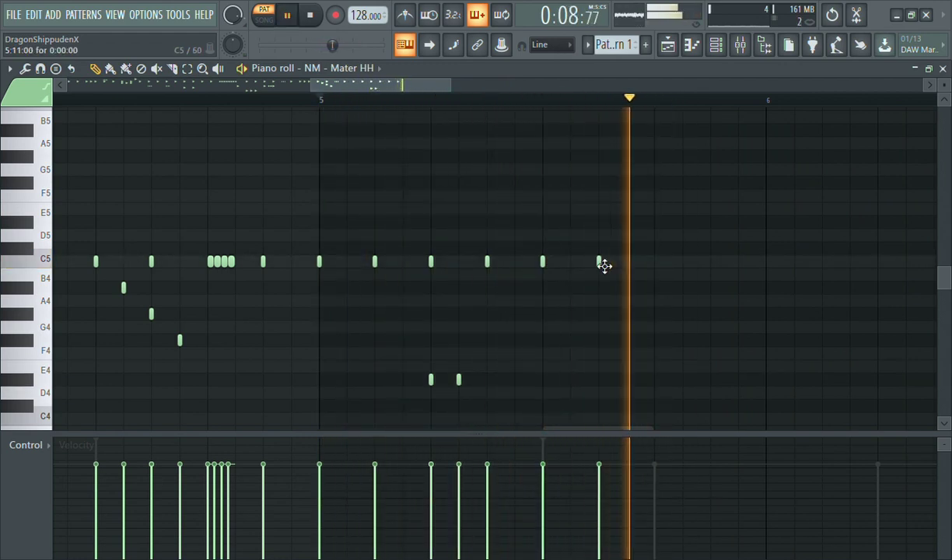
pyautogui.click(655, 264)
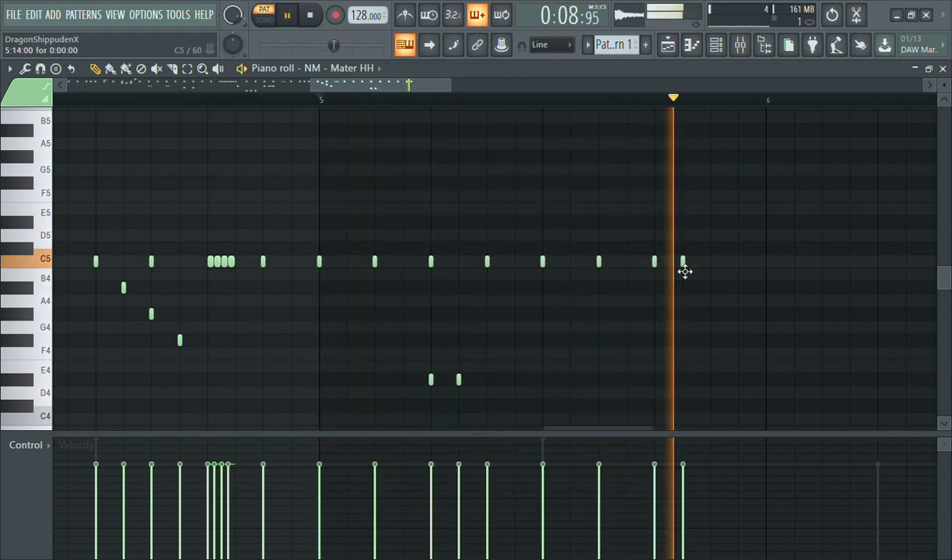
pyautogui.click(685, 266)
pyautogui.click(710, 266)
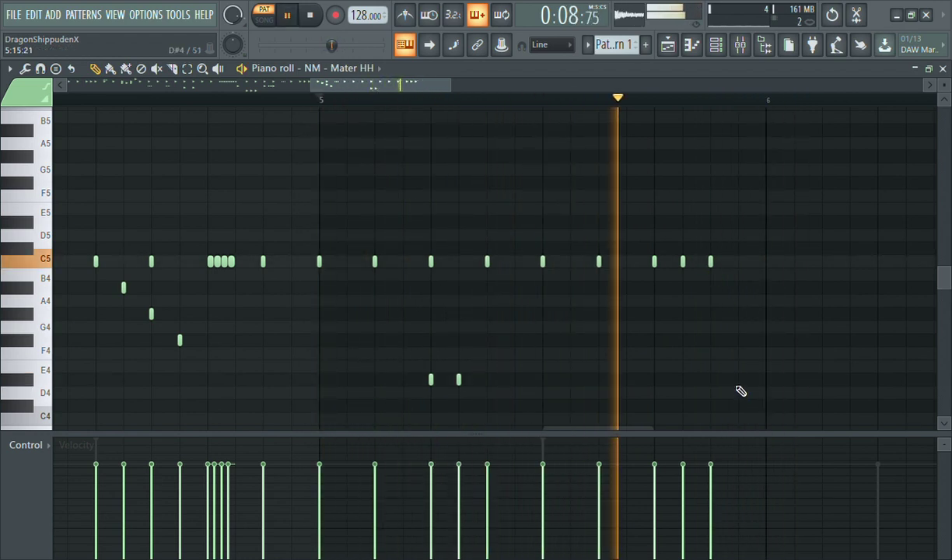
# Add a D#4 hi-hat note at step 16 of bar 5, lengthen it to one step and chop it into four
pyautogui.click(739, 381)
pyautogui.moveTo(749, 387); pyautogui.dragTo(771, 387)
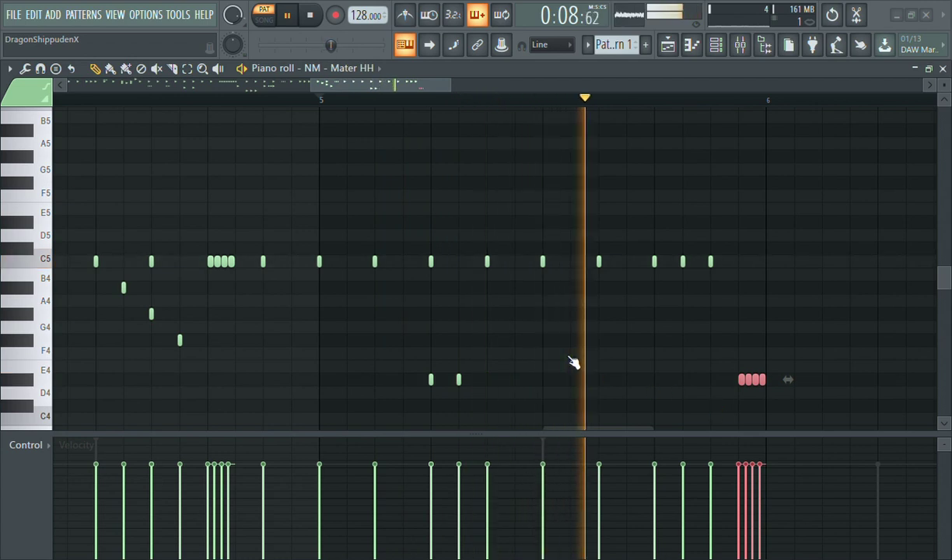
pyautogui.hotkey('ctrl', 'd')
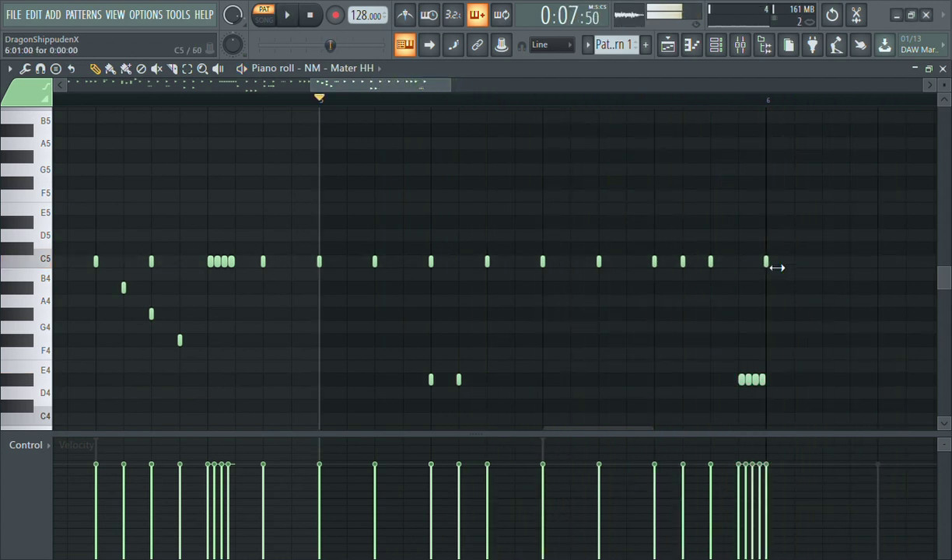
# Add C5 hi-hats at steps 1, 3 and 5 of bar 6 and an eight-note D#4 roll with rising velocities across steps 5 to 8
pyautogui.press('space')
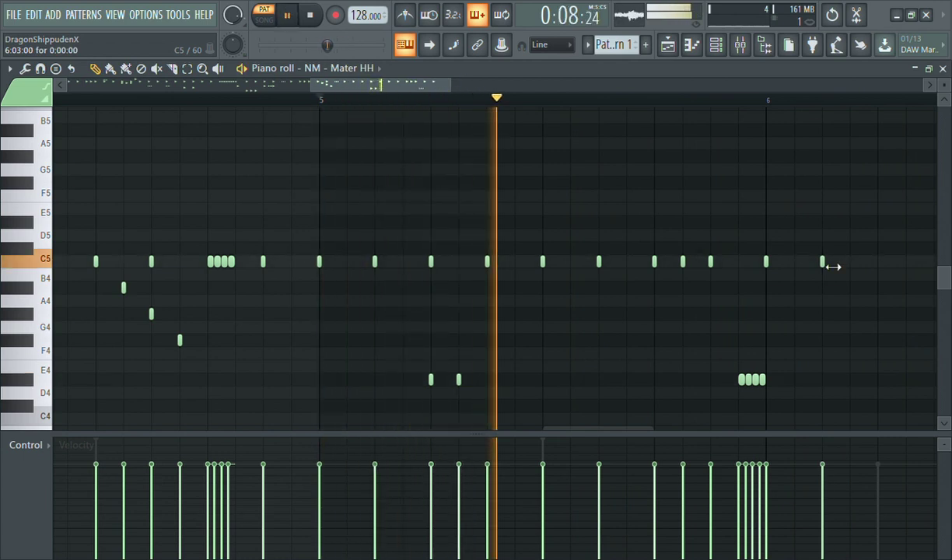
pyautogui.click(877, 262)
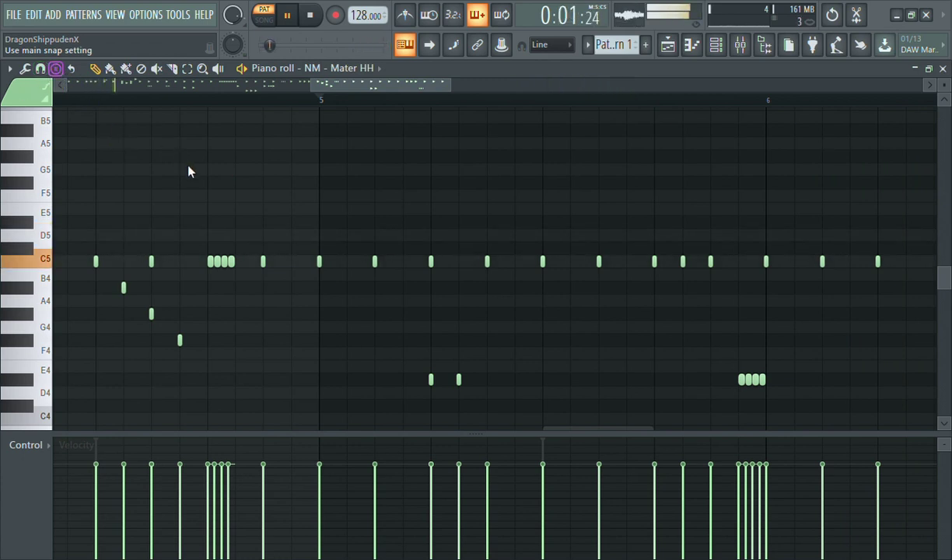
pyautogui.moveTo(329, 84); pyautogui.dragTo(445, 101)
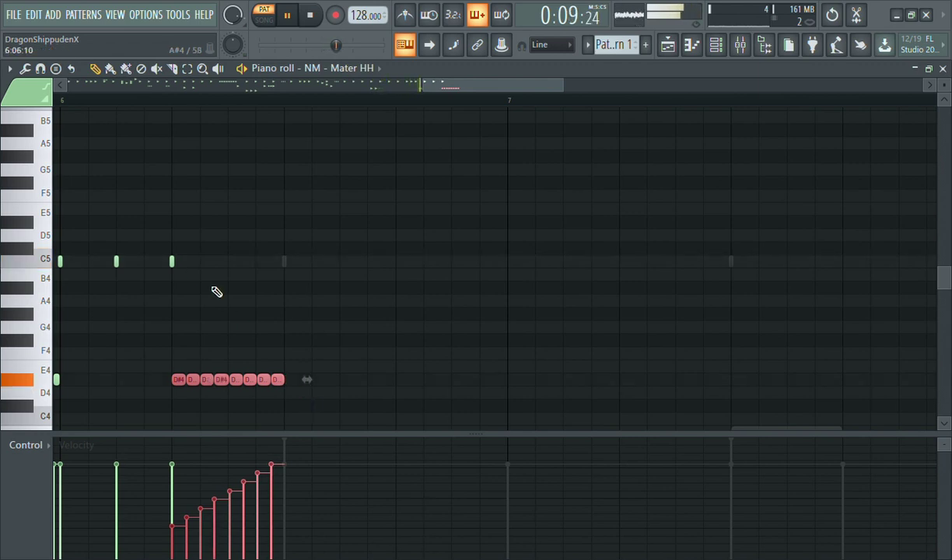
# Add C5 hi-hat notes at steps 7, 9, 11, 13 and 15 of bar 6 and E4 notes at steps 13, 14 and 15
pyautogui.click(174, 262)
pyautogui.click(230, 262)
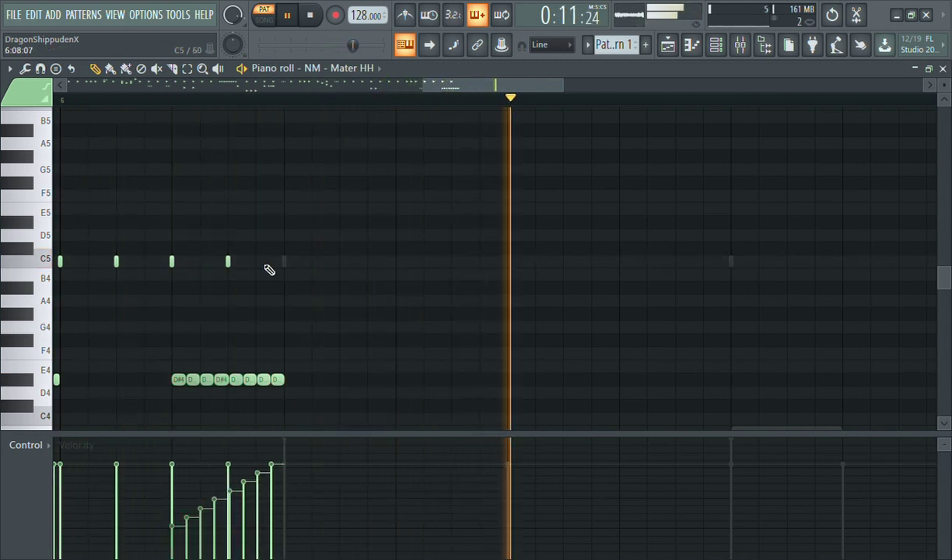
pyautogui.click(285, 262)
pyautogui.moveTo(418, 83); pyautogui.dragTo(349, 84)
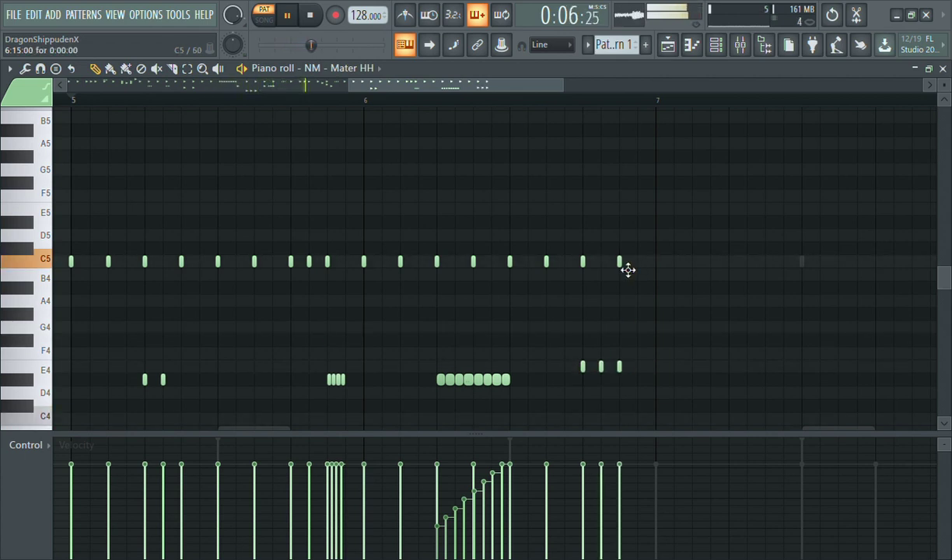
# Add a C5 hi-hat at step 1 of bar 7 and a one-step G5 note at step 3, chopped into four and lowered to D5
pyautogui.click(661, 265)
pyautogui.click(692, 169)
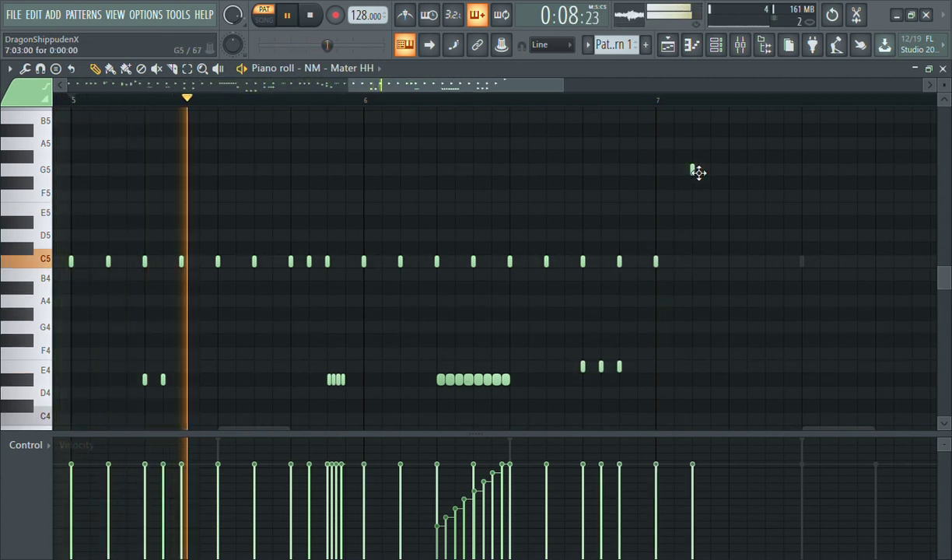
pyautogui.moveTo(696, 170)
pyautogui.mouseDown()
pyautogui.moveTo(726, 176)
pyautogui.moveTo(711, 173)
pyautogui.mouseUp()
pyautogui.hotkey('ctrl', 'u')
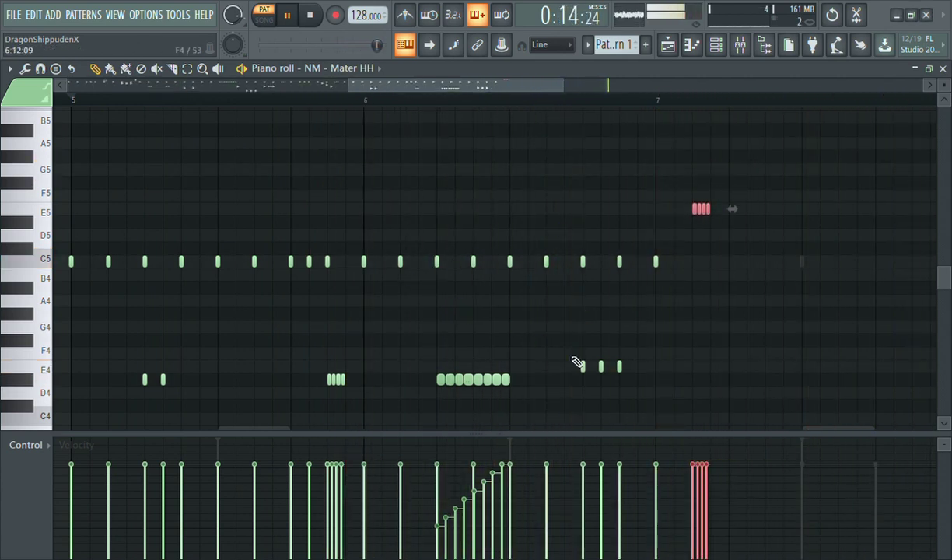
pyautogui.hotkey('ctrl', 'd')
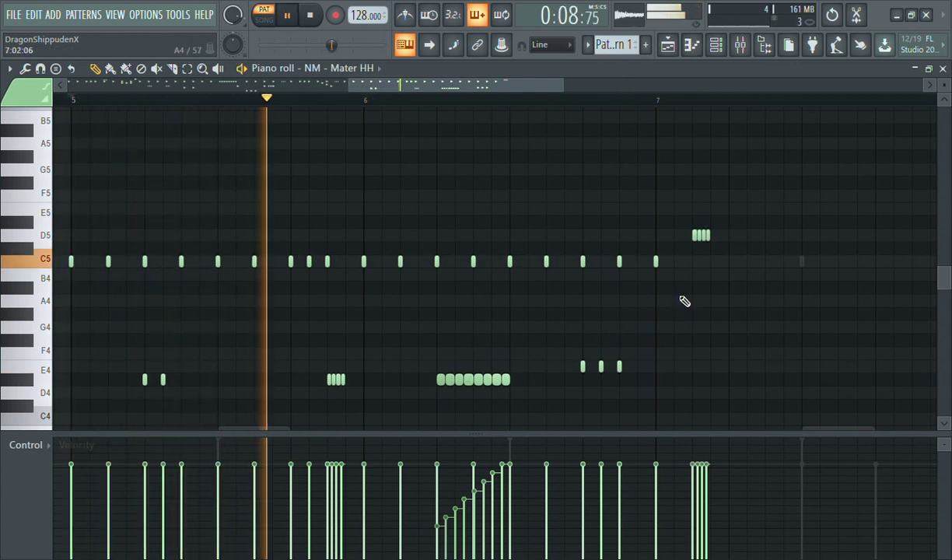
# Add C5 hi-hat notes at steps 3, 5, 6 and 7 of bar 7
pyautogui.click(692, 264)
pyautogui.click(730, 264)
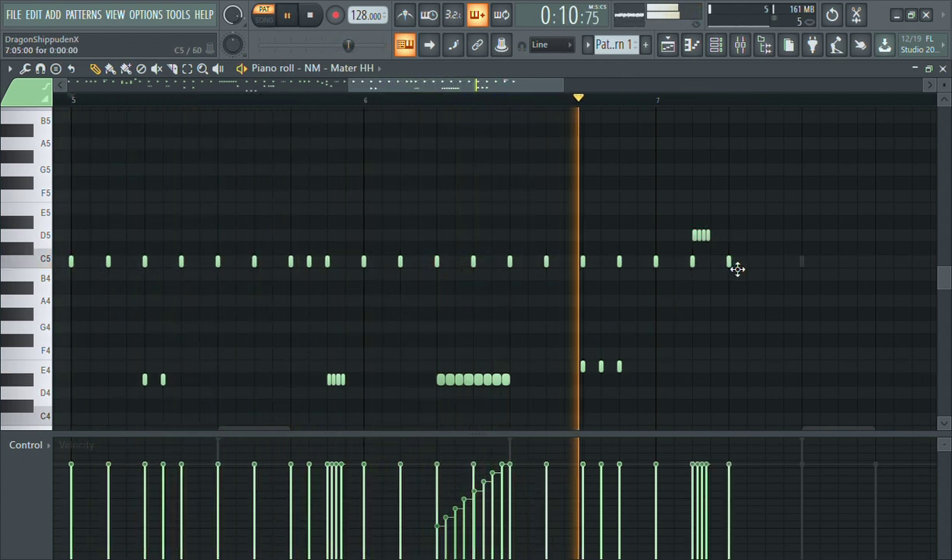
pyautogui.click(748, 265)
pyautogui.click(766, 264)
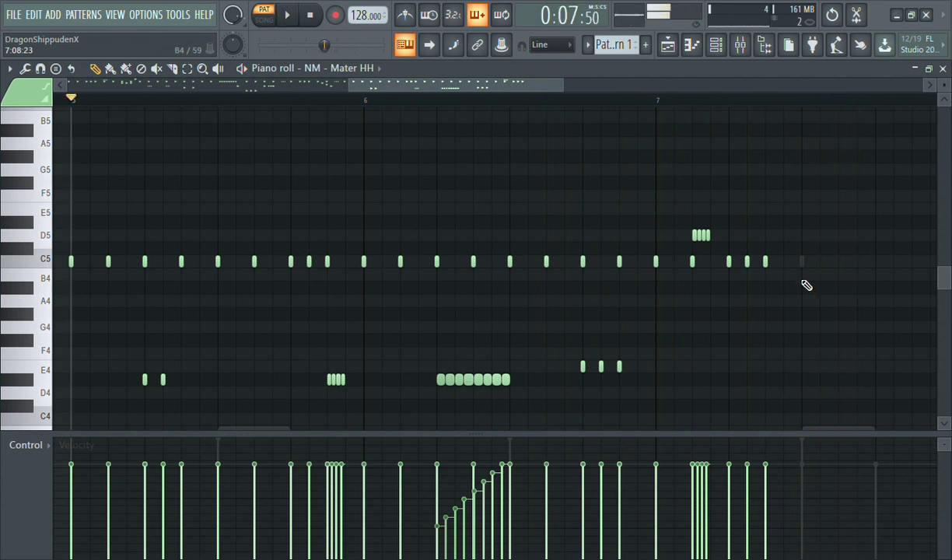
# Duplicate the four-note D5 hi-hat roll in bar 7, moving the copy to step 11 and lowering it to A4
pyautogui.moveTo(742, 204); pyautogui.dragTo(681, 241)
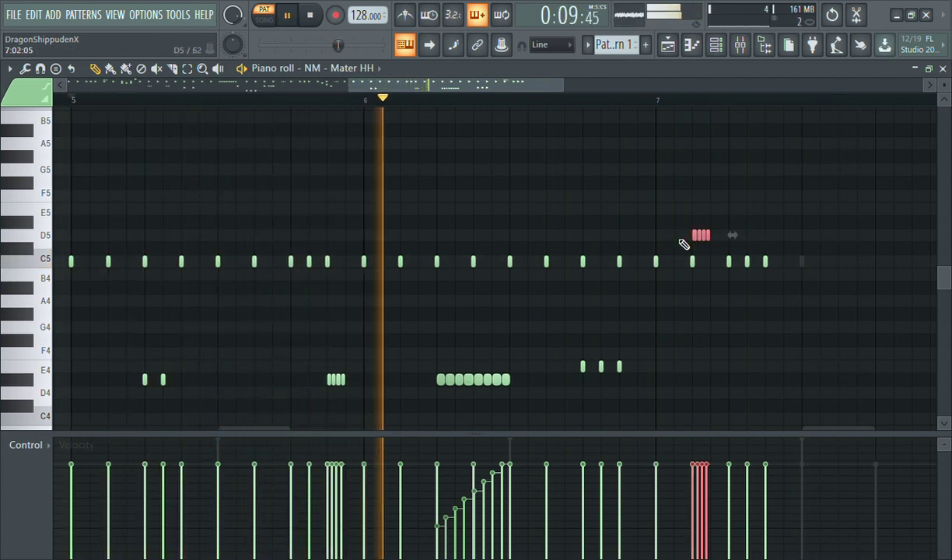
pyautogui.hotkey('ctrl', 'b')
pyautogui.hotkey('shift', 'Right')
pyautogui.hotkey('shift', 'Right')
pyautogui.hotkey('shift', 'Right')
pyautogui.hotkey('shift', 'Right')
pyautogui.hotkey('shift', 'Right')
pyautogui.hotkey('shift', 'Down')
pyautogui.hotkey('shift', 'Down')
pyautogui.hotkey('shift', 'Down')
pyautogui.hotkey('shift', 'Down')
pyautogui.hotkey('shift', 'Down')
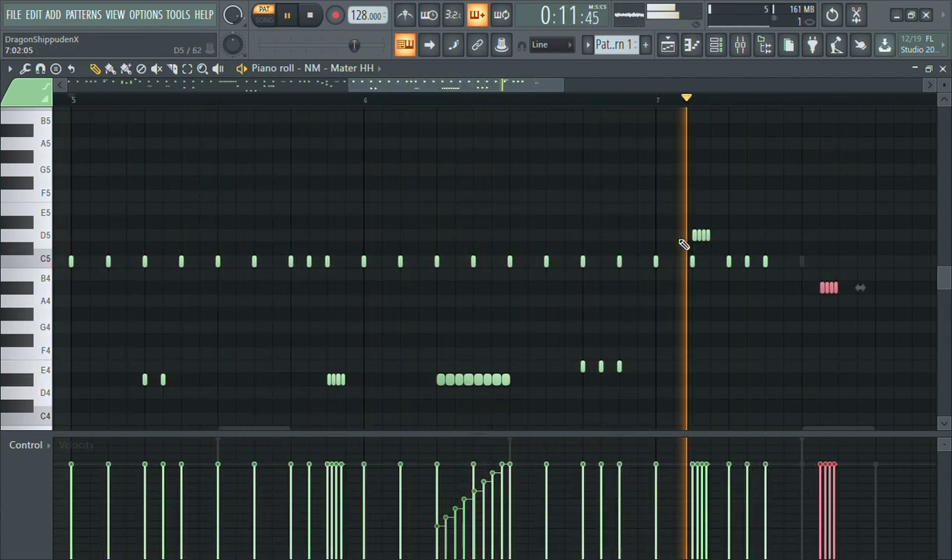
pyautogui.hotkey('shift', 'Right')
# Add hi-hat notes in bar 7: C5 at steps 9 and 13, A#4 at steps 10 and 15, and A4 at step 16
pyautogui.keyDown('ctrl'); pyautogui.click(824, 226); pyautogui.keyUp('ctrl')
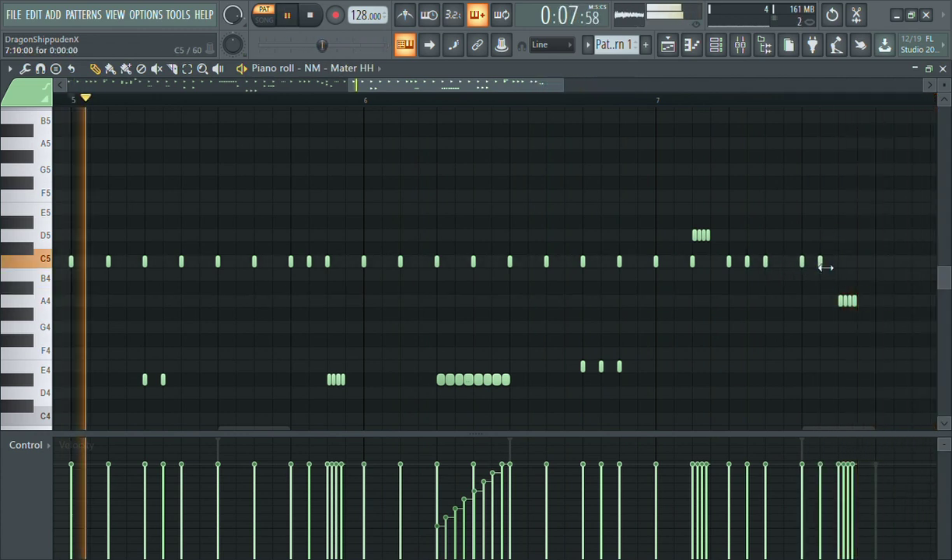
pyautogui.moveTo(824, 263); pyautogui.dragTo(827, 299)
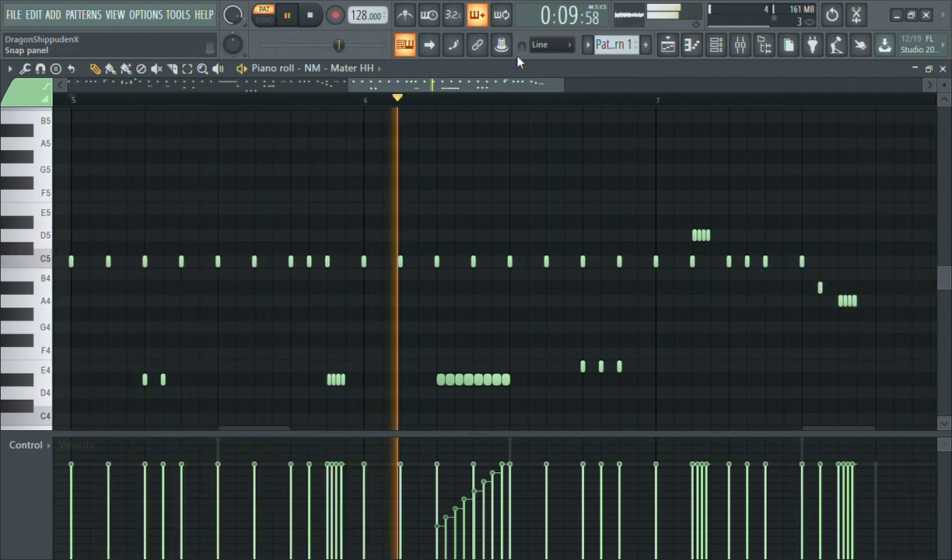
pyautogui.click(591, 261)
pyautogui.click(627, 287)
pyautogui.click(645, 300)
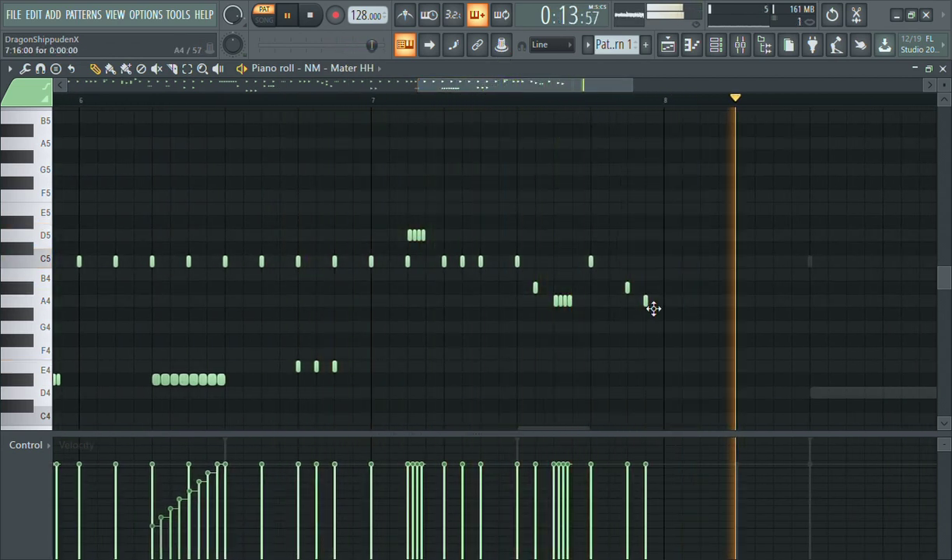
# Move the last A4 hi-hat to step 1 of bar 8 and add C5 notes at steps 1, 2, 3, 5 and 9, with two evenly spaced between 5 and 9
pyautogui.moveTo(652, 305); pyautogui.dragTo(670, 307)
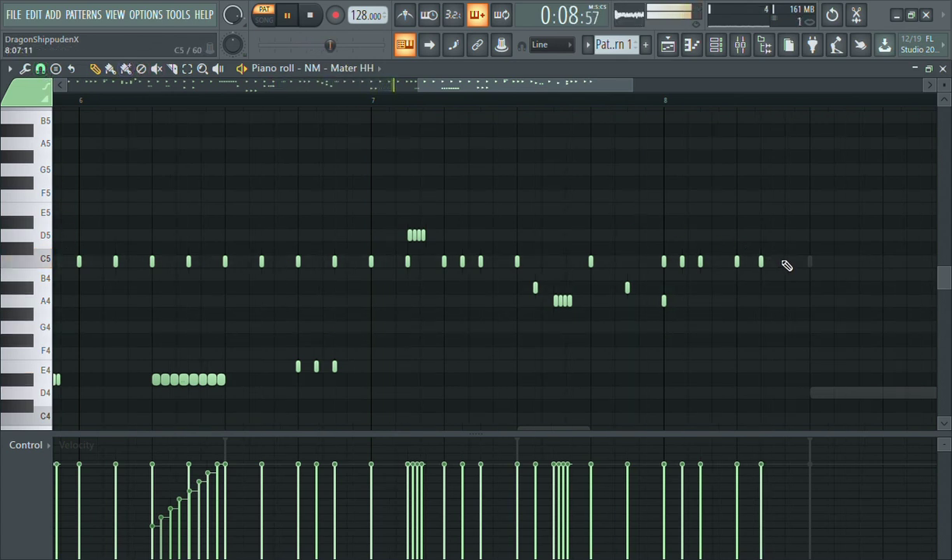
pyautogui.click(807, 263)
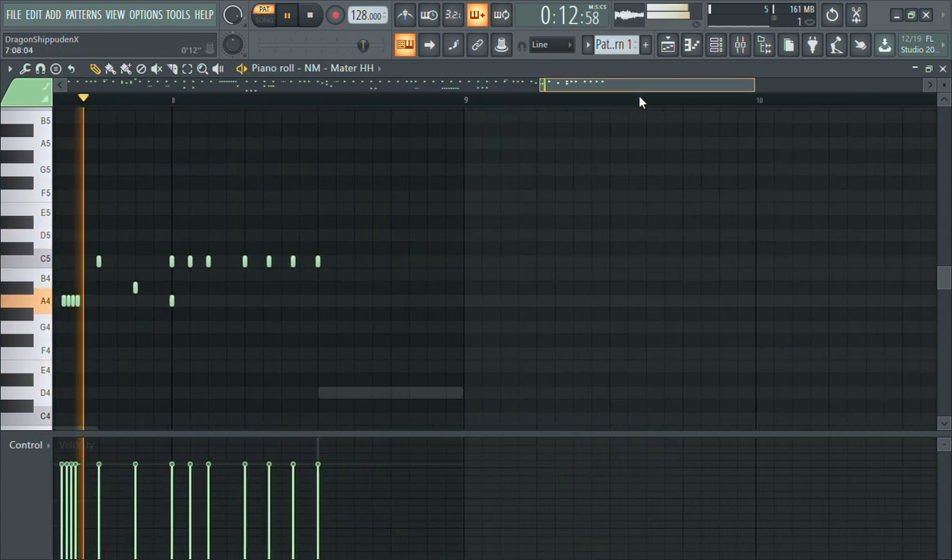
# Add hi-hat notes in bar 8: C5 at step 11 and G#4 at steps 13 and 15
pyautogui.click(345, 261)
pyautogui.click(382, 313)
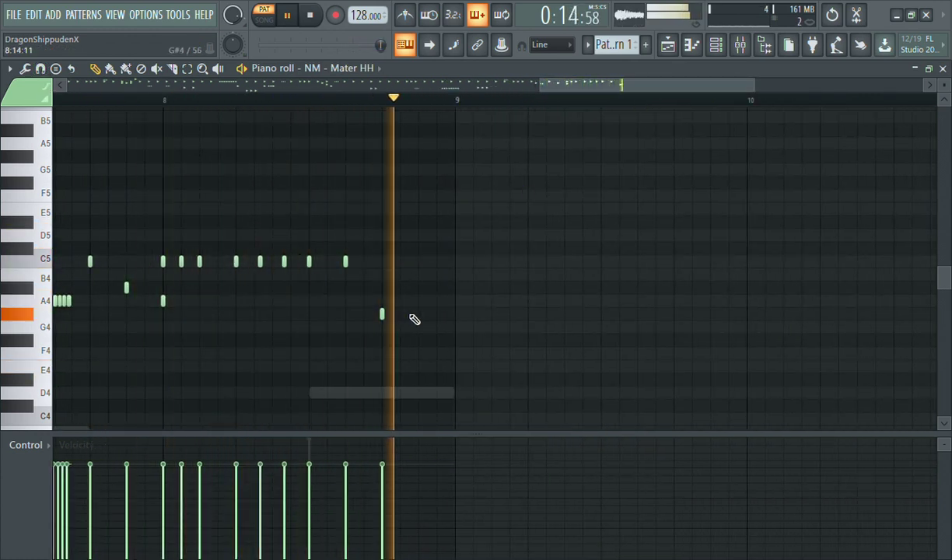
pyautogui.click(419, 313)
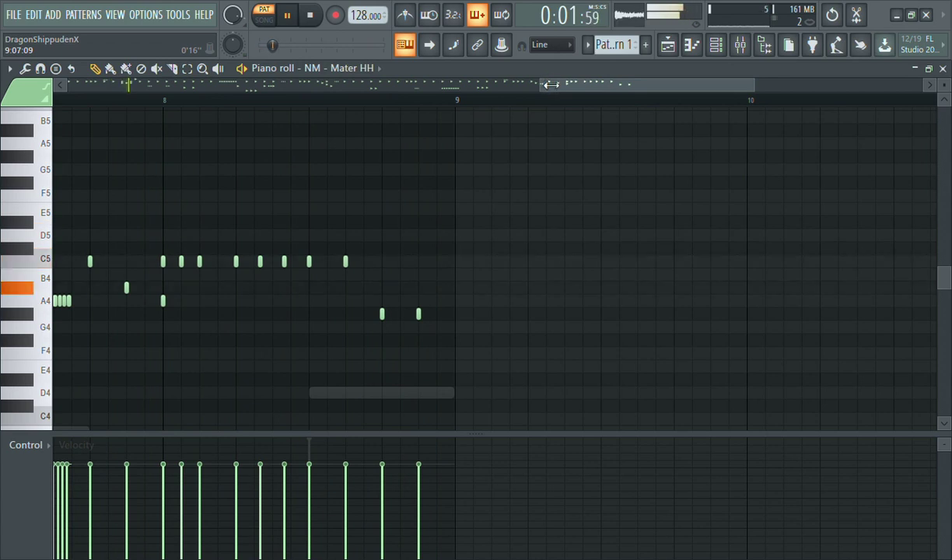
pyautogui.moveTo(550, 85); pyautogui.dragTo(68, 84)
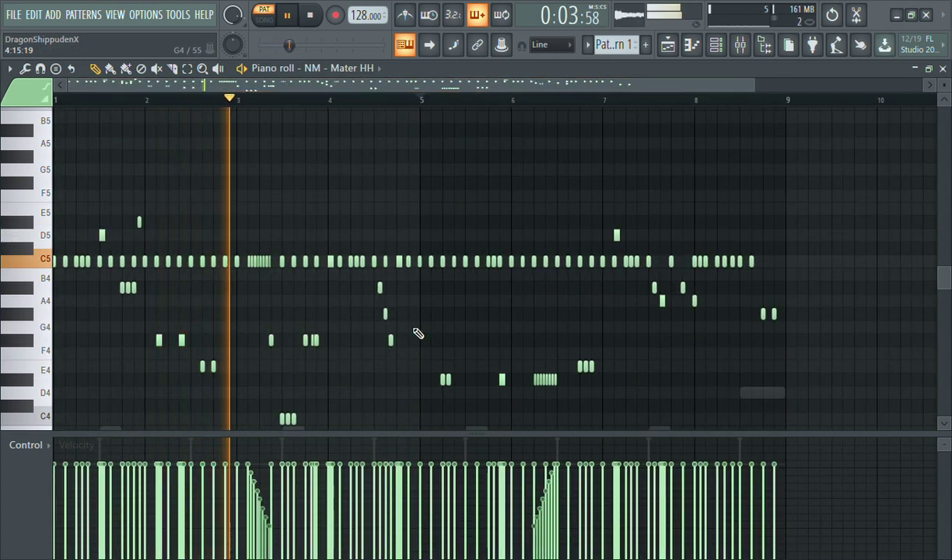
pyautogui.scroll(-2, 413, 329)
pyautogui.moveTo(511, 215); pyautogui.dragTo(704, 311)
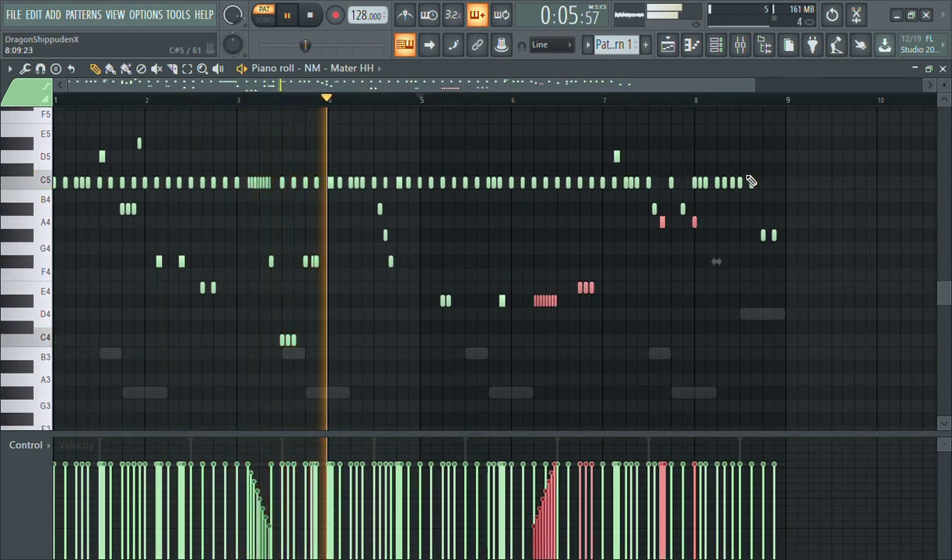
# Load [PBS] Tri from the Polo Boy Shawty kit's Perc (Sfx-Misc) folder as a new channel and enable its step 5
pyautogui.press('F6')
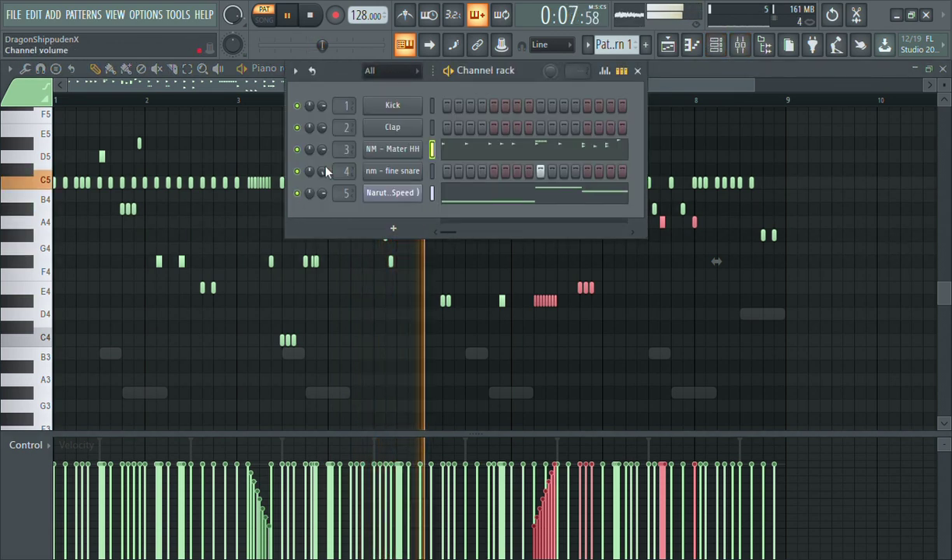
pyautogui.click(691, 44)
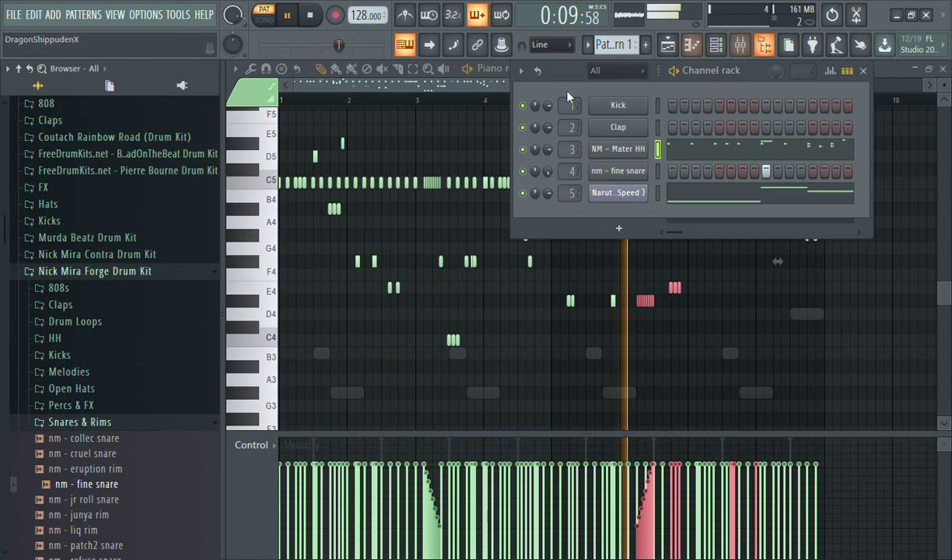
pyautogui.click(95, 270)
pyautogui.moveTo(3, 286); pyautogui.dragTo(3, 254)
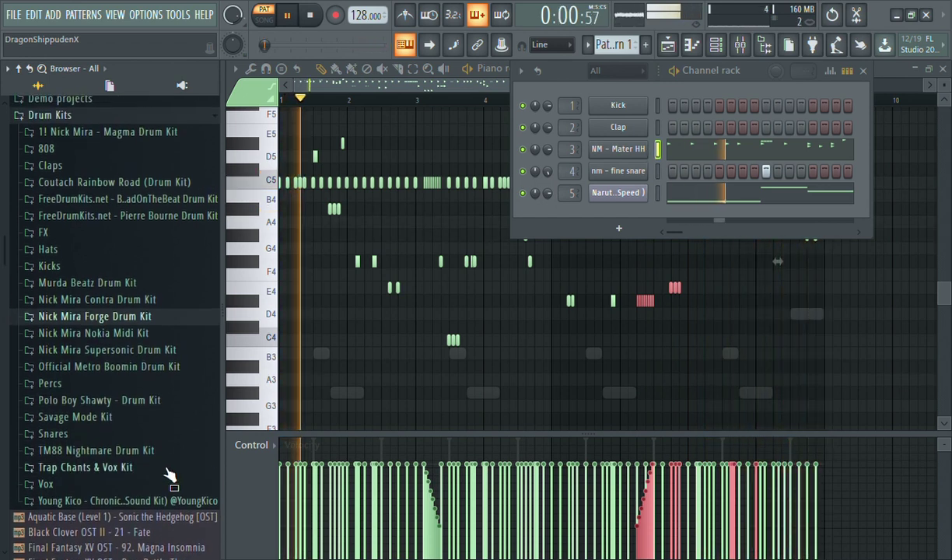
pyautogui.click(127, 402)
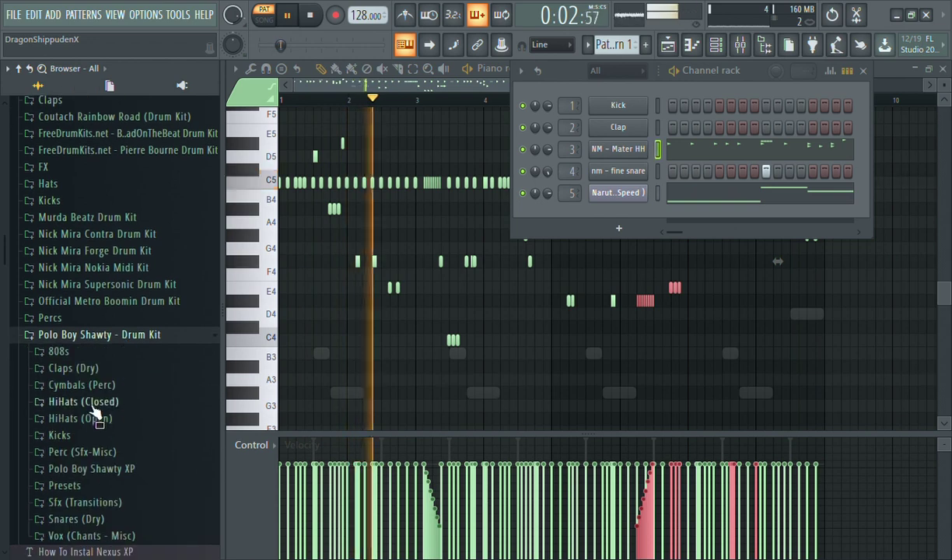
pyautogui.click(76, 454)
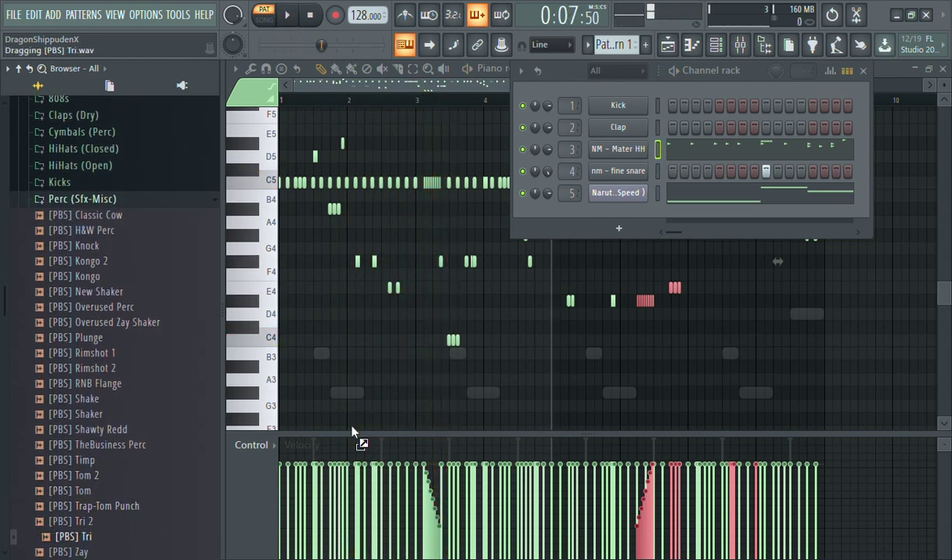
pyautogui.moveTo(624, 211); pyautogui.dragTo(629, 216)
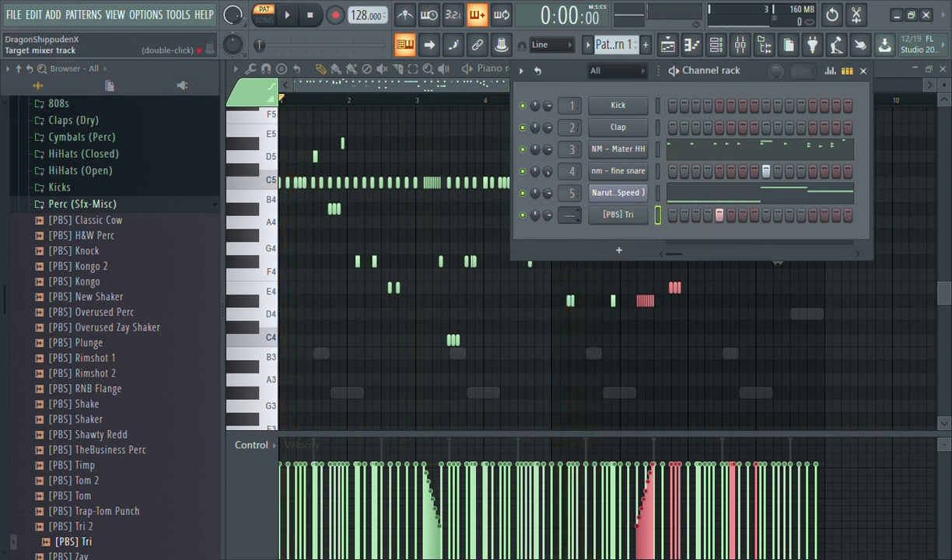
# Route the [PBS] Tri channel to mixer track 6, normalize its sample and raise its volume
pyautogui.click(630, 218)
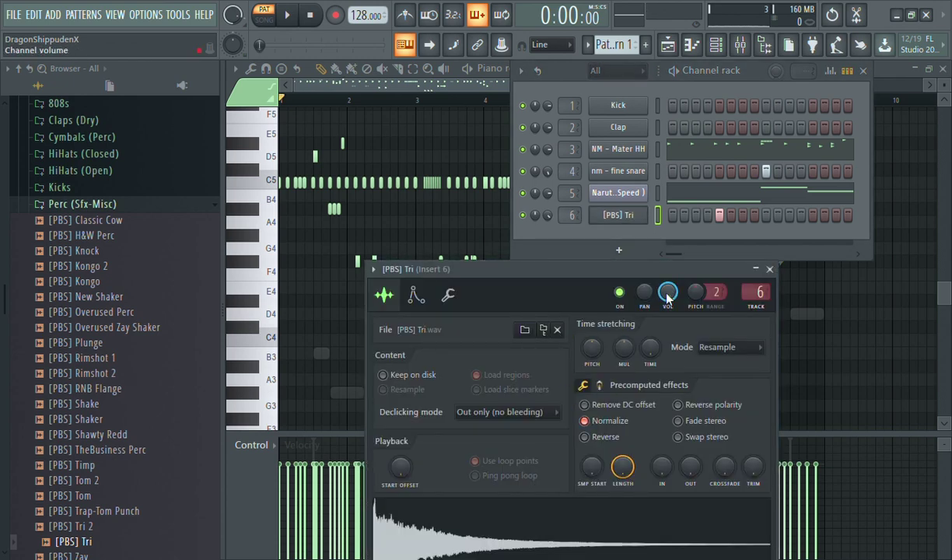
pyautogui.click(644, 218)
pyautogui.click(764, 47)
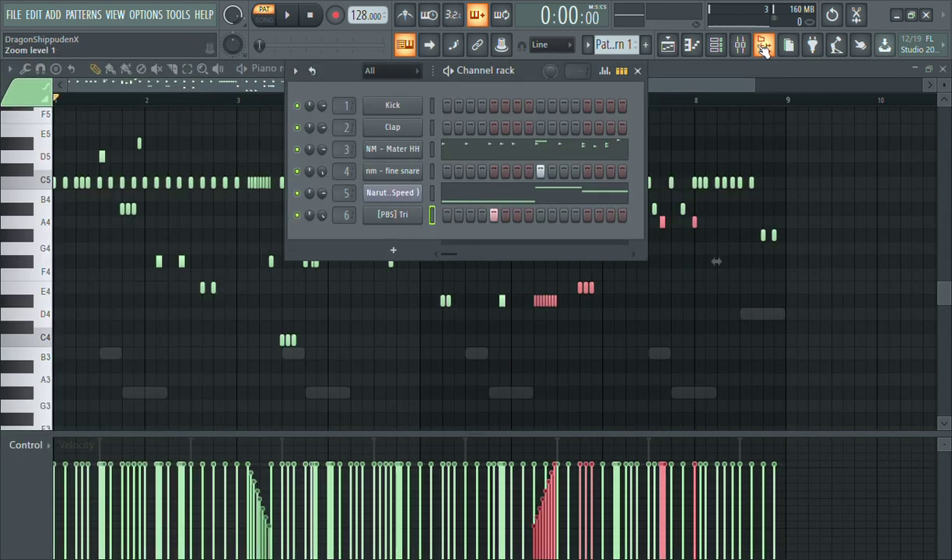
# Add a C5 [PBS] Tri note at step 5 of every bar from bar 2 to bar 8
pyautogui.click(694, 46)
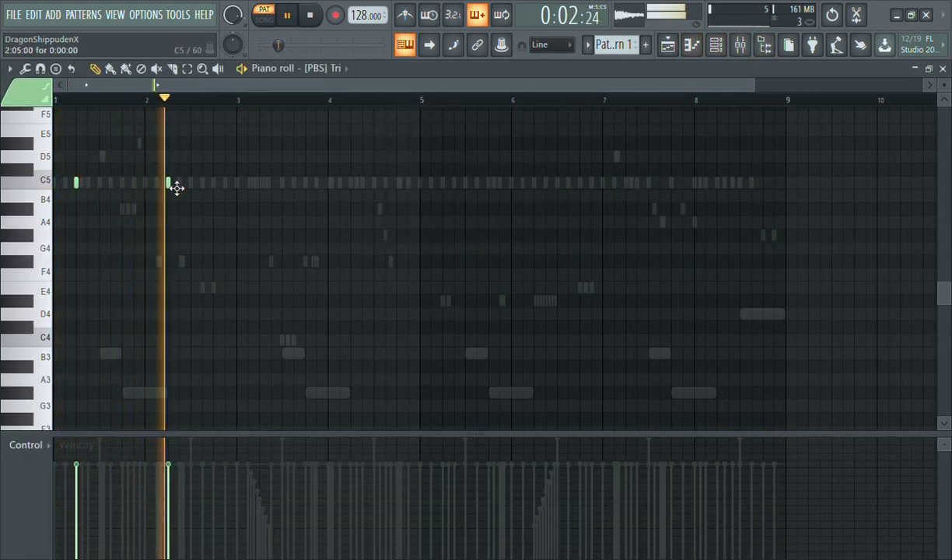
pyautogui.click(262, 185)
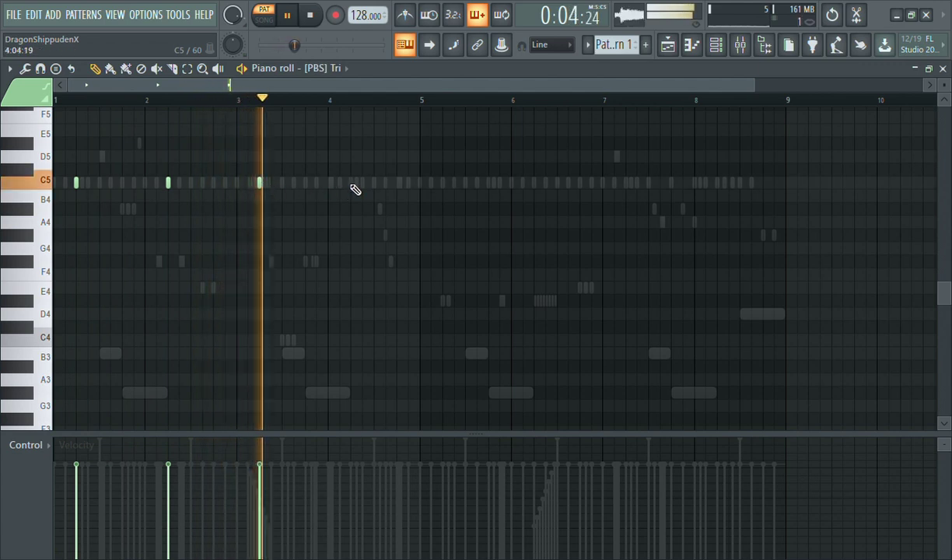
pyautogui.click(352, 184)
pyautogui.click(442, 183)
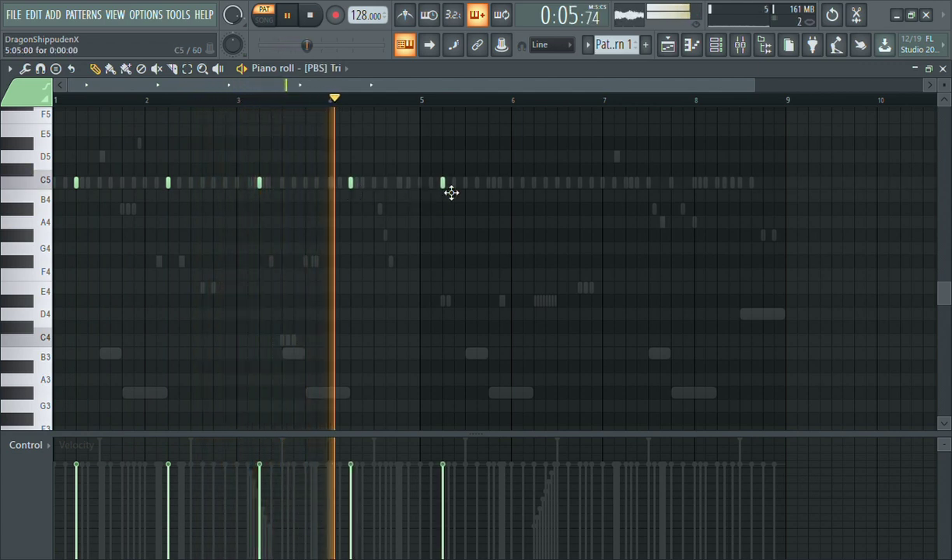
pyautogui.click(535, 183)
pyautogui.press('space')
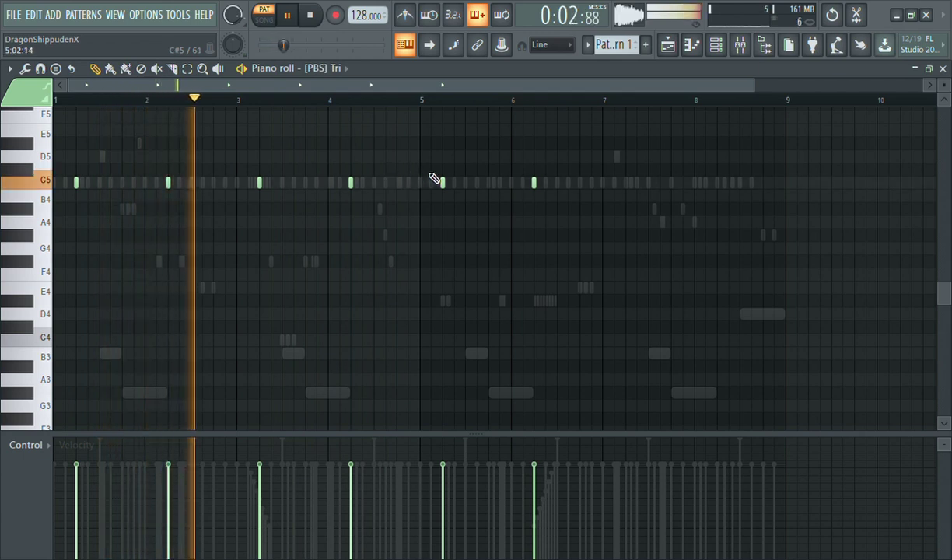
pyautogui.click(626, 184)
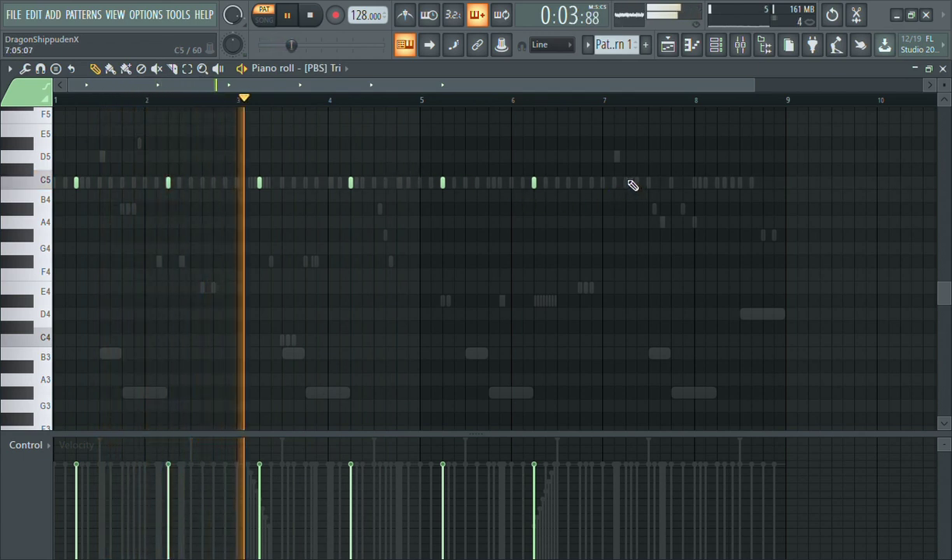
pyautogui.click(717, 183)
# Mute the NM - Mater HH, nm - fine snare and [PBS] Tri channels during playback and collapse the Polo Boy Shawty kit folder
pyautogui.click(717, 51)
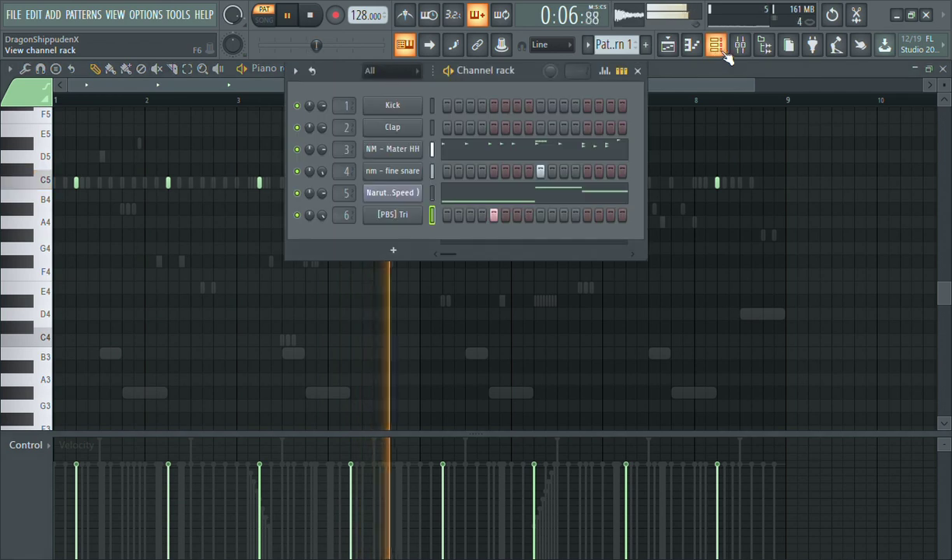
pyautogui.click(777, 43)
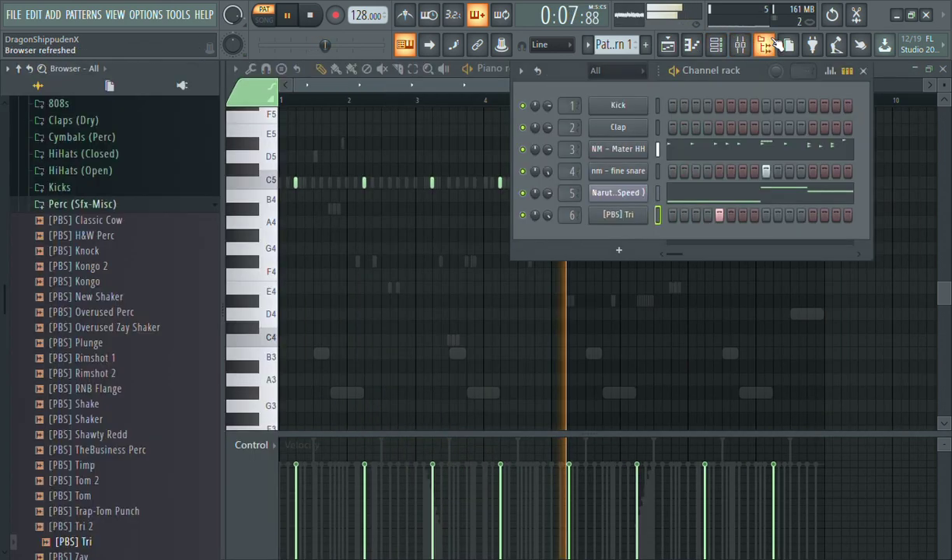
pyautogui.click(94, 205)
pyautogui.moveTo(2, 381); pyautogui.dragTo(9, 326)
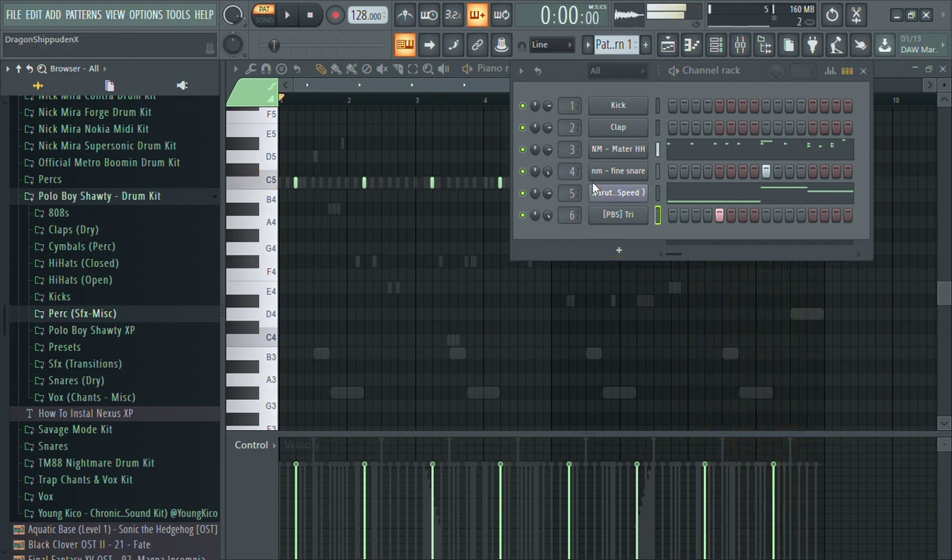
pyautogui.press('space')
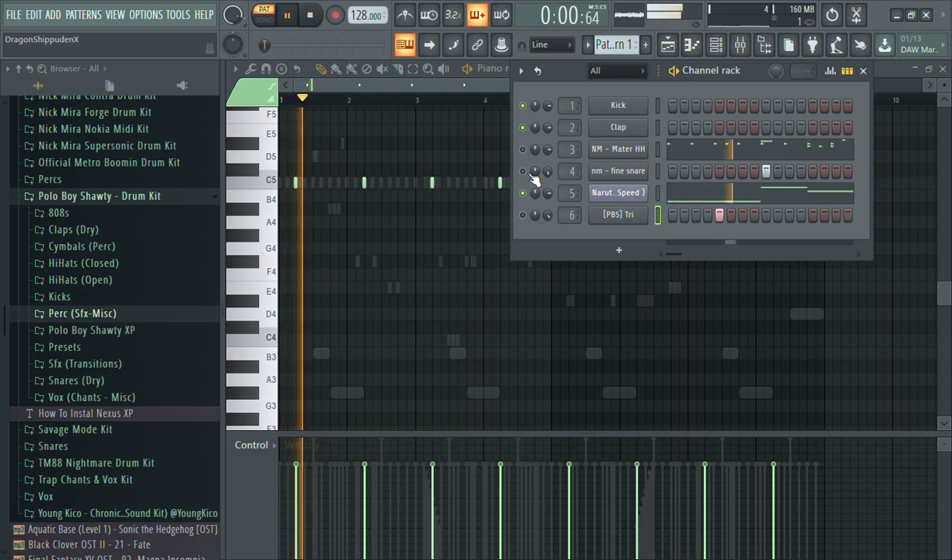
pyautogui.click(108, 199)
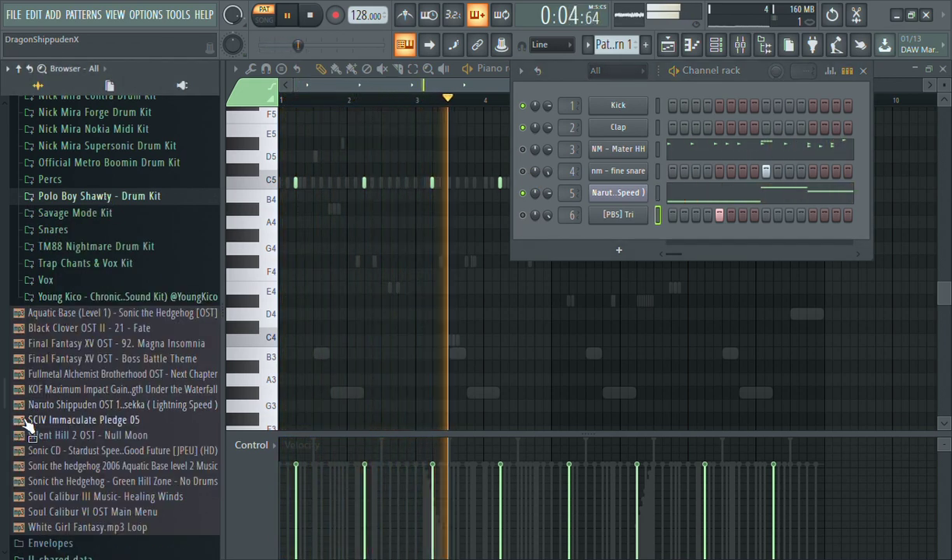
pyautogui.scroll(3, 62, 264)
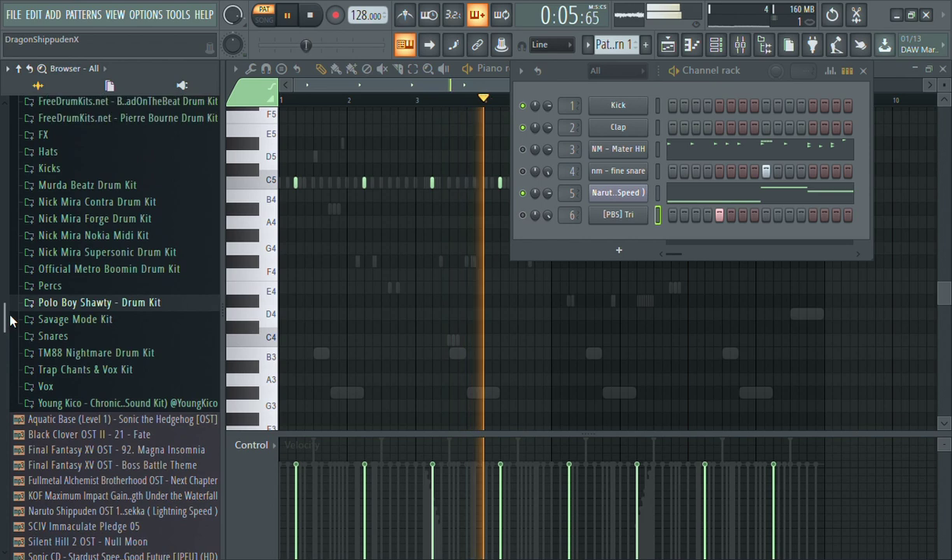
pyautogui.click(95, 237)
pyautogui.click(117, 105)
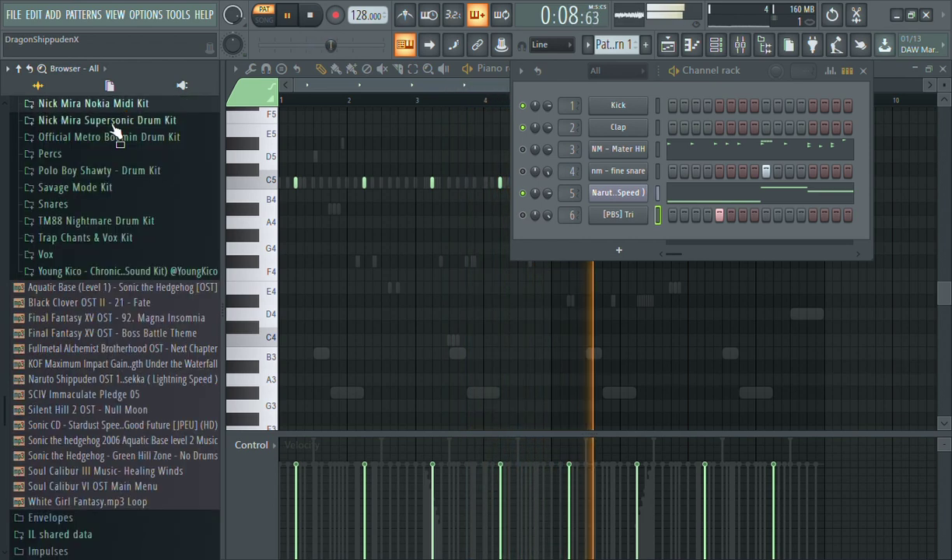
pyautogui.scroll(4, 23, 327)
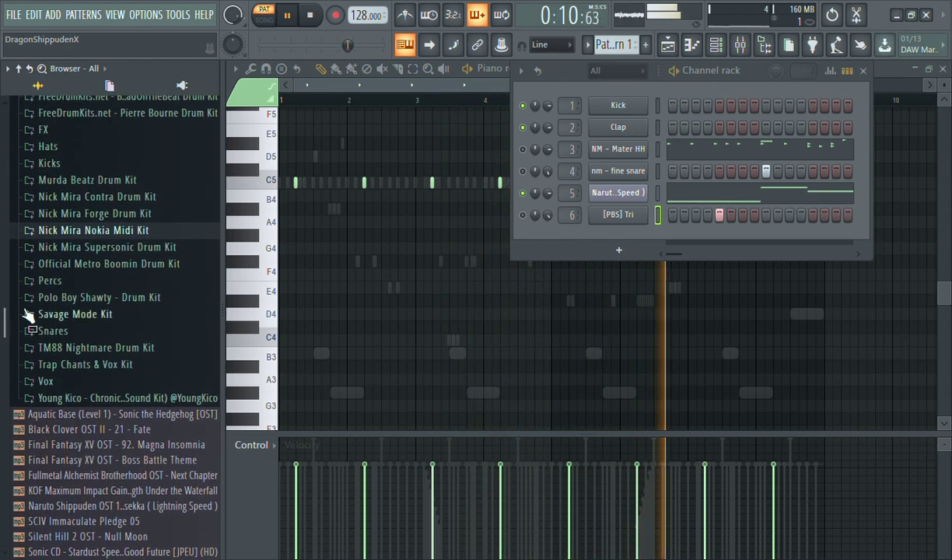
pyautogui.click(101, 249)
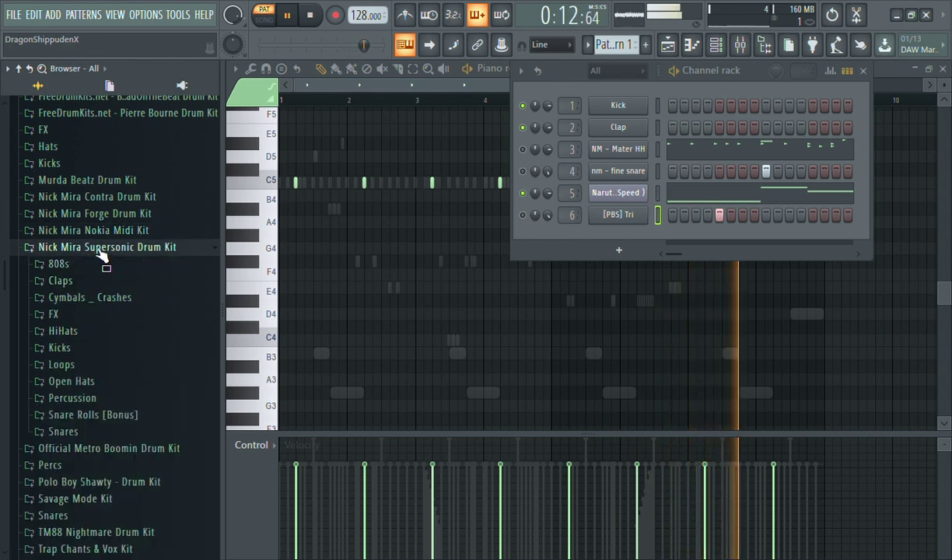
pyautogui.click(100, 248)
# Replace the Kick channel's sample with nm - berry kick from the Nick Mira Forge kit and enable its step 1
pyautogui.click(116, 215)
pyautogui.click(63, 299)
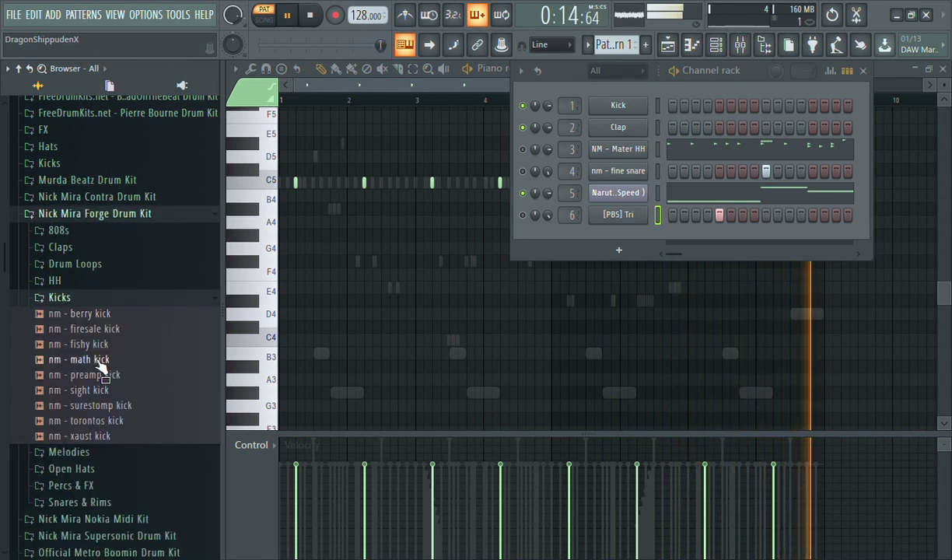
pyautogui.moveTo(92, 313); pyautogui.dragTo(676, 108)
pyautogui.click(124, 297)
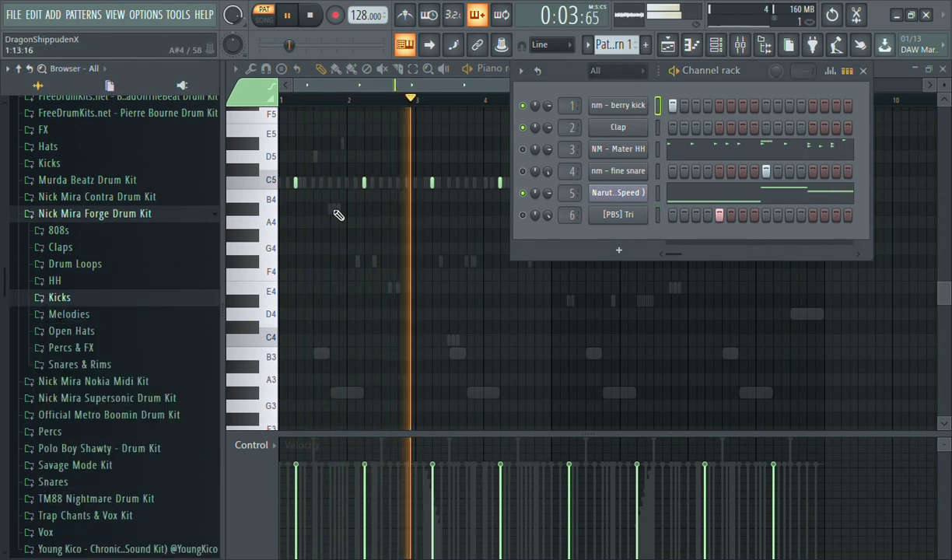
# Name mixer track 1 after the berry kick, coloured blue, with Fruity WaveShaper in its first slot and the fader raised to 3.0
pyautogui.click(619, 106)
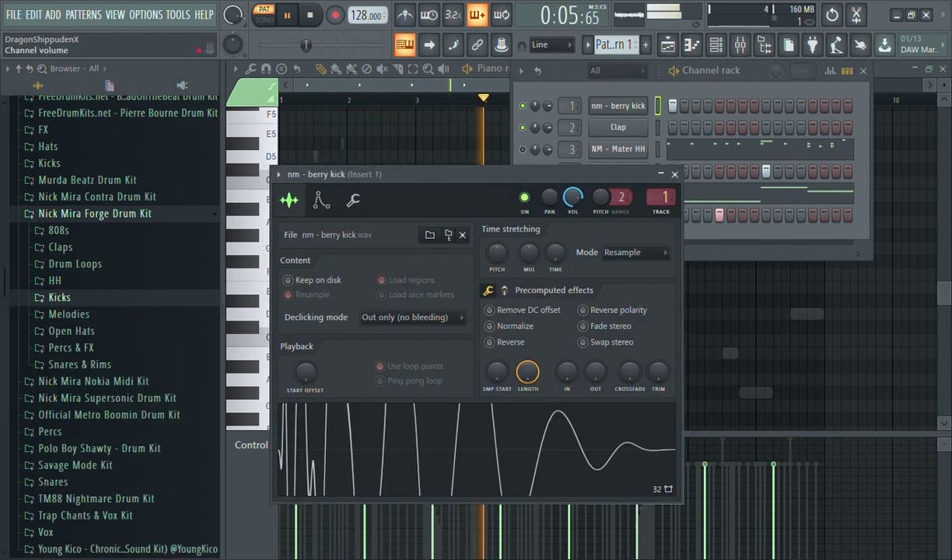
pyautogui.click(741, 45)
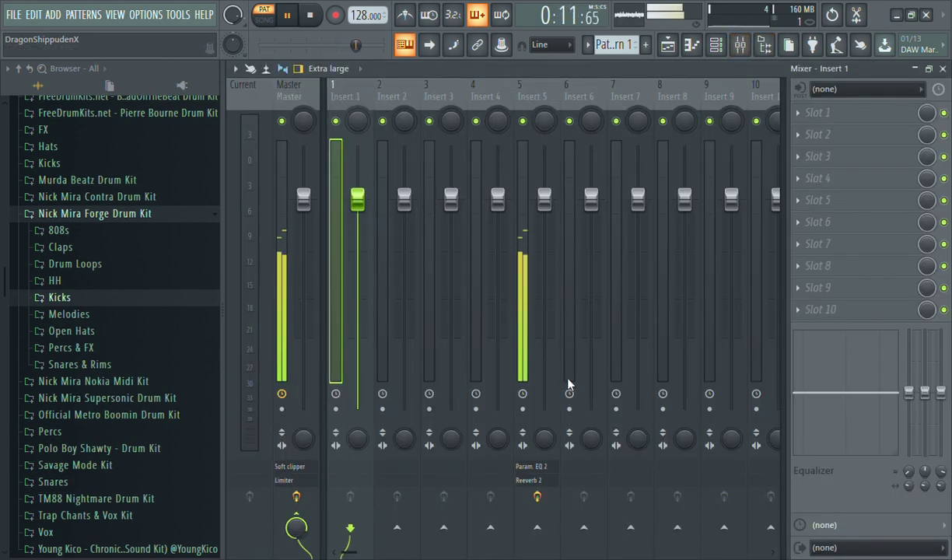
pyautogui.hotkey('ctrl', 'z')
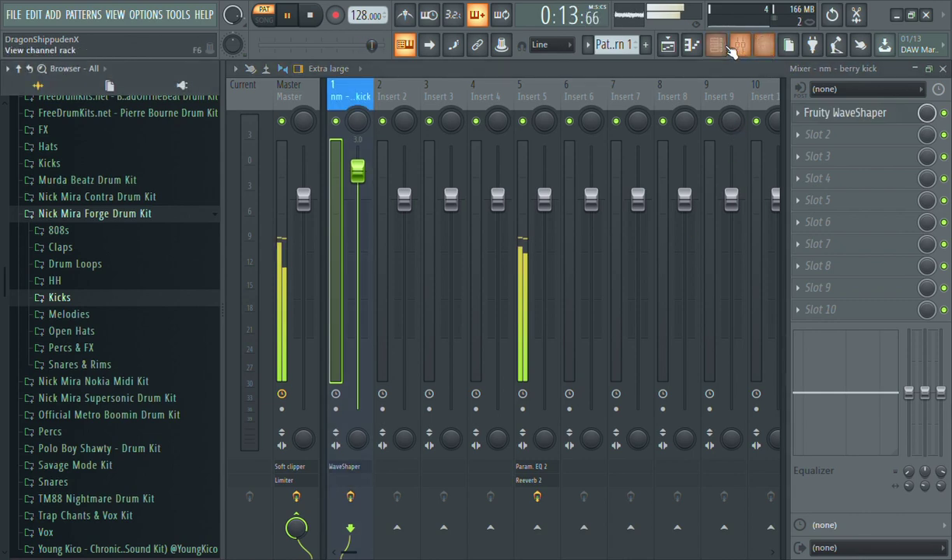
pyautogui.click(766, 46)
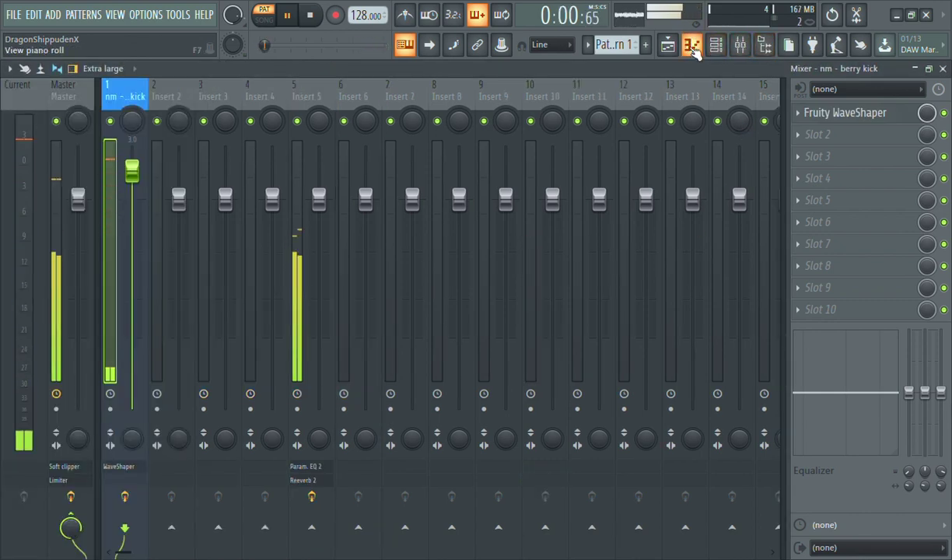
# Add C5 kick notes at steps 3, 5 and 11 of bar 2, steps 1 and 13 of bar 3, and steps 5, 11 and 13 of bar 4
pyautogui.click(692, 46)
pyautogui.press('space')
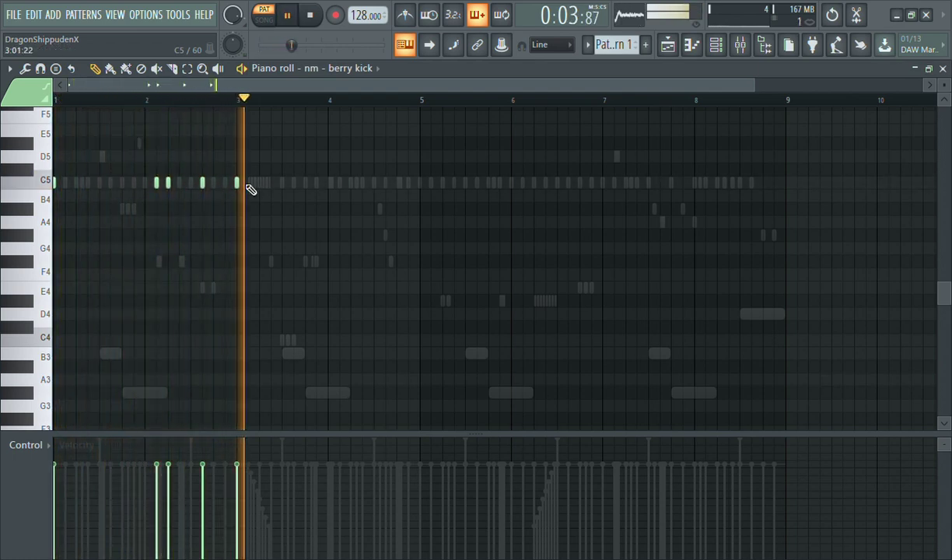
pyautogui.click(306, 185)
pyautogui.click(351, 184)
pyautogui.click(386, 184)
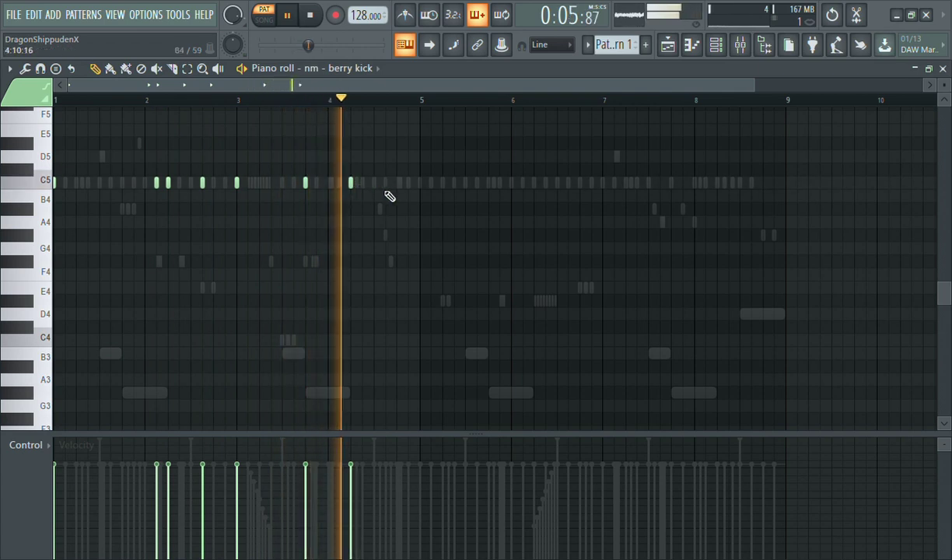
pyautogui.click(405, 185)
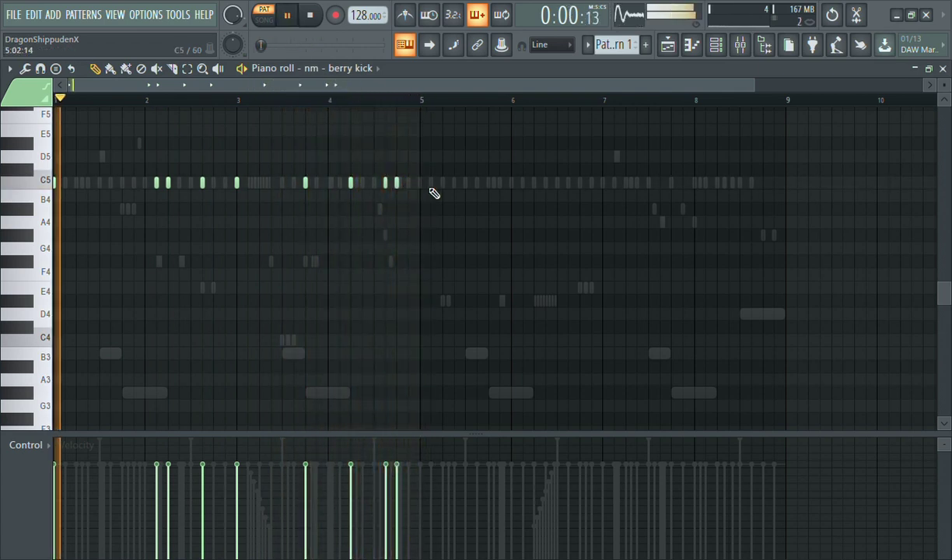
# Add C5 kick notes at step 7 of bar 4, steps 1 and 15 of bar 5, and steps 3 and 5 of bar 6
pyautogui.click(362, 184)
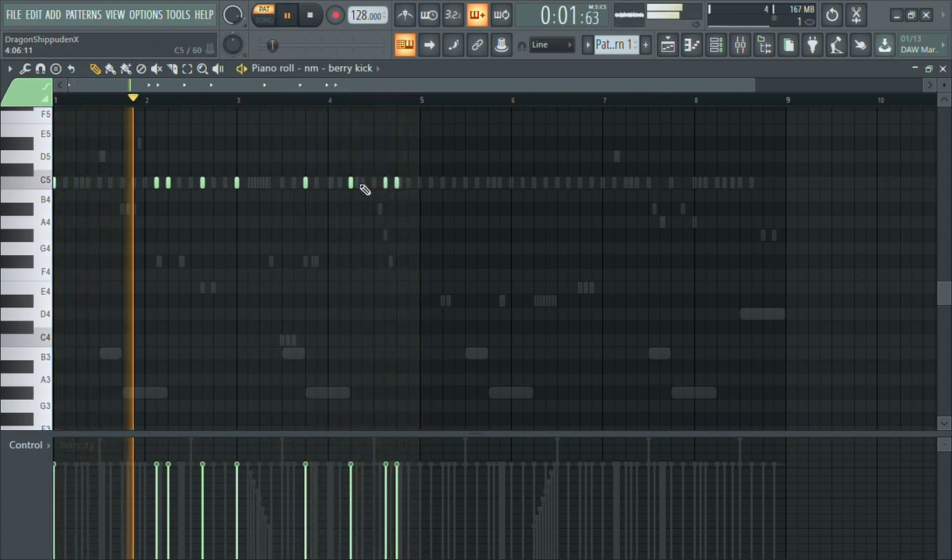
pyautogui.click(420, 183)
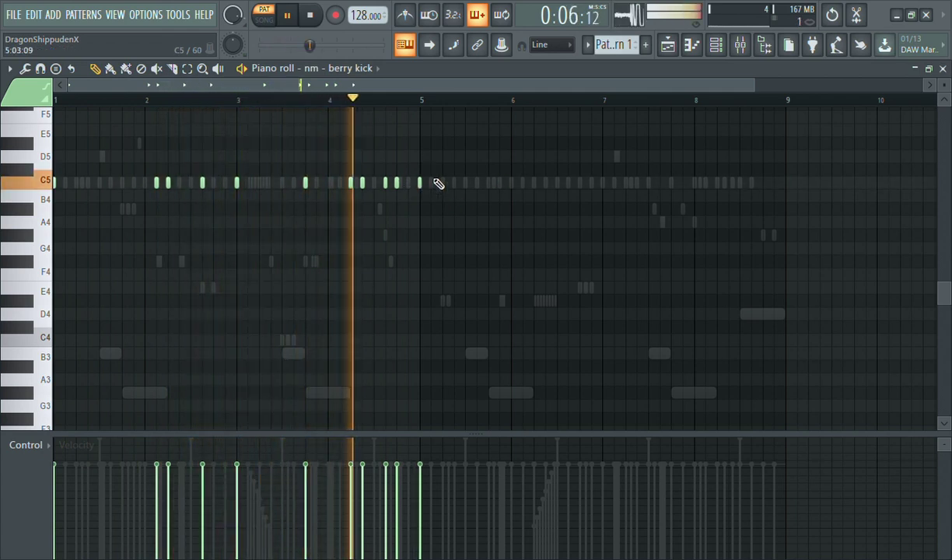
pyautogui.click(510, 182)
pyautogui.click(535, 184)
pyautogui.click(526, 183)
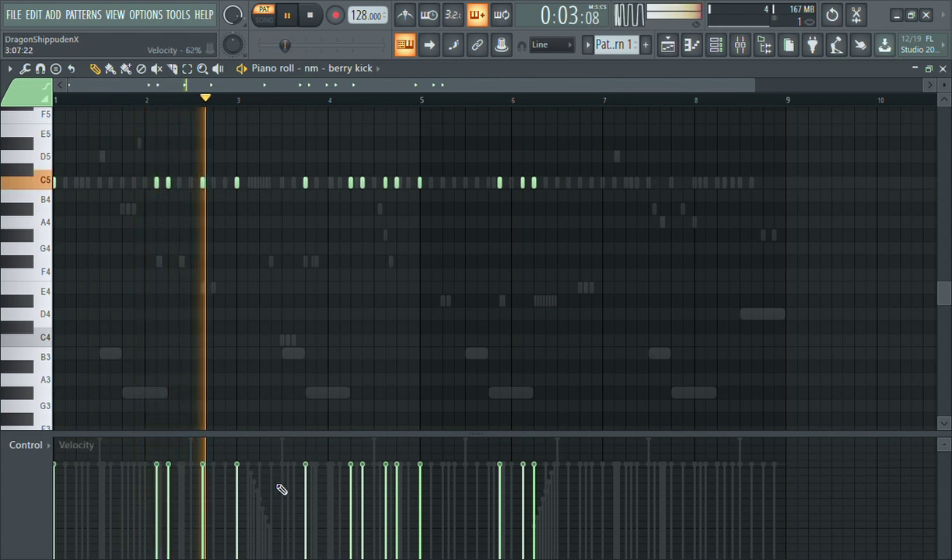
# Add C5 kick notes at steps 1, 5, 7 and 15 of bar 7 and steps 3, 5, 11 and 15 of bar 8
pyautogui.click(605, 187)
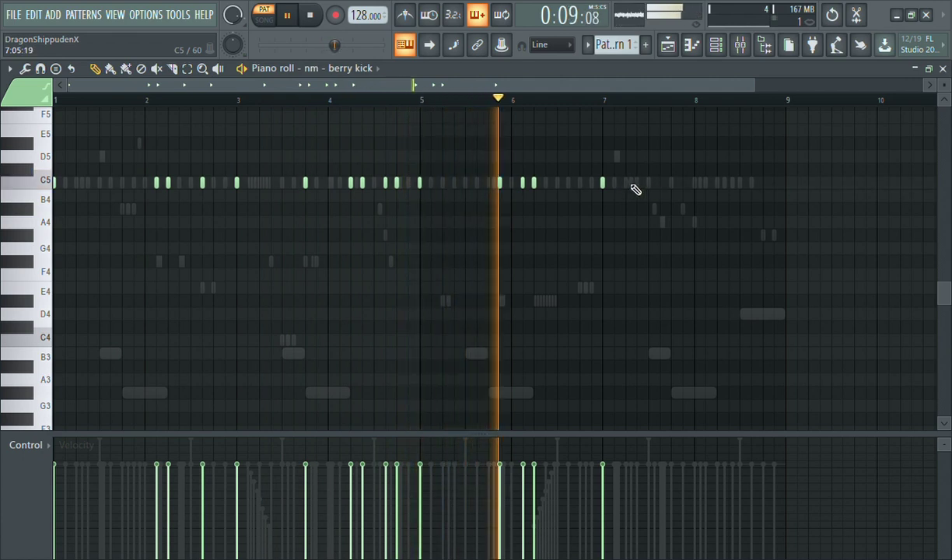
pyautogui.click(627, 183)
pyautogui.click(638, 184)
pyautogui.click(683, 184)
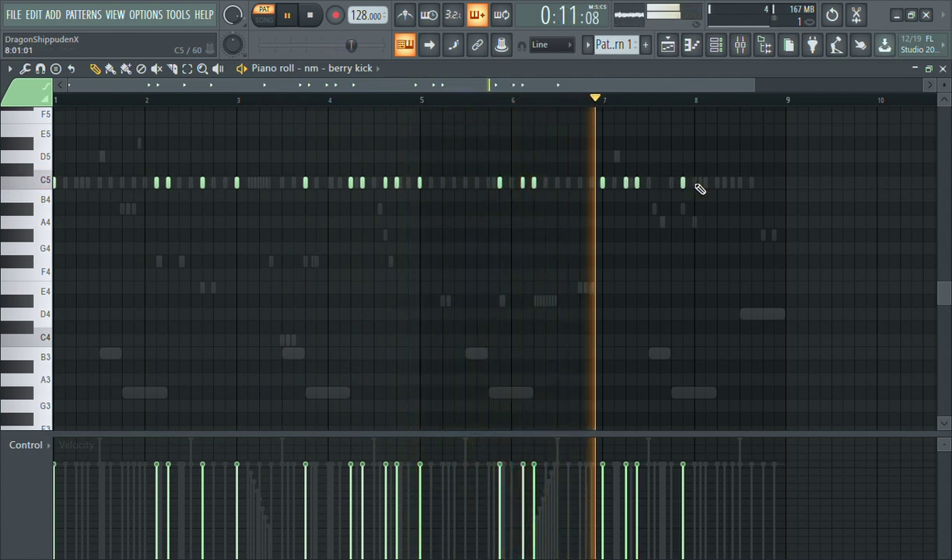
pyautogui.click(705, 183)
pyautogui.click(717, 184)
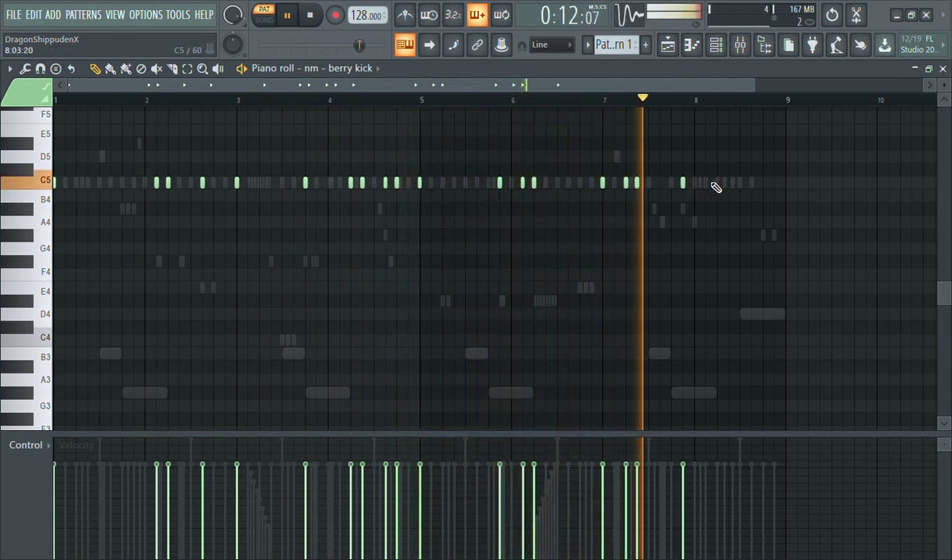
pyautogui.click(751, 184)
pyautogui.click(773, 184)
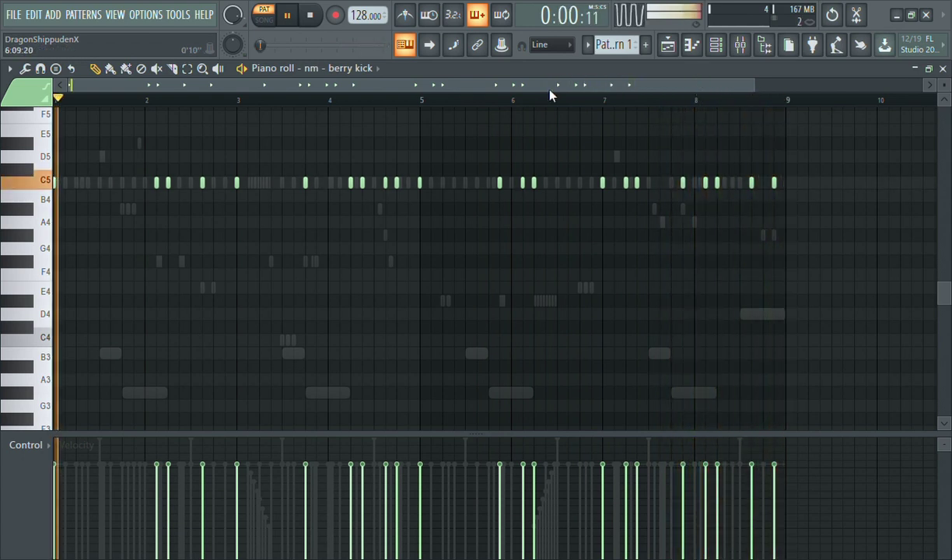
# Show the channel rack and play the pattern with only the Naruto sample channel audible
pyautogui.click(715, 45)
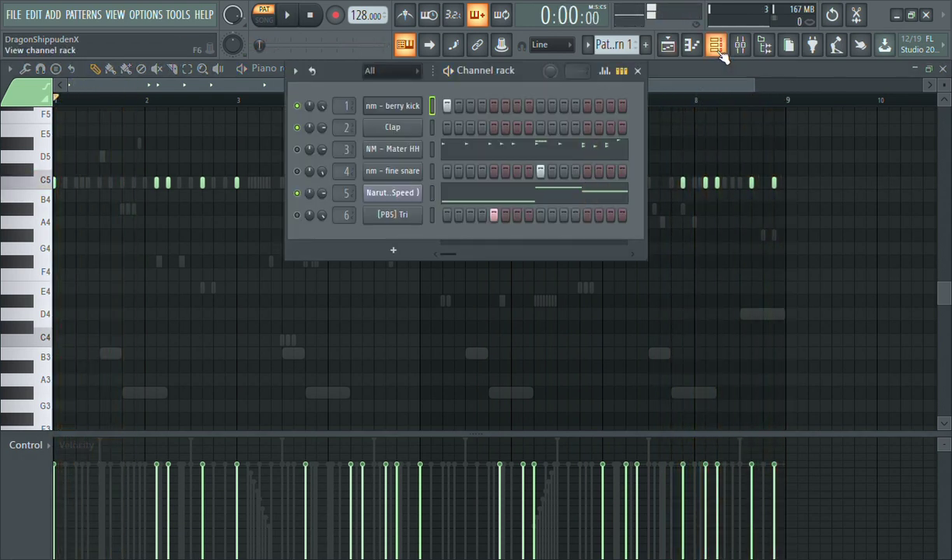
pyautogui.press('space')
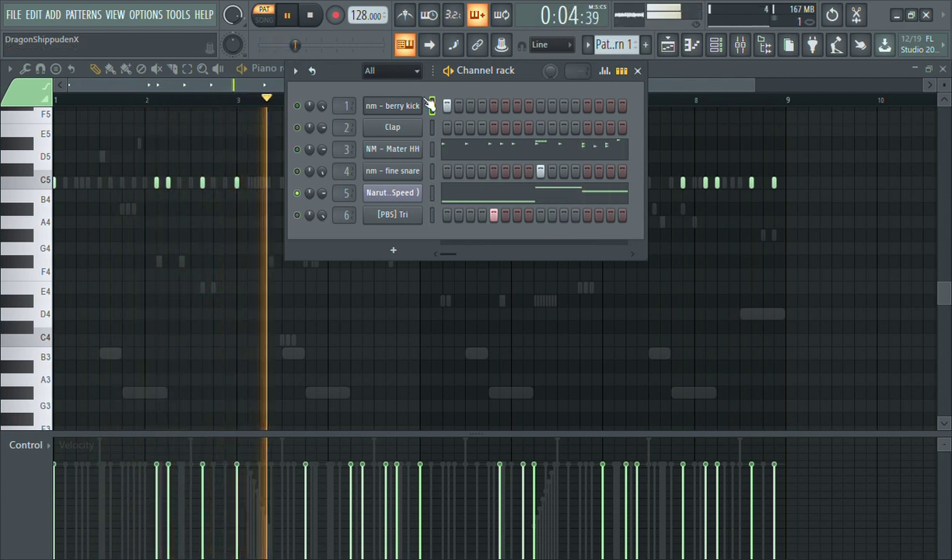
pyautogui.click(425, 172)
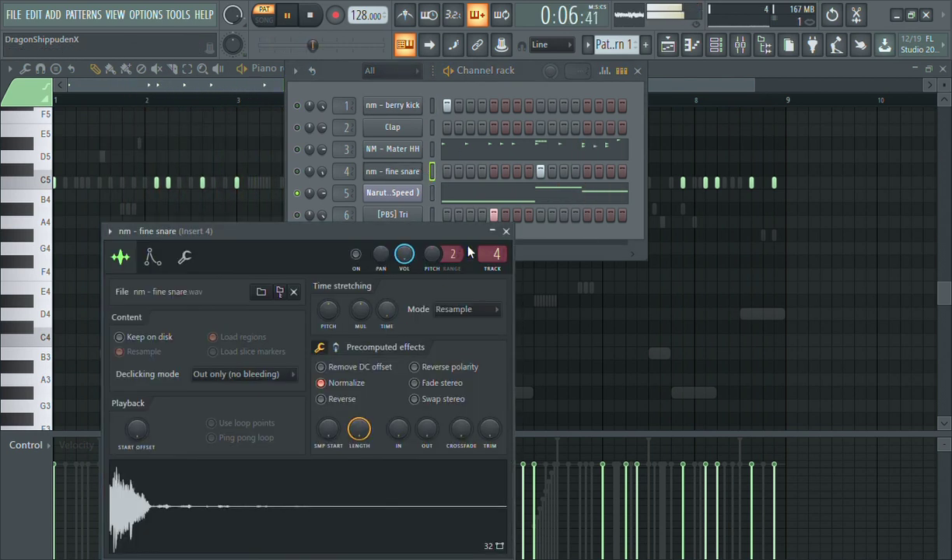
pyautogui.click(506, 231)
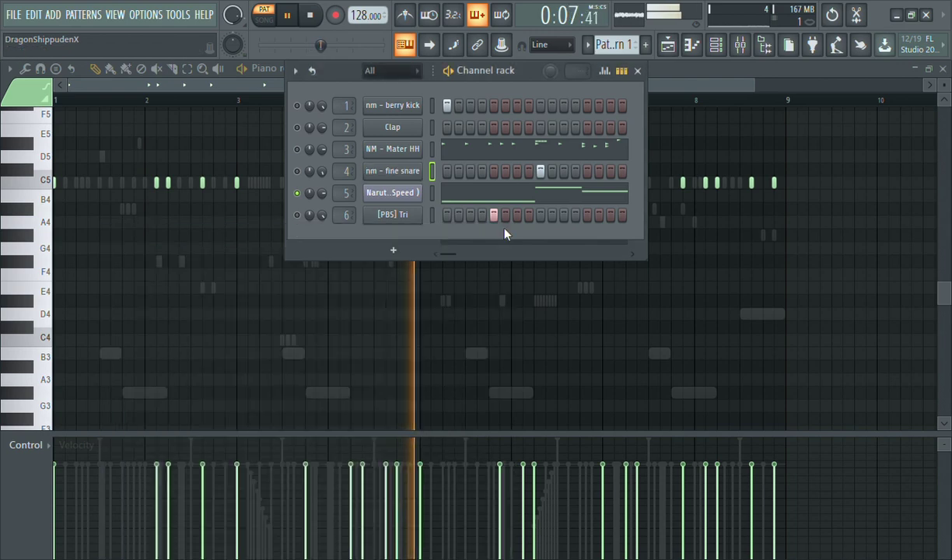
# Add Open Hat 2 from the FreeDrumKits.net OnTheBeat kit's Open Hats folder as a new channel below [PBS] Tri
pyautogui.click(745, 49)
pyautogui.click(764, 46)
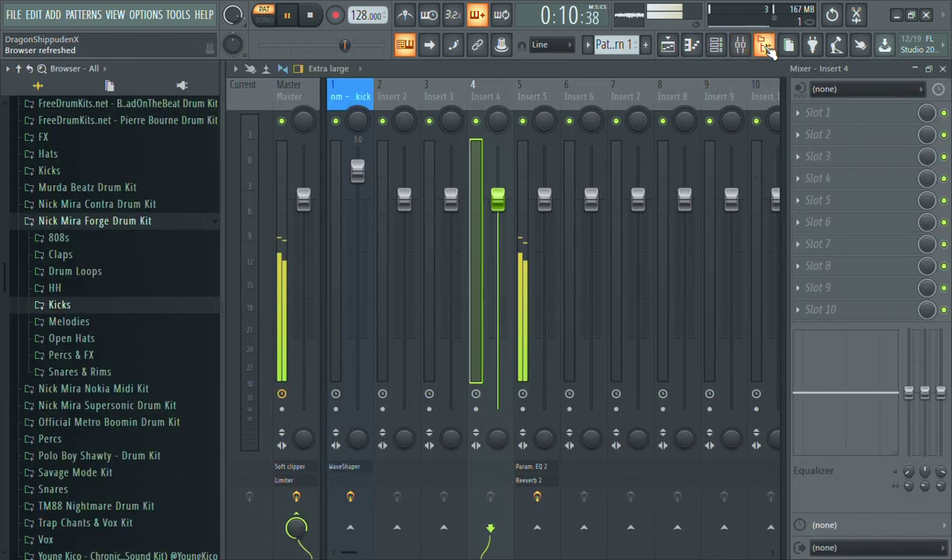
pyautogui.moveTo(4, 262); pyautogui.dragTo(2, 241)
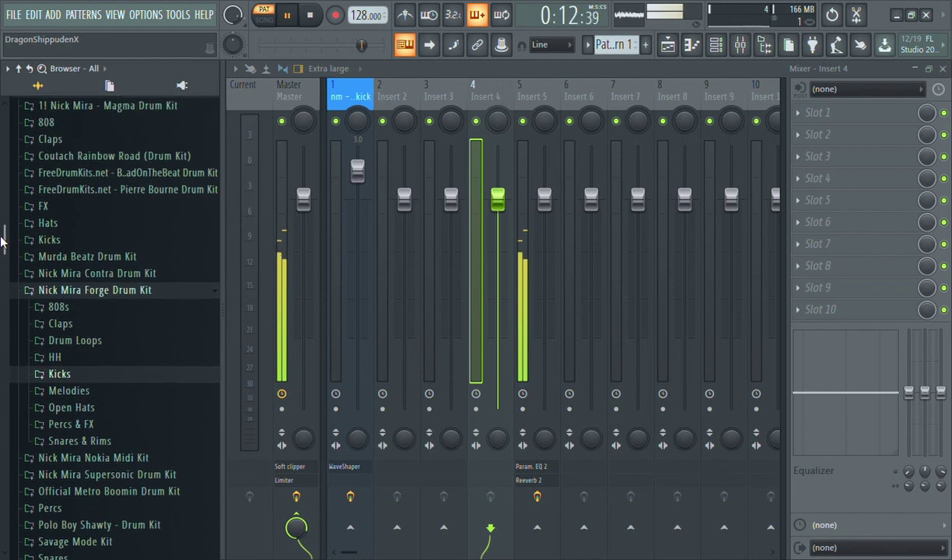
pyautogui.click(134, 174)
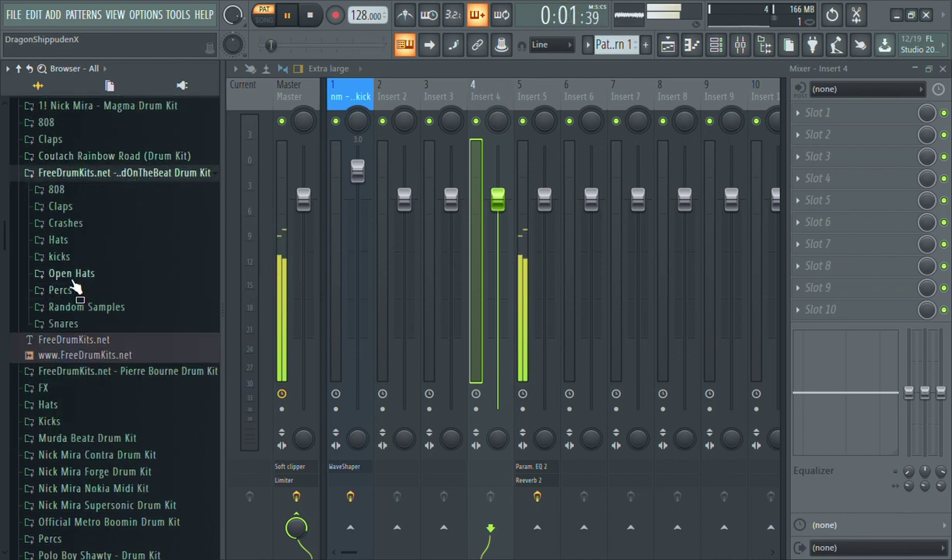
pyautogui.click(71, 277)
pyautogui.click(730, 48)
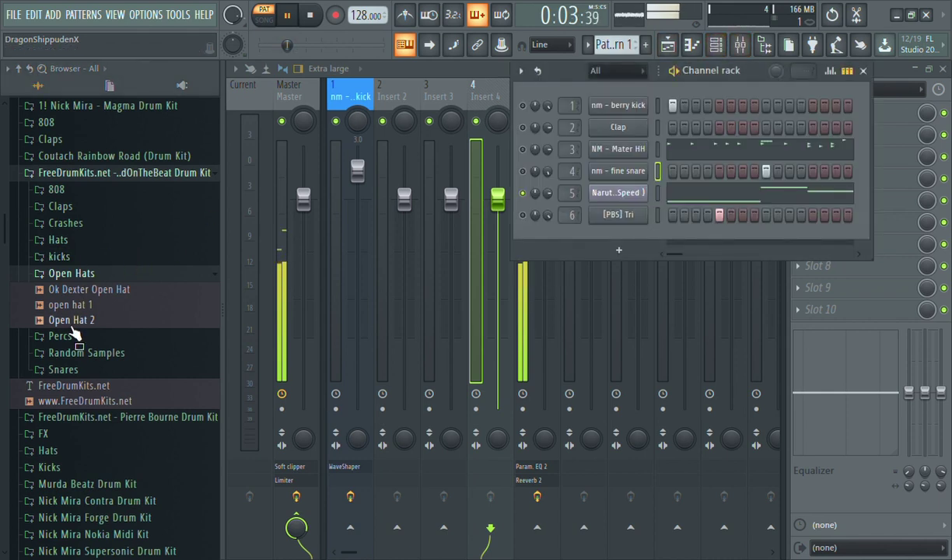
pyautogui.moveTo(616, 228); pyautogui.dragTo(616, 230)
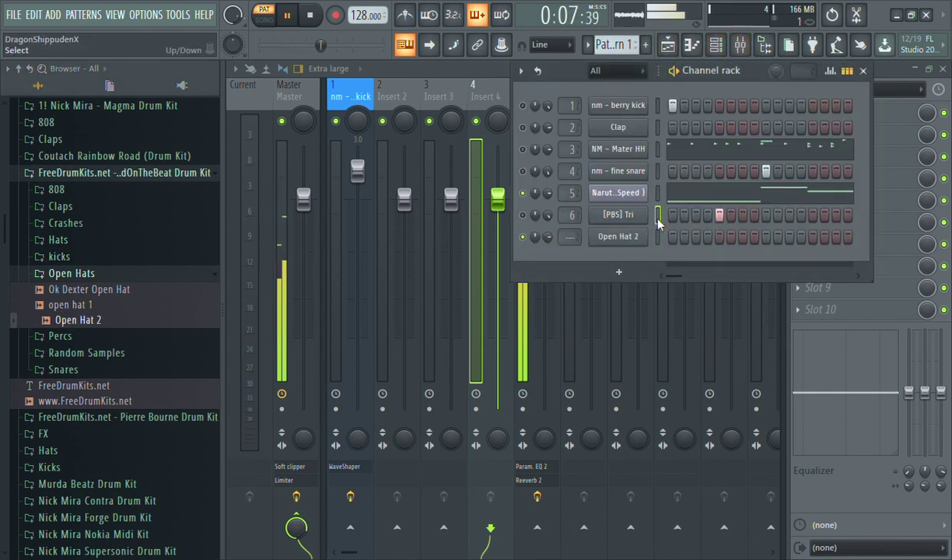
# Route the Open Hat 2 channel to mixer track 7, set its volume to about 83%, and unmute all channels
pyautogui.click(718, 236)
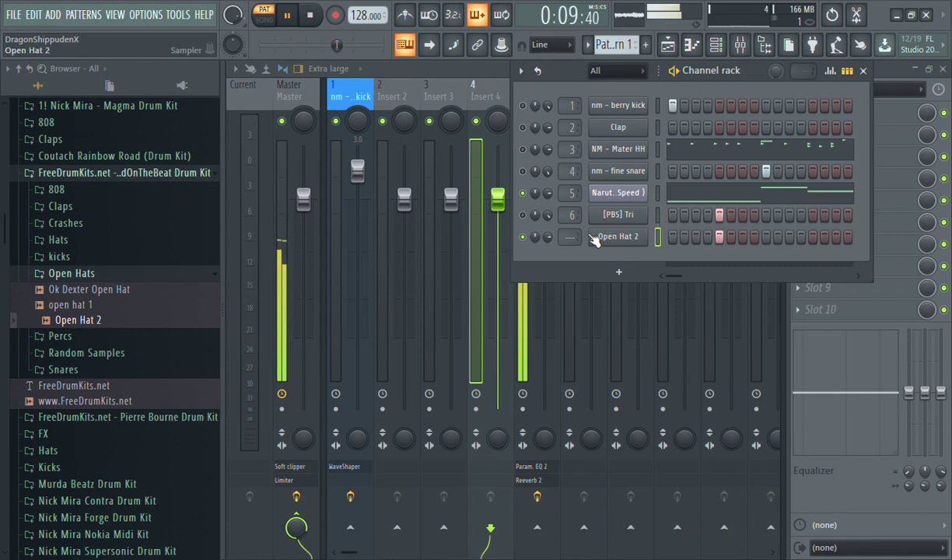
pyautogui.moveTo(576, 237); pyautogui.dragTo(576, 205)
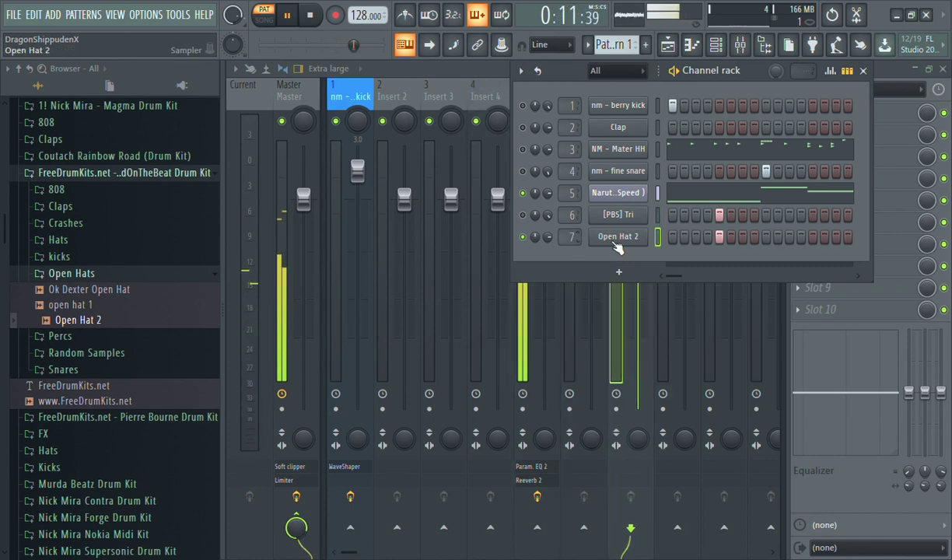
pyautogui.click(616, 237)
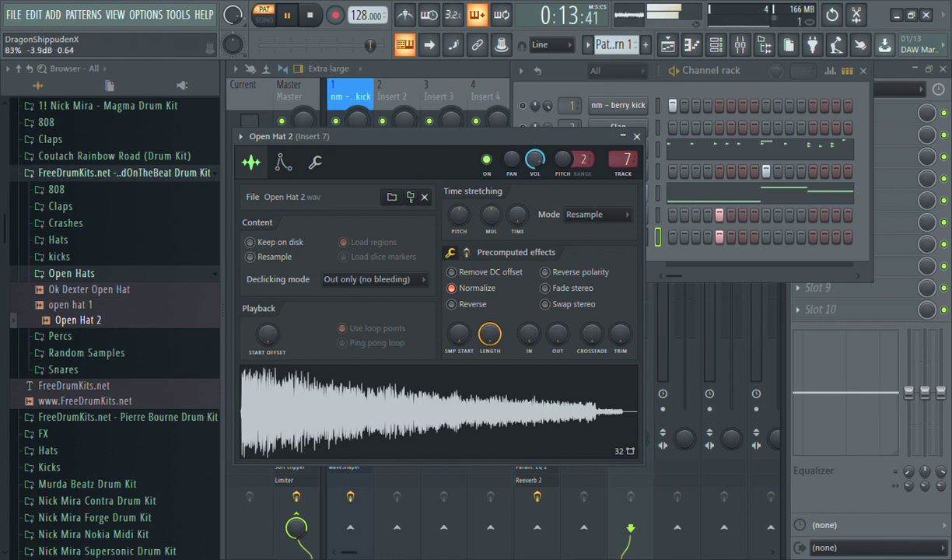
pyautogui.click(723, 84)
pyautogui.press('space')
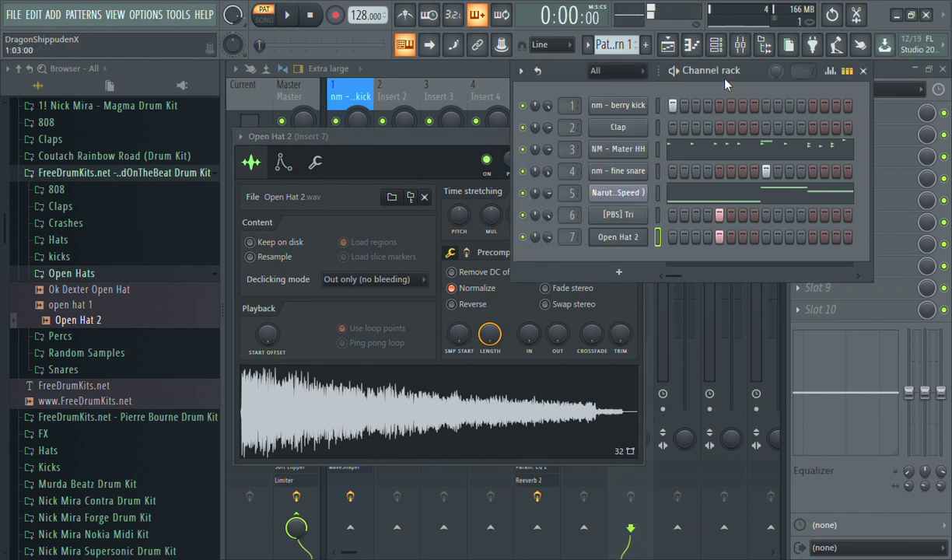
# Place Open Hat 2 notes at C5 on step 13 of all eight bars and hide the browser
pyautogui.click(697, 49)
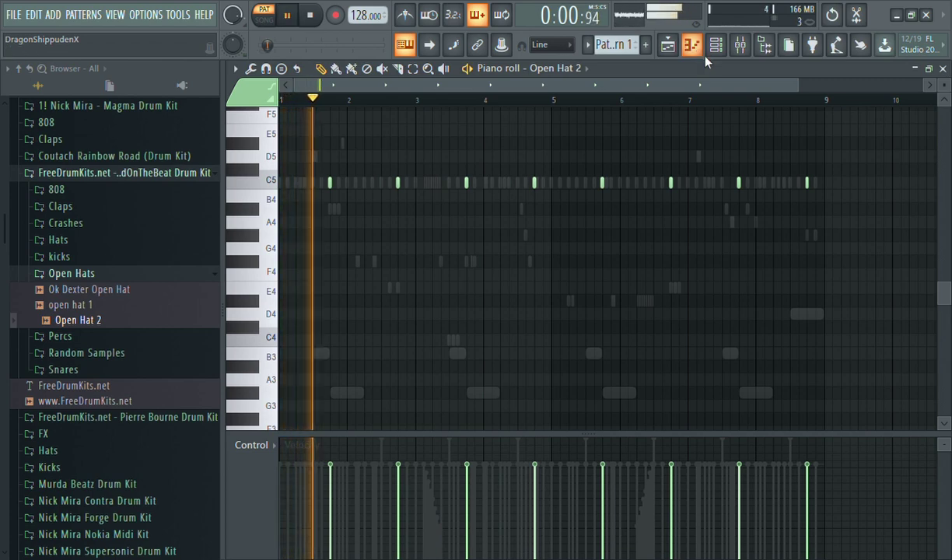
pyautogui.click(715, 45)
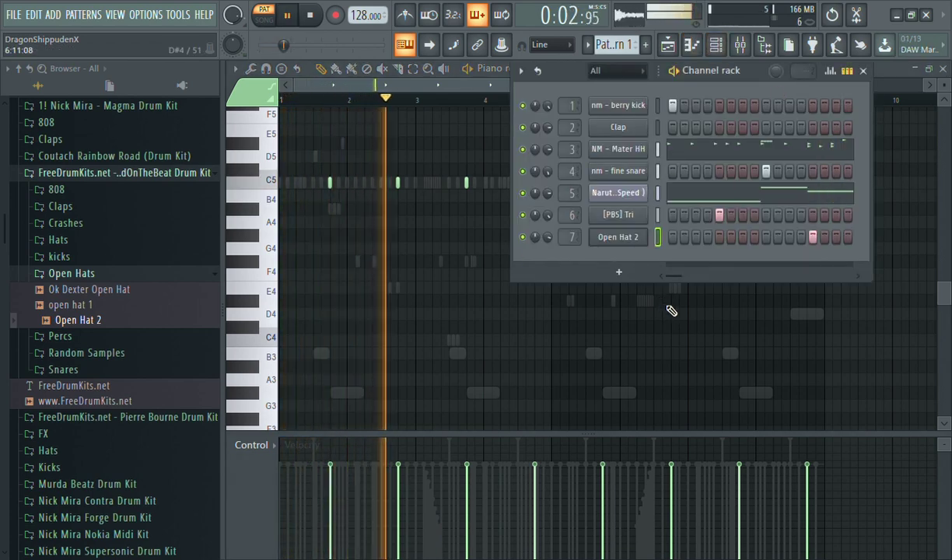
pyautogui.click(767, 49)
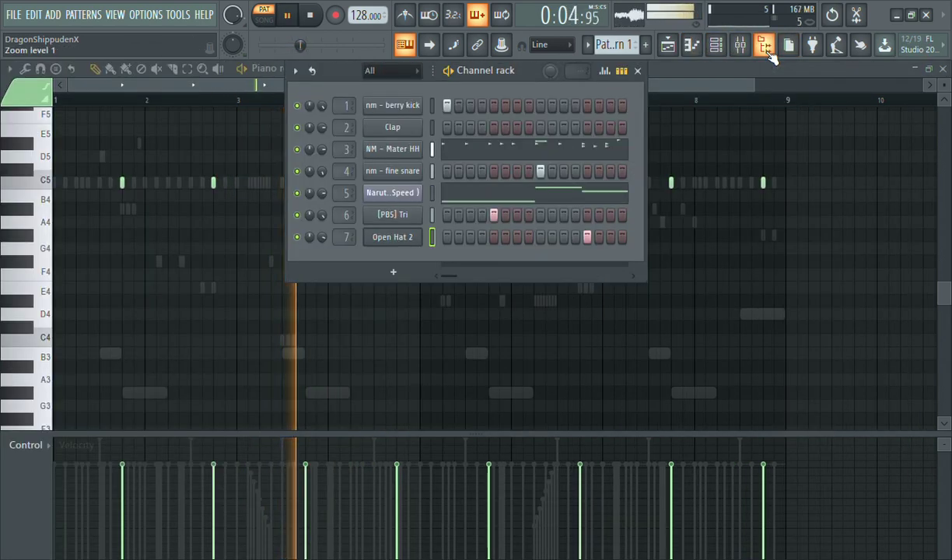
pyautogui.click(693, 46)
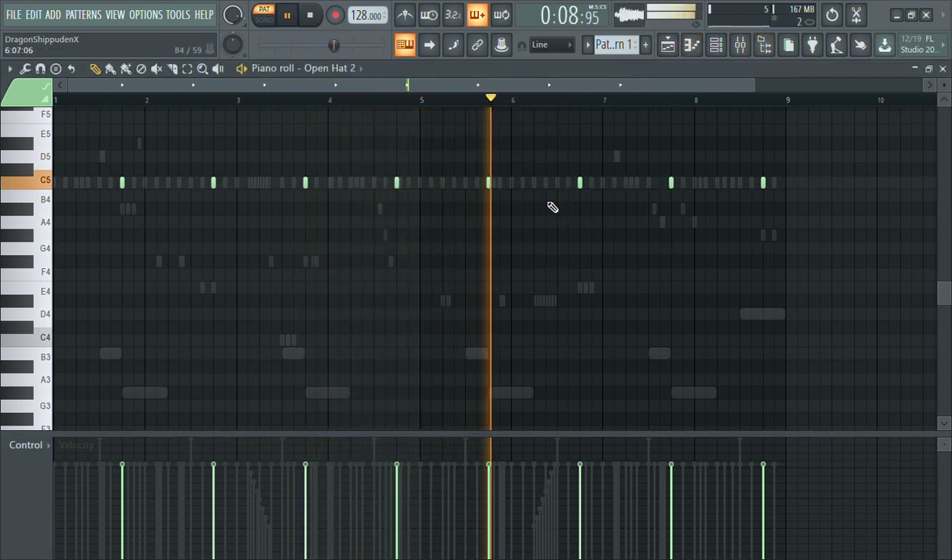
# Delete the open hat note in bar 6 and undo the deletion
pyautogui.rightClick(580, 184)
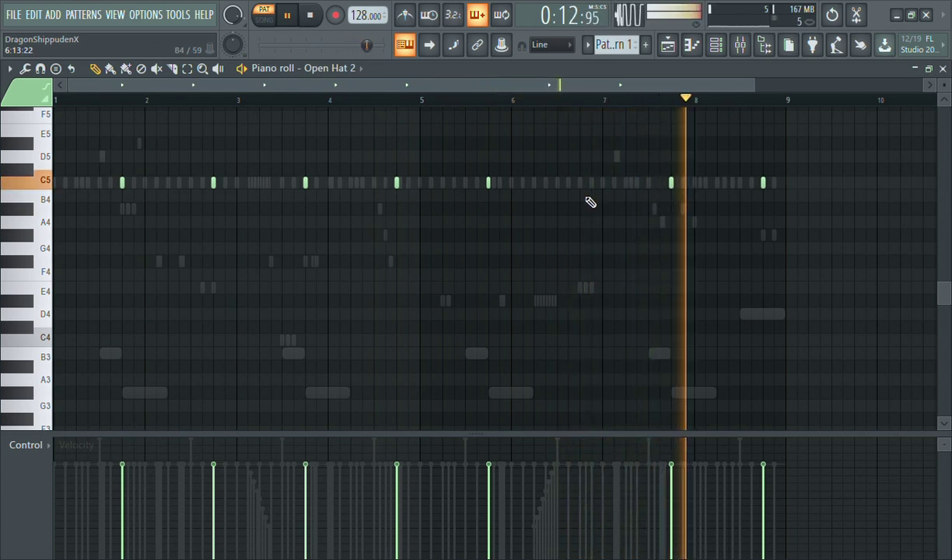
pyautogui.hotkey('ctrl', 'z')
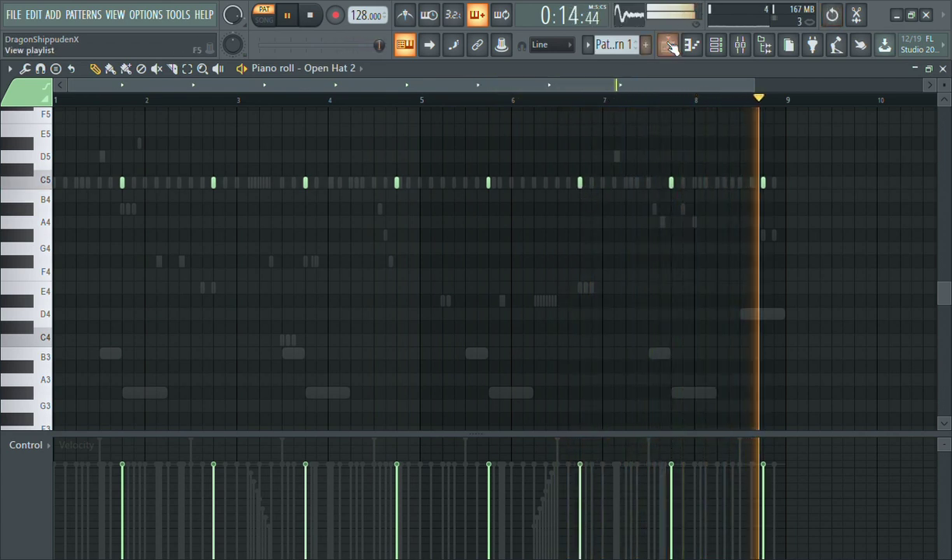
pyautogui.click(717, 45)
pyautogui.click(717, 45)
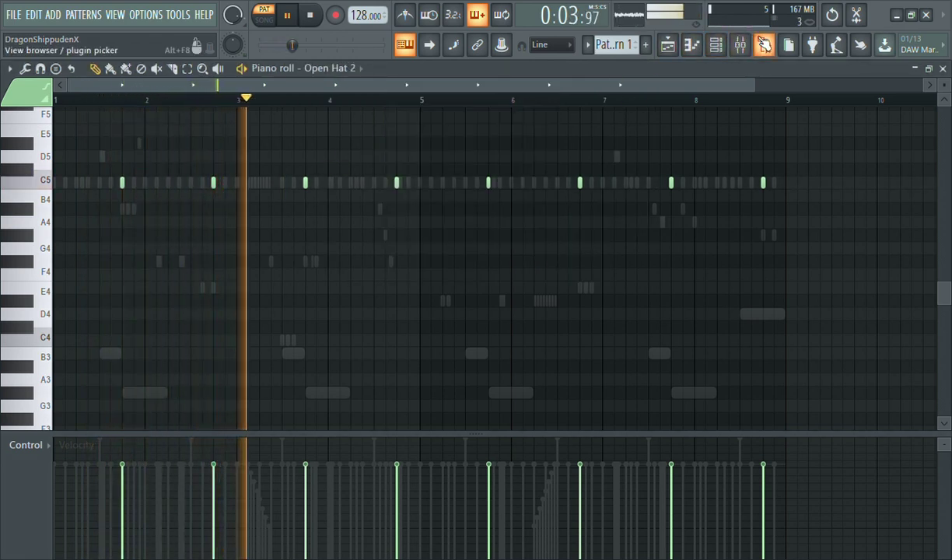
# Collapse the FreeDrumKits.net OnTheBeat kit folder in the browser and mute every channel except the Naruto sample
pyautogui.moveTo(0, 294)
pyautogui.click(111, 188)
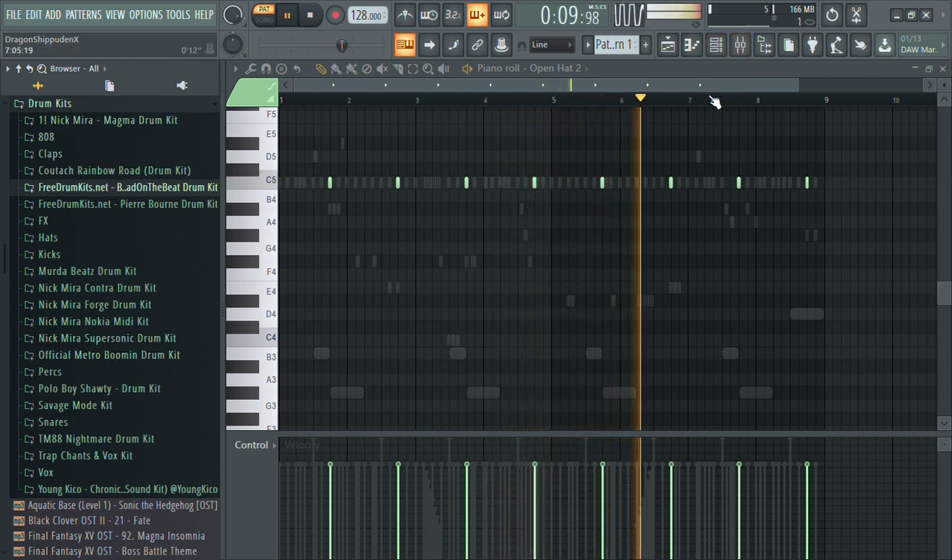
pyautogui.click(716, 47)
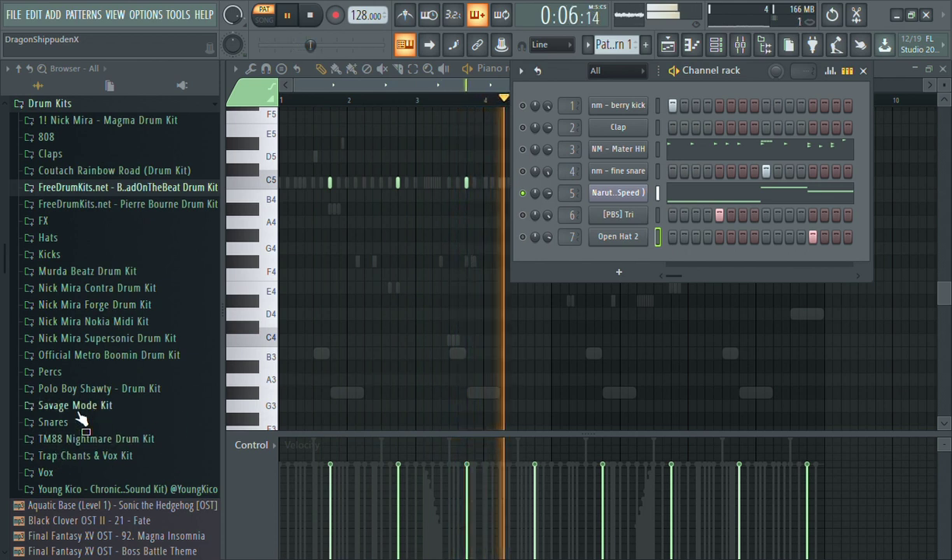
pyautogui.click(95, 339)
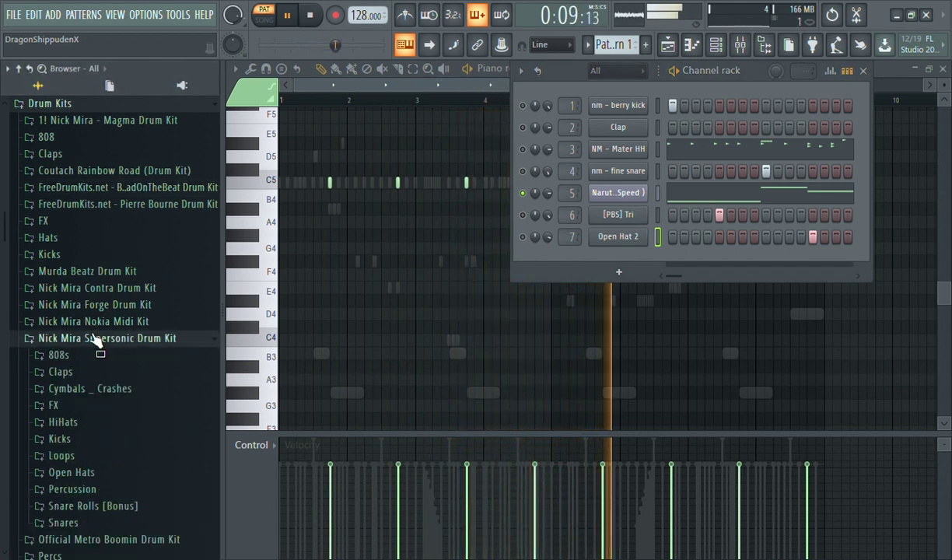
pyautogui.click(63, 440)
pyautogui.click(59, 304)
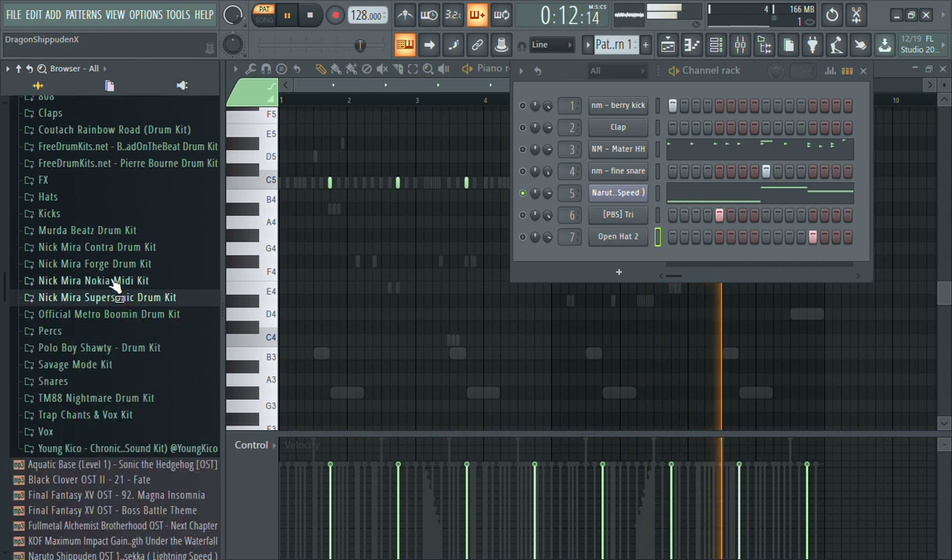
# Audition the claps in the Nick Mira Forge Drum Kit and replace the Clap channel's sample with nm - boy clap
pyautogui.click(109, 266)
pyautogui.click(74, 298)
pyautogui.click(99, 296)
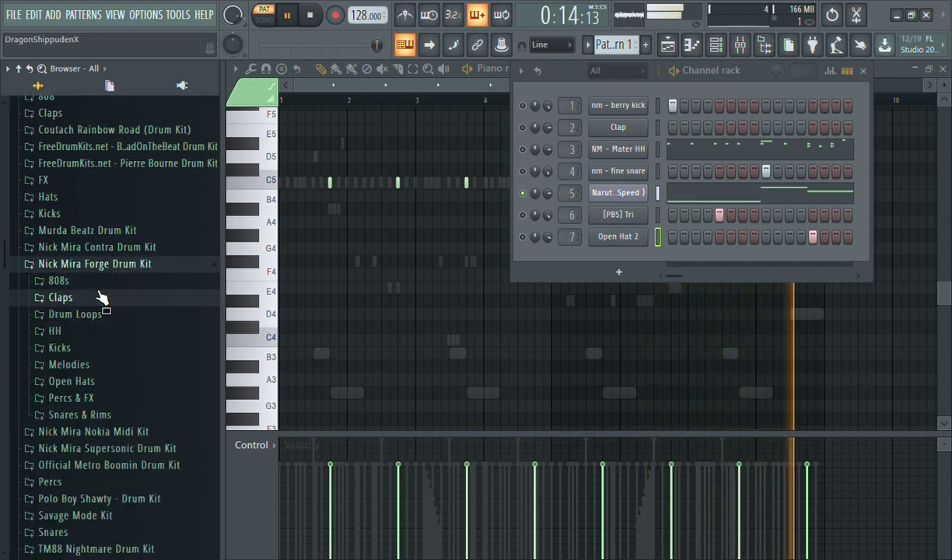
pyautogui.click(79, 302)
pyautogui.click(69, 314)
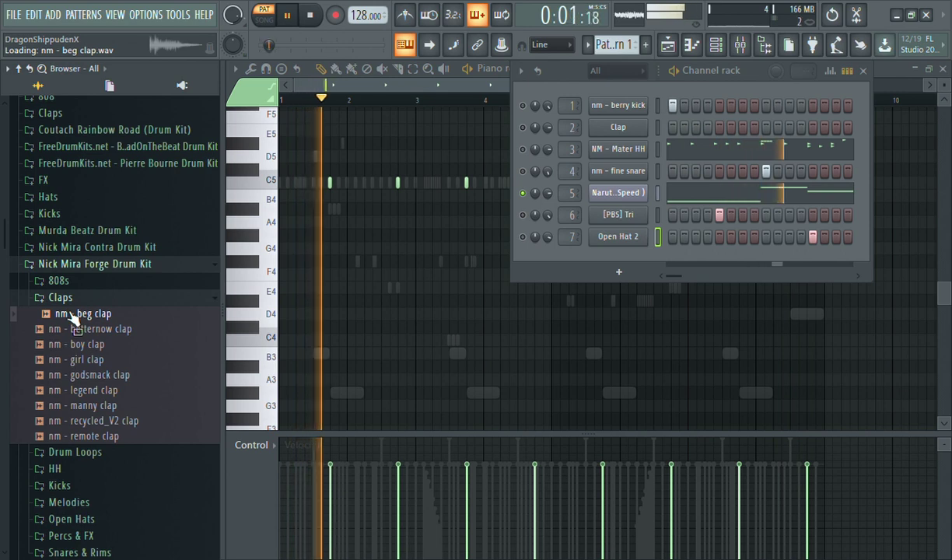
pyautogui.click(94, 329)
pyautogui.moveTo(101, 321); pyautogui.dragTo(105, 340)
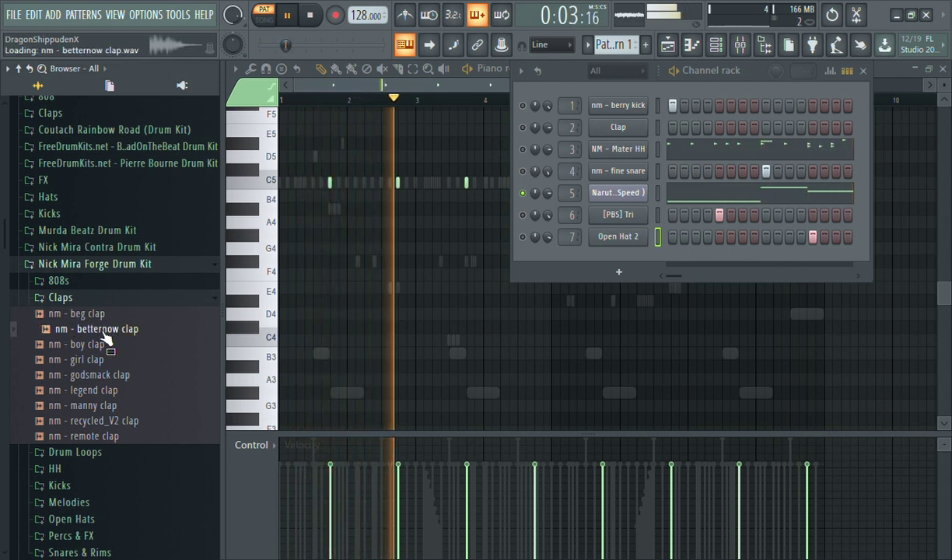
pyautogui.click(101, 346)
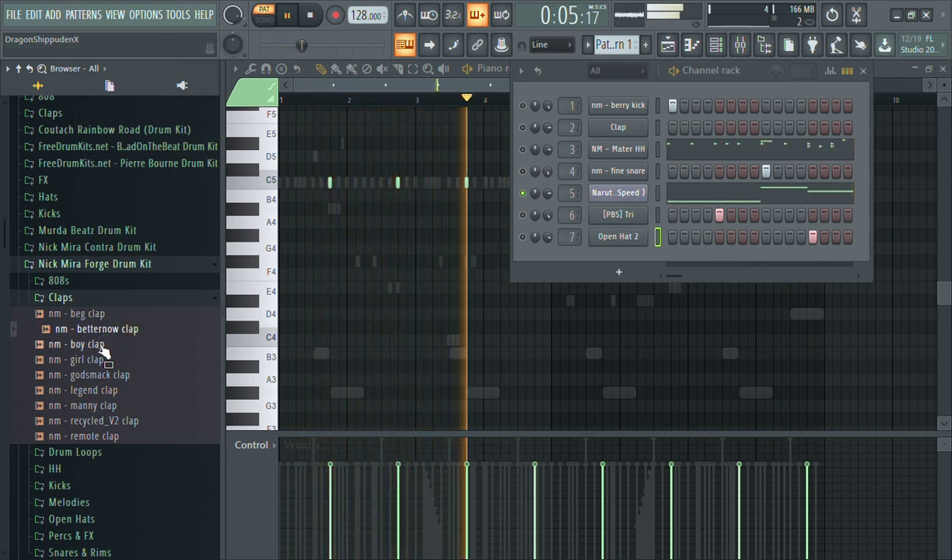
pyautogui.click(99, 360)
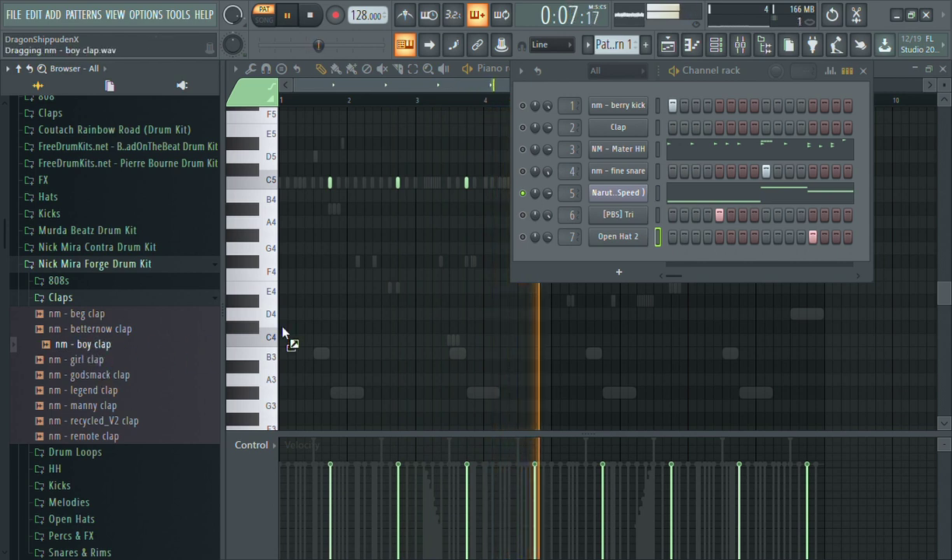
pyautogui.moveTo(640, 140); pyautogui.dragTo(633, 134)
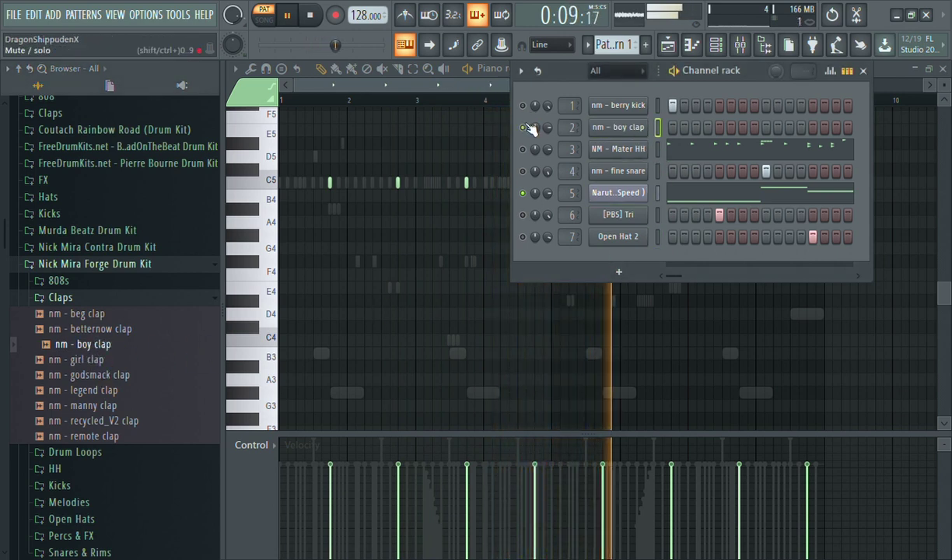
# Place boy clap notes at C5 on step 15 of bars 1, 3 and 5 and on step 3 of bars 2, 4 and 6
pyautogui.click(708, 50)
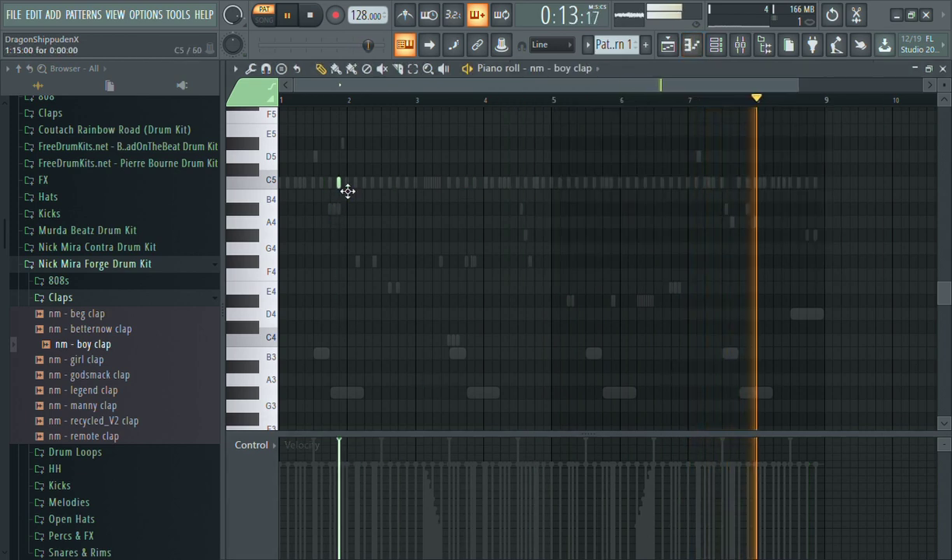
pyautogui.click(356, 183)
pyautogui.click(717, 46)
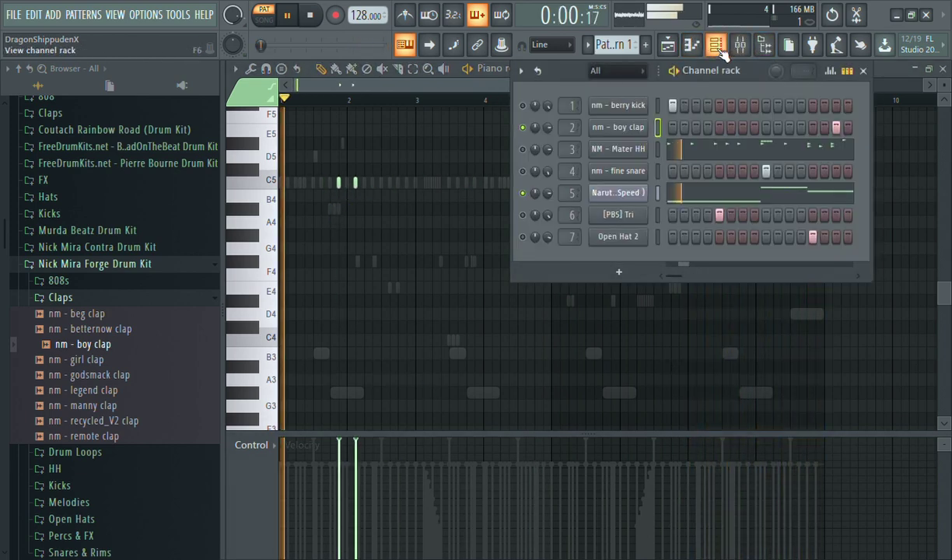
pyautogui.click(719, 49)
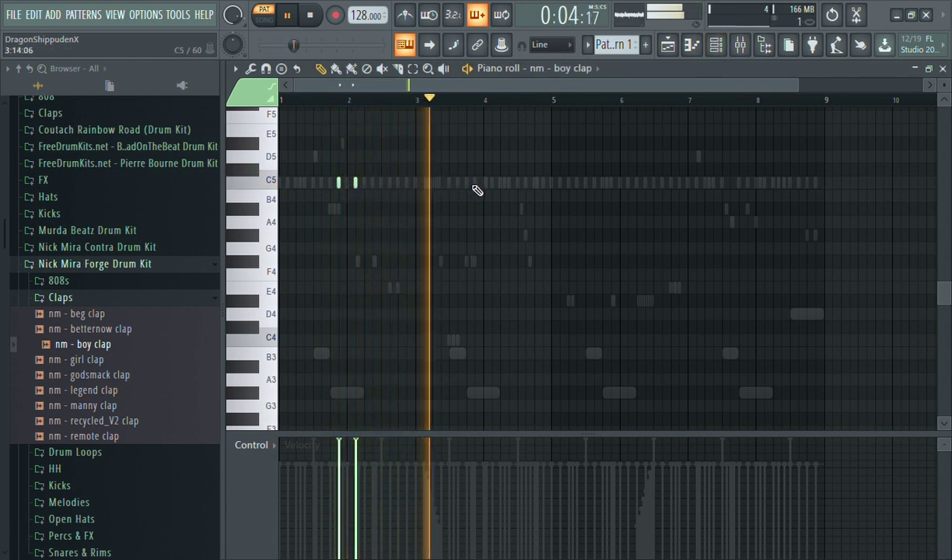
pyautogui.click(474, 183)
pyautogui.click(491, 183)
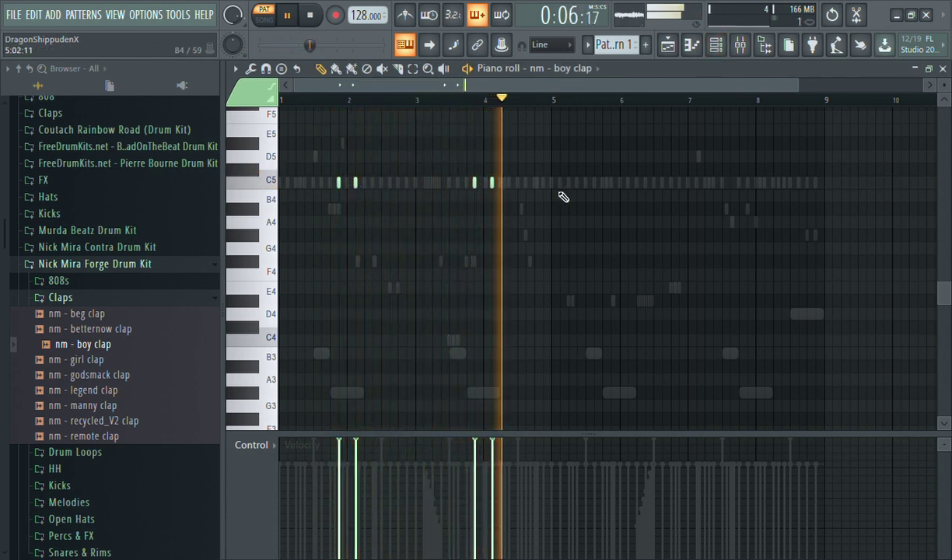
pyautogui.scroll(3, 563, 197)
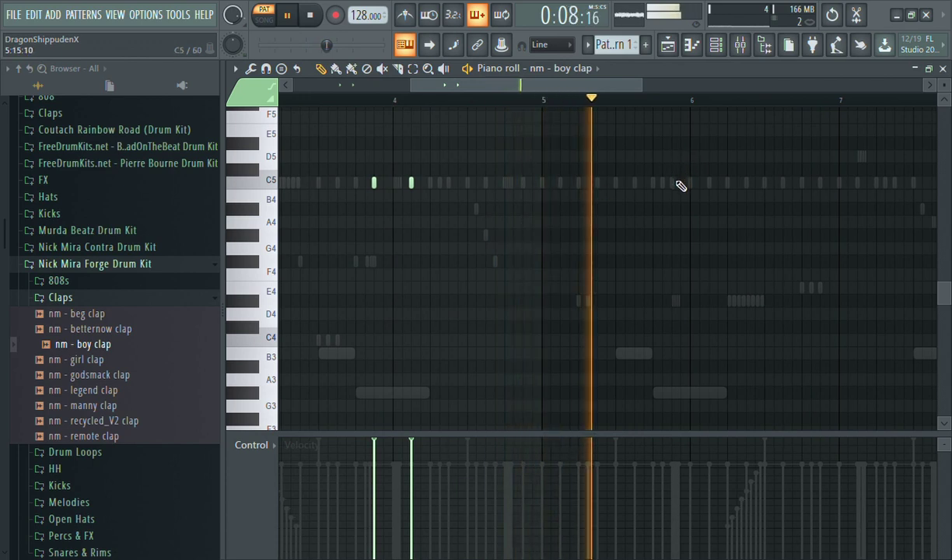
pyautogui.click(672, 183)
pyautogui.click(709, 182)
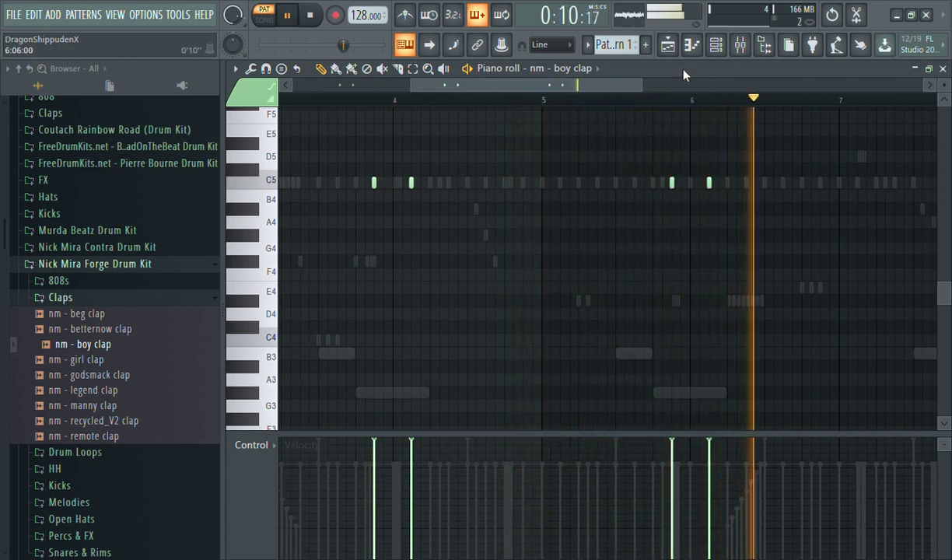
# Add C5 claps at 7:15, 7:16, 8:01 and 8:03 with rising velocities on the first three, plus B4 claps on steps 11 and 15 of bar 8
pyautogui.moveTo(593, 82); pyautogui.dragTo(702, 82)
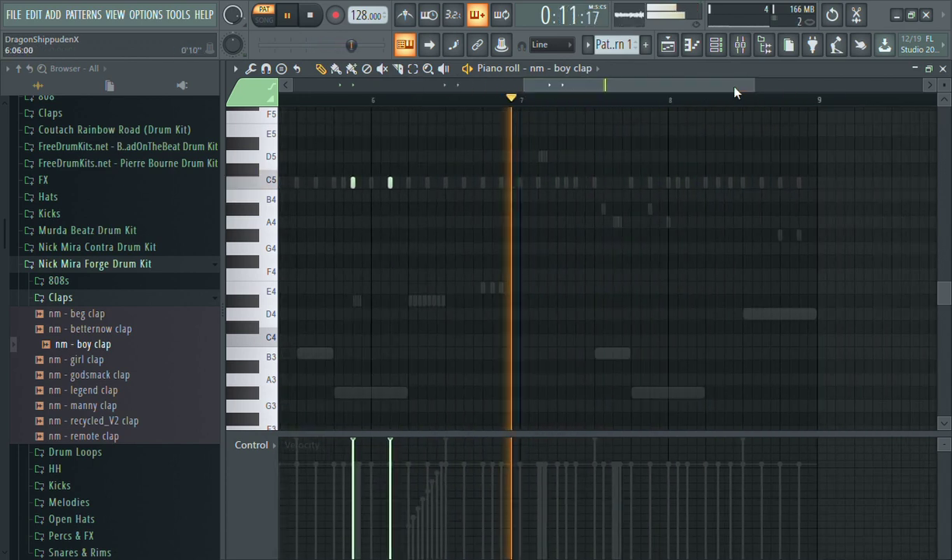
pyautogui.click(641, 184)
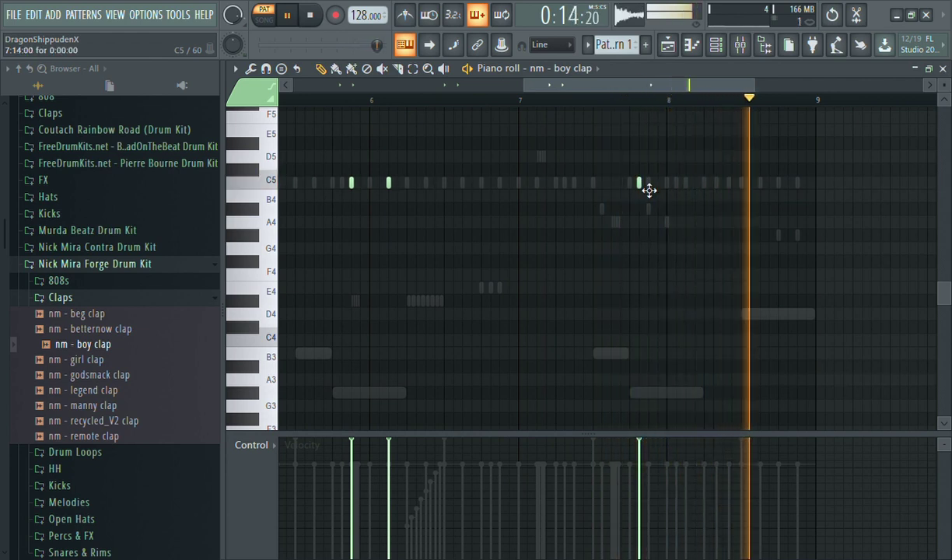
pyautogui.moveTo(644, 187); pyautogui.dragTo(657, 187)
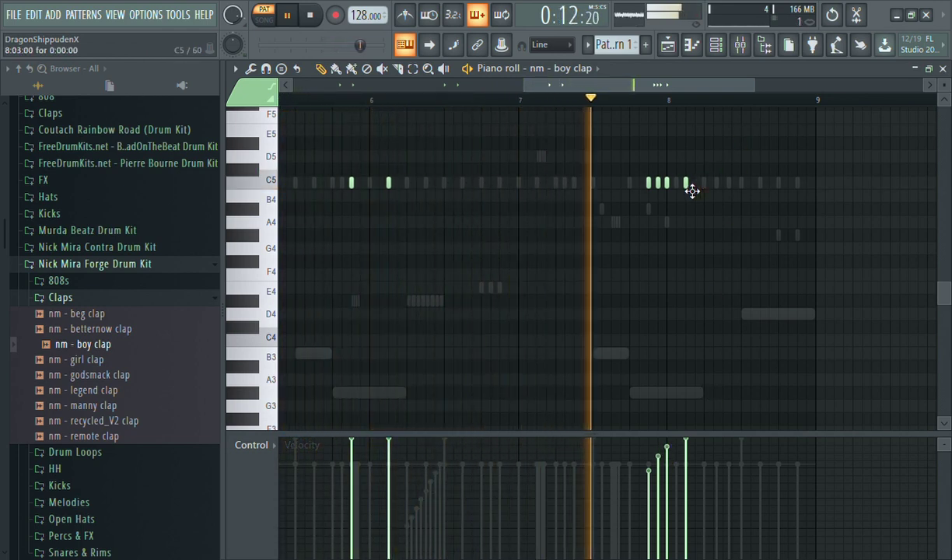
pyautogui.click(797, 196)
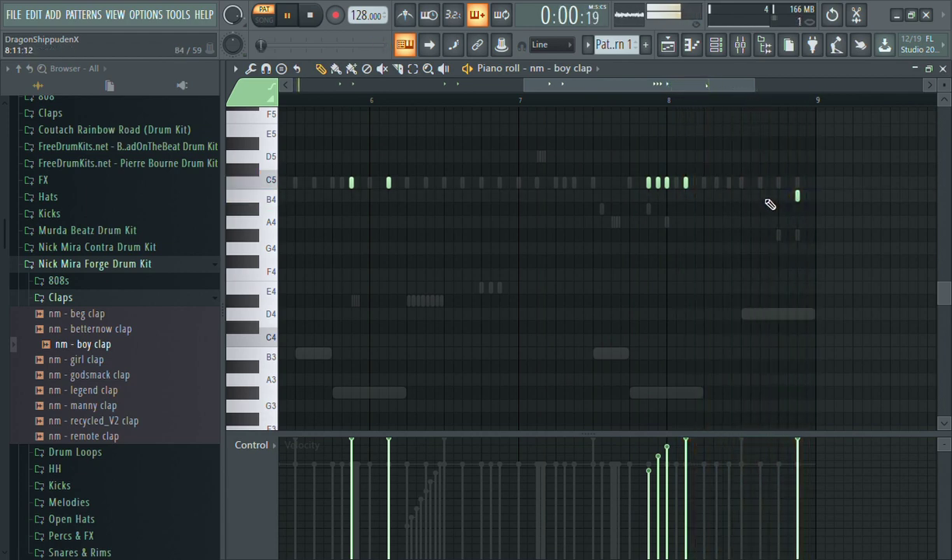
pyautogui.moveTo(532, 88); pyautogui.dragTo(287, 87)
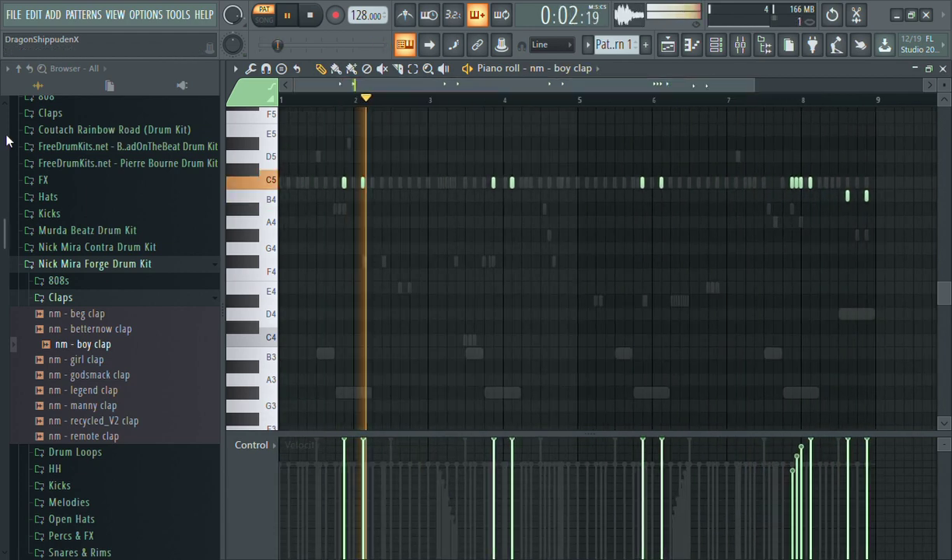
# Unmute every channel and collapse the Nick Mira Forge Drum Kit folder in the browser
pyautogui.click(715, 44)
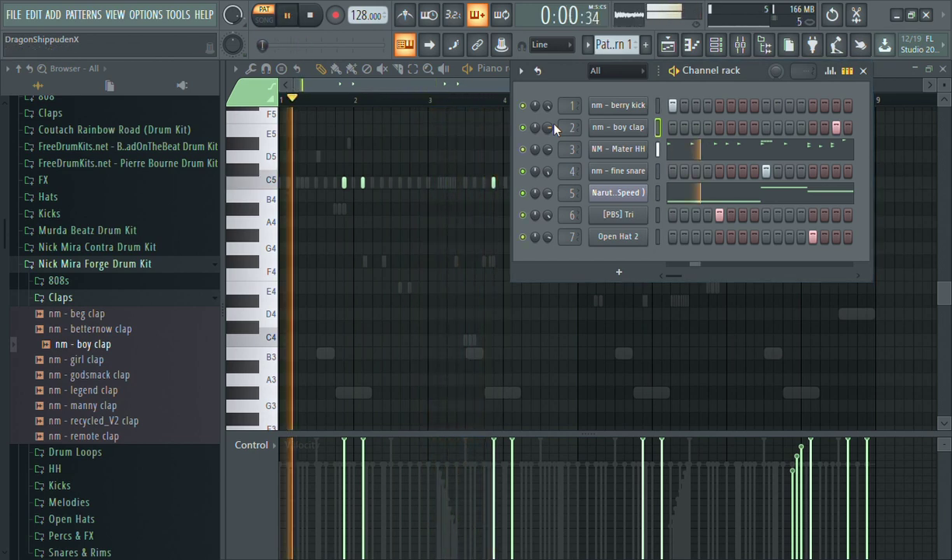
pyautogui.click(87, 299)
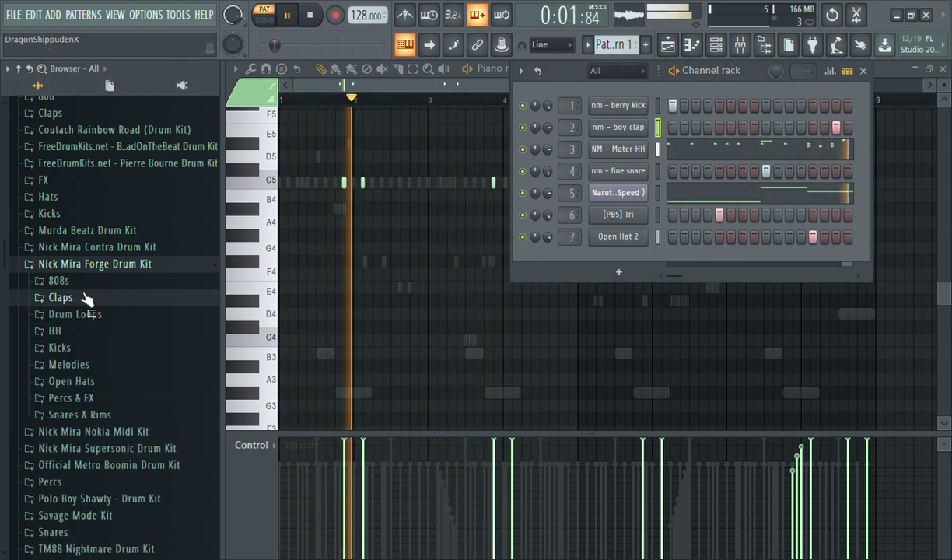
pyautogui.click(145, 265)
pyautogui.scroll(2, 15, 243)
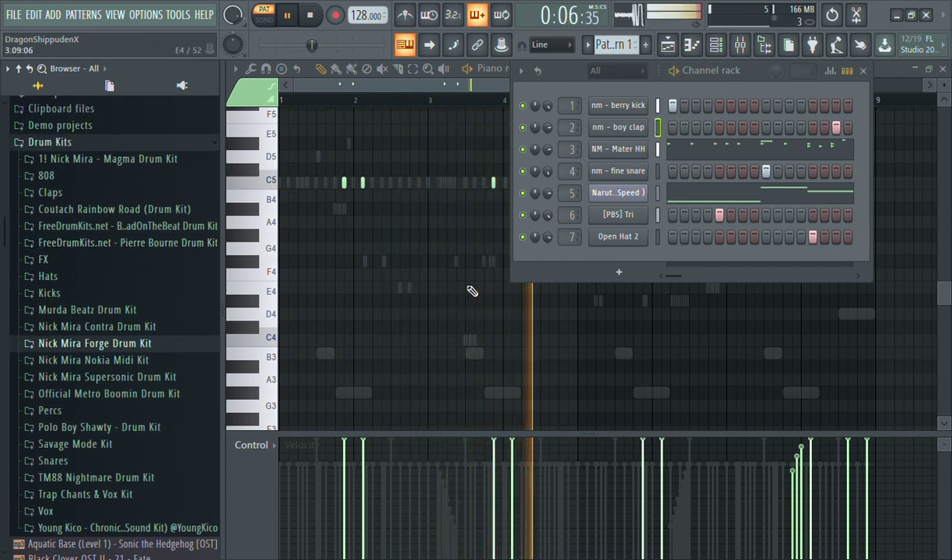
# Adjust the nm - boy clap channel's volume in its sampler settings
pyautogui.click(613, 129)
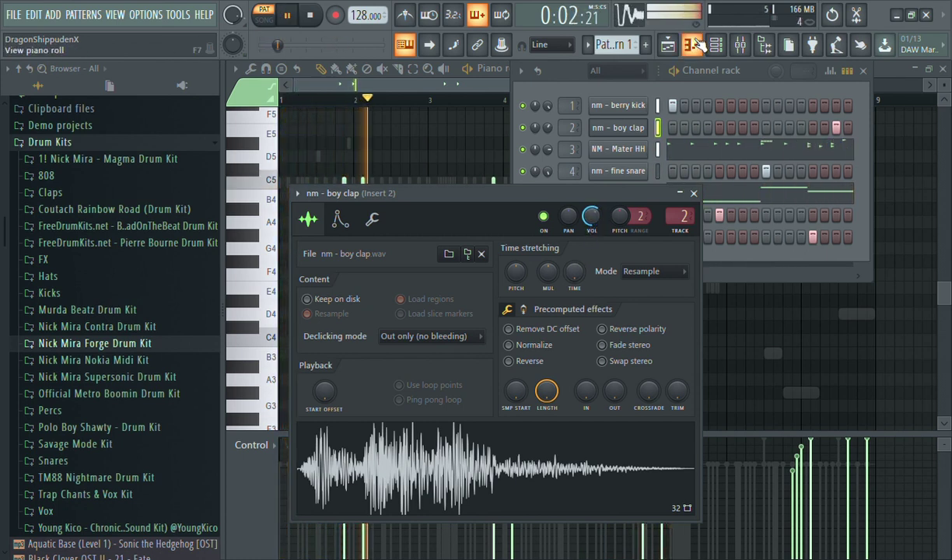
pyautogui.click(693, 193)
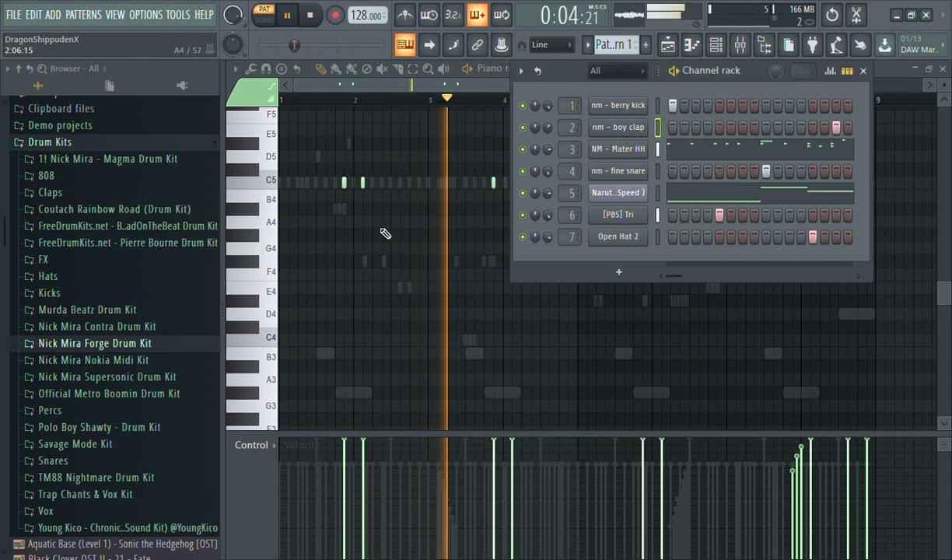
pyautogui.click(83, 146)
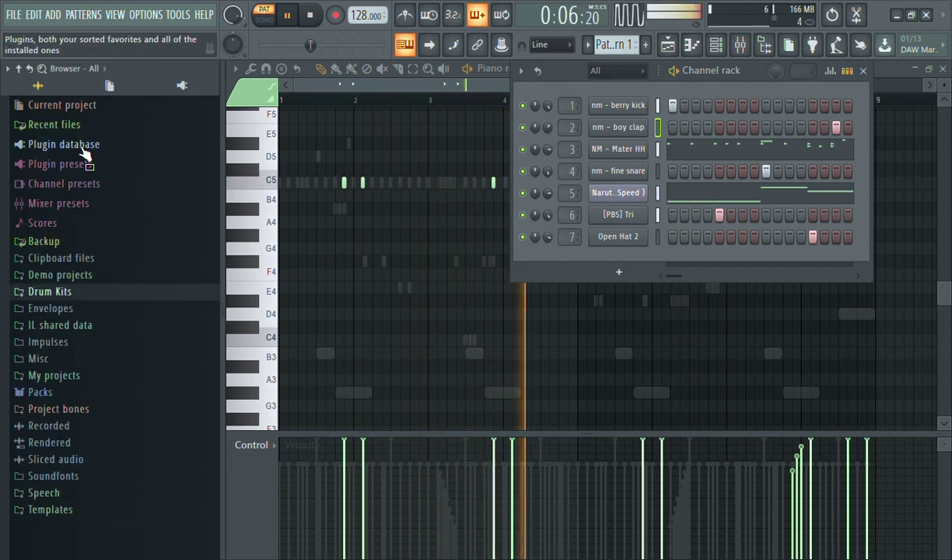
pyautogui.click(50, 292)
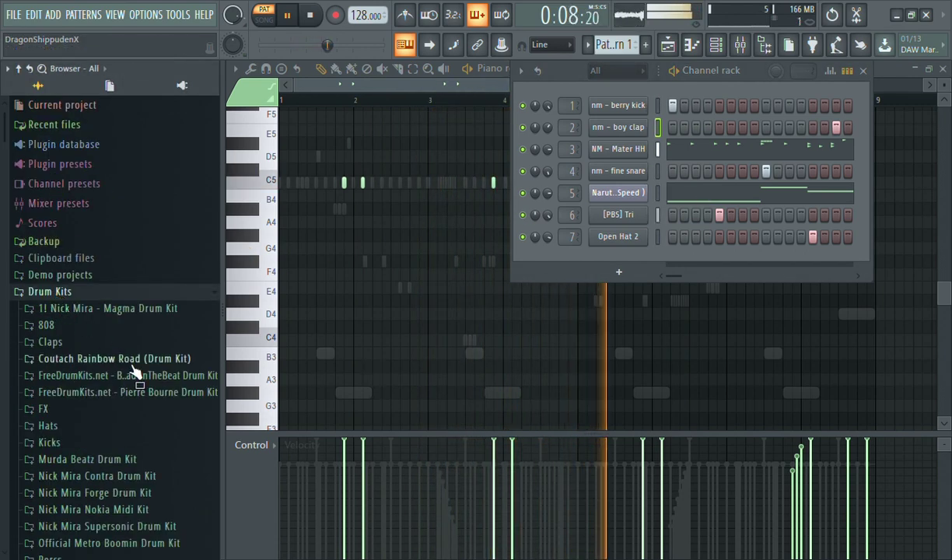
pyautogui.moveTo(2, 146); pyautogui.dragTo(4, 226)
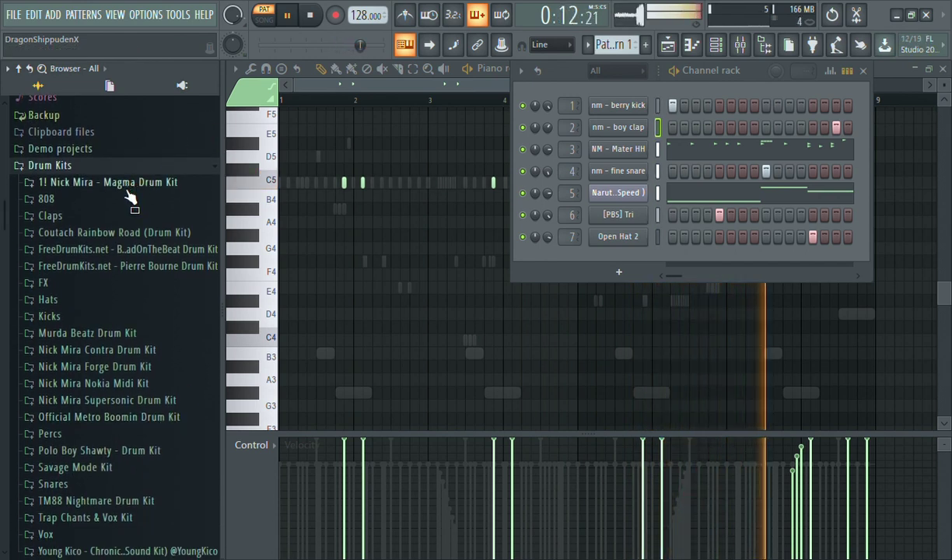
# Solo the Naruto sample with selected drums, then leave only the kick and hi-hat channels muted
pyautogui.click(699, 81)
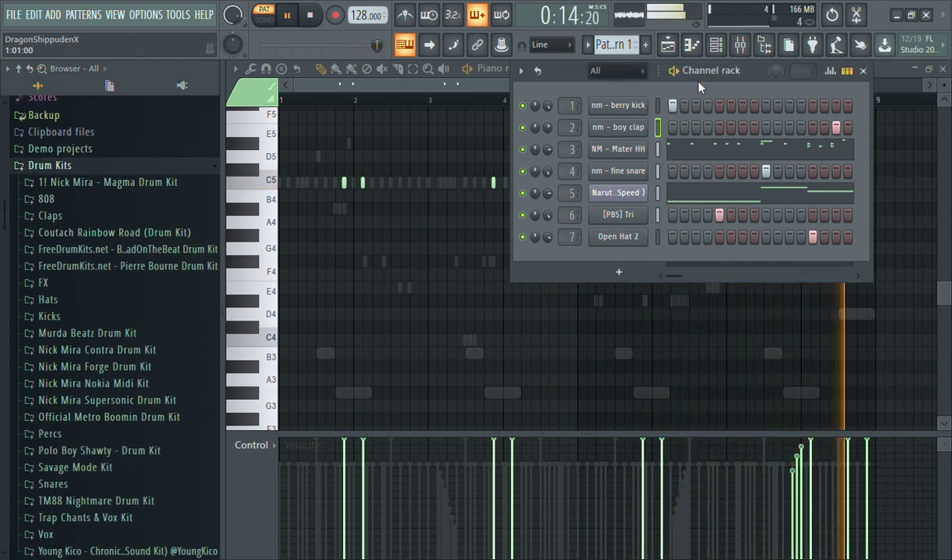
pyautogui.hotkey('ctrl', '5')
pyautogui.press('4')
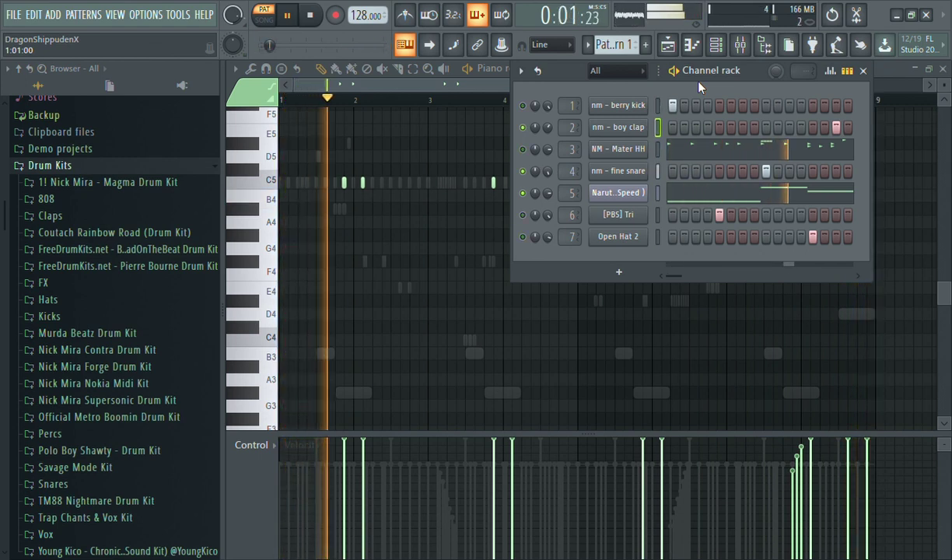
pyautogui.click(522, 105)
pyautogui.click(521, 149)
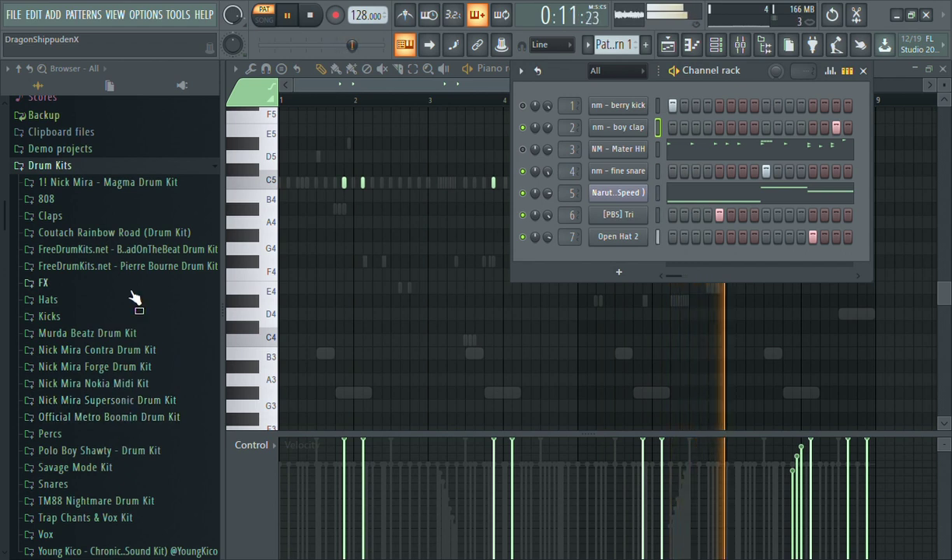
# Add Better Spinz 808 from the FreeDrumKits.net OnTheBeat kit as a new channel on mixer track 7 and give it the kick's pattern
pyautogui.click(131, 250)
pyautogui.click(66, 266)
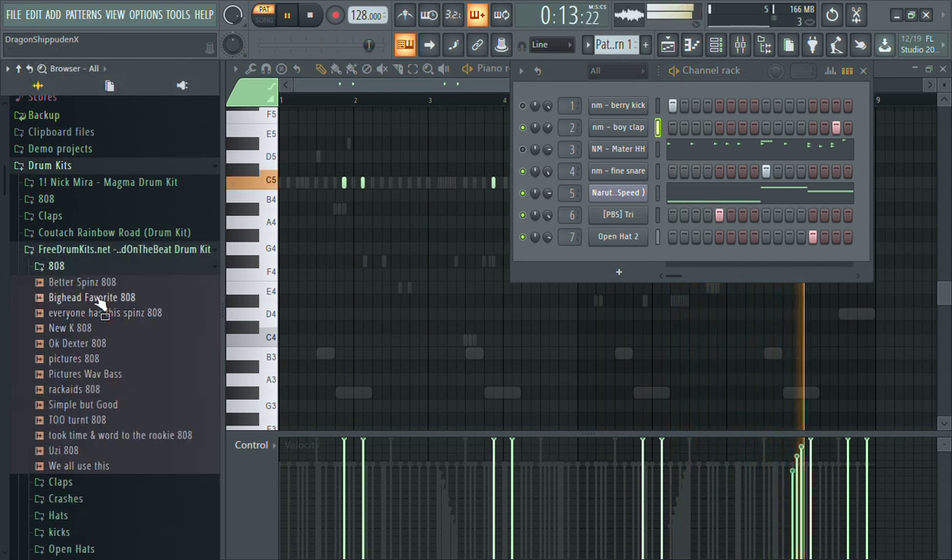
pyautogui.moveTo(103, 285); pyautogui.dragTo(571, 229)
pyautogui.moveTo(570, 258); pyautogui.dragTo(570, 272)
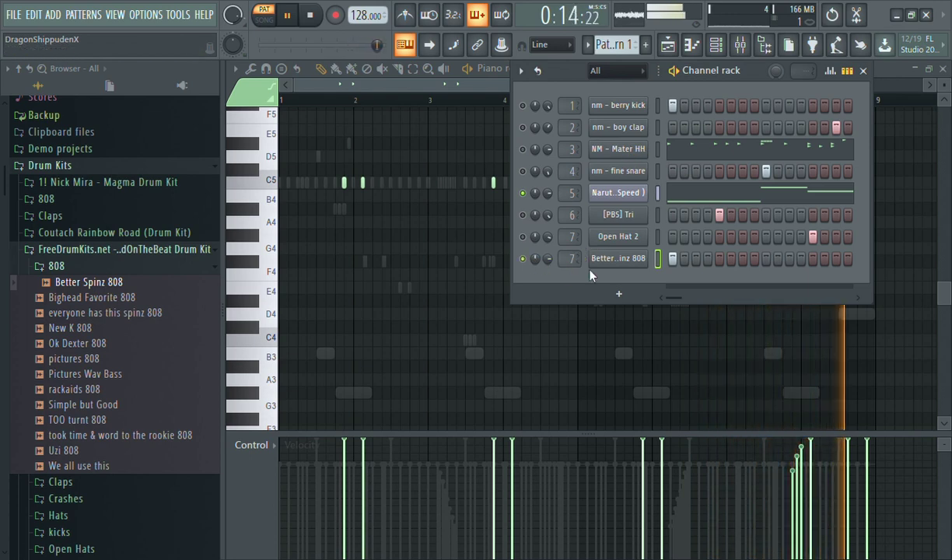
# Normalize the Better Spinz 808, enable its volume envelope with hold turned up, and make it mono with portamento
pyautogui.click(634, 259)
pyautogui.click(471, 307)
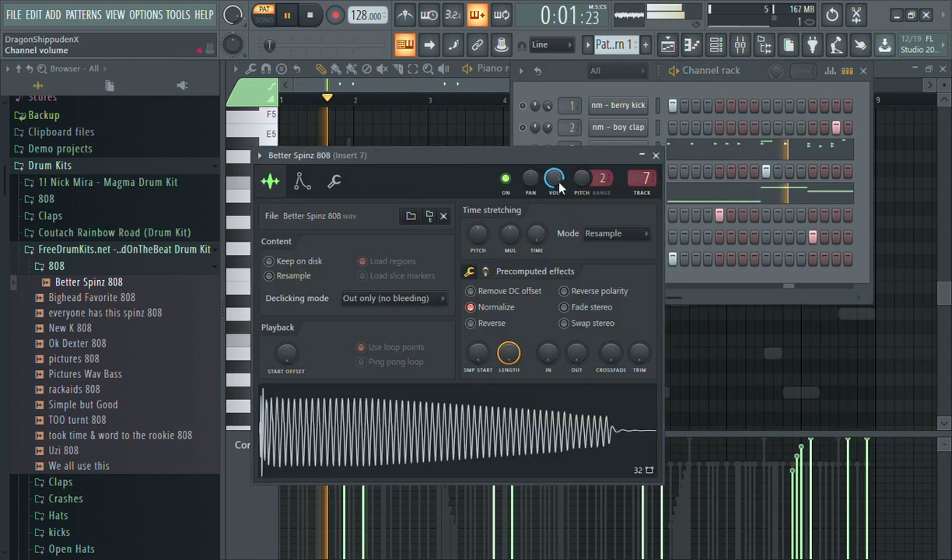
pyautogui.click(303, 182)
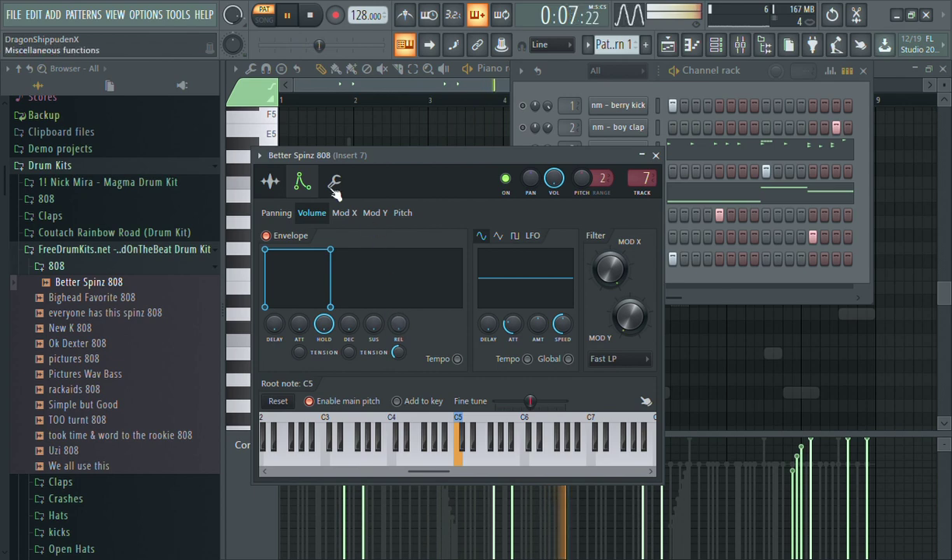
pyautogui.click(334, 183)
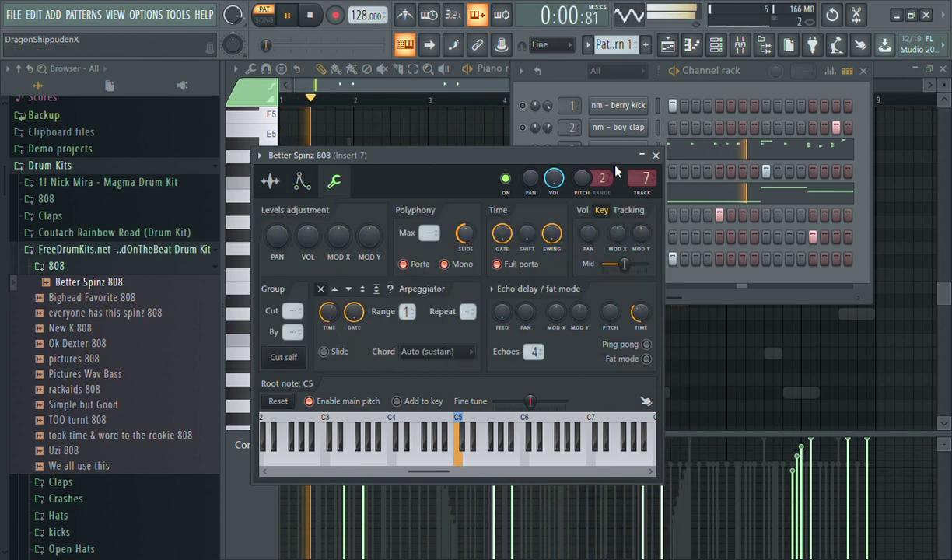
pyautogui.click(655, 155)
# Extend the Better Spinz 808's C5 notes into a continuous legato line across the eight bars
pyautogui.click(739, 44)
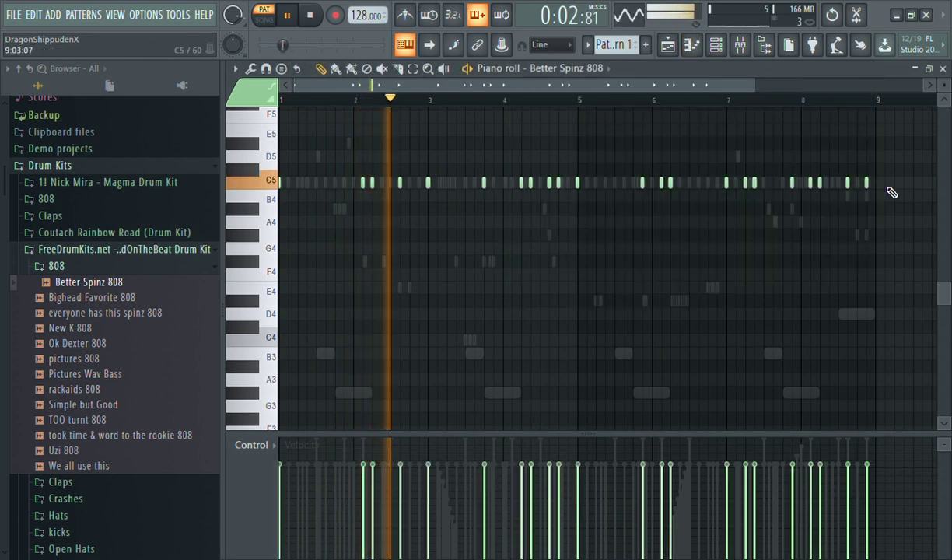
pyautogui.hotkey('ctrl', 'l')
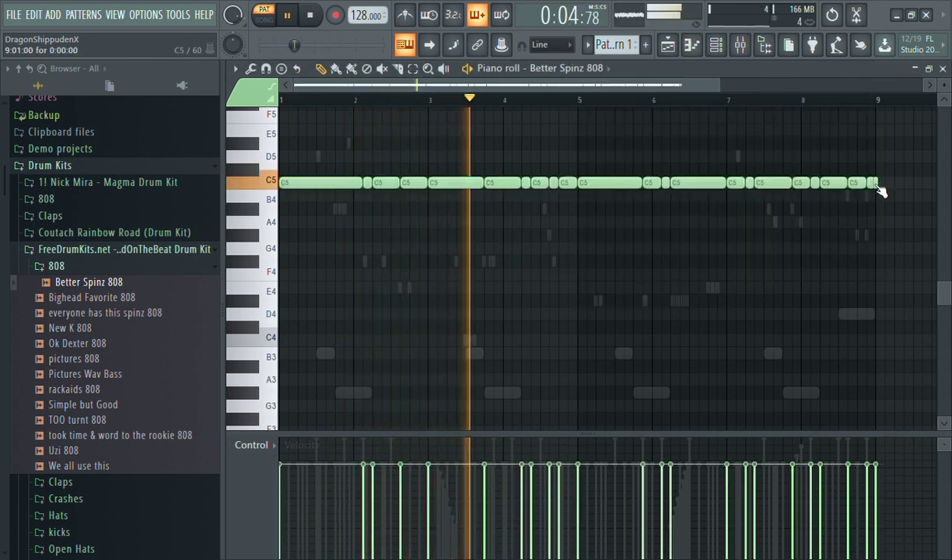
# Hide the browser, add an F#5 note near the end of bar 1 and raise bar 2's closing 808 note to D#5
pyautogui.click(767, 45)
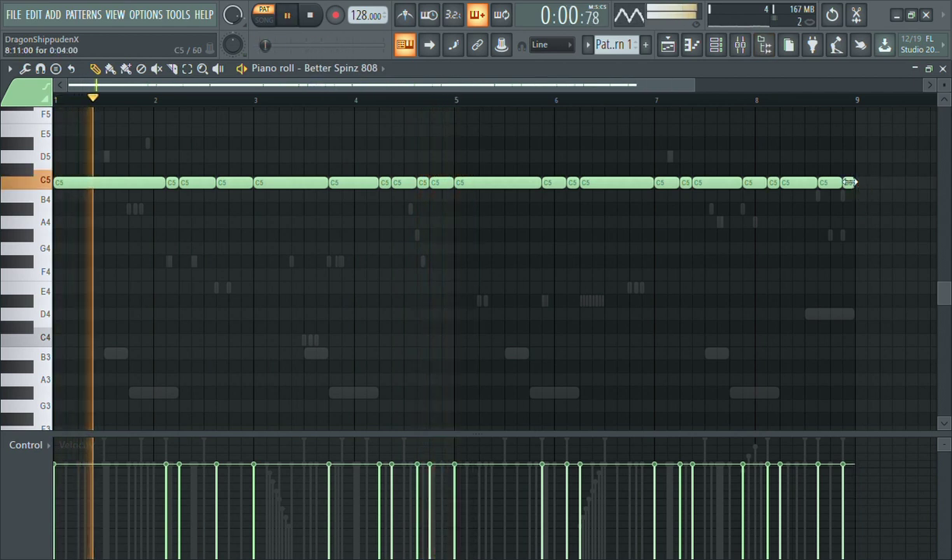
pyautogui.press('space')
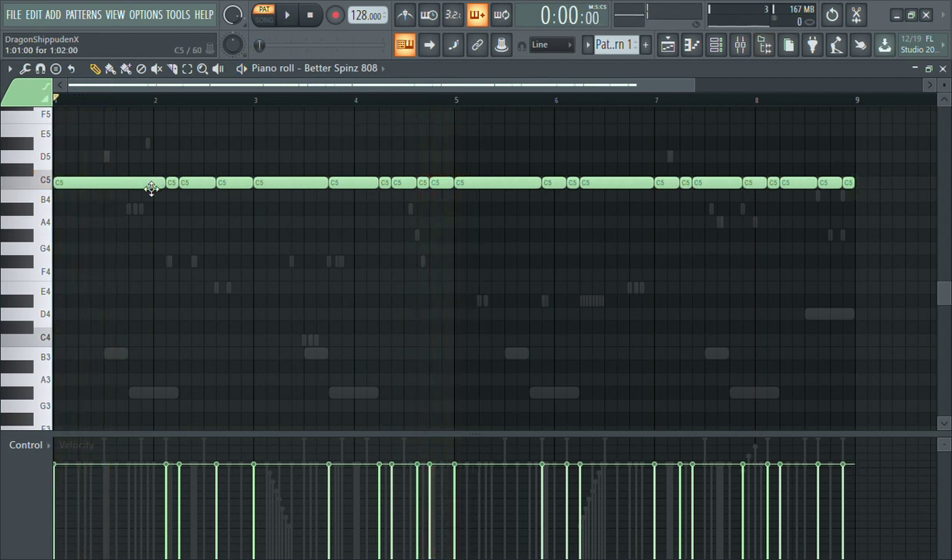
pyautogui.moveTo(130, 168)
pyautogui.mouseDown()
pyautogui.moveTo(116, 32)
pyautogui.moveTo(118, 195)
pyautogui.mouseUp()
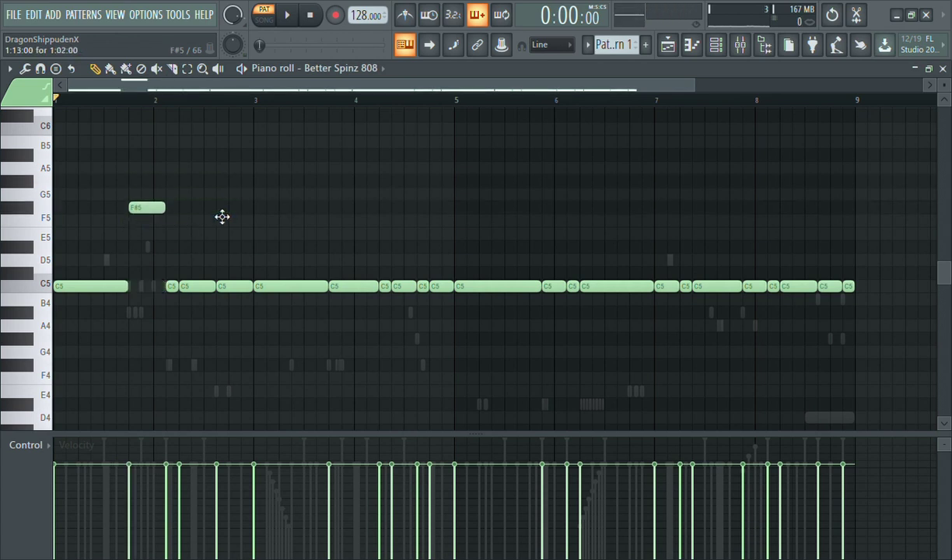
pyautogui.press('space')
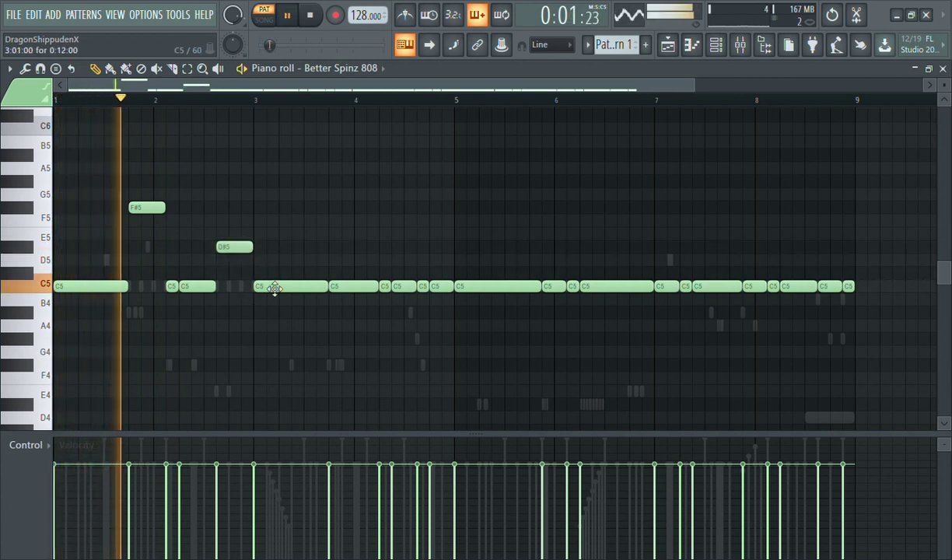
# Add B5 and F#5 notes to the 808 line in bar 3 and trim the overlaps with quick legato
pyautogui.click(278, 154)
pyautogui.moveTo(277, 153); pyautogui.dragTo(268, 142)
pyautogui.click(288, 209)
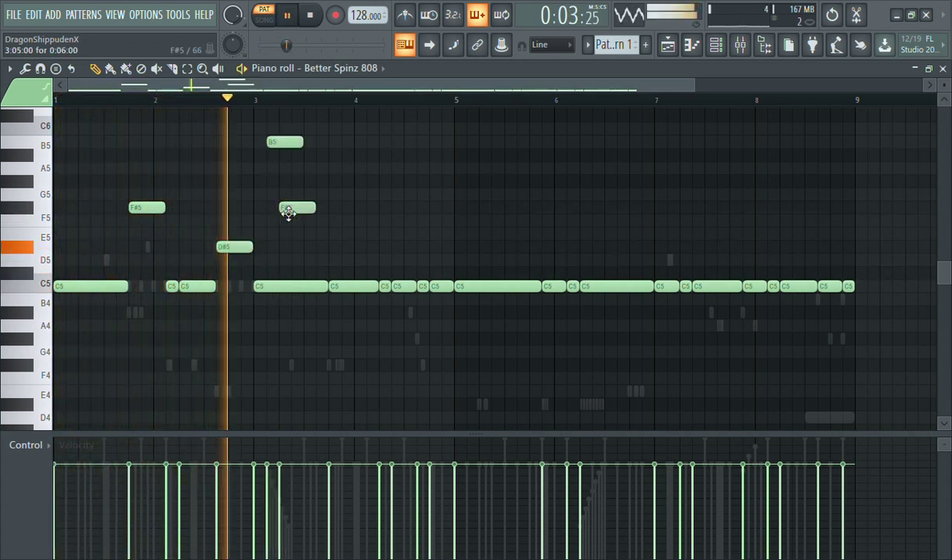
pyautogui.hotkey('ctrl', 'l')
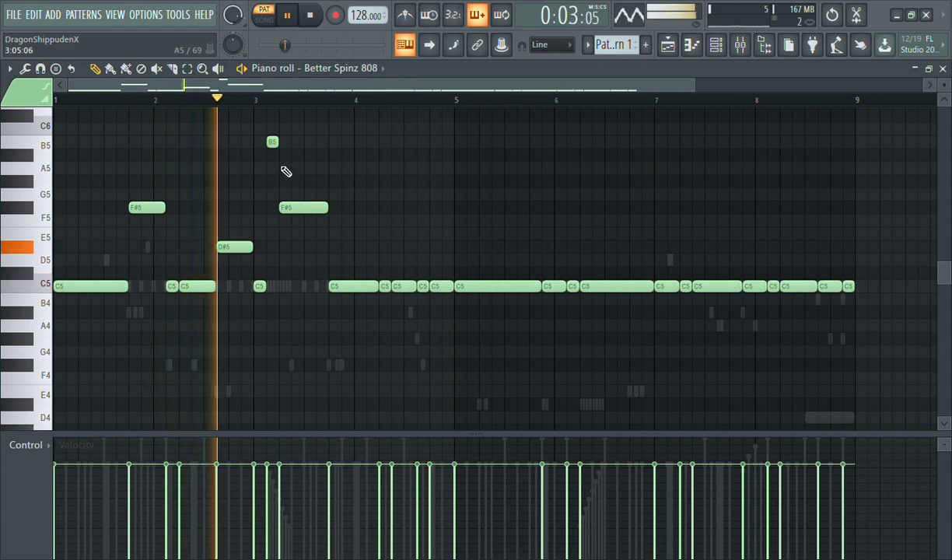
# Finish bar 3 of the 808 line with D#5 and set bar 4's notes after C5 to D#5, D6, G#5 and F#6
pyautogui.press('space')
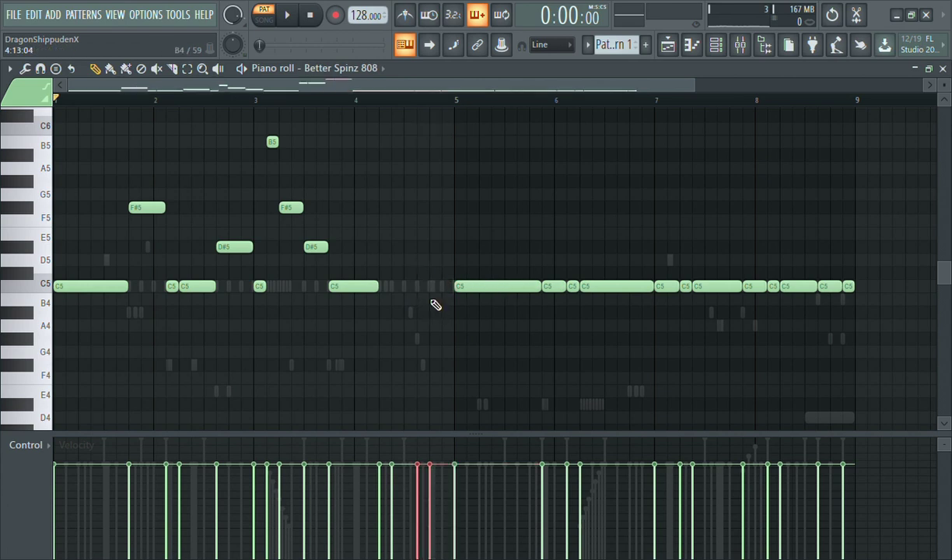
pyautogui.scroll(6, 435, 305)
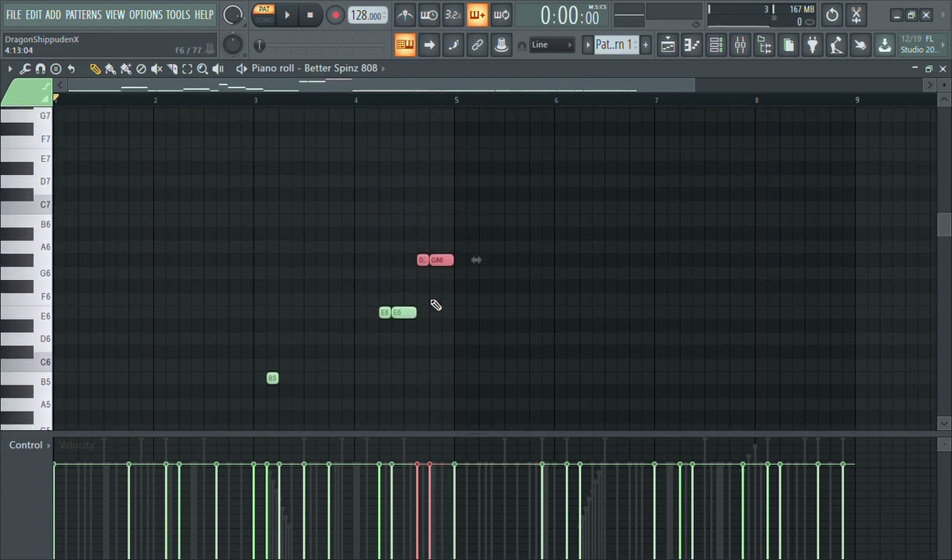
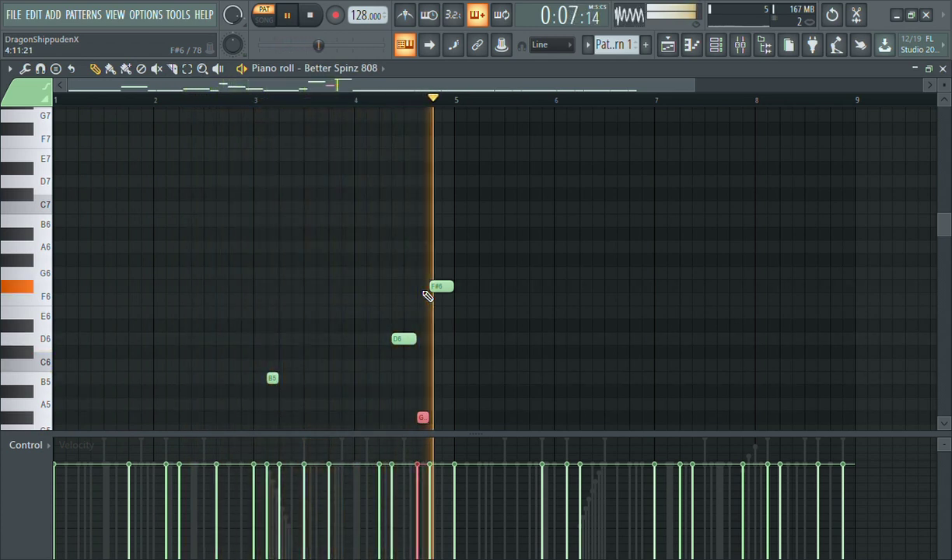
pyautogui.scroll(-1, 427, 295)
pyautogui.scroll(-5, 427, 295)
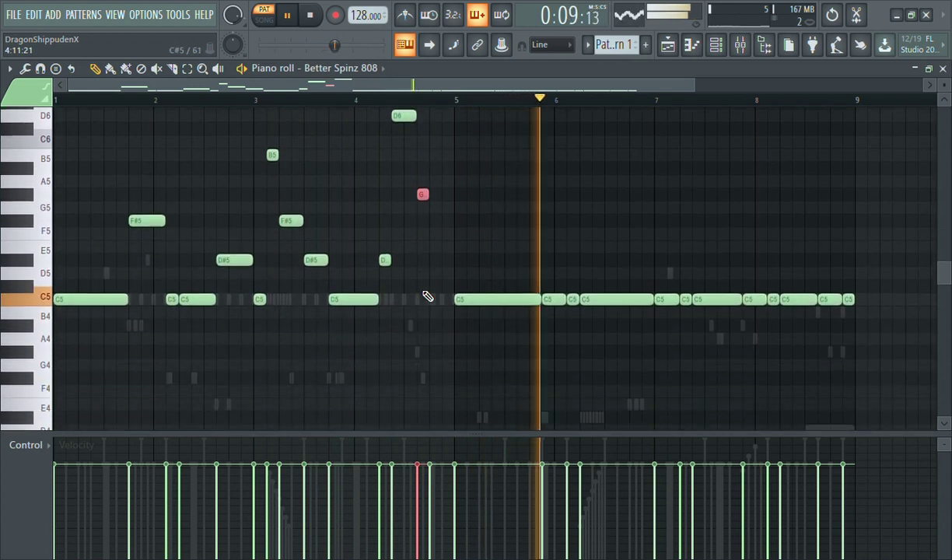
# Raise bar 5's long 808 note to D#5, add an A#5 note partway through and apply quick legato
pyautogui.click(472, 292)
pyautogui.moveTo(472, 292); pyautogui.dragTo(473, 250)
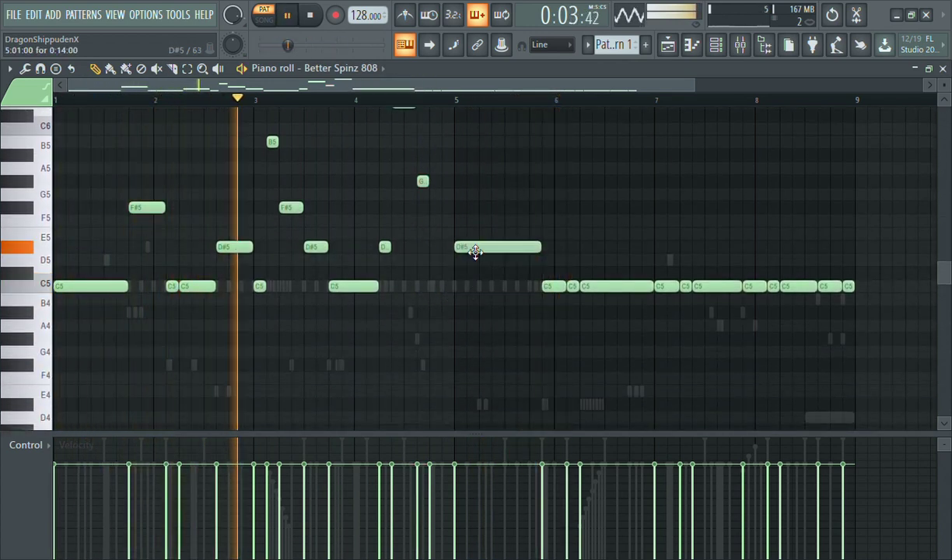
pyautogui.click(499, 156)
pyautogui.hotkey('ctrl', 'l')
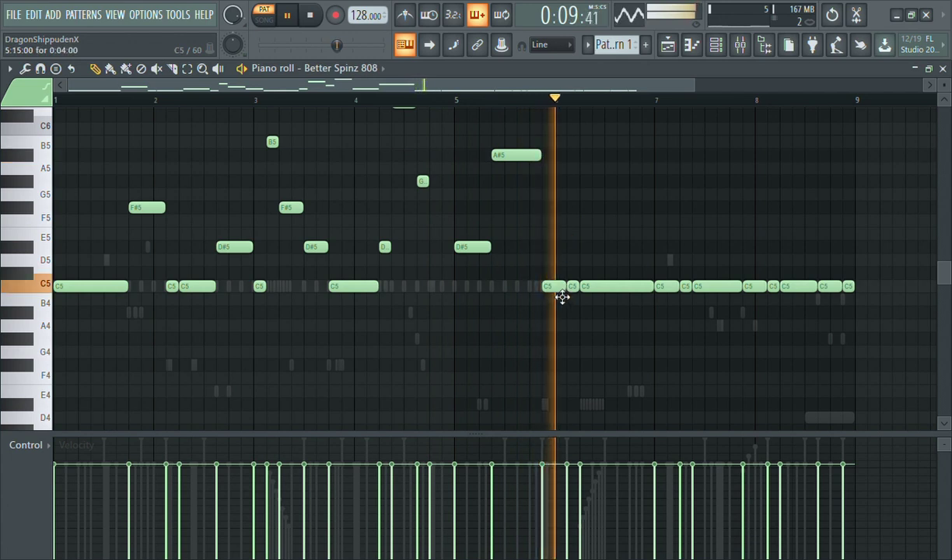
# Raise the 808 note that crosses from bar 5 into bar 6 to A#5
pyautogui.press('space')
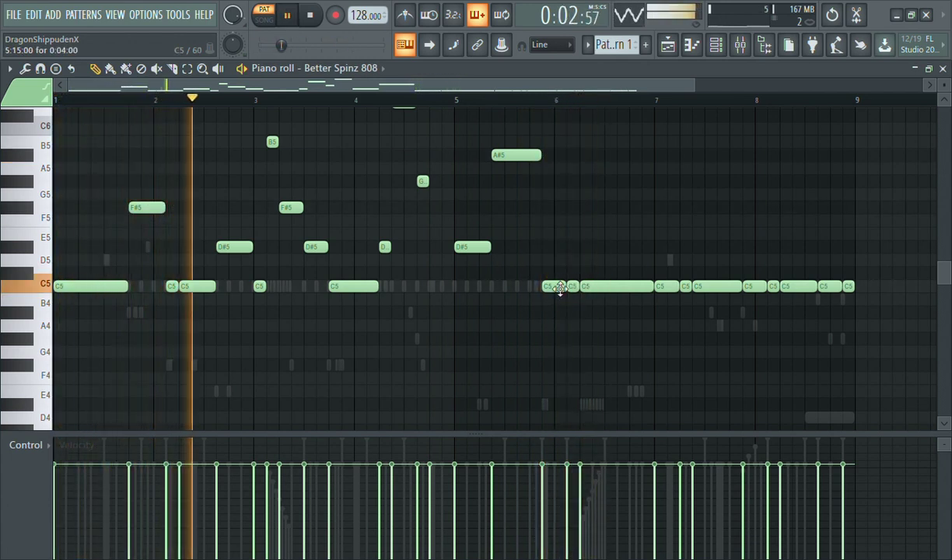
pyautogui.moveTo(542, 290); pyautogui.dragTo(558, 306)
pyautogui.hotkey('ctrl', 'Up')
pyautogui.hotkey('shift', 'Down')
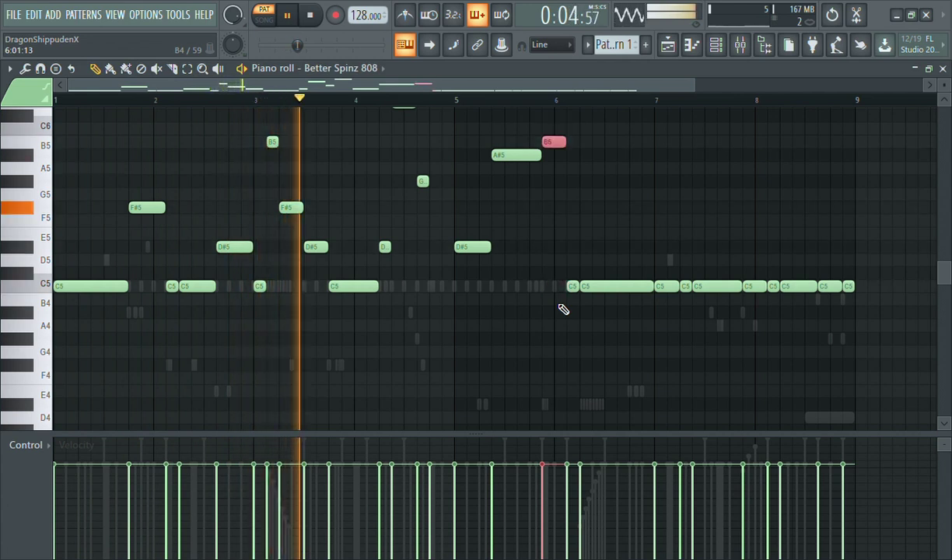
pyautogui.hotkey('shift', 'Down')
# Raise the short 808 note near the start of bar 6 to G#6
pyautogui.moveTo(557, 251); pyautogui.dragTo(578, 308)
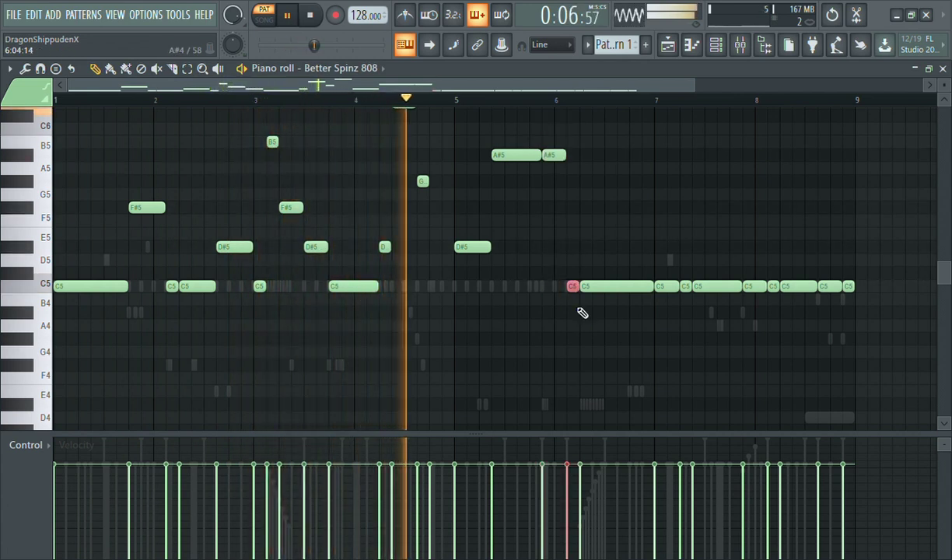
pyautogui.hotkey('shift', 'Down')
pyautogui.hotkey('shift', 'Down')
pyautogui.hotkey('shift', 'Down')
pyautogui.hotkey('shift', 'Down')
pyautogui.hotkey('ctrl', 'Up')
pyautogui.hotkey('ctrl', 'Up')
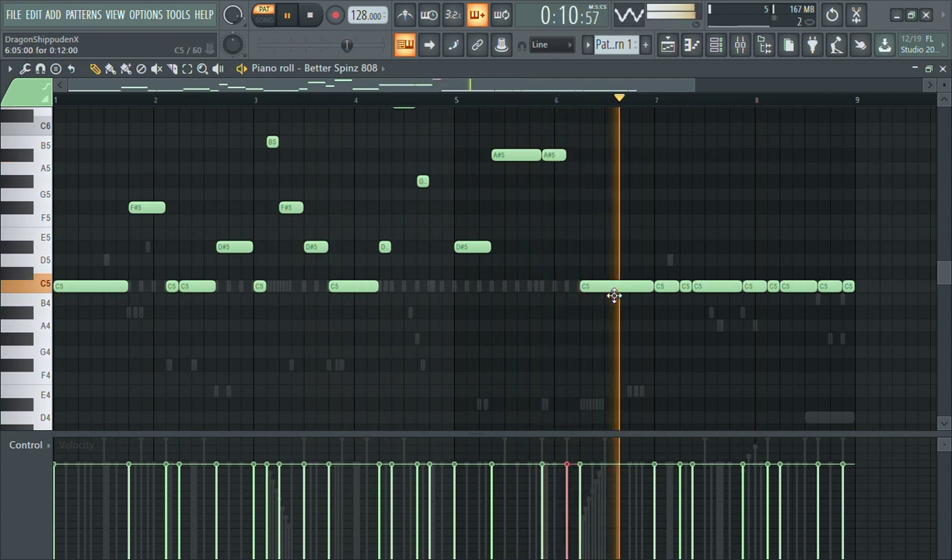
# End bar 6 of the 808 line with legato E6 and B6 notes and remove the extra note at bar 7
pyautogui.moveTo(636, 192); pyautogui.dragTo(611, 134)
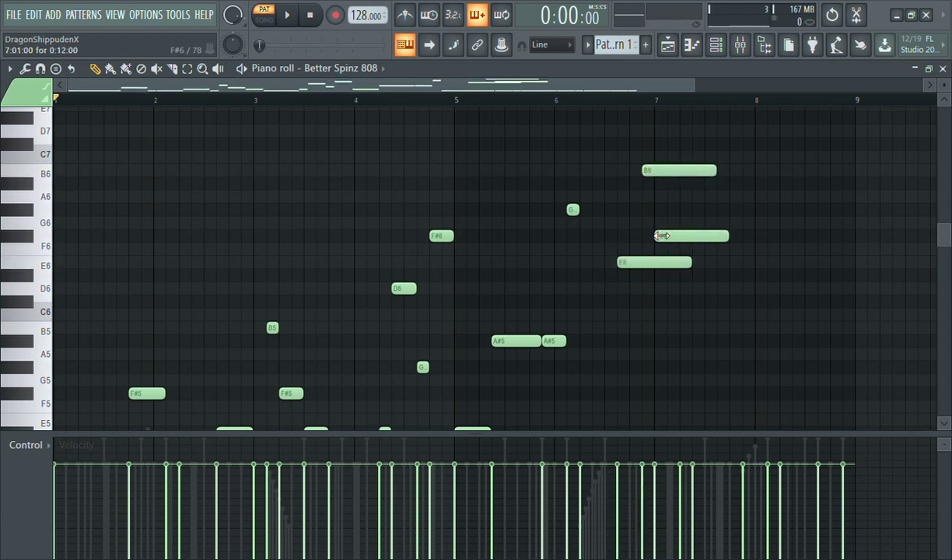
pyautogui.press('space')
pyautogui.rightClick(664, 238)
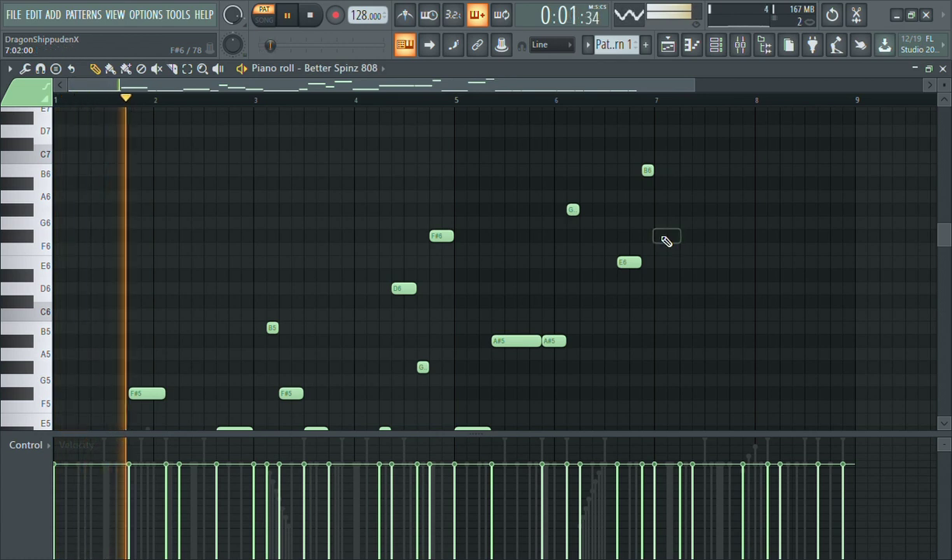
# Set bar 7's first three 808 notes to F#5, D#5 and D#5, and add a short D#6 after them
pyautogui.scroll(-4, 665, 240)
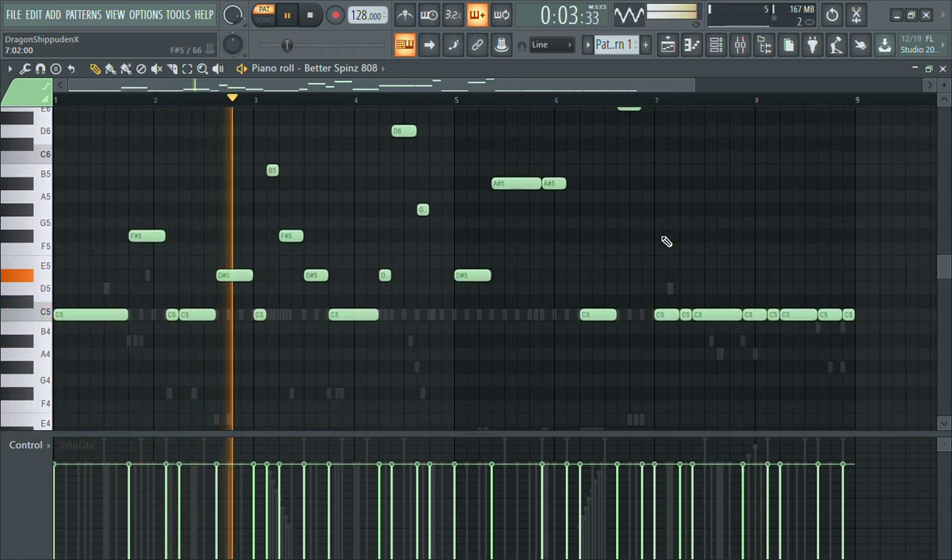
pyautogui.click(657, 100)
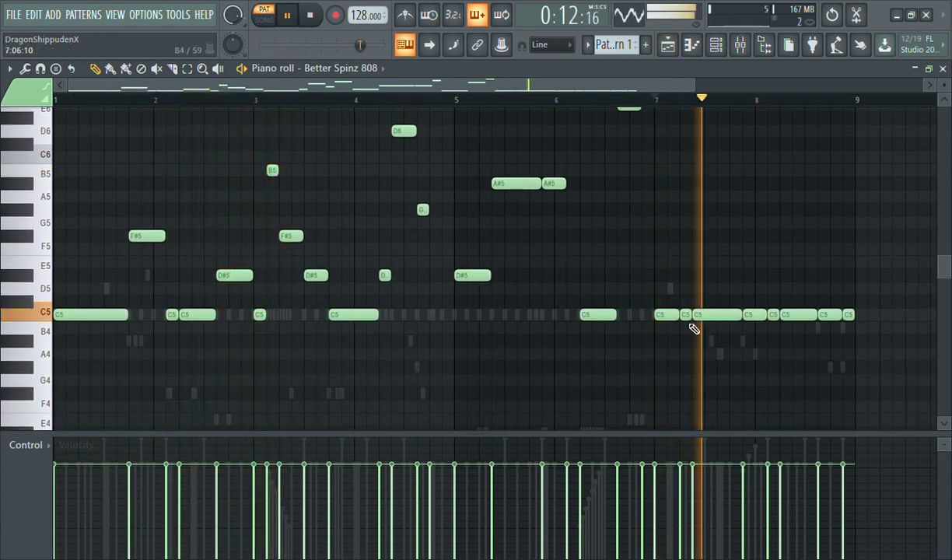
pyautogui.press('space')
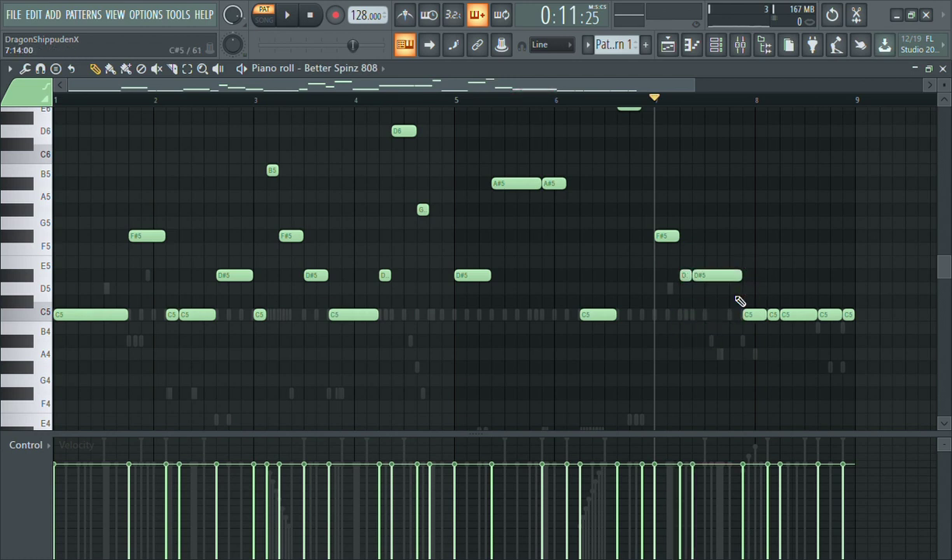
pyautogui.moveTo(736, 236); pyautogui.dragTo(730, 178)
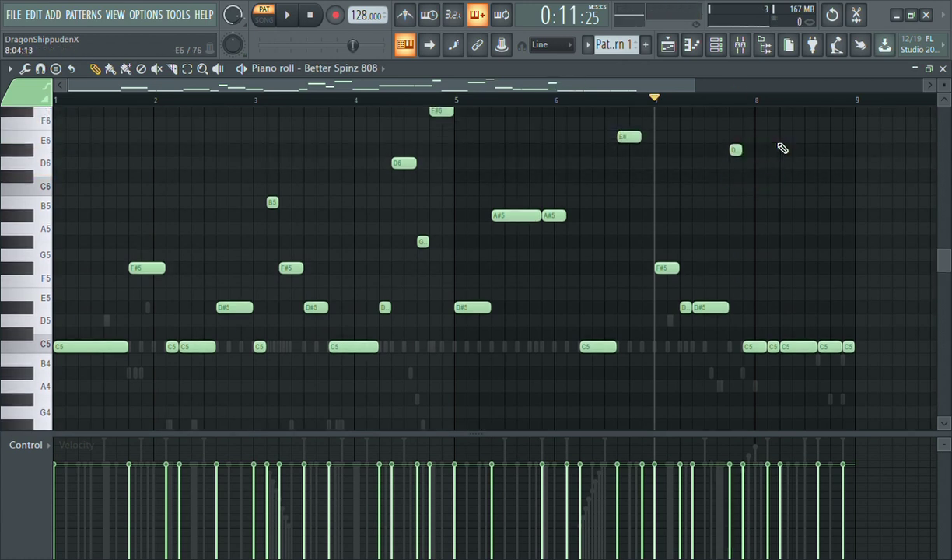
# Raise the two adjoining 808 notes in the first half of bar 8 to B5
pyautogui.keyDown('ctrl'); pyautogui.moveTo(764, 325); pyautogui.dragTo(790, 385); pyautogui.keyUp('ctrl')
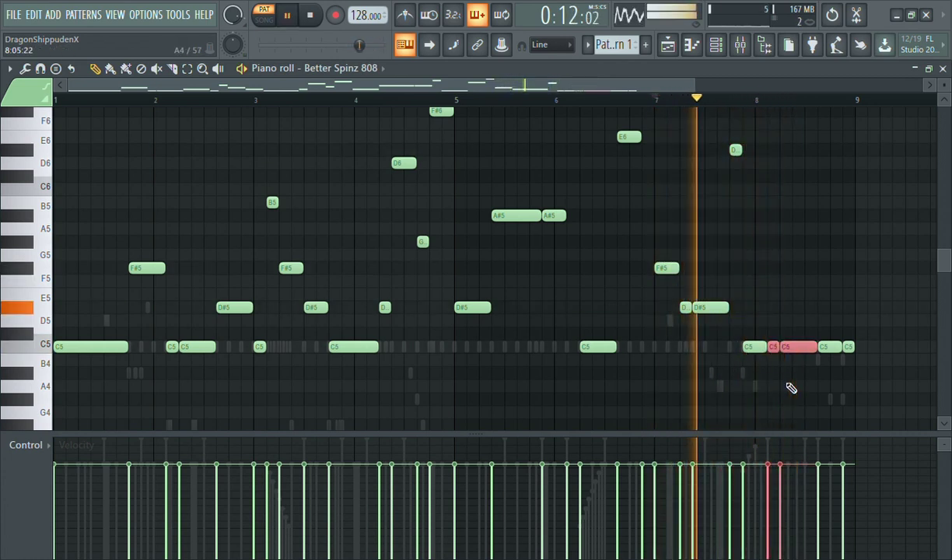
pyautogui.hotkey('ctrl', 'Up')
pyautogui.press('Down')
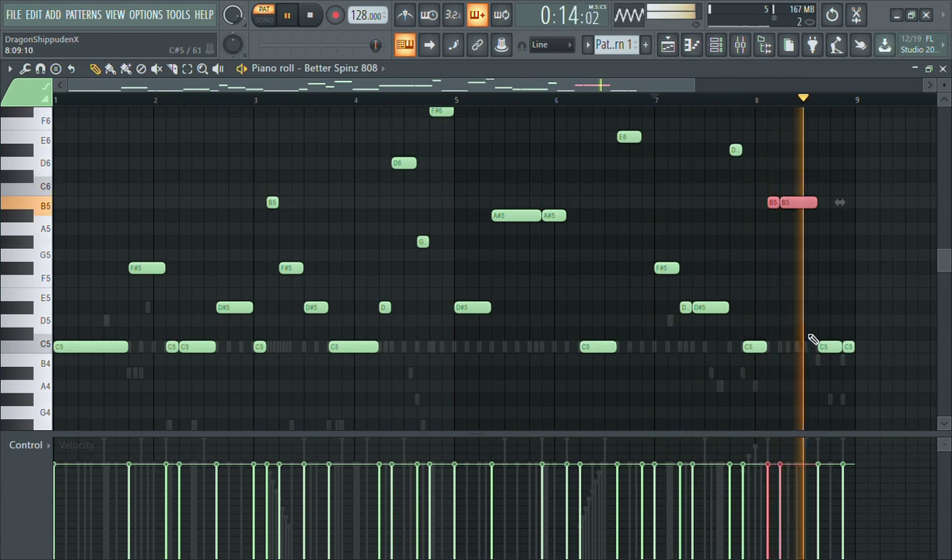
# Raise the last two 808 notes of bar 8 to B6 and deselect them
pyautogui.moveTo(815, 316); pyautogui.dragTo(851, 354)
pyautogui.hotkey('ctrl', 'Up')
pyautogui.hotkey('ctrl', 'Up')
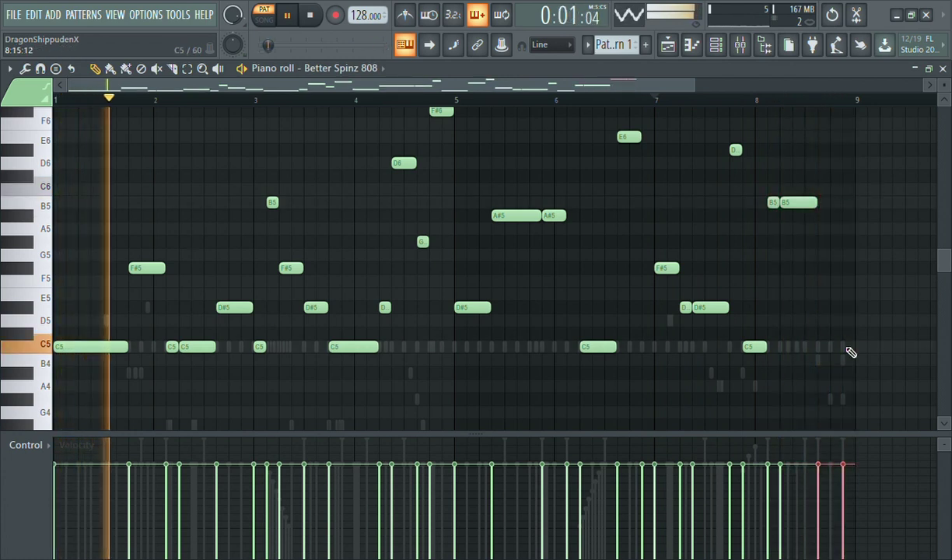
pyautogui.scroll(6, 851, 352)
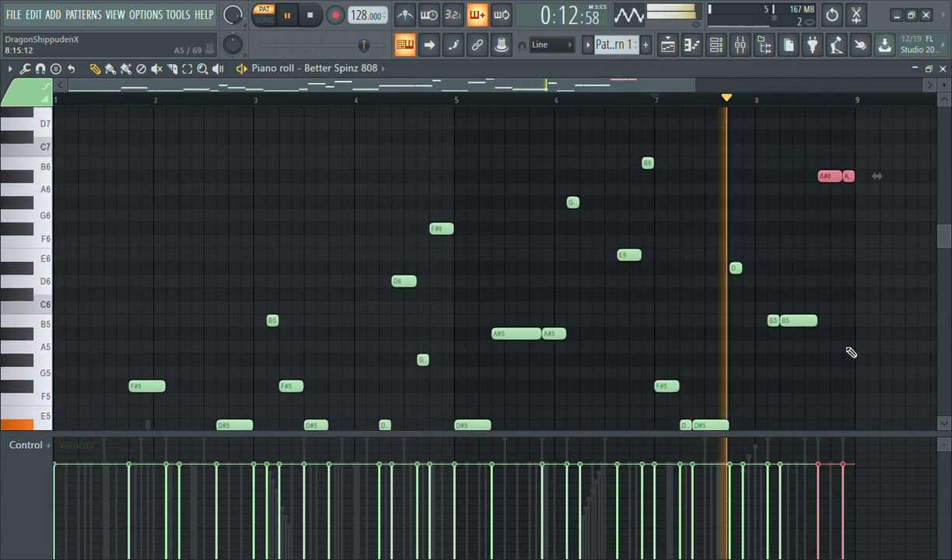
pyautogui.press('Up')
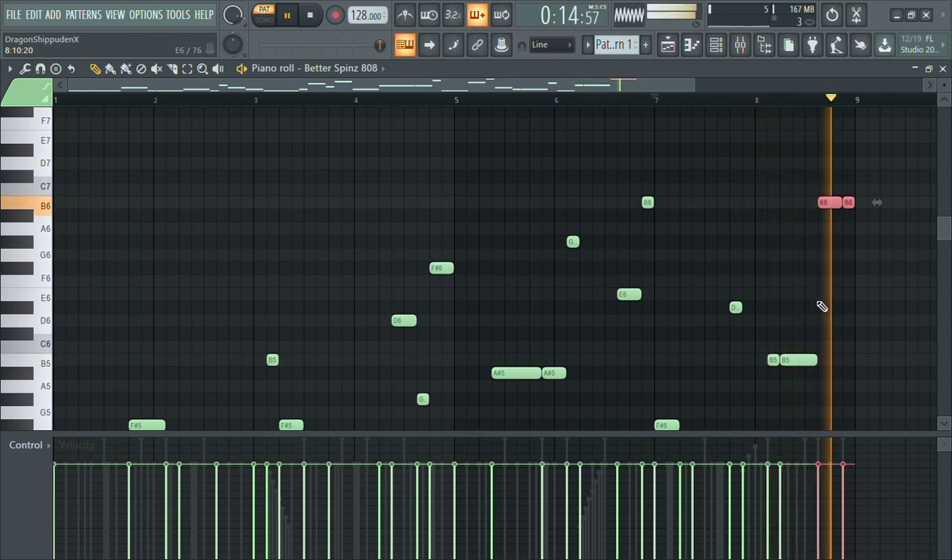
pyautogui.hotkey('ctrl', 'd')
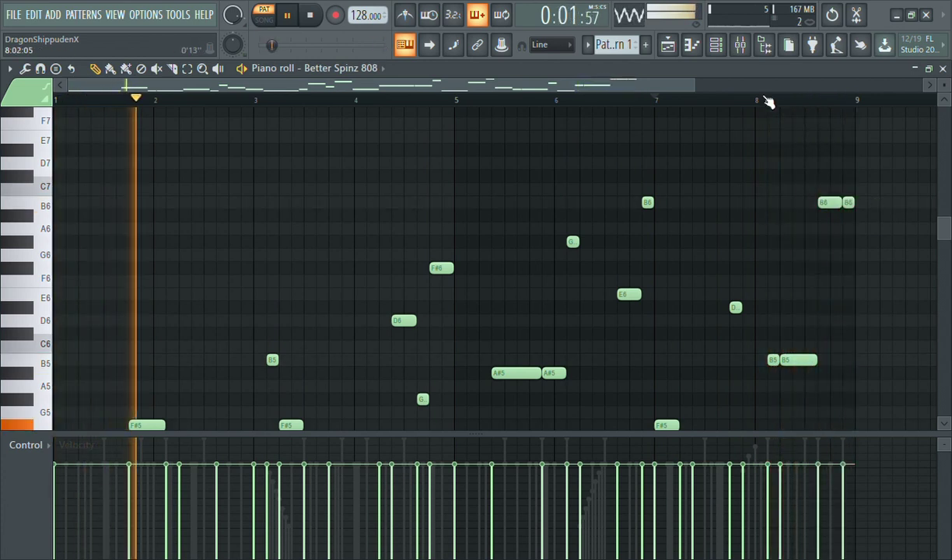
# Sidechain the kick to mixer track 7 and load Fruity parametric EQ 2, Fruity WaveShaper and Fruity Limiter on that track
pyautogui.click(751, 51)
pyautogui.click(130, 96)
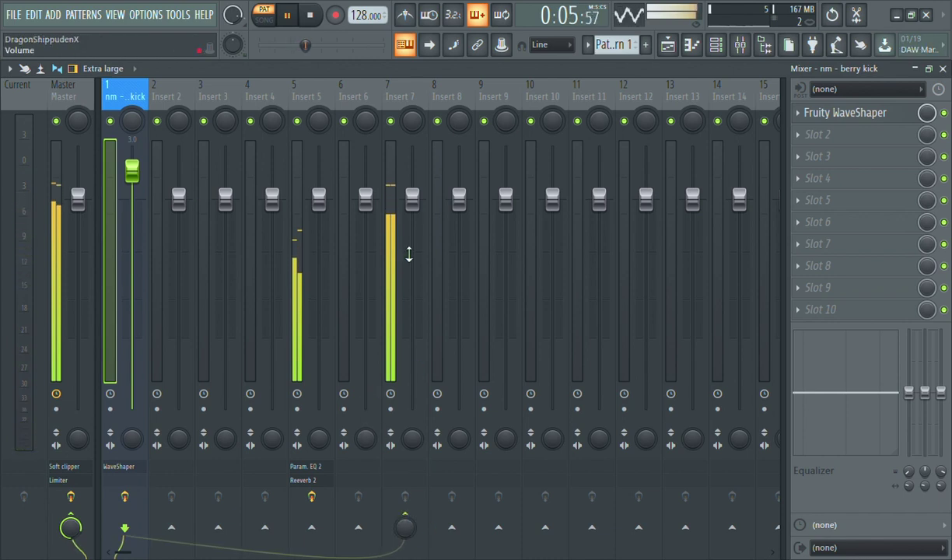
pyautogui.click(389, 87)
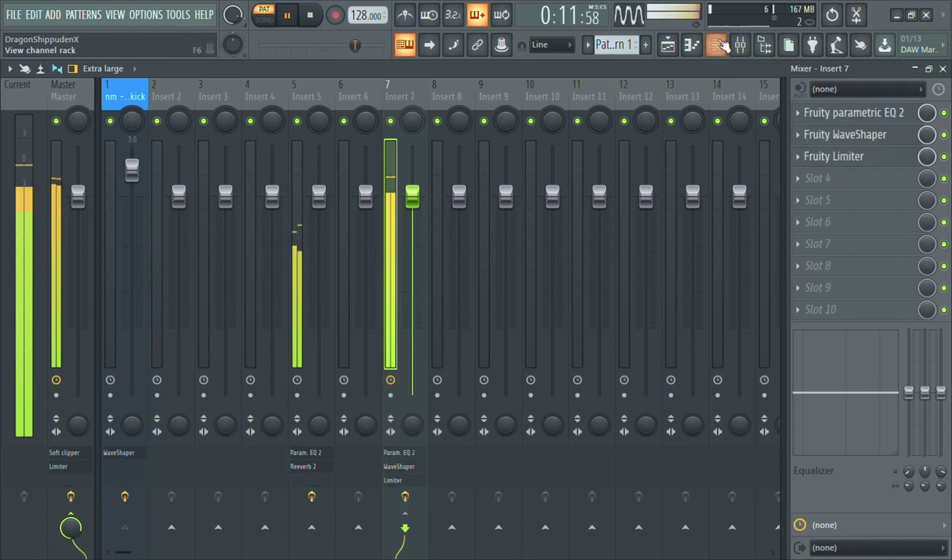
# Return to the 808's piano roll and lower the last two notes of bar 8 to F#6
pyautogui.click(667, 44)
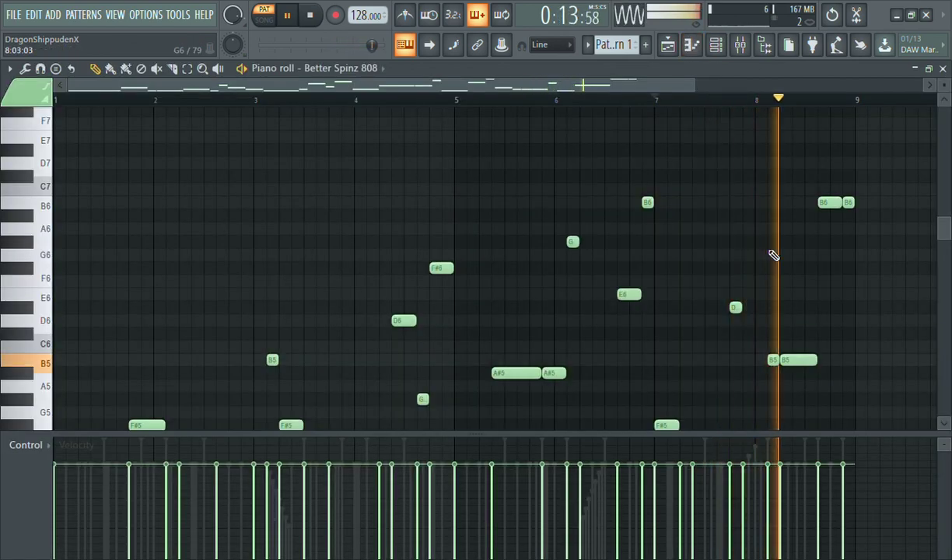
pyautogui.scroll(-2, 774, 255)
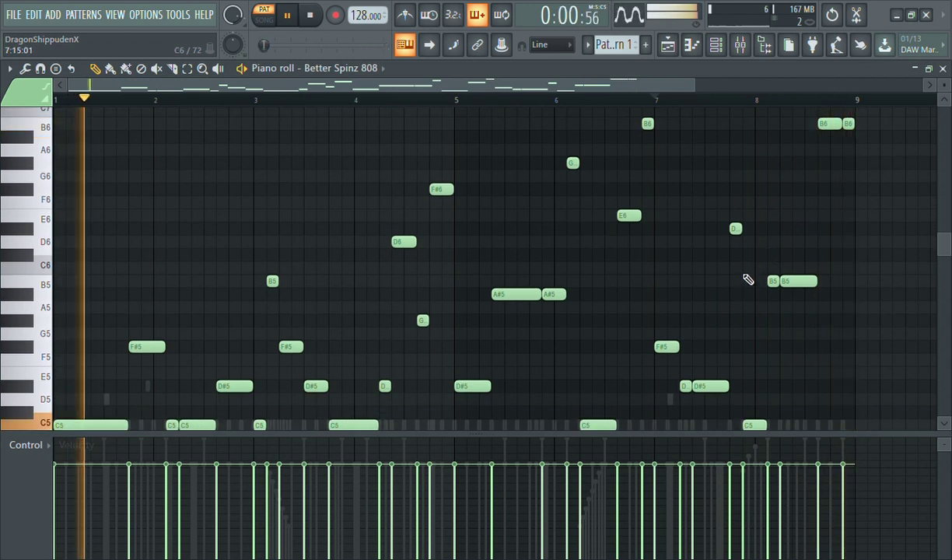
pyautogui.moveTo(808, 112); pyautogui.dragTo(863, 165)
pyautogui.press('Down')
pyautogui.press('Down')
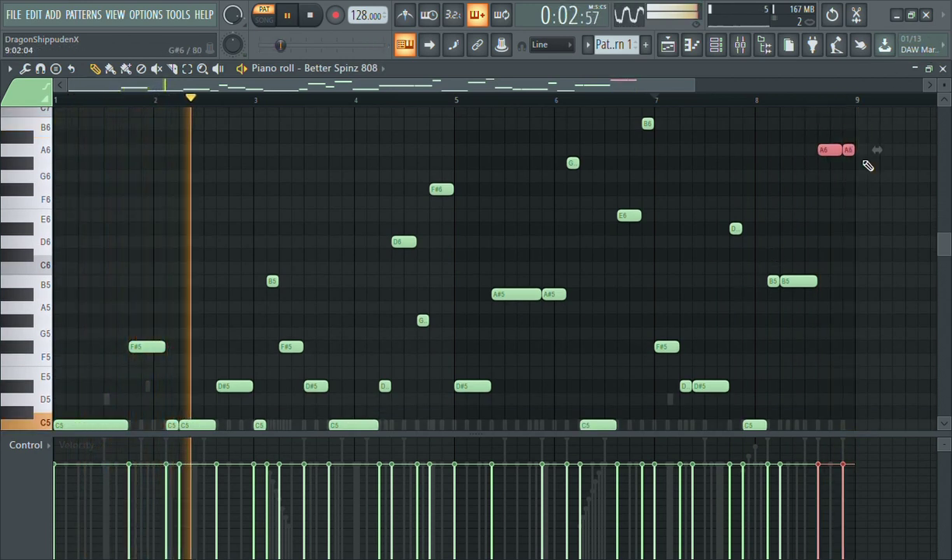
pyautogui.press('Down')
pyautogui.press('Down')
pyautogui.press('Down')
pyautogui.hotkey('ctrl', 'd')
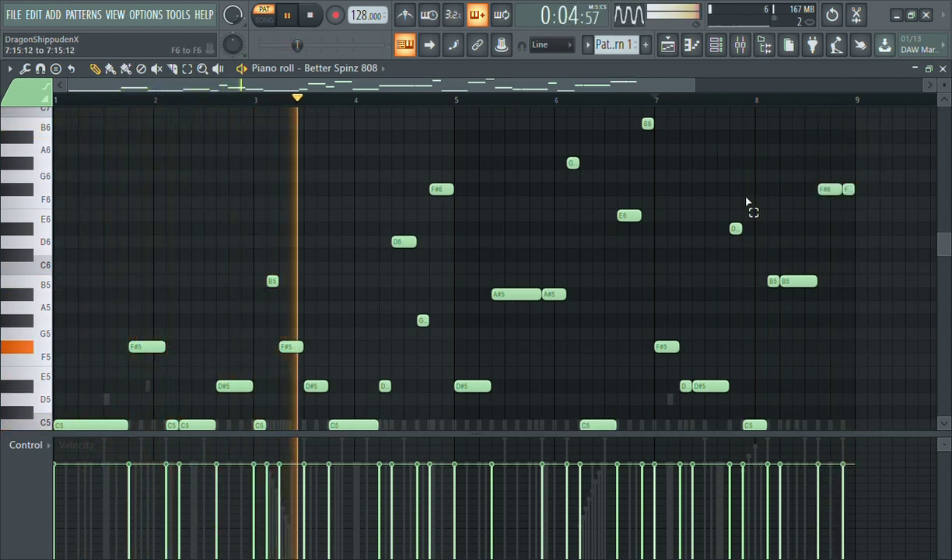
# Re-enable all channels, play the full pattern and check the nm - boy clap sample's settings
pyautogui.click(718, 48)
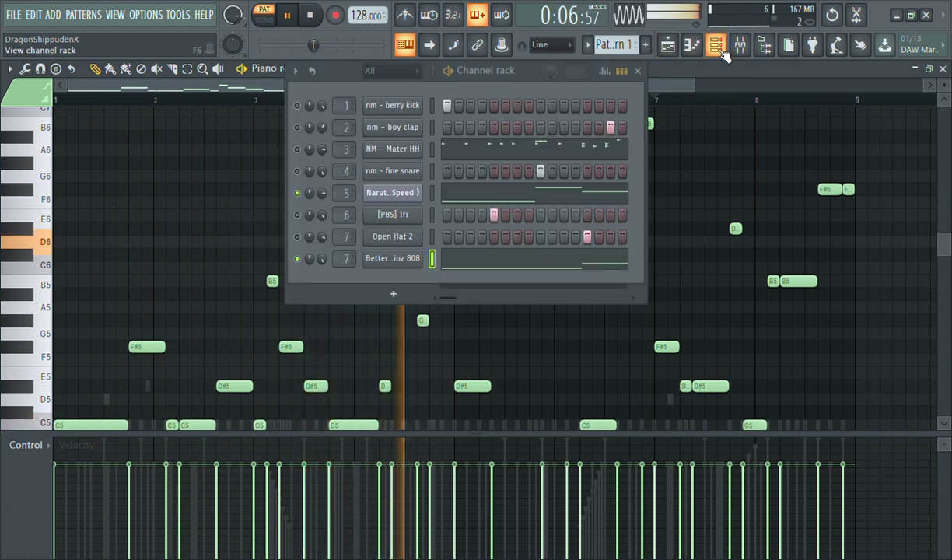
pyautogui.press('space')
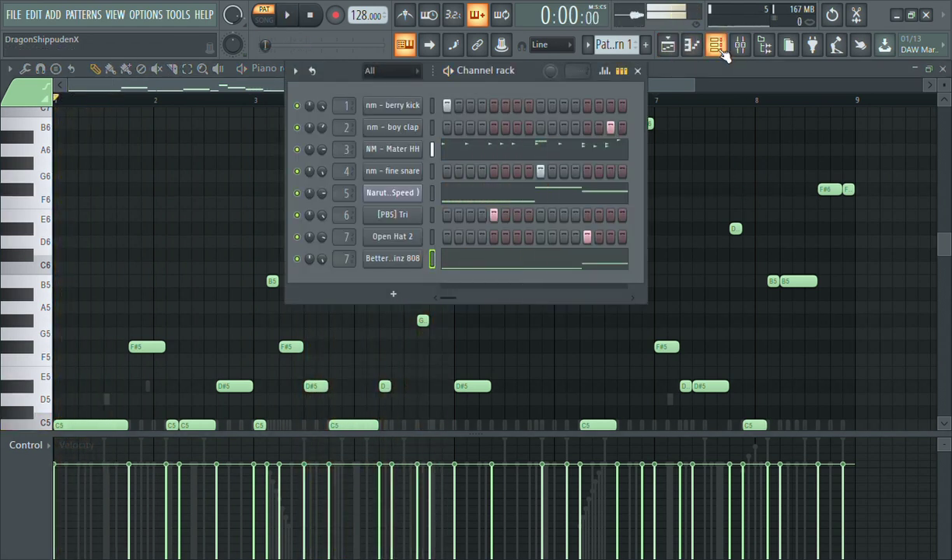
pyautogui.press('space')
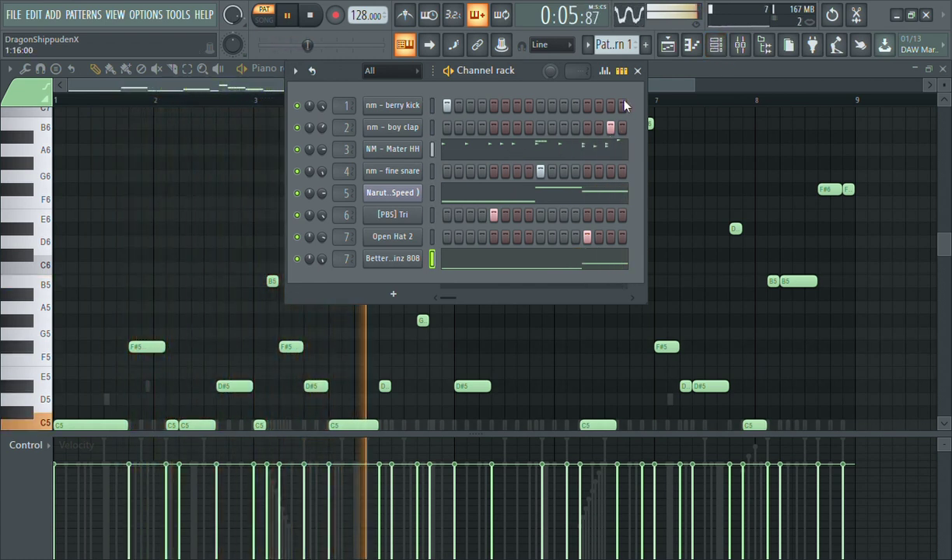
pyautogui.click(401, 130)
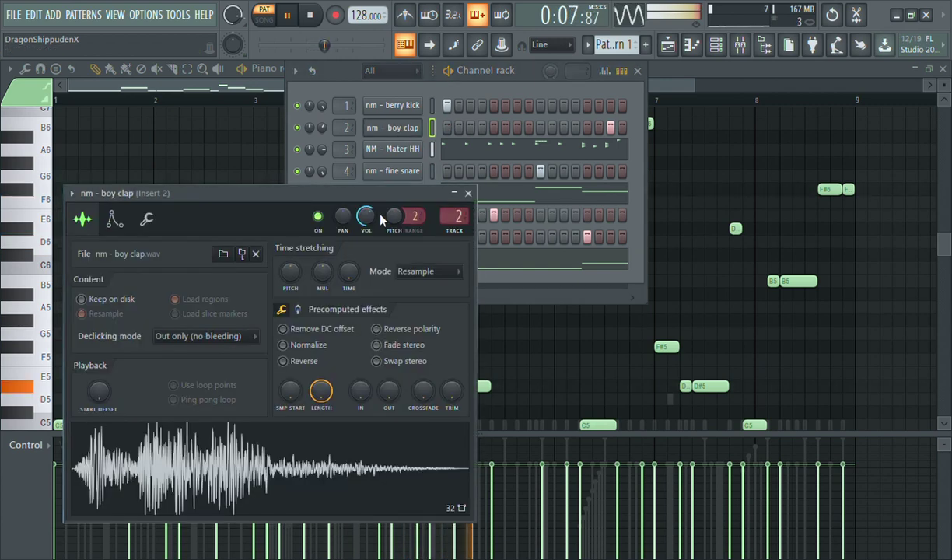
pyautogui.click(468, 194)
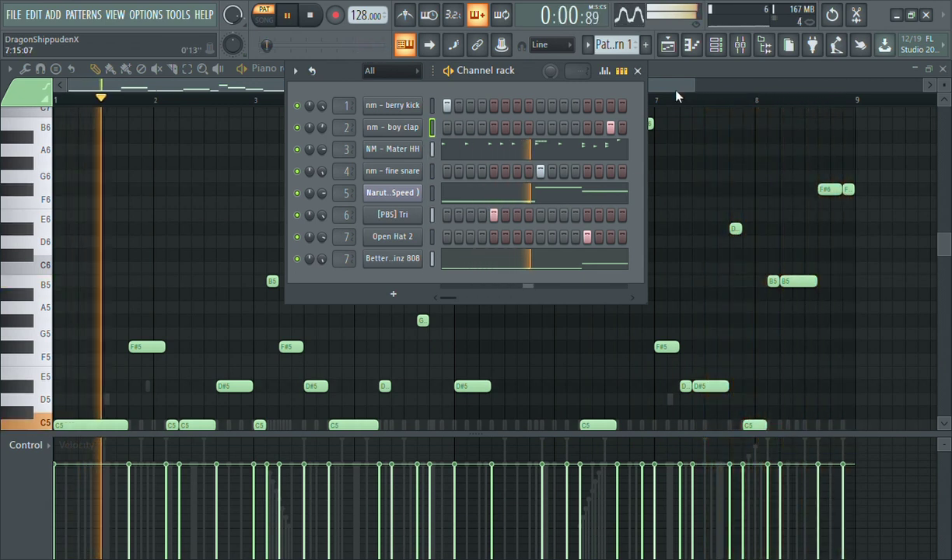
# Return to the 808's piano roll and lower the second-to-last note of bar 8 to D#6
pyautogui.click(714, 45)
pyautogui.keyDown('ctrl'); pyautogui.moveTo(794, 159); pyautogui.dragTo(841, 242); pyautogui.keyUp('ctrl')
pyautogui.press('Down')
pyautogui.press('Down')
pyautogui.press('Down')
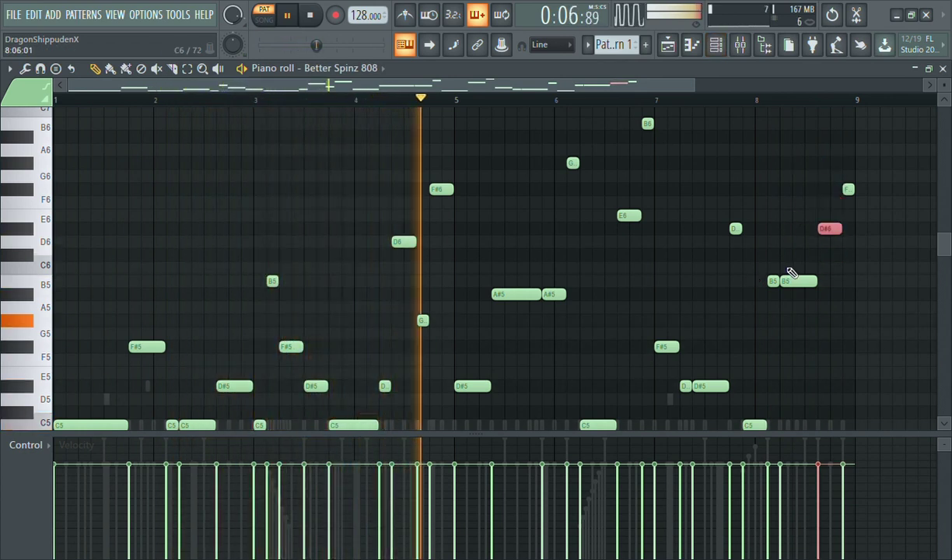
# Lower the short B5 note of the 808 in bar 8 to D#5 and stop playback
pyautogui.moveTo(769, 266); pyautogui.dragTo(776, 310)
pyautogui.hotkey('ctrl', 'Down')
pyautogui.hotkey('shift', 'Up')
pyautogui.hotkey('shift', 'Up')
pyautogui.hotkey('shift', 'Up')
pyautogui.hotkey('shift', 'Up')
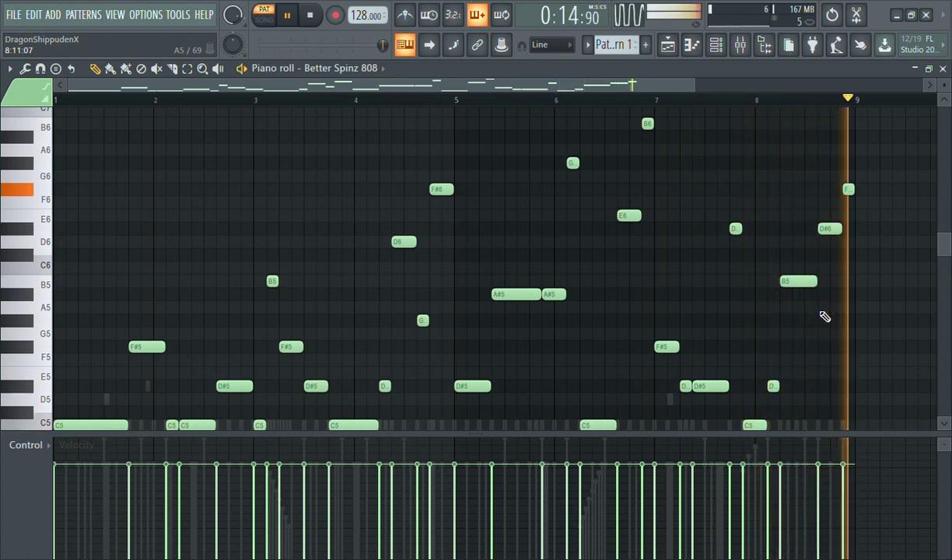
pyautogui.keyDown('ctrl'); pyautogui.moveTo(793, 315); pyautogui.dragTo(818, 359); pyautogui.keyUp('ctrl')
pyautogui.press('space')
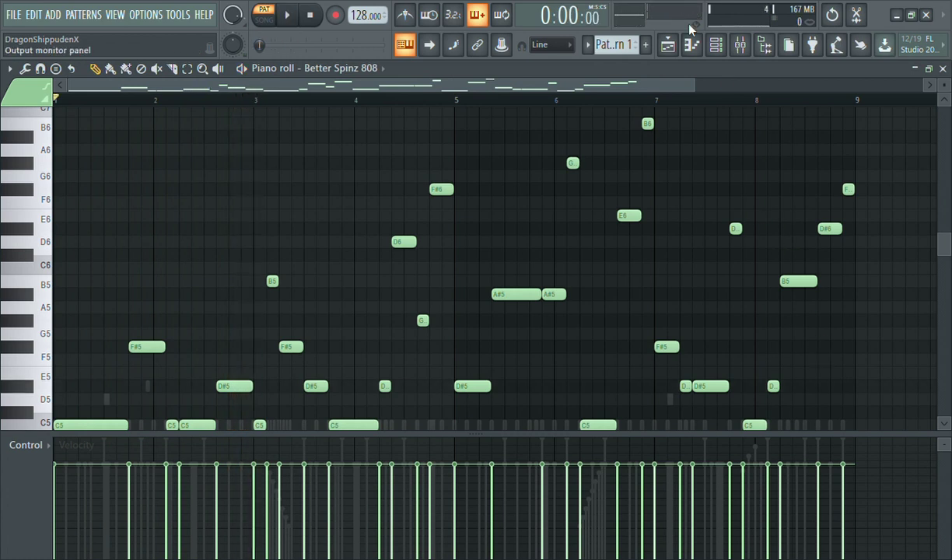
# Start Pattern 2, place a Naruto sample slice on its first step and open that channel's piano roll during playback
pyautogui.click(717, 48)
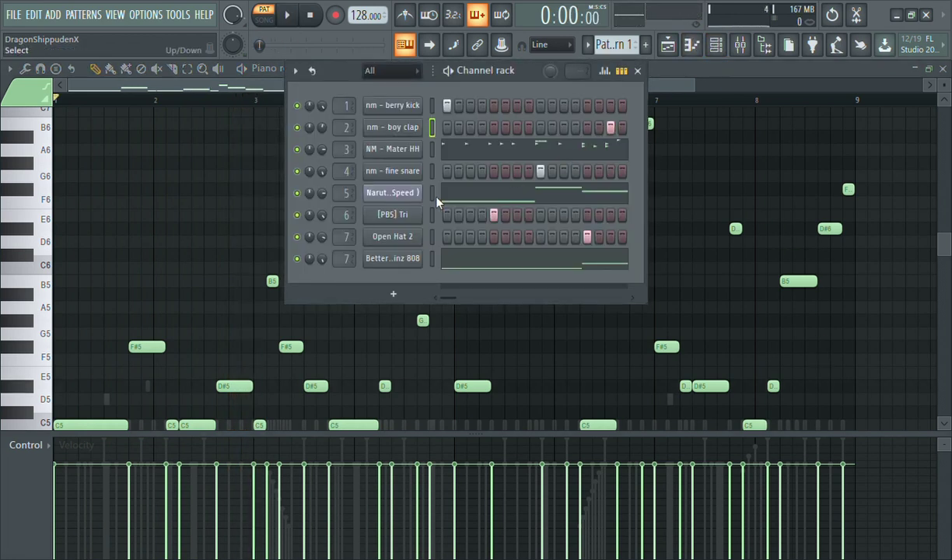
pyautogui.press('KP_Add')
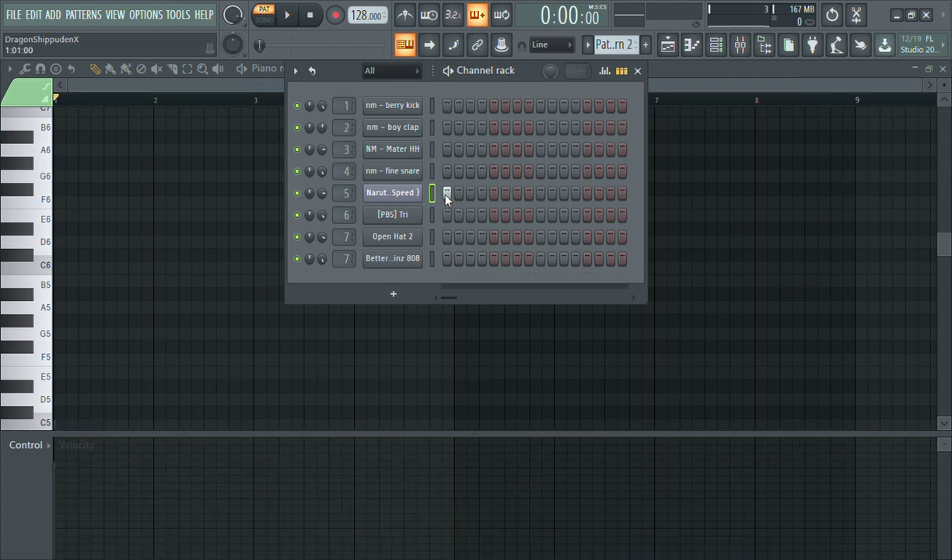
pyautogui.press('space')
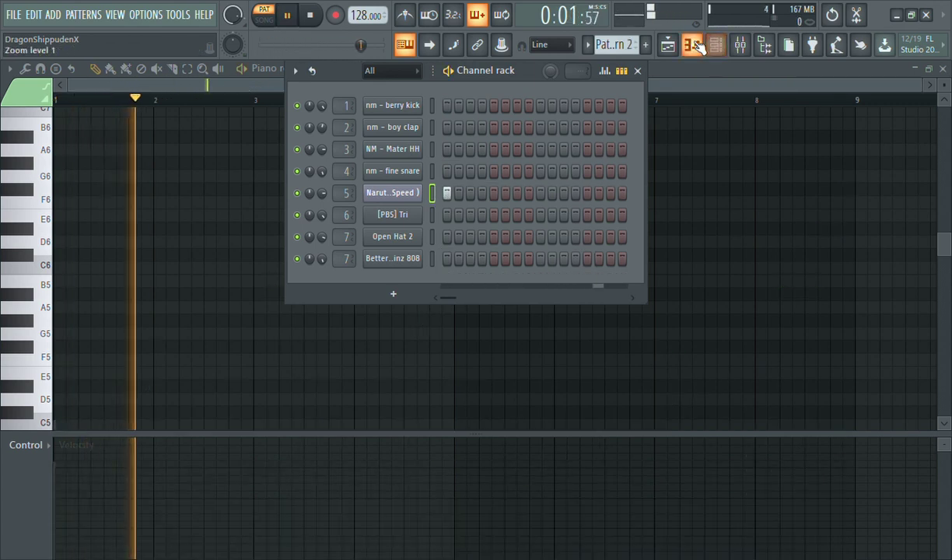
pyautogui.click(695, 45)
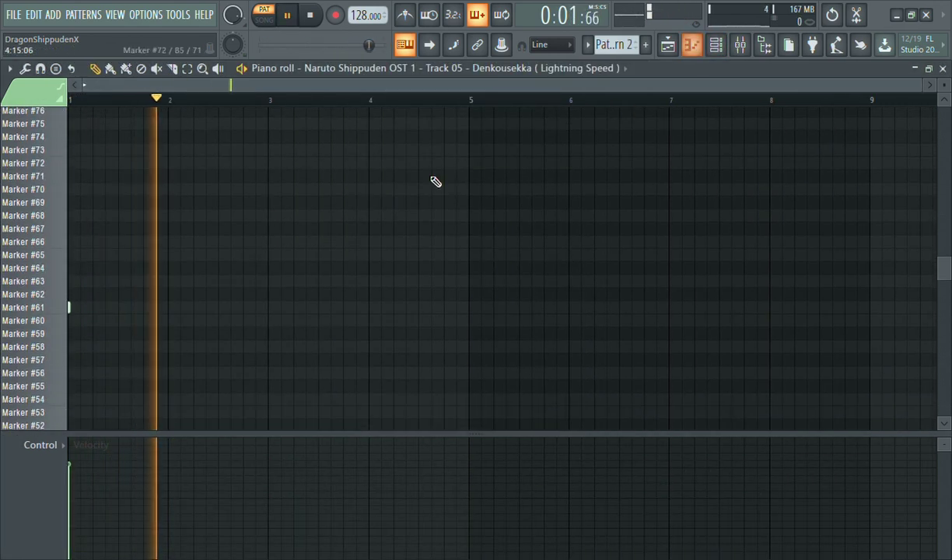
pyautogui.click(694, 46)
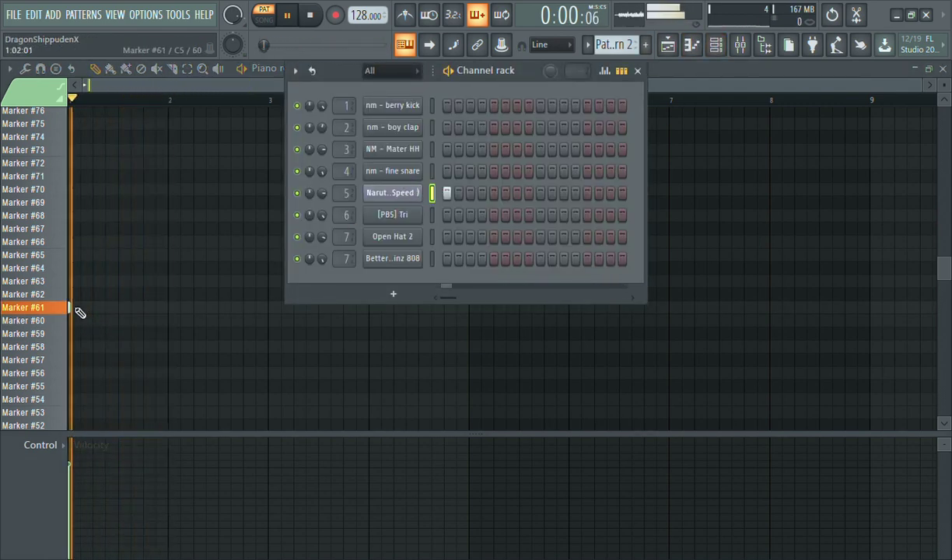
pyautogui.press('F6')
# Try slices on Marker #65 and Marker #63 after the opening Marker #61 slice in bar 1
pyautogui.click(118, 256)
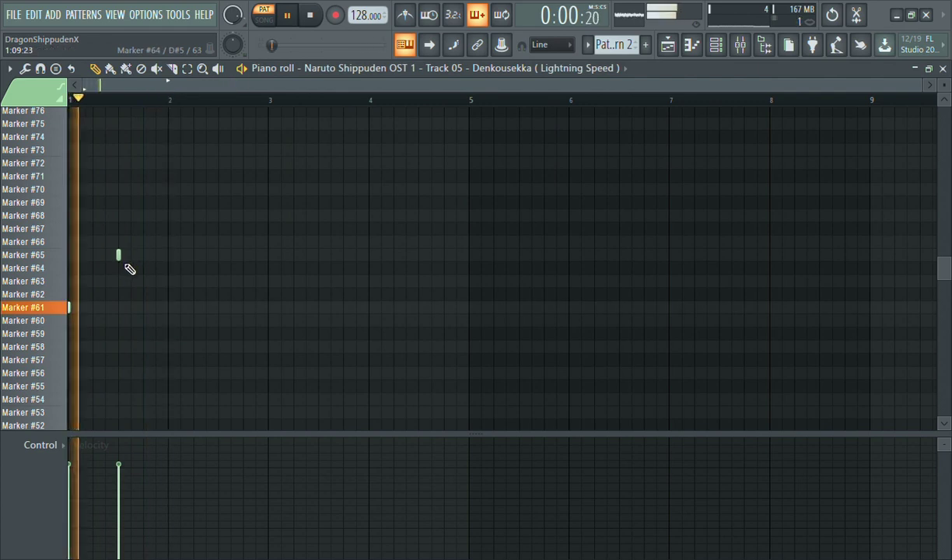
pyautogui.click(110, 256)
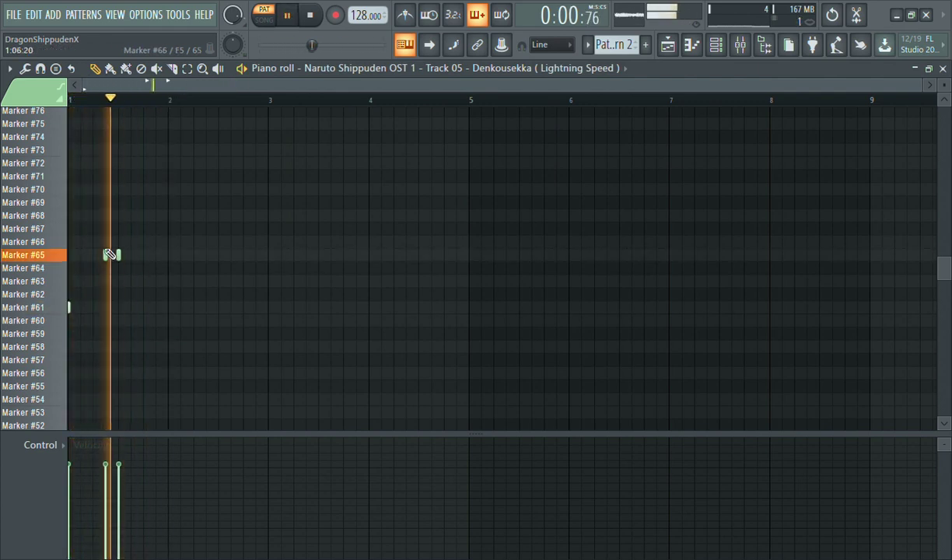
pyautogui.moveTo(102, 239); pyautogui.dragTo(123, 269)
pyautogui.hotkey('shift', 'Down')
pyautogui.hotkey('shift', 'Down')
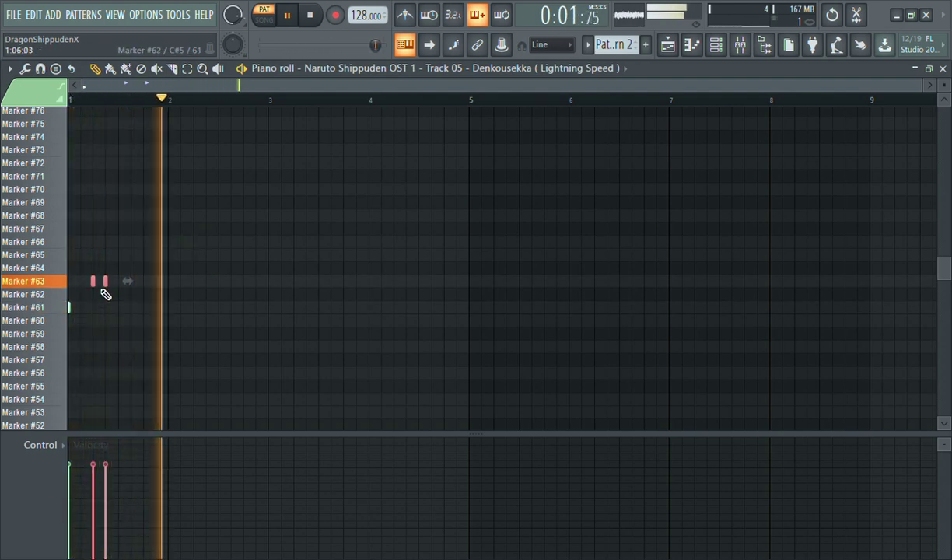
pyautogui.moveTo(83, 286); pyautogui.dragTo(77, 296)
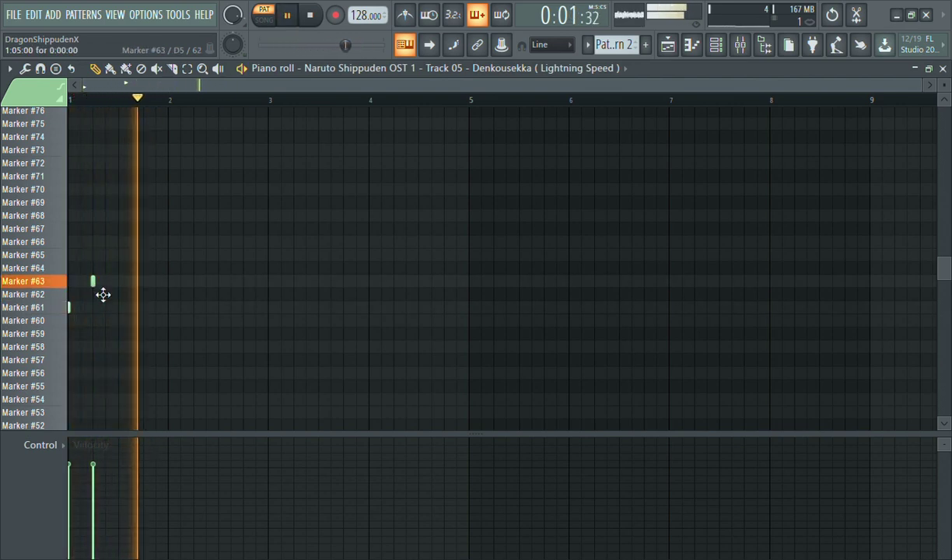
# Try a rising run of Marker #64, #67 and #69 slices through bar 2, and clear all notes
pyautogui.moveTo(95, 285); pyautogui.dragTo(100, 272)
pyautogui.press('space')
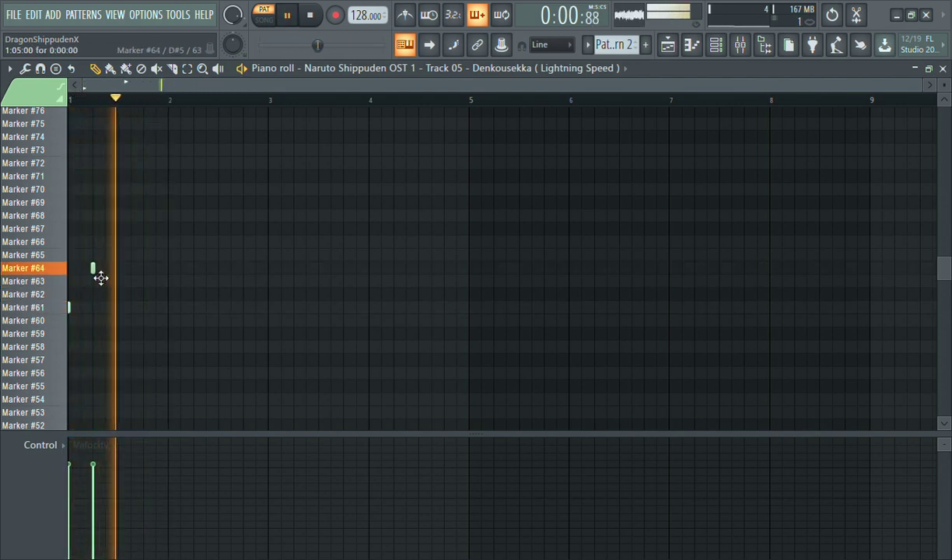
pyautogui.click(144, 269)
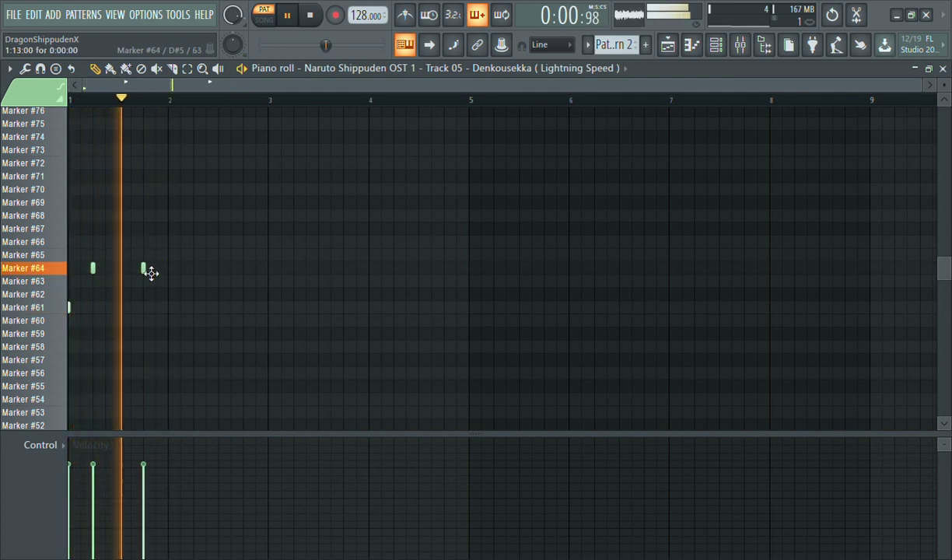
pyautogui.moveTo(152, 275); pyautogui.dragTo(154, 354)
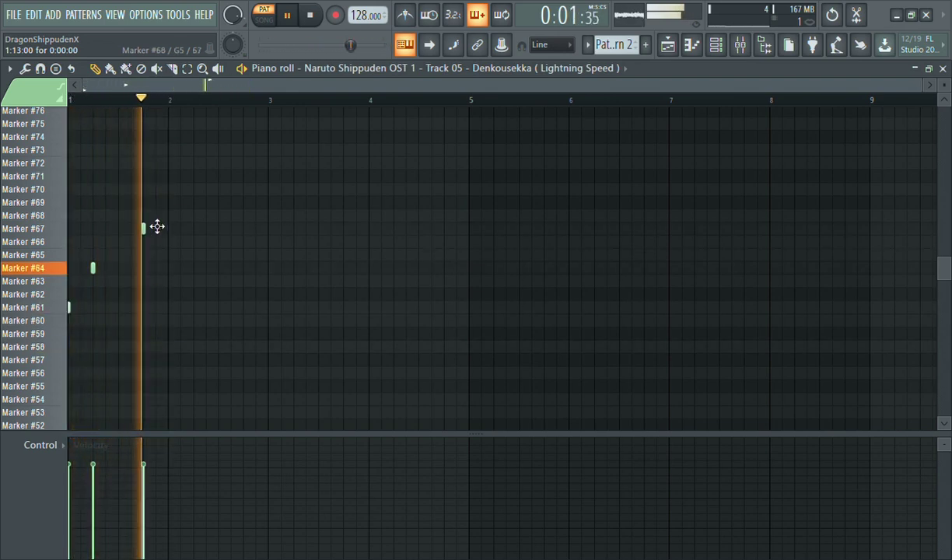
pyautogui.click(195, 203)
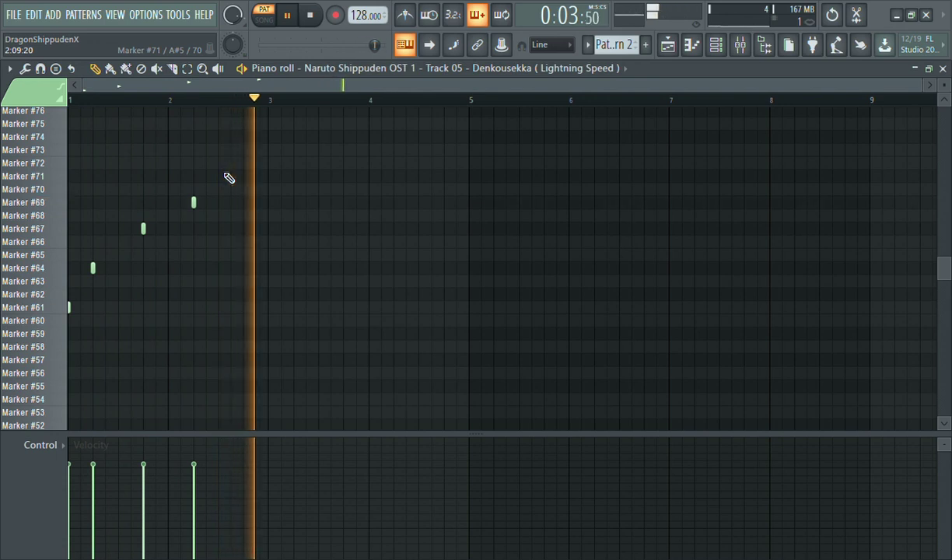
pyautogui.press('Delete')
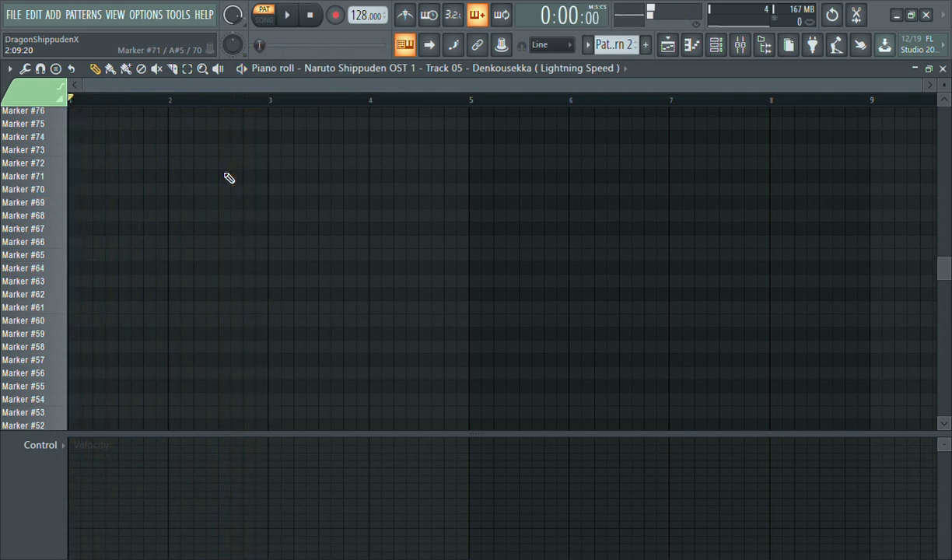
# Try a sequence opening on Marker #14 with a second slice mid-bar from Marker #15 upward, and delete the notes
pyautogui.scroll(-12, 230, 178)
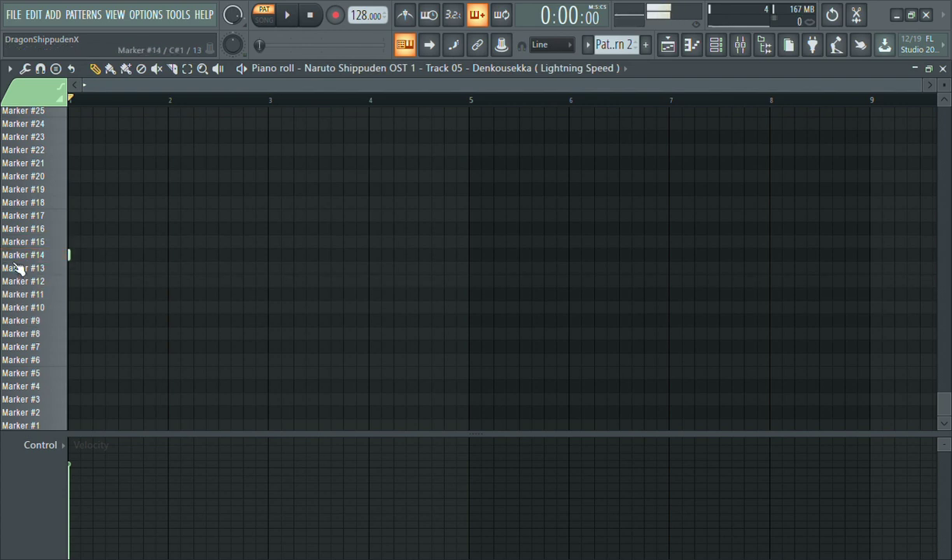
pyautogui.click(124, 242)
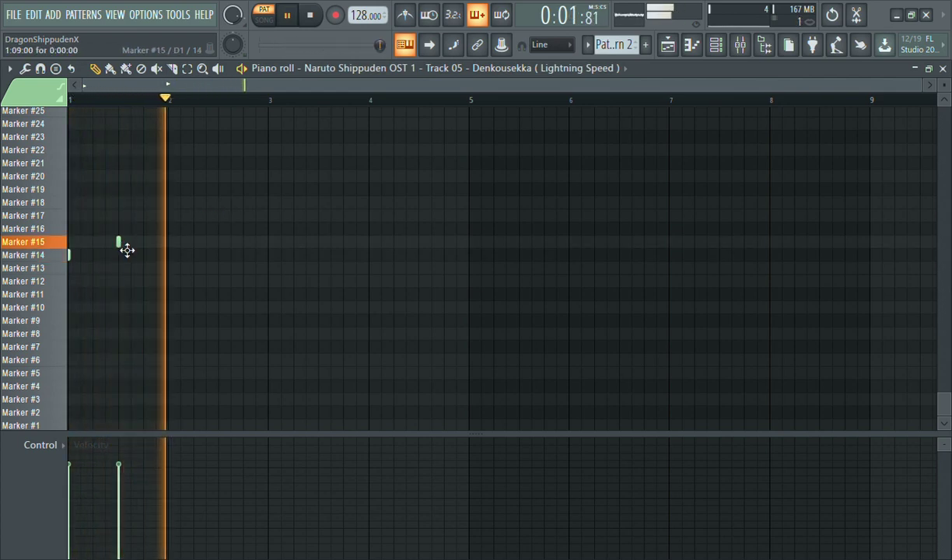
pyautogui.moveTo(125, 245)
pyautogui.mouseDown()
pyautogui.moveTo(130, 160)
pyautogui.moveTo(127, 319)
pyautogui.moveTo(121, 118)
pyautogui.mouseUp()
pyautogui.press('Delete')
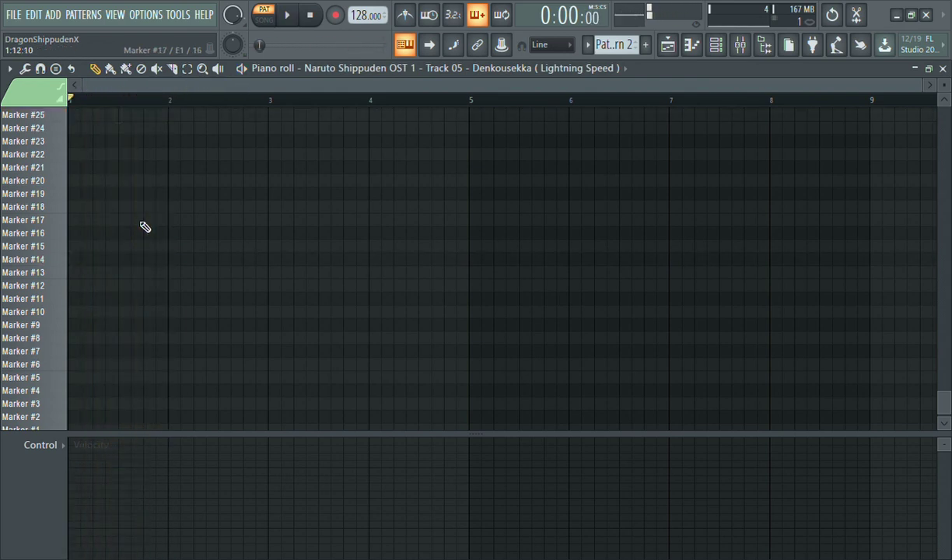
# Place Marker #37 slices at the start and middle of bar 1, #39 on its last beat, and two #40 slices plus #38 in bar 2
pyautogui.moveTo(114, 259)
pyautogui.mouseDown()
pyautogui.moveTo(45, 11)
pyautogui.moveTo(29, 178)
pyautogui.moveTo(8, 153)
pyautogui.mouseUp()
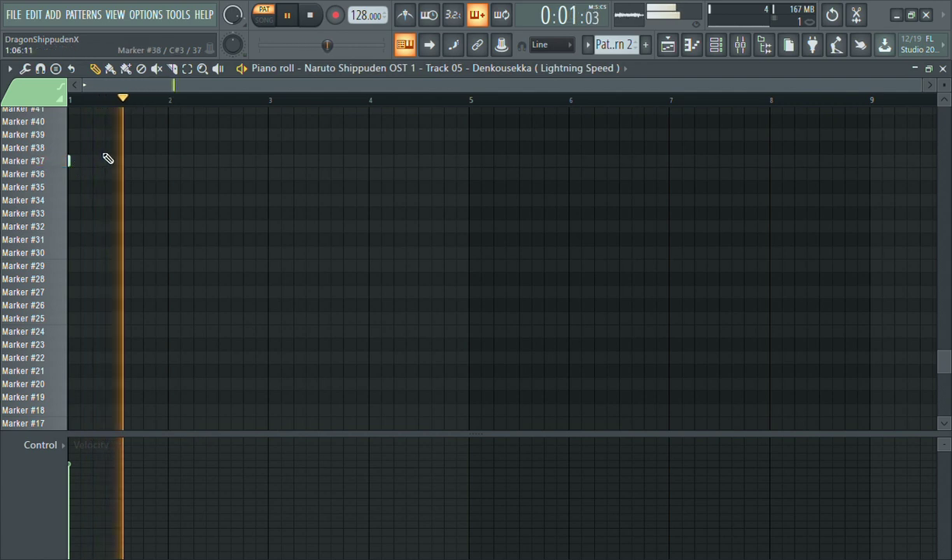
pyautogui.click(122, 167)
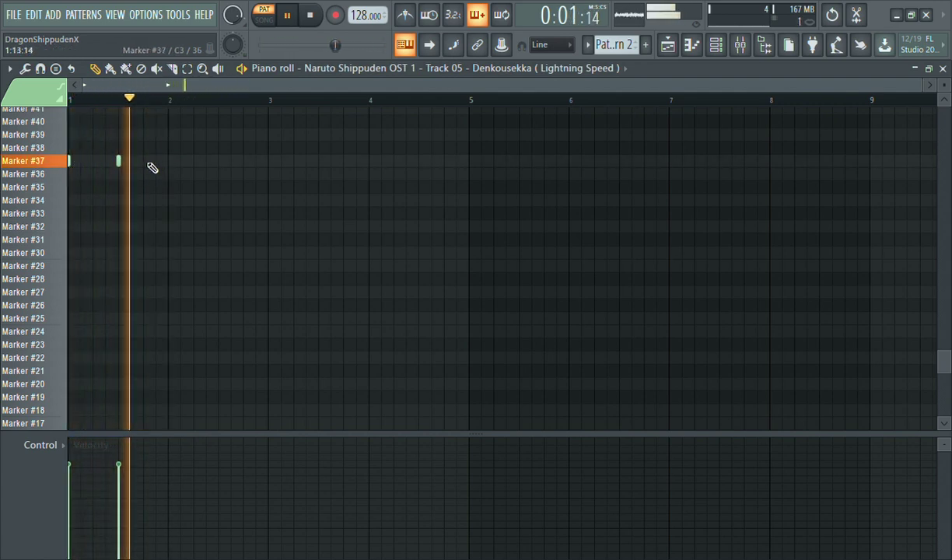
pyautogui.click(155, 167)
pyautogui.moveTo(151, 164); pyautogui.dragTo(145, 138)
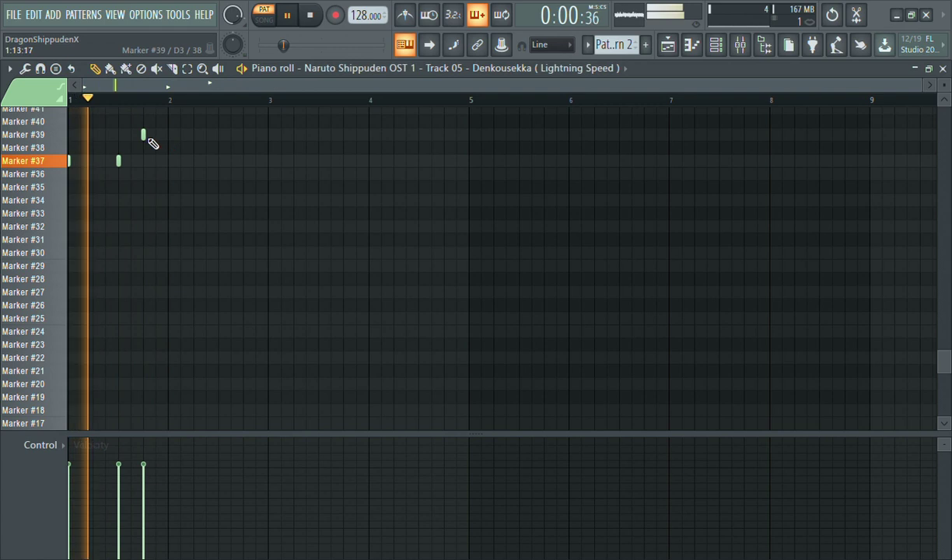
pyautogui.click(184, 121)
pyautogui.click(196, 122)
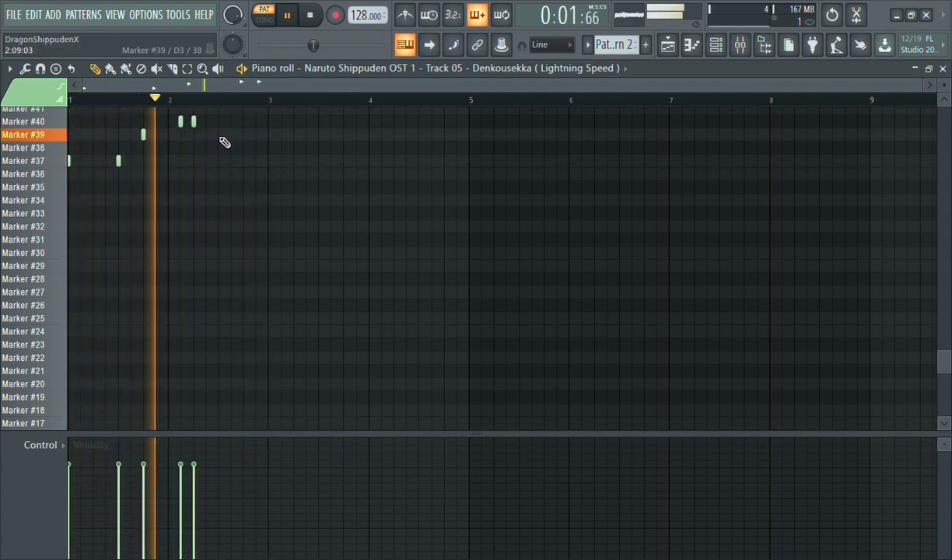
pyautogui.click(220, 148)
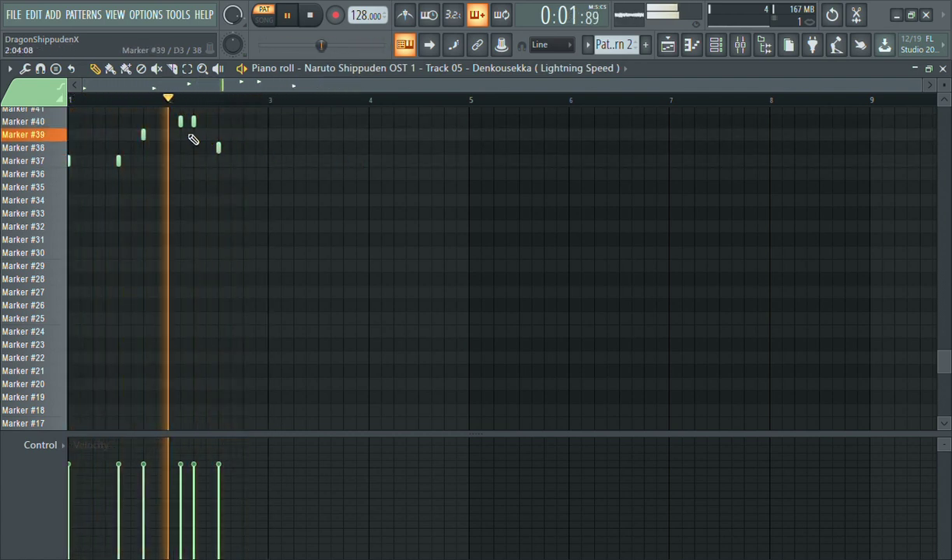
# Audition the sequence, move the opening slice to Marker #36 and set the second slice to Marker #37
pyautogui.moveTo(149, 139)
pyautogui.mouseDown()
pyautogui.moveTo(150, 213)
pyautogui.moveTo(148, 189)
pyautogui.mouseUp()
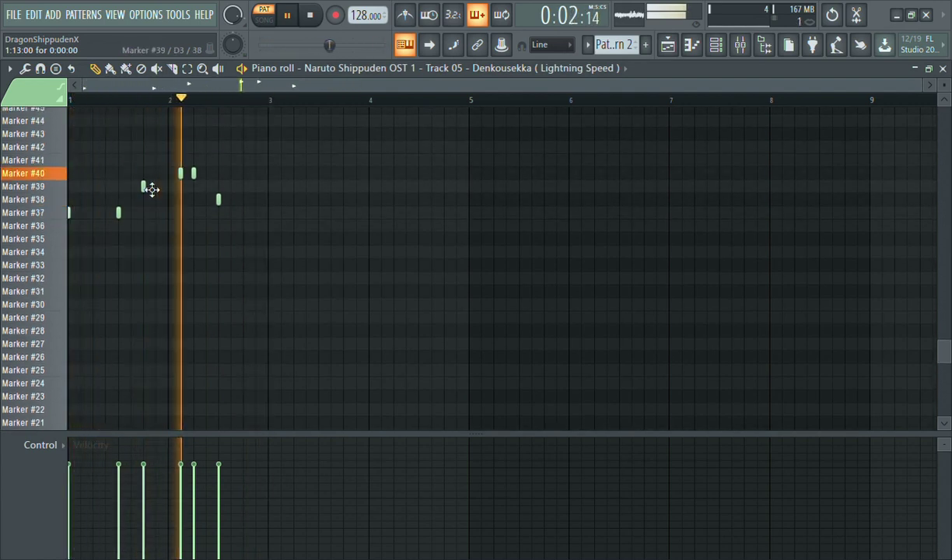
pyautogui.press('space')
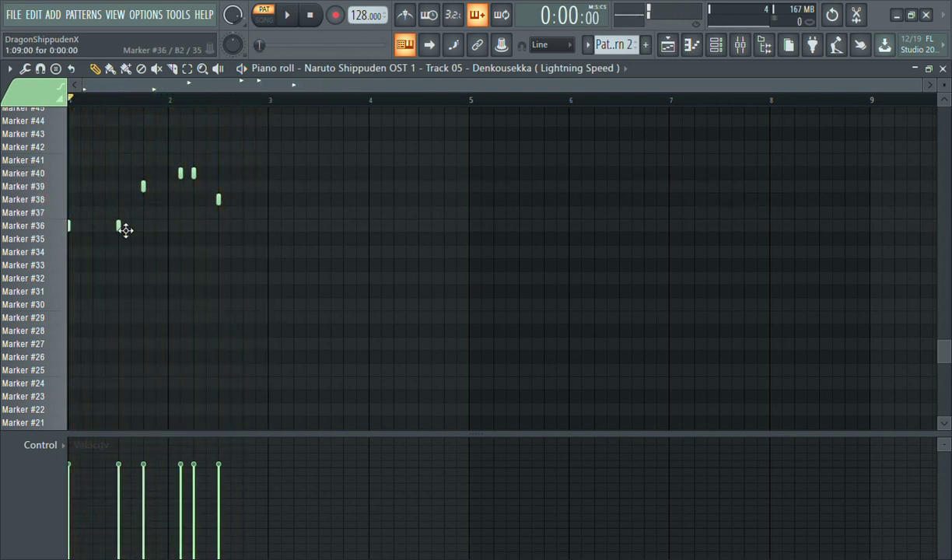
pyautogui.moveTo(127, 226); pyautogui.dragTo(127, 208)
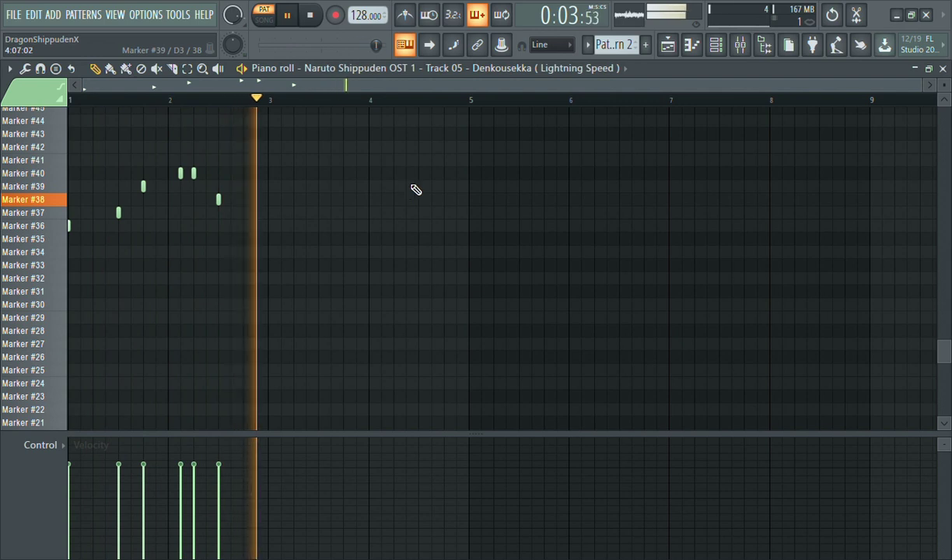
# Fill the NM - Mater HH hi-hat in Pattern 2 with a hit on every second step
pyautogui.click(715, 45)
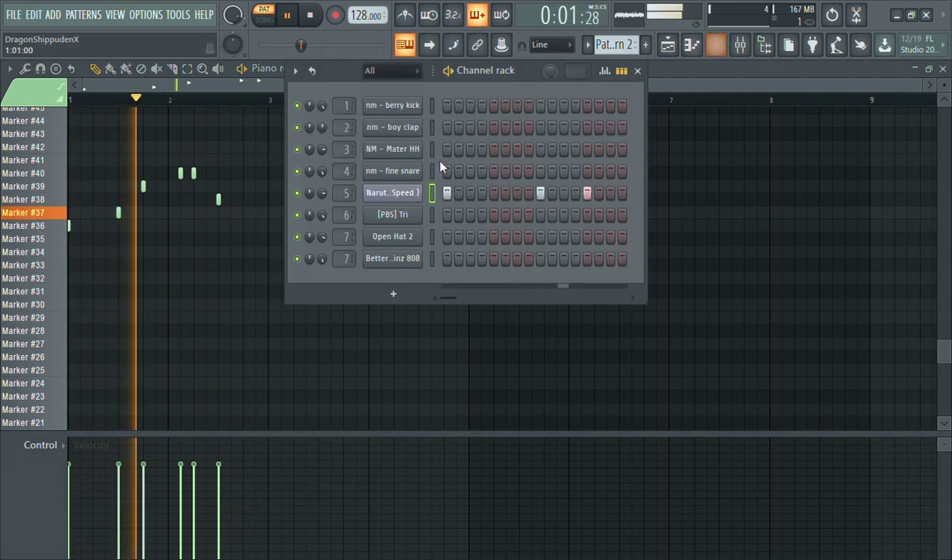
pyautogui.rightClick(395, 152)
pyautogui.click(613, 195)
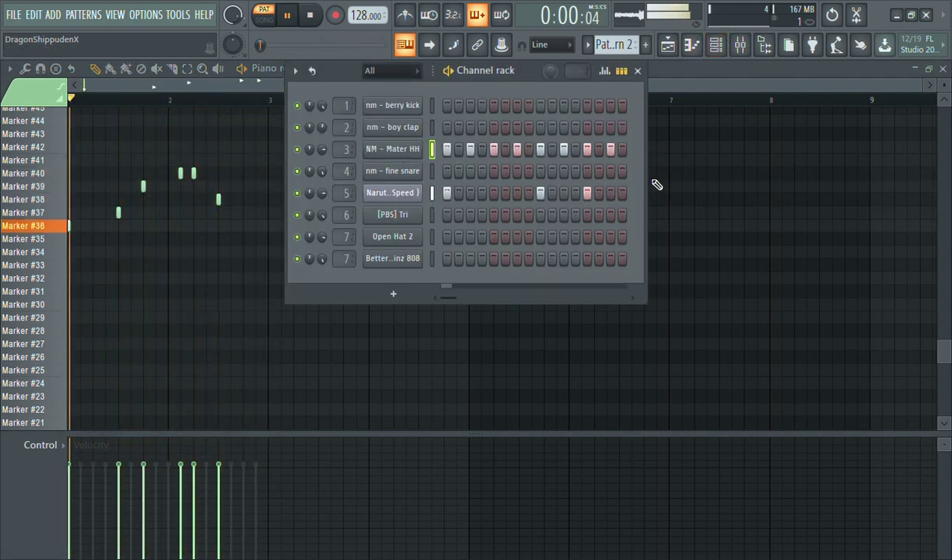
# Raise the two Marker #40 slices in bar 2 of the Naruto sample sequence to Marker #45
pyautogui.click(715, 44)
pyautogui.moveTo(166, 153); pyautogui.dragTo(217, 180)
pyautogui.hotkey('shift', 'Up')
pyautogui.hotkey('shift', 'Up')
pyautogui.hotkey('shift', 'Up')
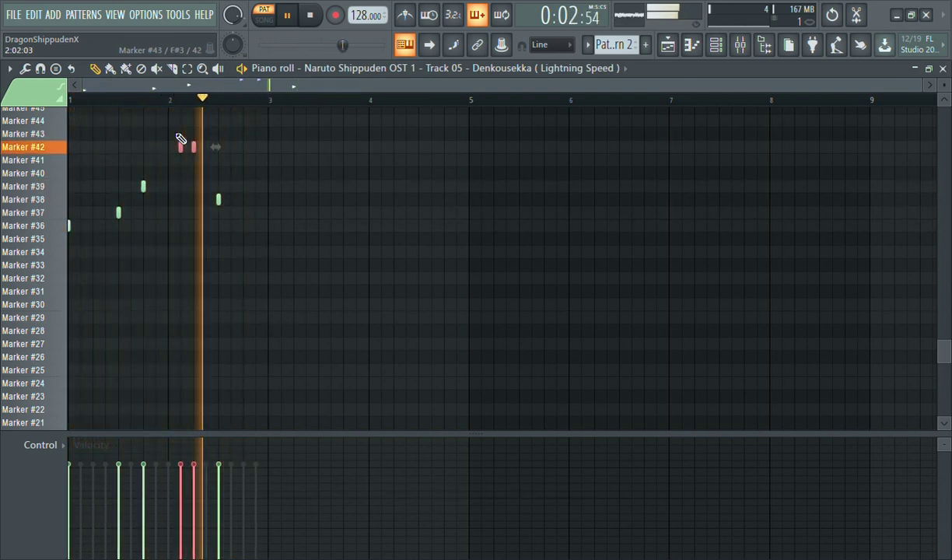
pyautogui.press('Down')
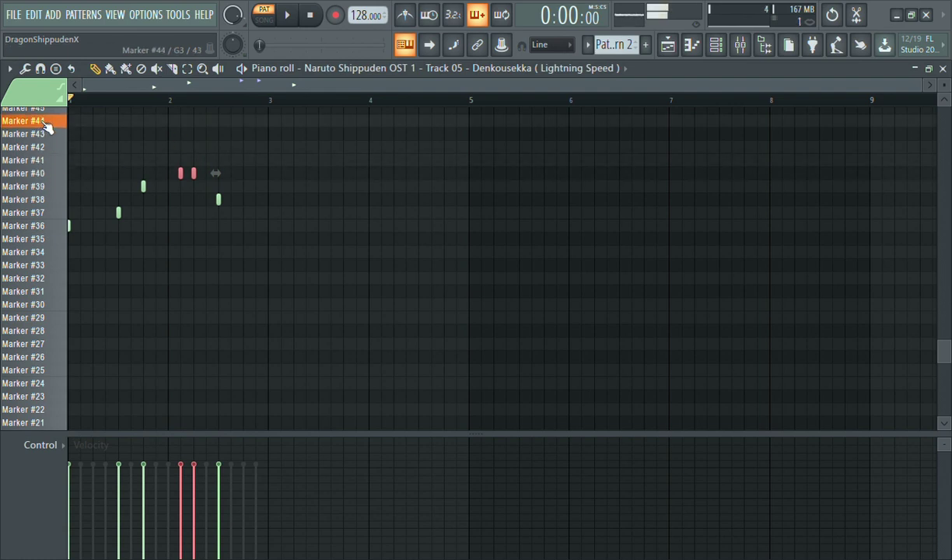
pyautogui.scroll(2, 45, 125)
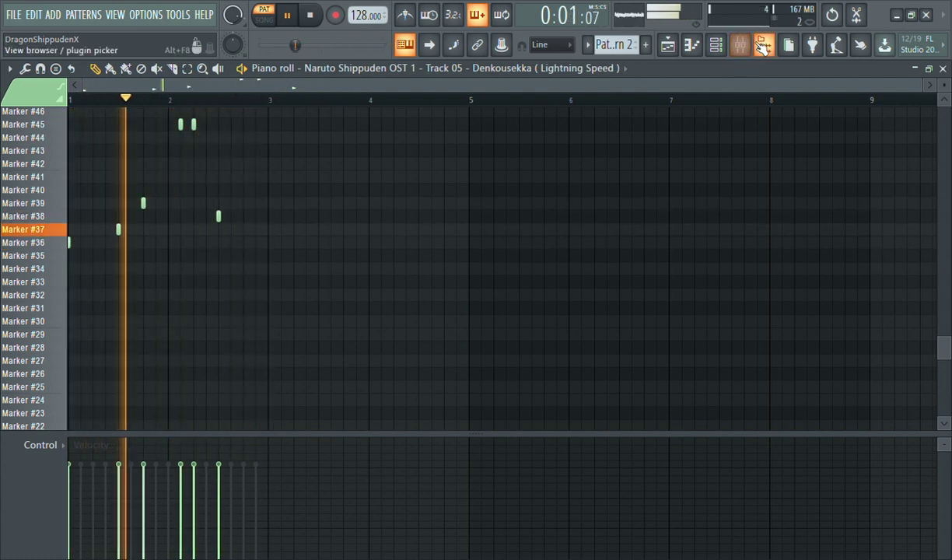
# Add TM-88 Snare & Clap 2 from the TM88 Nightmare Drum Kit's TM-88 Snares folder as a new channel
pyautogui.click(765, 44)
pyautogui.click(76, 272)
pyautogui.click(76, 263)
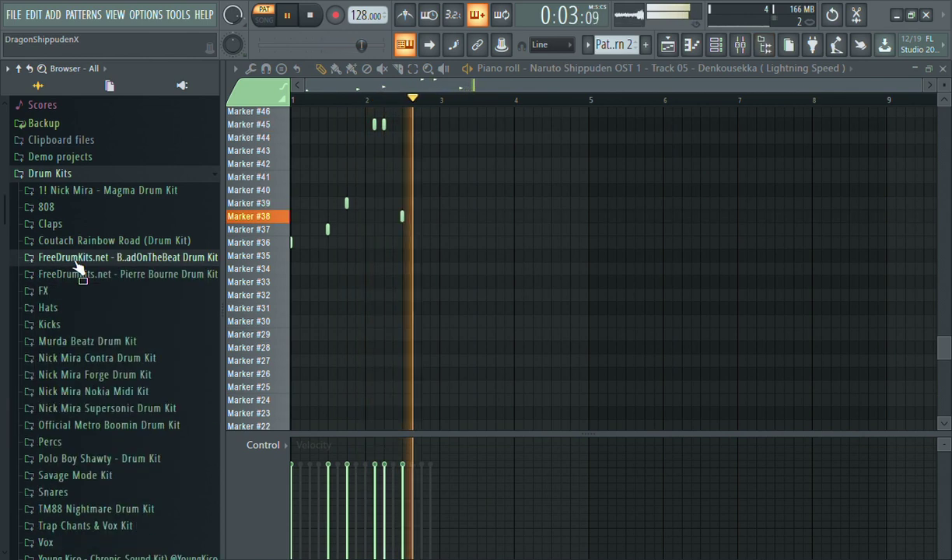
pyautogui.moveTo(4, 208); pyautogui.dragTo(4, 350)
pyautogui.click(70, 315)
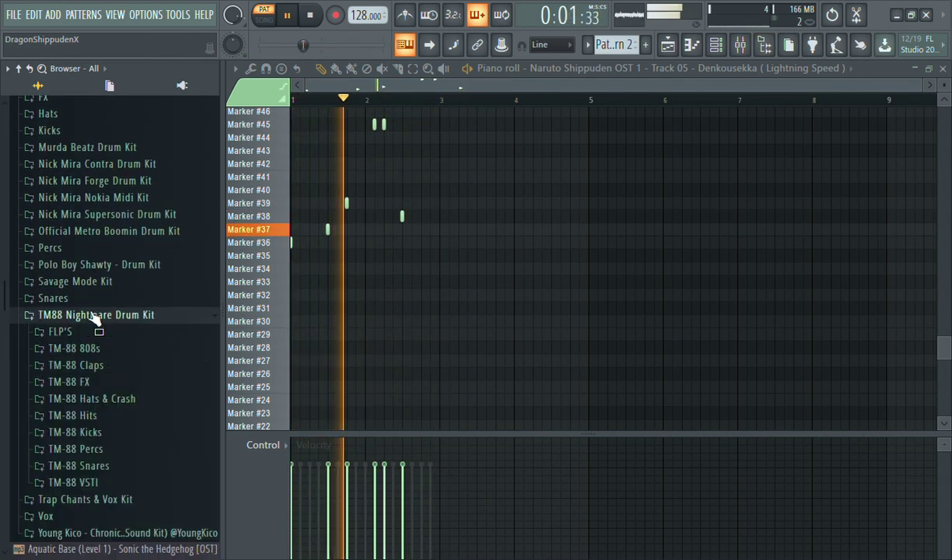
pyautogui.click(69, 464)
pyautogui.scroll(3, 95, 469)
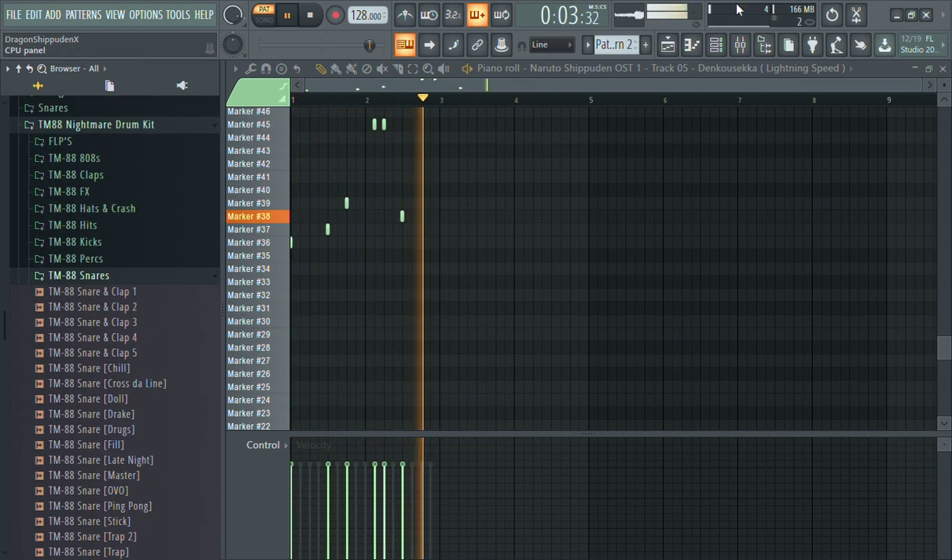
pyautogui.press('F6')
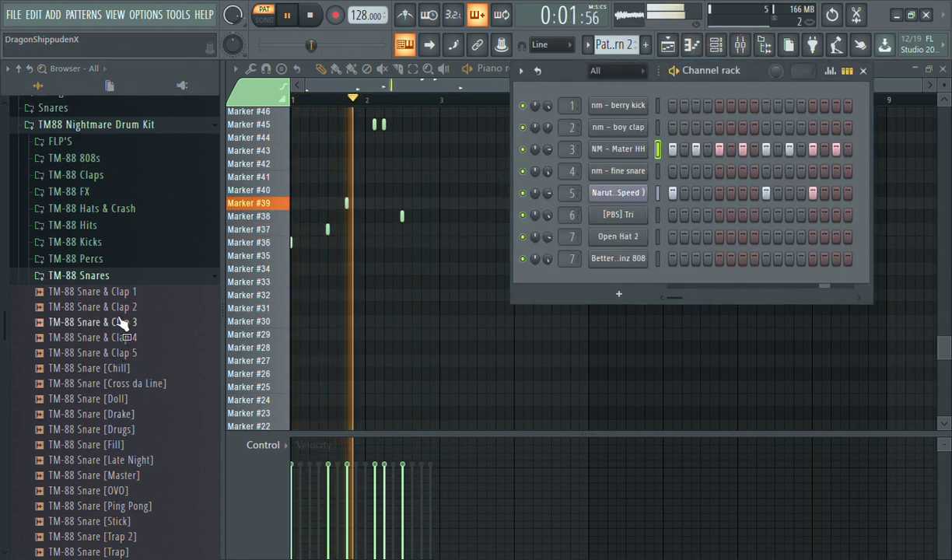
pyautogui.moveTo(66, 311); pyautogui.dragTo(603, 276)
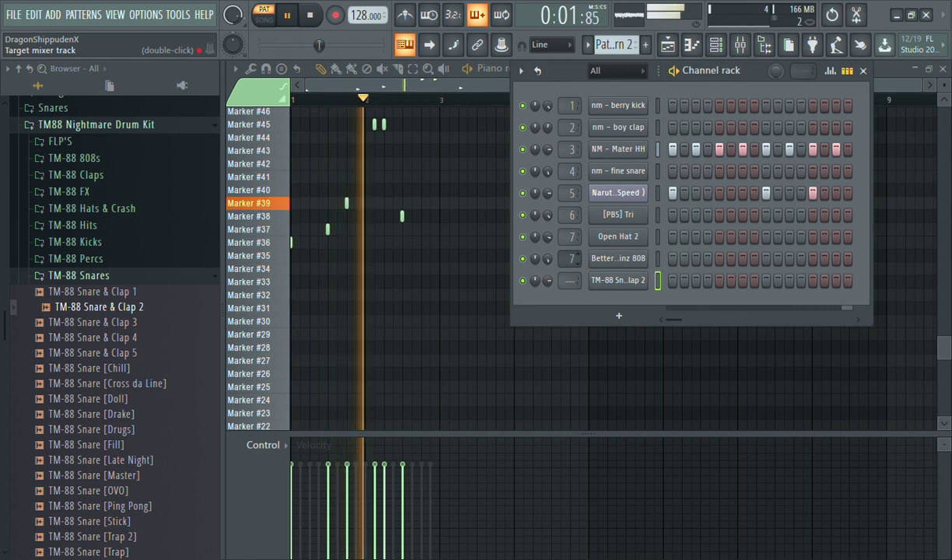
# Move the effects chain from mixer Insert 7 to Insert 8, routing the 808 to track 8 and TM-88 Snare & Clap 2 to track 9
pyautogui.click(739, 47)
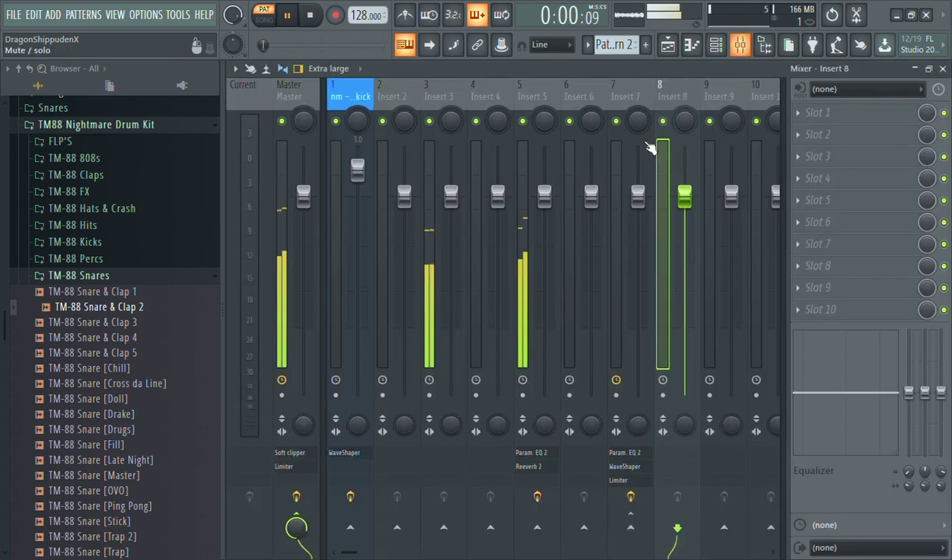
pyautogui.press('space')
pyautogui.click(630, 99)
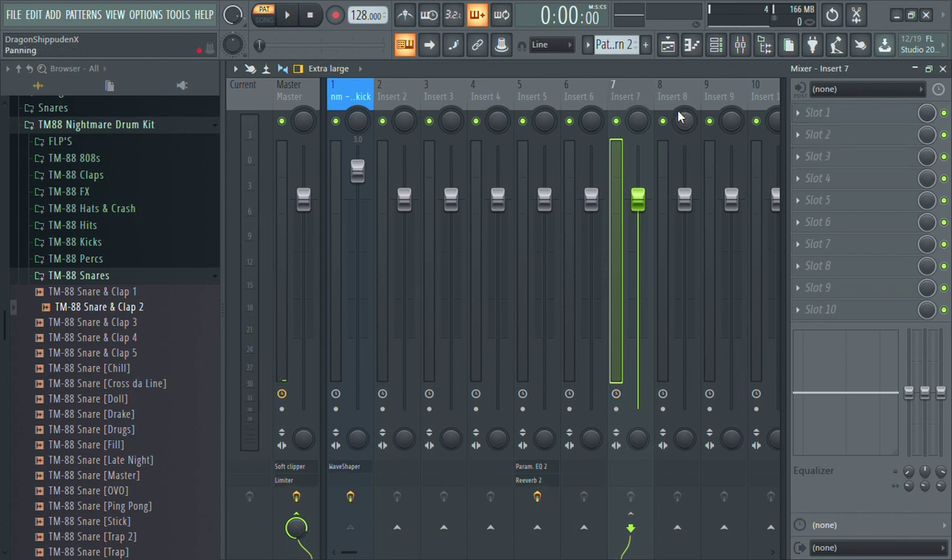
pyautogui.click(679, 99)
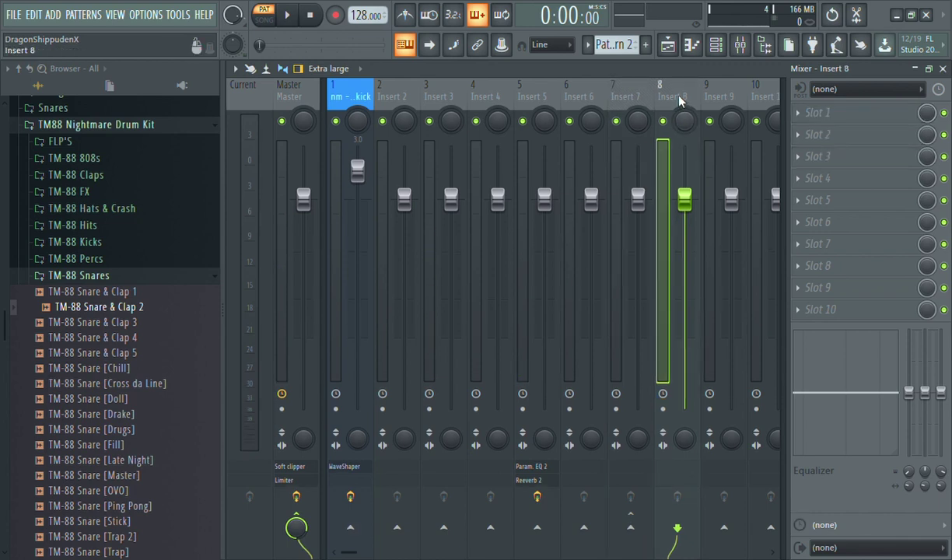
pyautogui.click(357, 106)
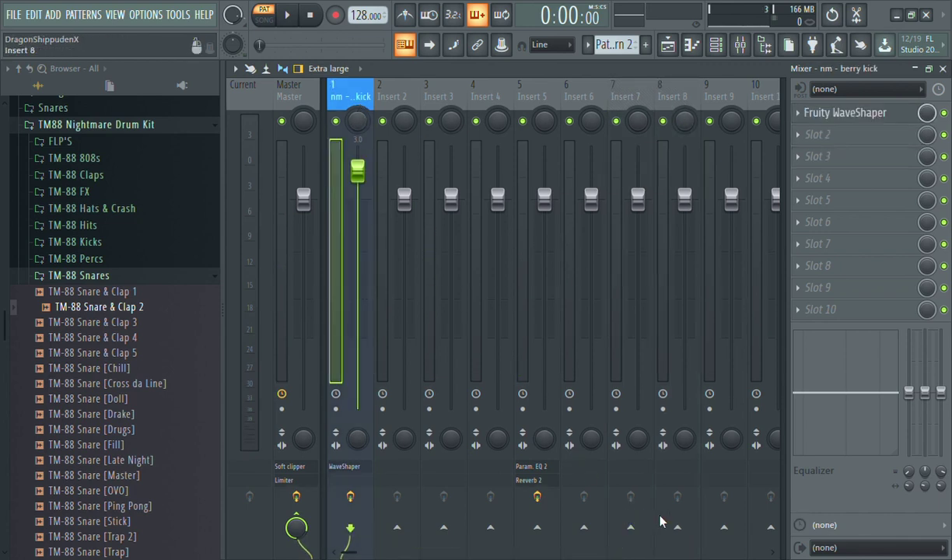
pyautogui.click(679, 99)
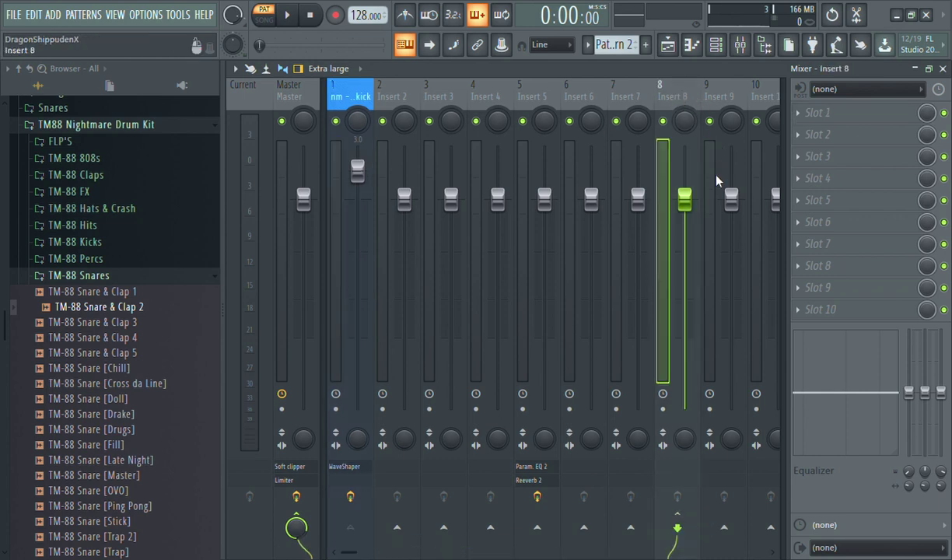
pyautogui.hotkey('ctrl', 'z')
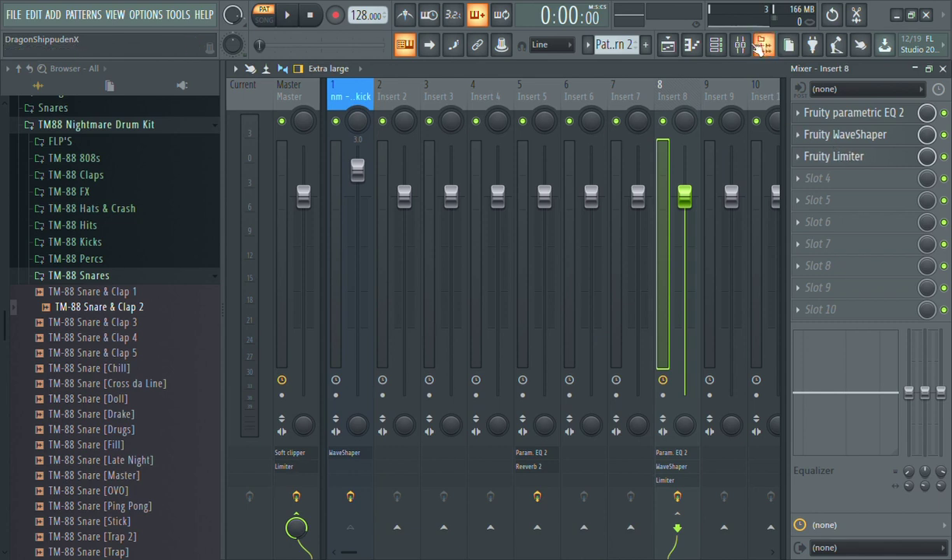
pyautogui.click(725, 46)
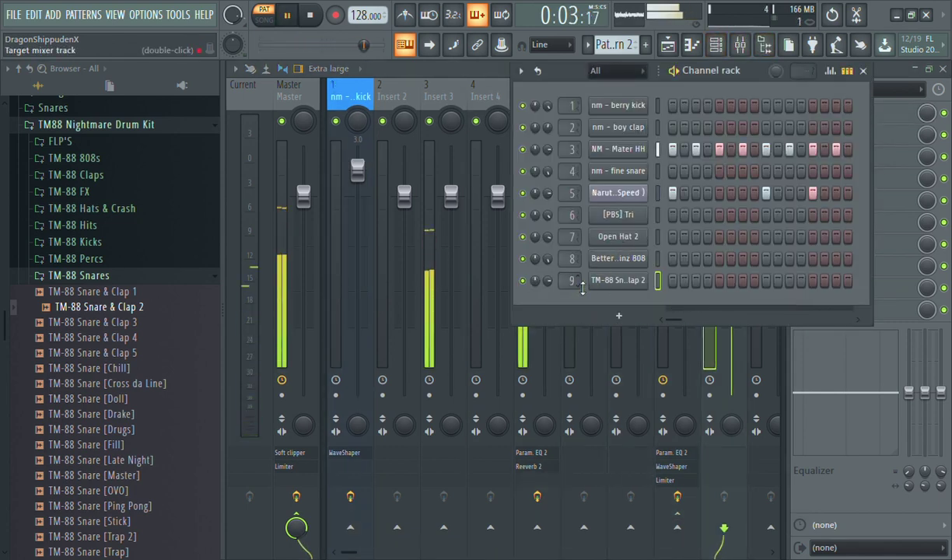
# Place a TM-88 Snare & Clap 2 hit in the middle of bar 1 and duplicate it into bar 2
pyautogui.click(667, 44)
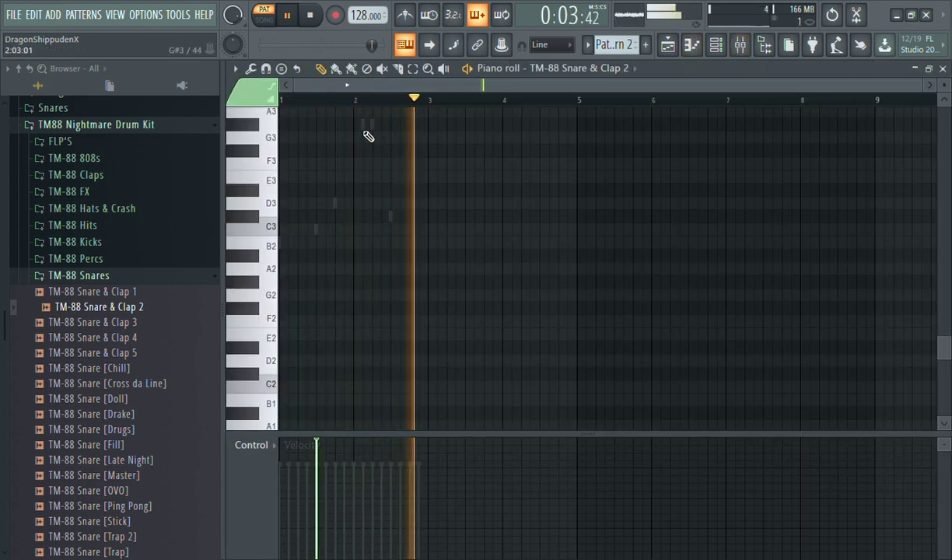
pyautogui.moveTo(361, 100); pyautogui.dragTo(1, 178)
pyautogui.hotkey('ctrl', 'Right')
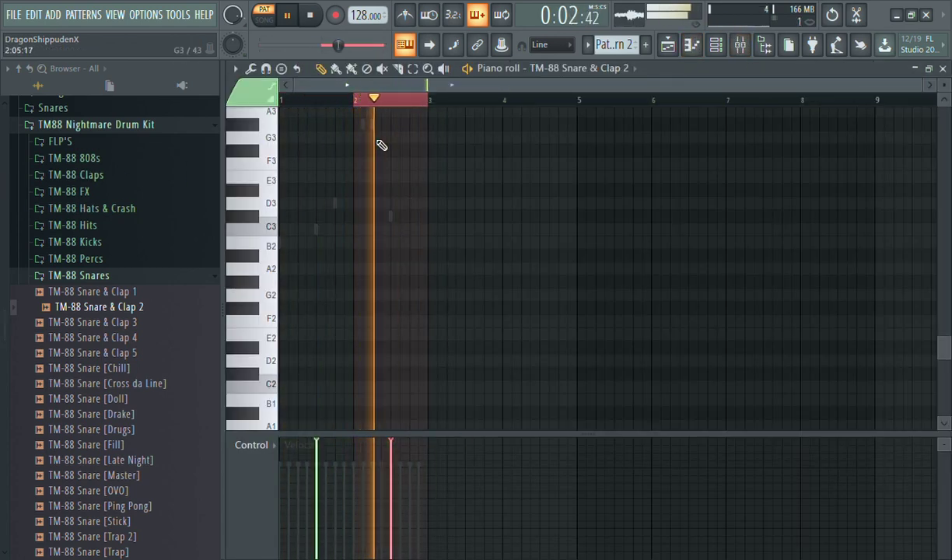
pyautogui.click(386, 101)
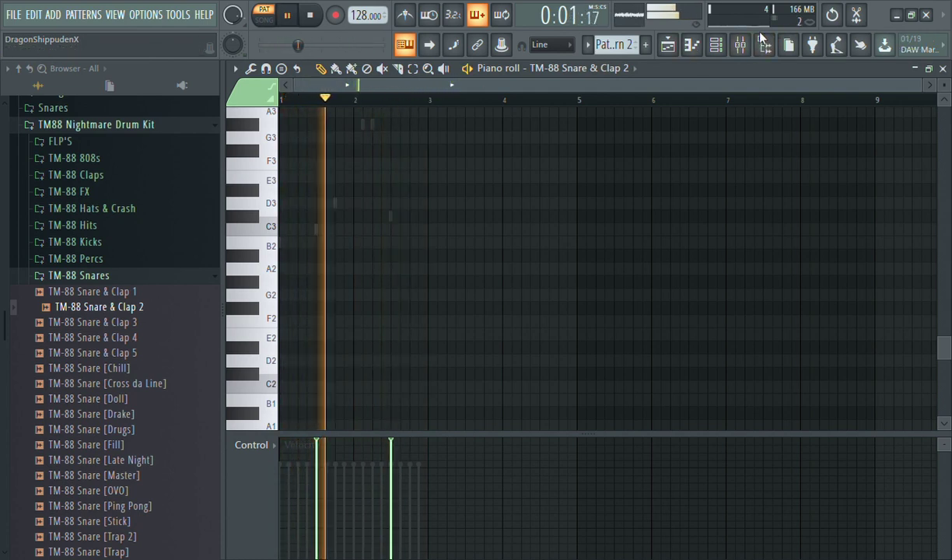
# Enable Normalize in the TM-88 Snare & Clap 2 sampler settings
pyautogui.click(715, 44)
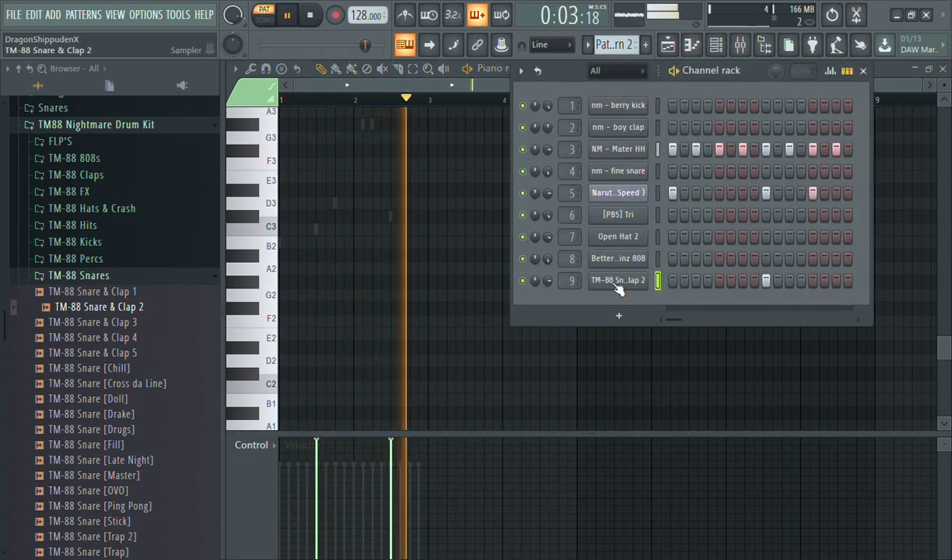
pyautogui.click(618, 280)
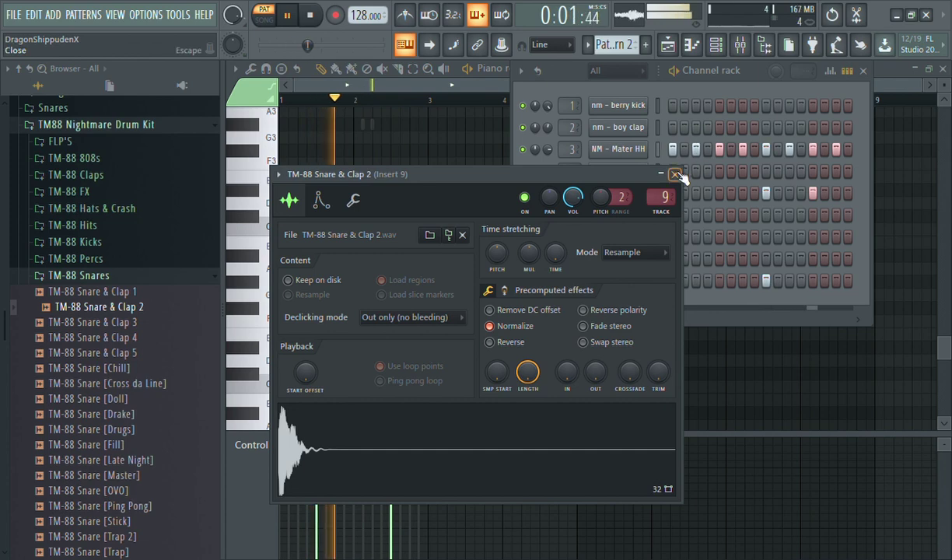
pyautogui.click(675, 174)
# Load Fruity Parametric EQ 2 on the TM-88 Snare & Clap 2 track, cut the lows and slightly boost band 6 around 2.6 kHz
pyautogui.click(740, 44)
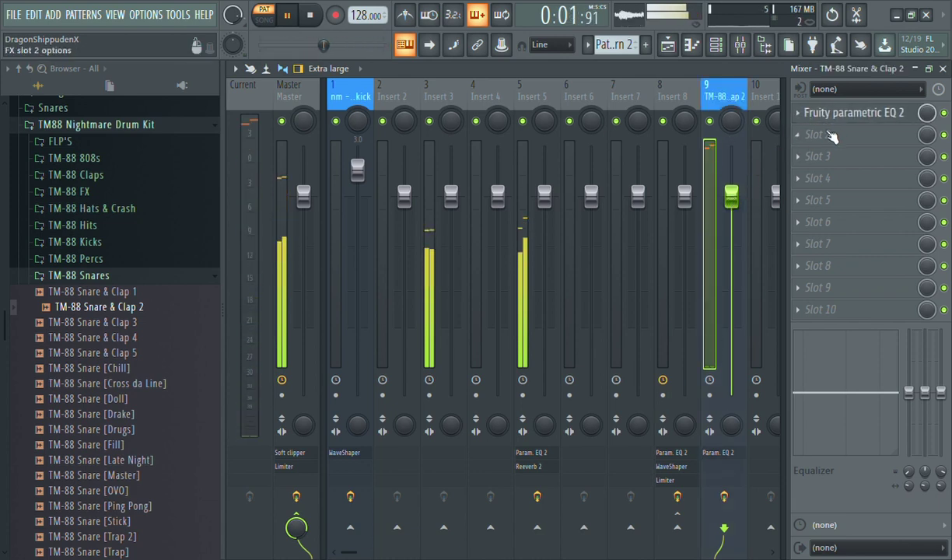
pyautogui.click(824, 113)
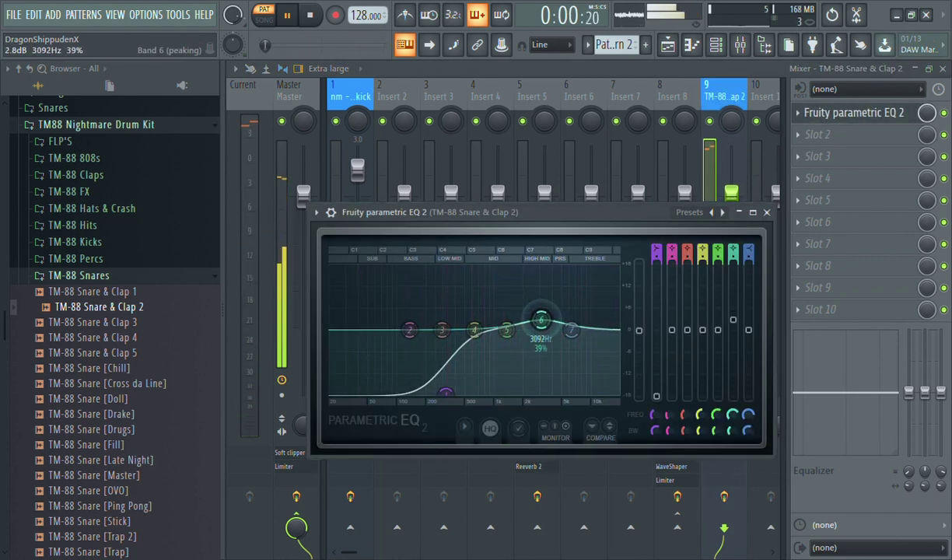
pyautogui.moveTo(533, 319); pyautogui.dragTo(534, 323)
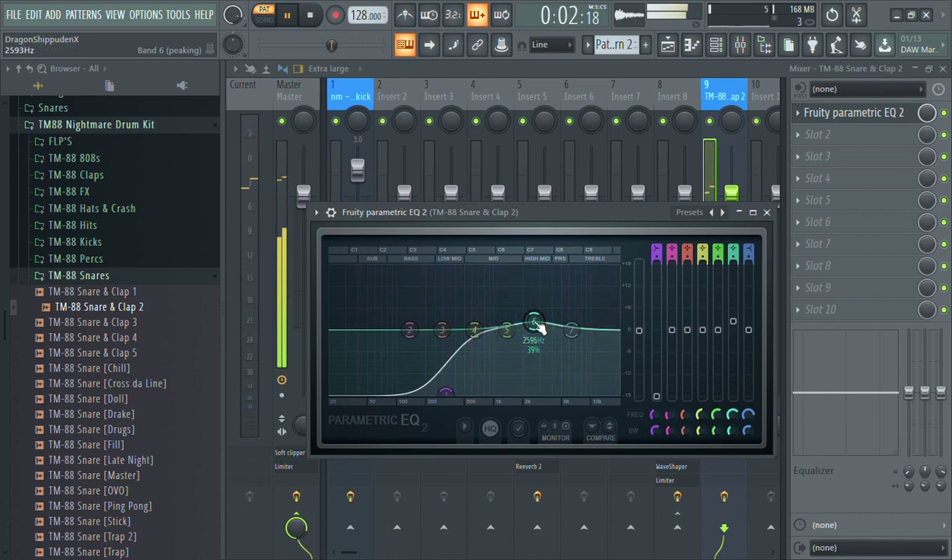
pyautogui.click(822, 114)
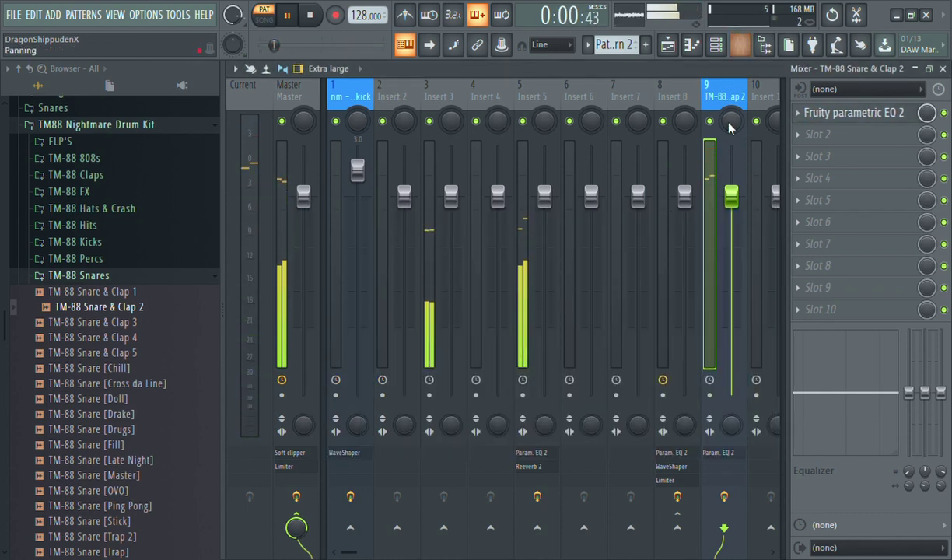
# Lengthen the Naruto sample slices to fill the gaps up to bar 3 and remove the stray Marker #40 note
pyautogui.click(716, 46)
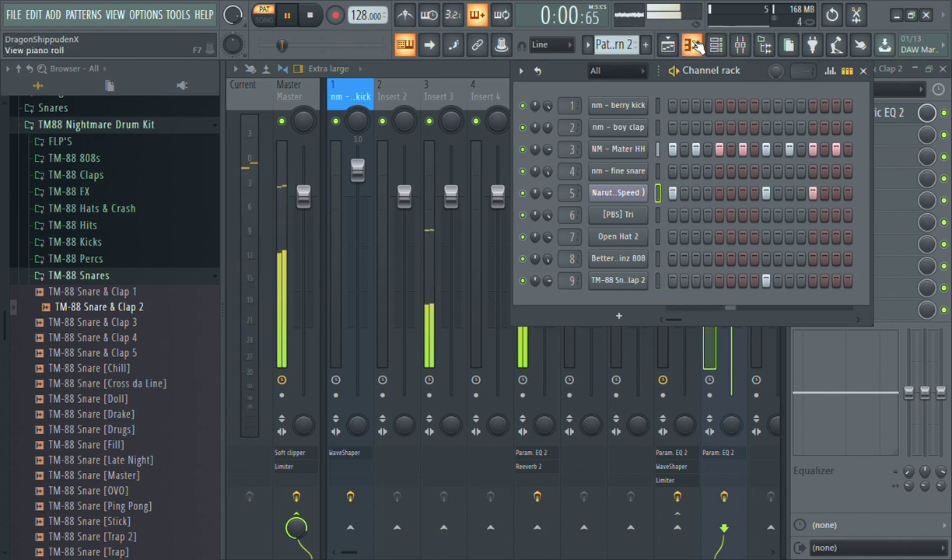
pyautogui.click(694, 45)
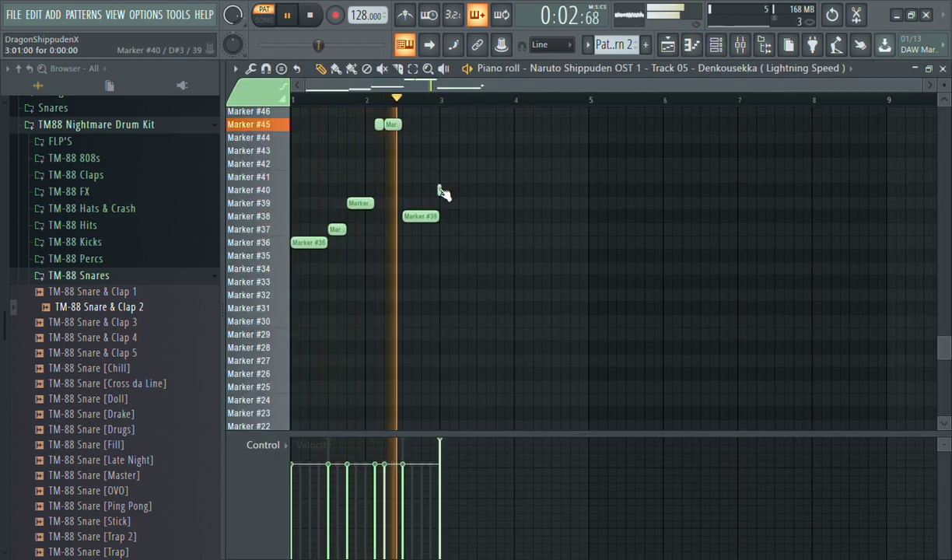
pyautogui.press('space')
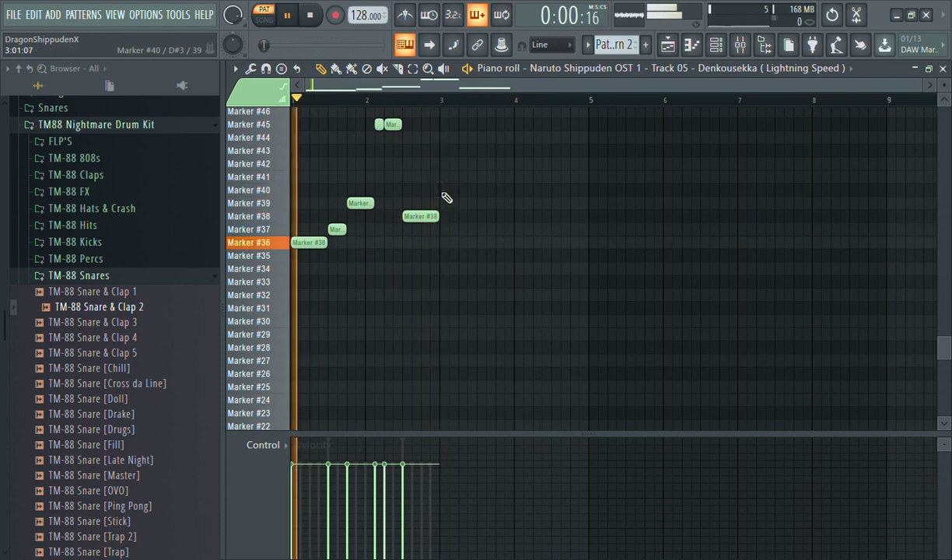
# Place nm - berry kick hits on steps 1 and 15 of bar 1 and steps 5 and 11 of bar 2
pyautogui.click(715, 44)
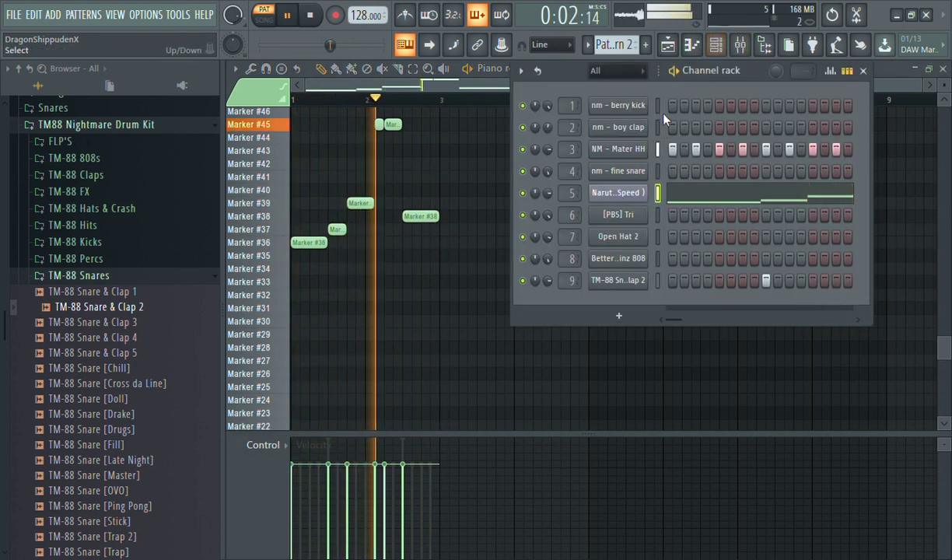
pyautogui.click(834, 106)
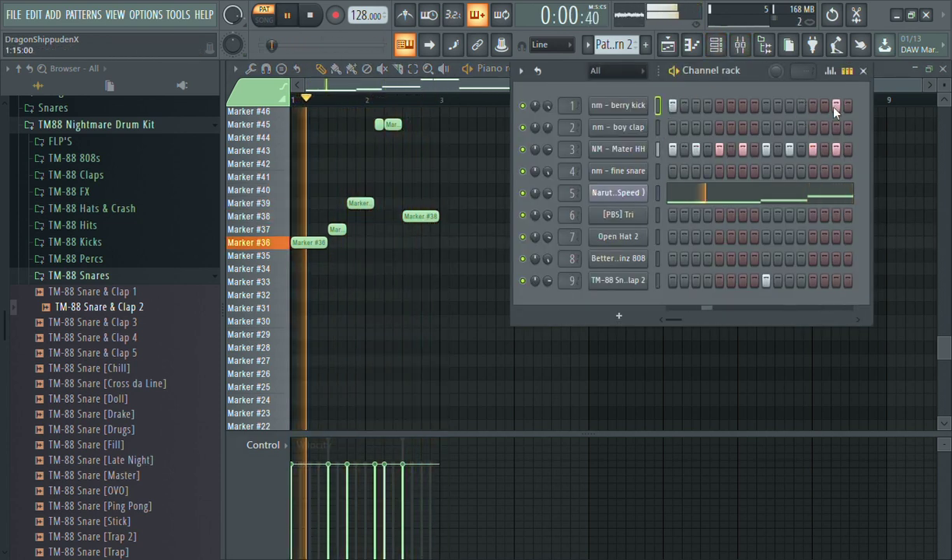
pyautogui.click(690, 45)
pyautogui.scroll(8, 385, 178)
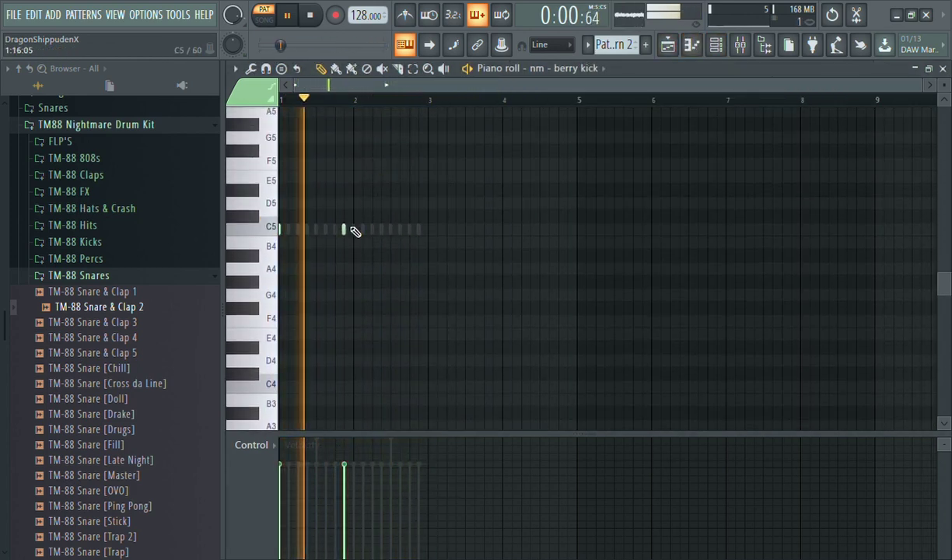
pyautogui.click(373, 229)
pyautogui.click(400, 229)
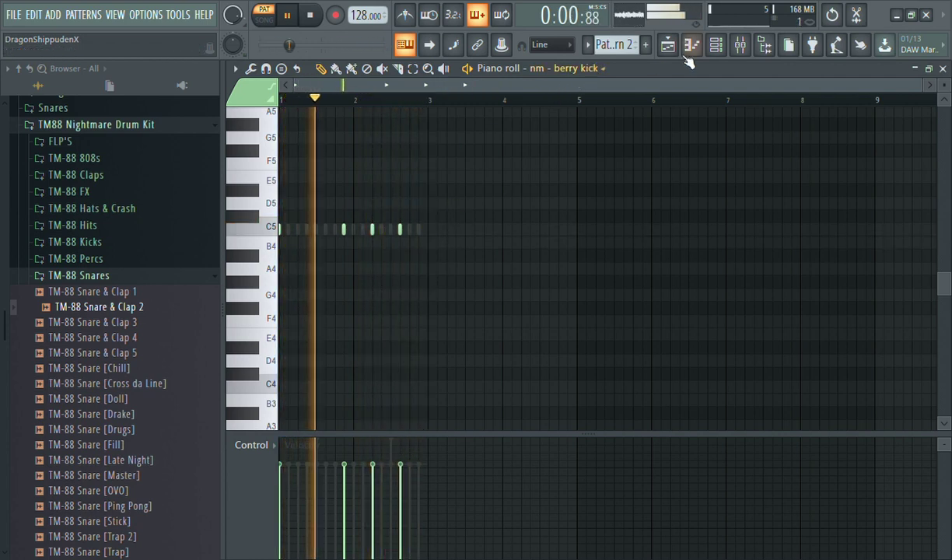
# Collapse the TM88 Nightmare Drum Kit folder and repeat the two-bar Naruto slice sequence through bar 8
pyautogui.click(716, 46)
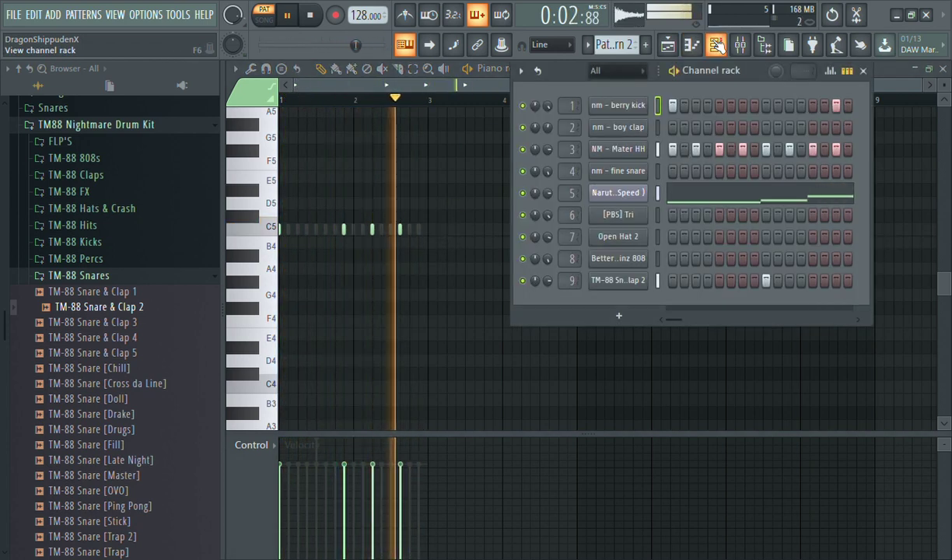
pyautogui.click(657, 148)
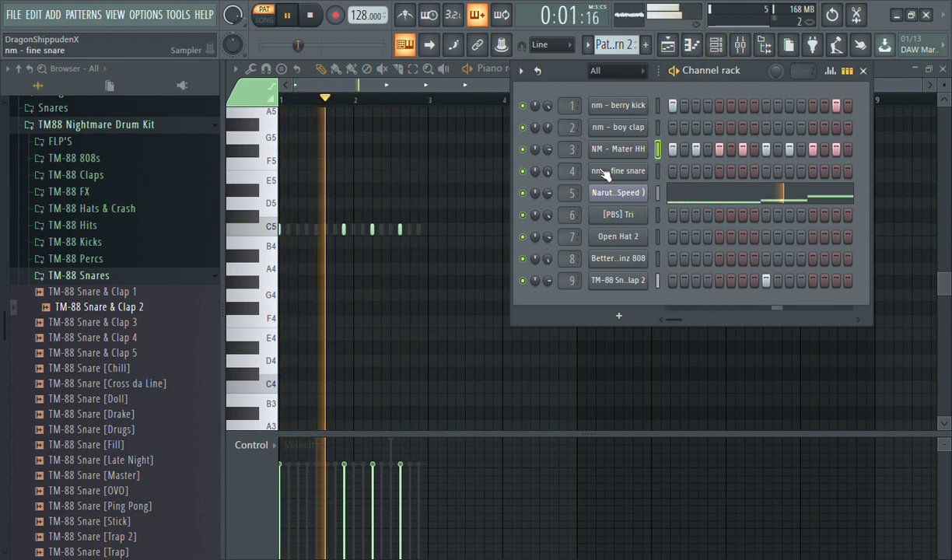
pyautogui.click(78, 275)
pyautogui.click(137, 126)
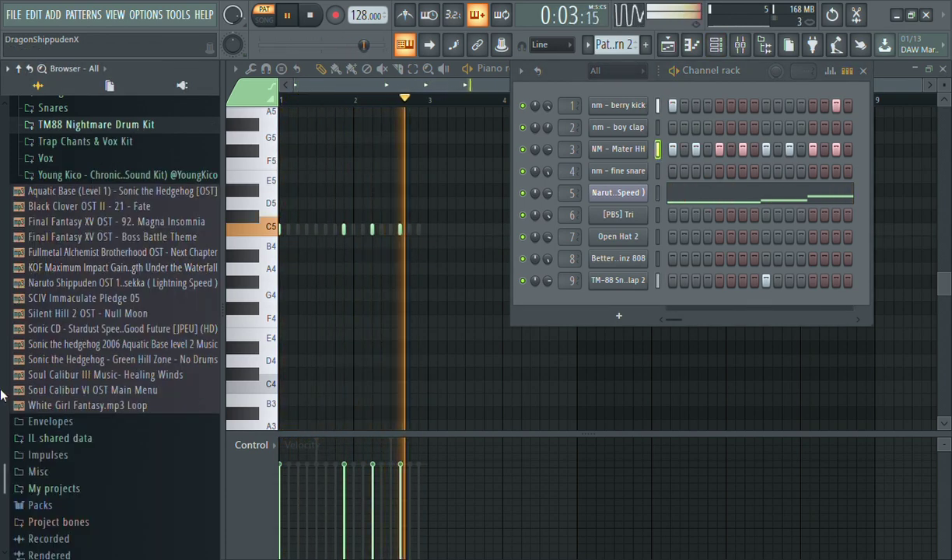
pyautogui.click(705, 194)
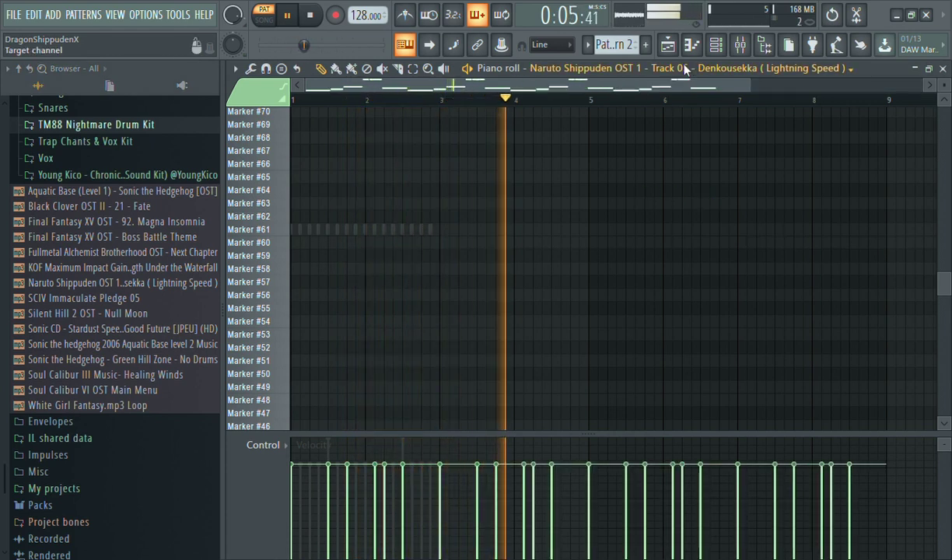
# Repeat the two-bar TM-88 Snare & Clap 2 pattern on C5 through bar 8
pyautogui.press('Up')
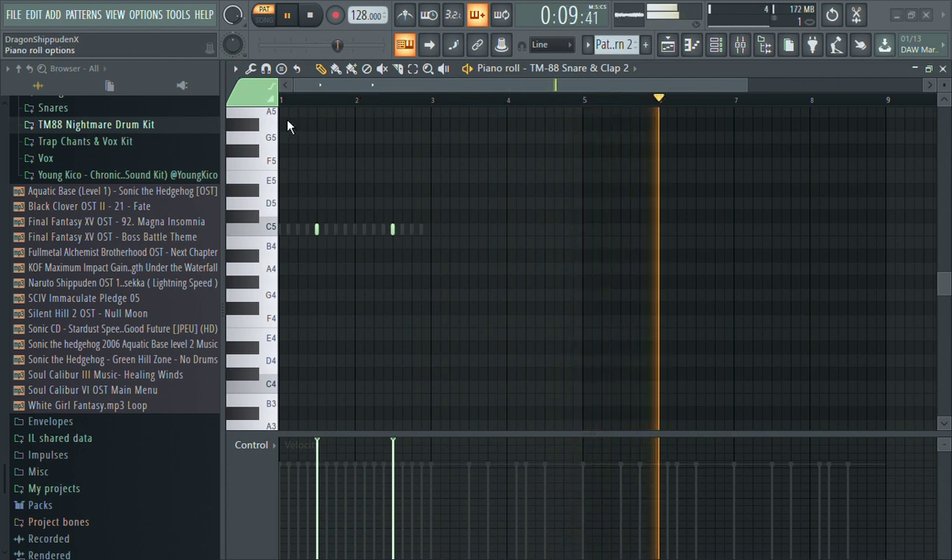
pyautogui.hotkey('ctrl', 'v')
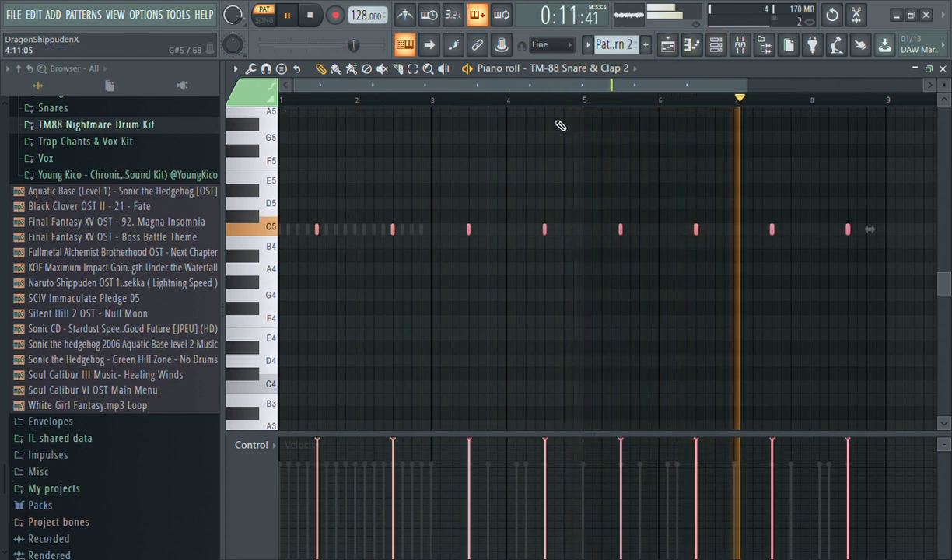
# Open the NM - Mater HH hi-hat channel in the piano roll
pyautogui.press('F6')
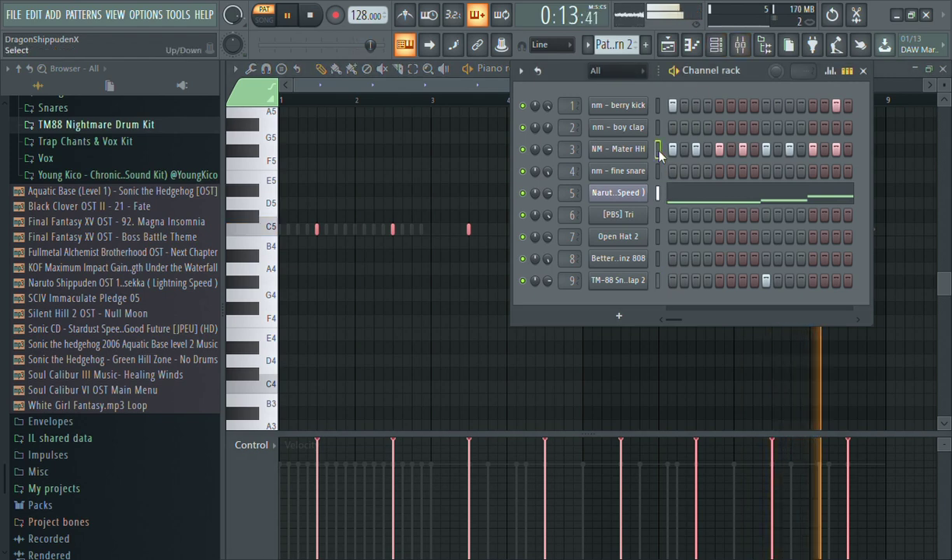
pyautogui.click(716, 45)
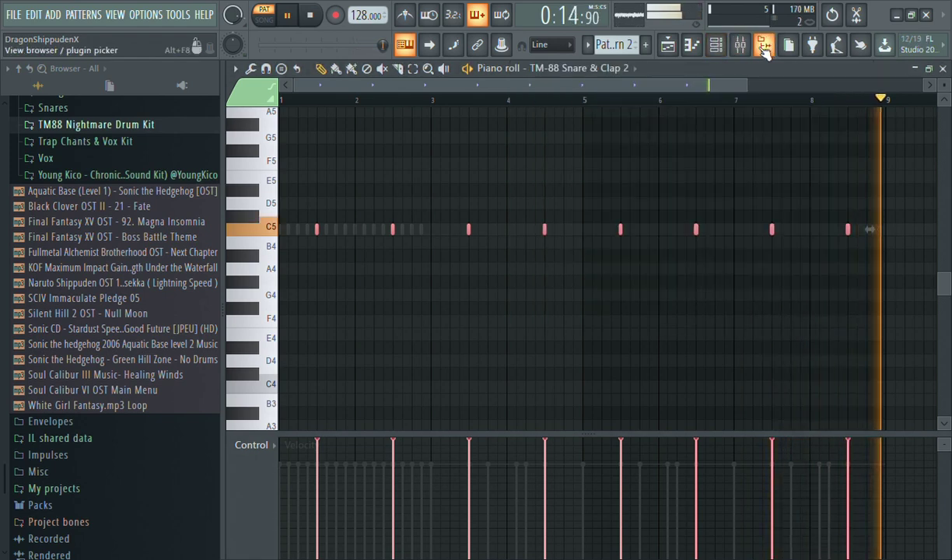
pyautogui.click(610, 68)
pyautogui.click(589, 132)
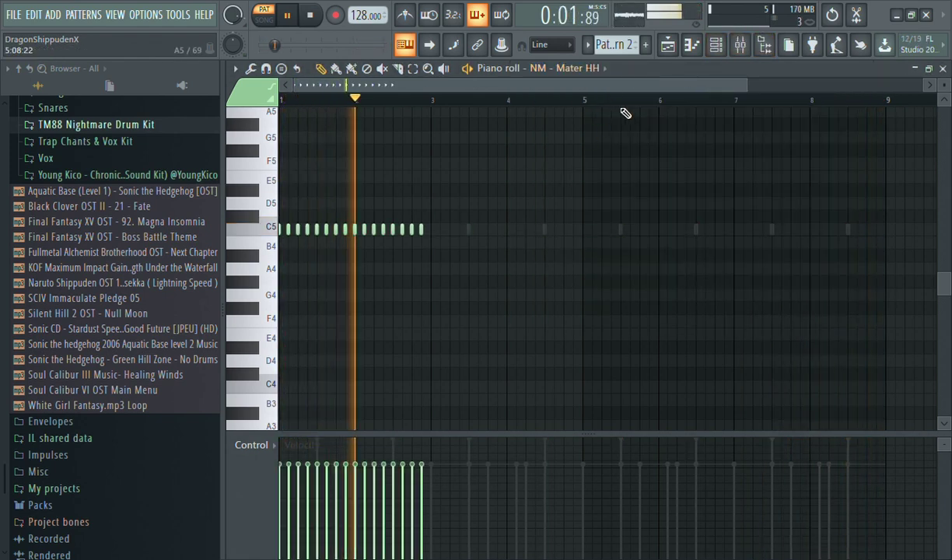
pyautogui.click(717, 44)
pyautogui.click(717, 44)
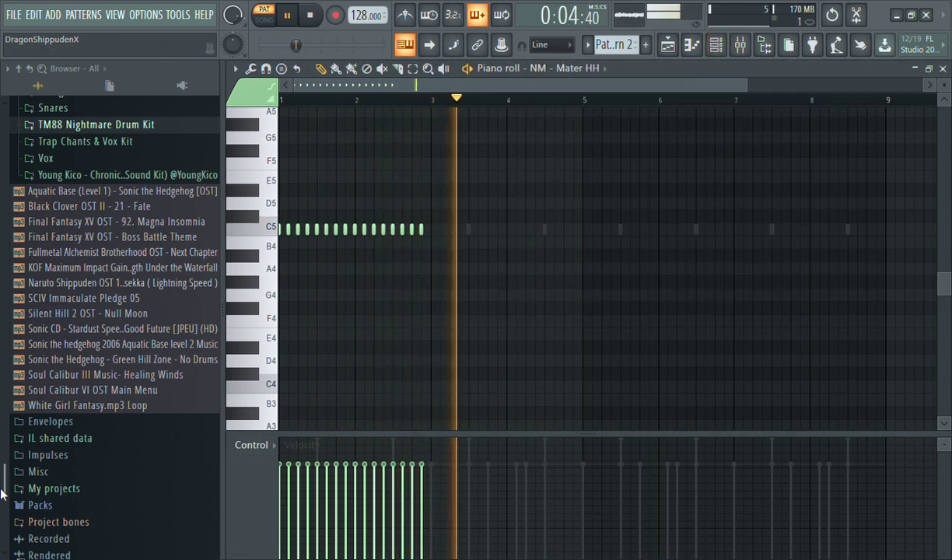
# Browse to the Nick Mira Nokia Midi Kit folder and open its list of hi-hat MIDI patterns
pyautogui.moveTo(7, 490); pyautogui.dragTo(11, 314)
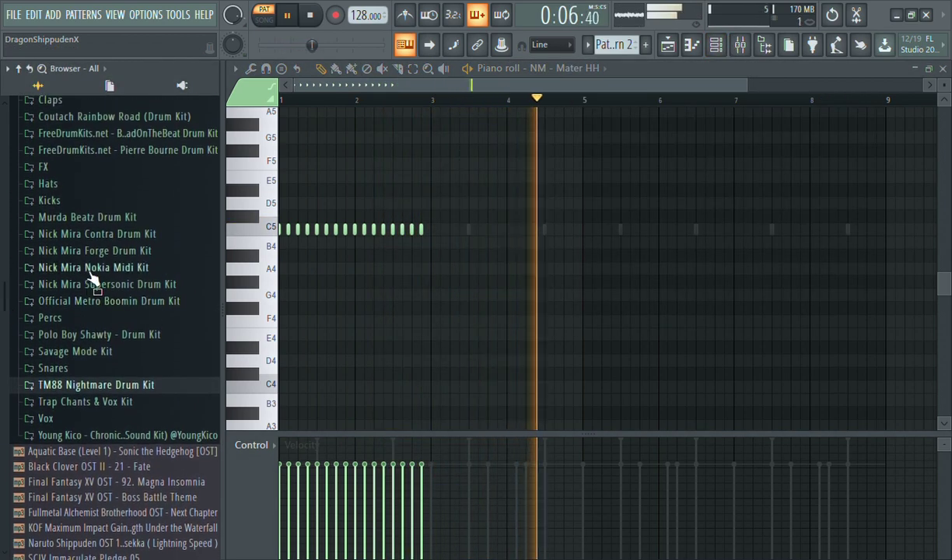
pyautogui.click(89, 266)
pyautogui.click(70, 135)
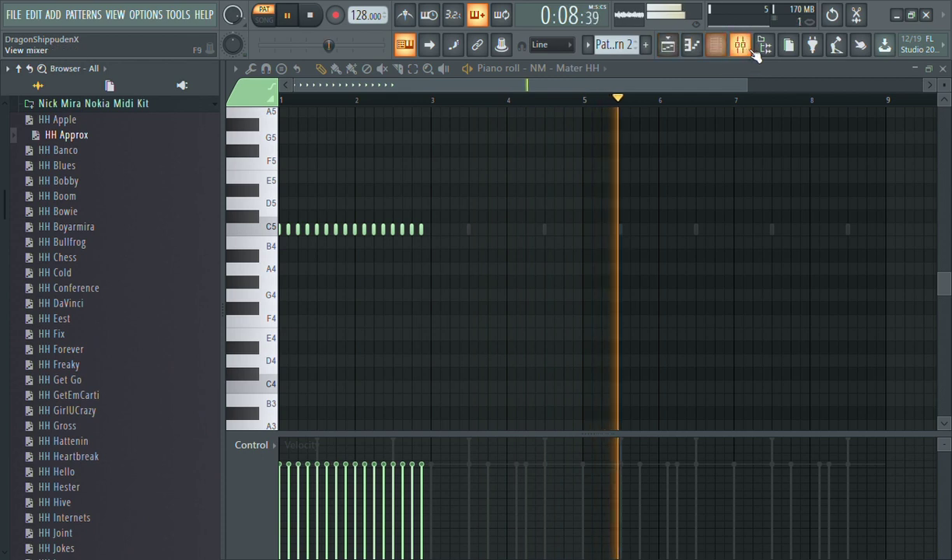
pyautogui.click(764, 47)
pyautogui.click(764, 47)
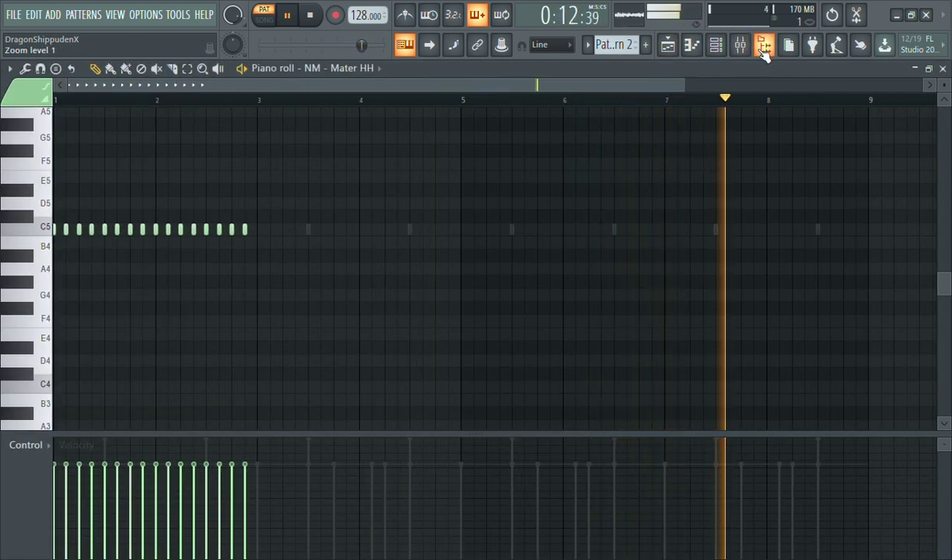
pyautogui.click(764, 47)
# Load the HH Boom MIDI pattern into the NM - Mater HH piano roll and audition it
pyautogui.click(87, 180)
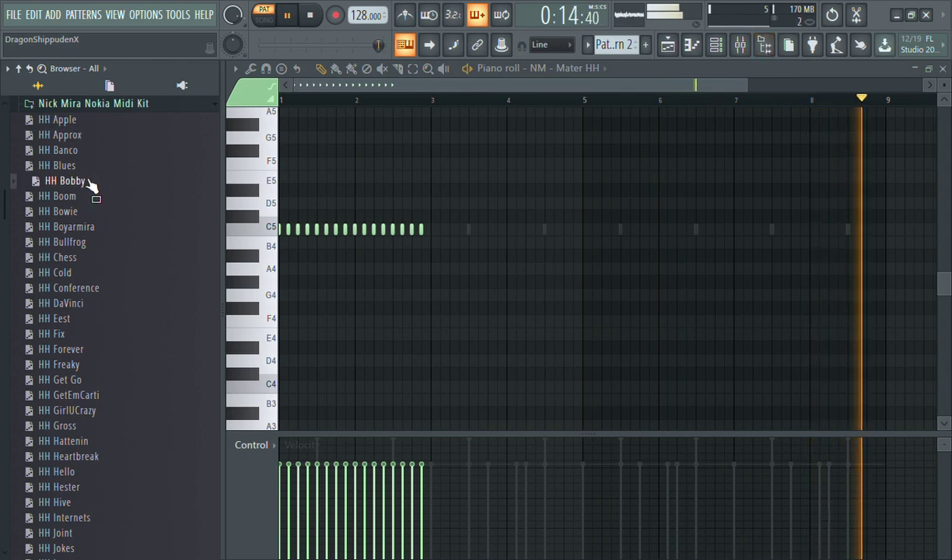
pyautogui.click(100, 192)
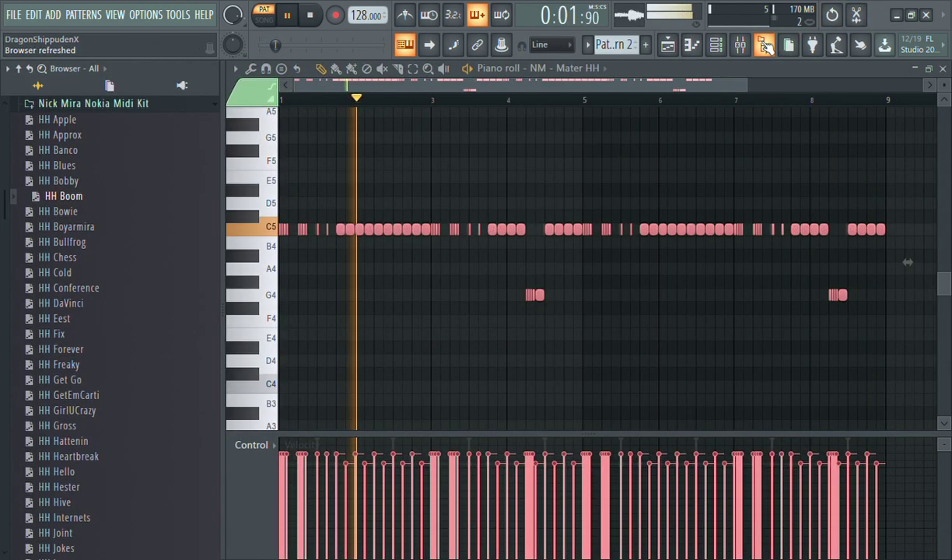
pyautogui.click(764, 46)
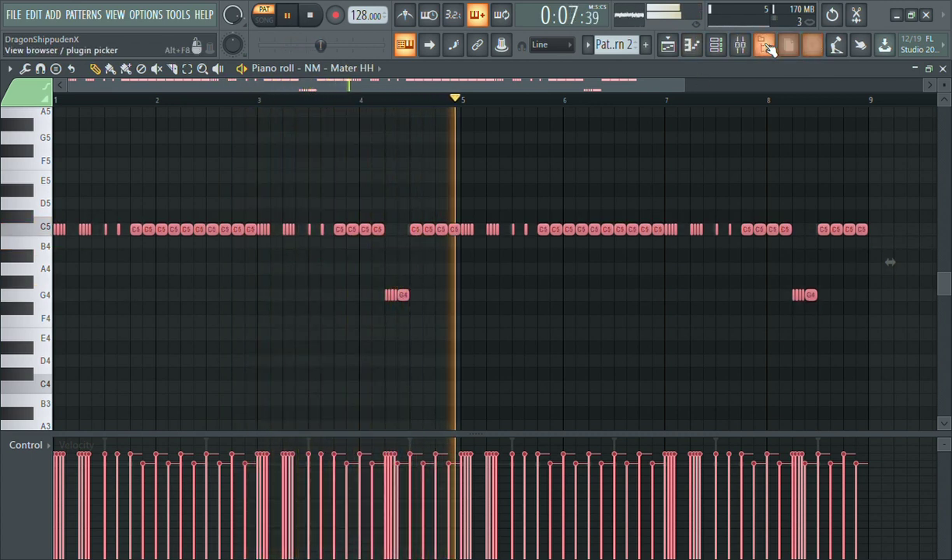
pyautogui.click(764, 45)
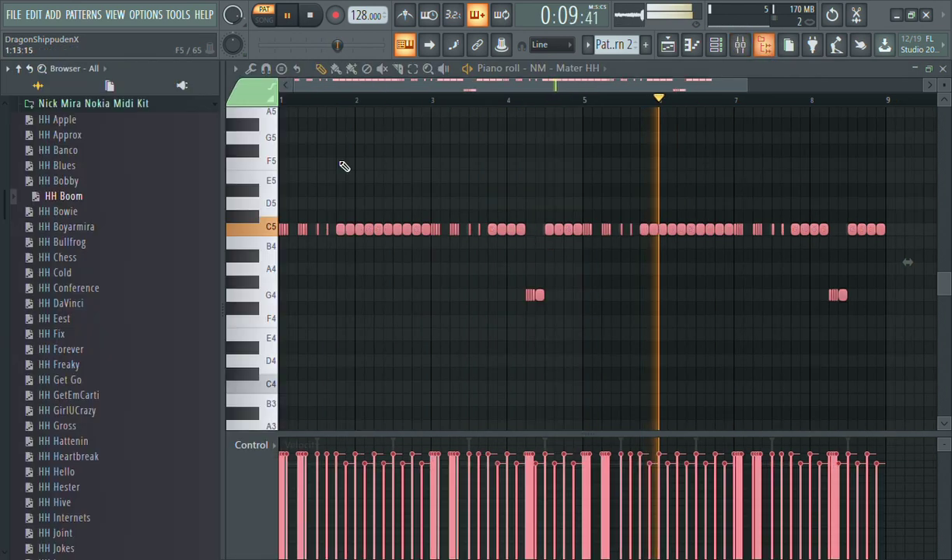
# Replace the NM - Mater HH notes with the HH Boyarmira MIDI pattern, deselect them and hide the browser
pyautogui.press('Down')
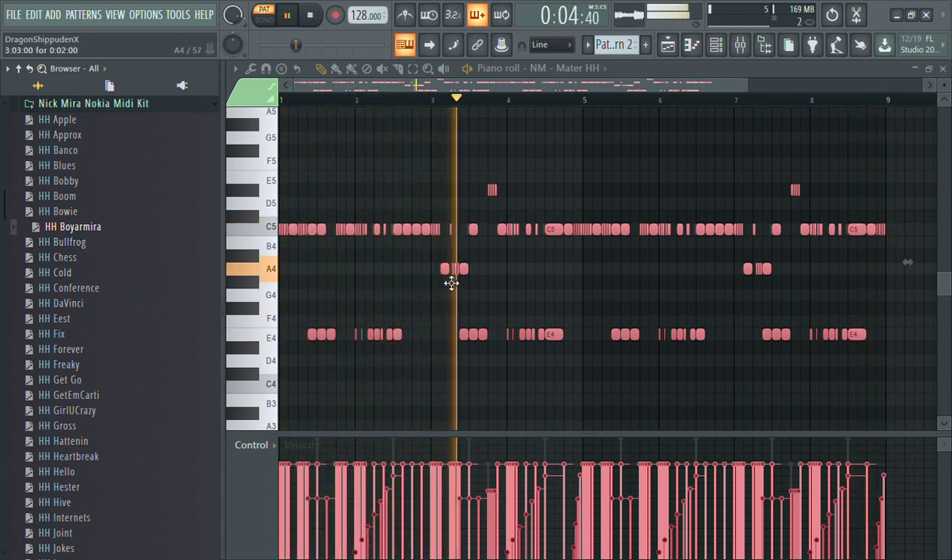
pyautogui.keyDown('ctrl'); pyautogui.click(455, 209); pyautogui.keyUp('ctrl')
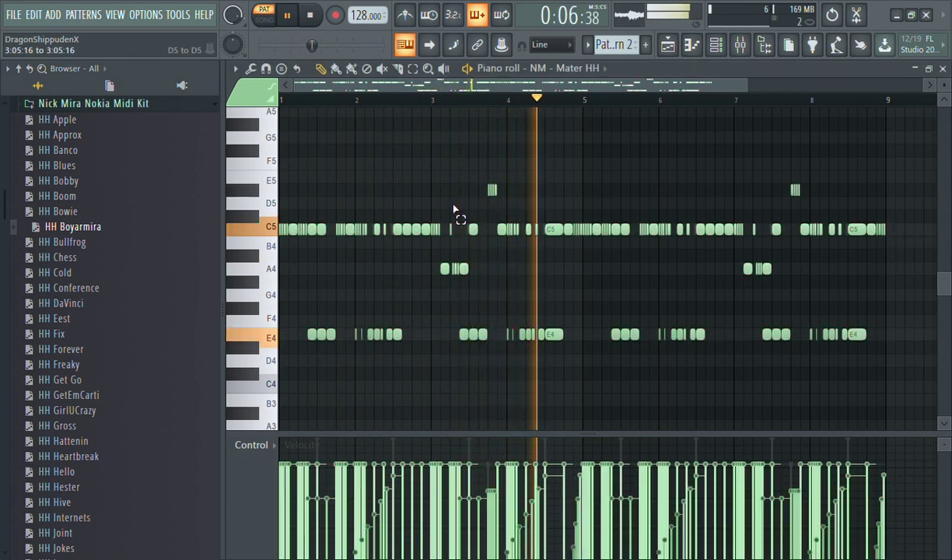
pyautogui.click(764, 45)
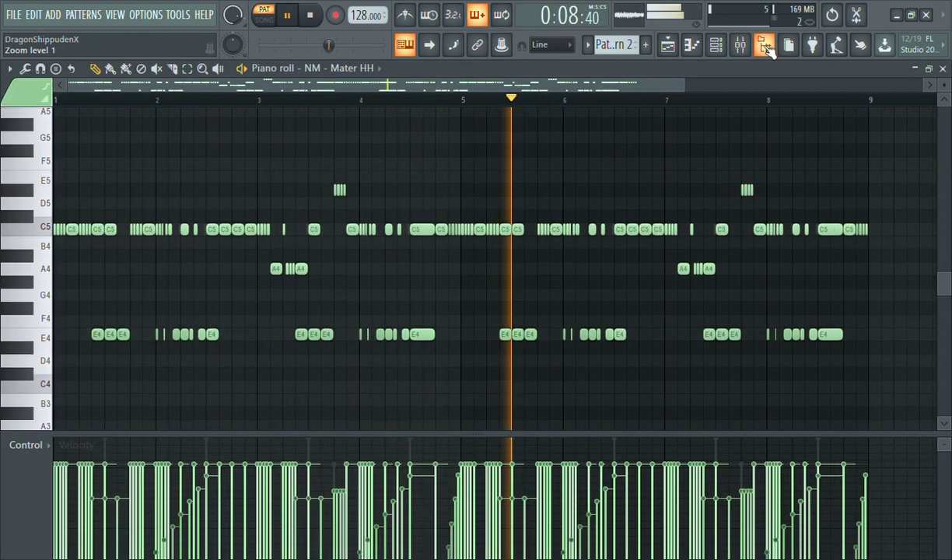
# Review the Naruto Shippuden sample's marker notes in the piano roll while playing back the pattern
pyautogui.click(714, 47)
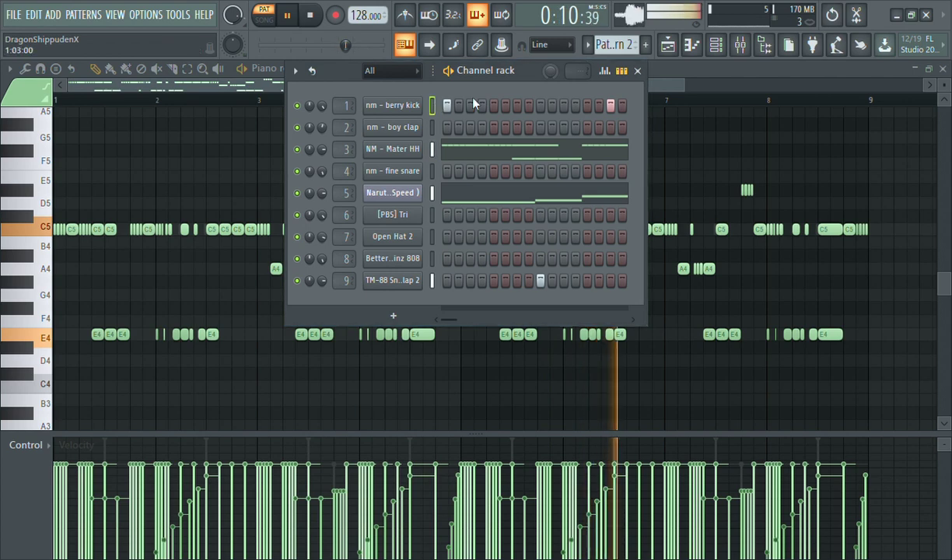
pyautogui.click(551, 200)
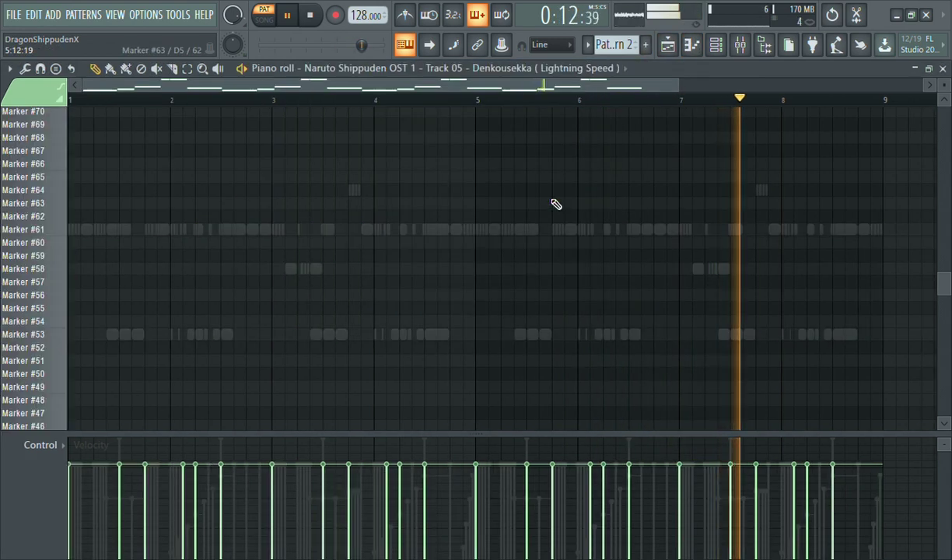
pyautogui.scroll(-5, 556, 204)
pyautogui.press('space')
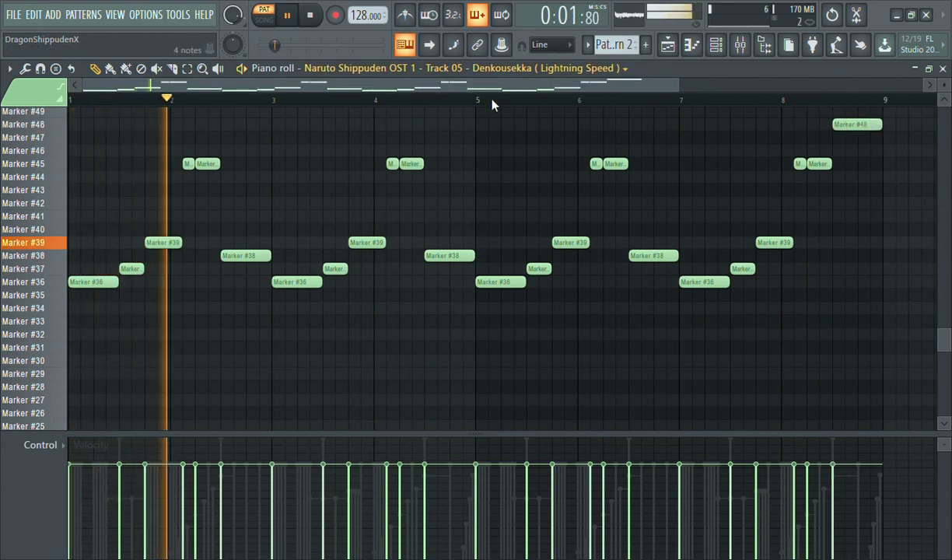
# In the nm - berry kick piano roll, add C5 kicks on steps 1, 3 and 15 of bar 3
pyautogui.press('Down')
pyautogui.moveTo(943, 333); pyautogui.dragTo(943, 252)
pyautogui.press('space')
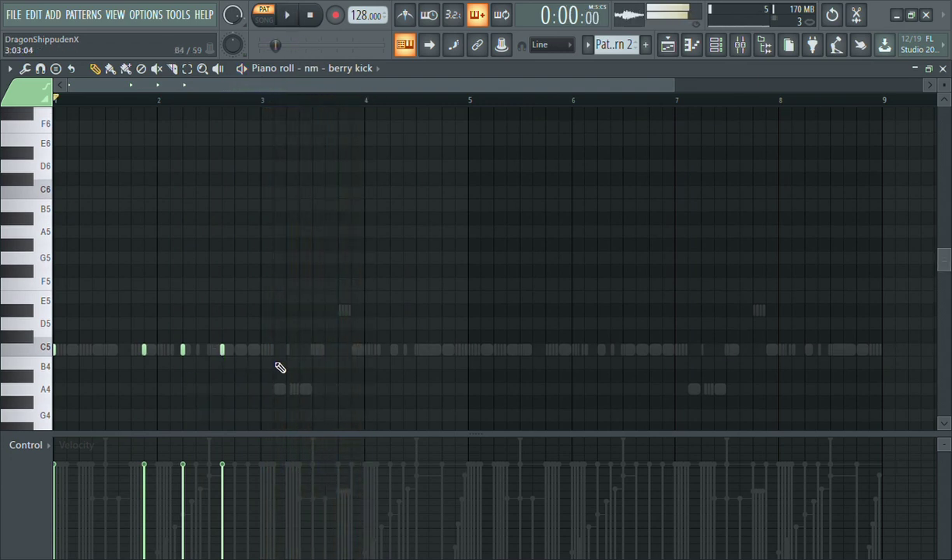
pyautogui.click(273, 357)
pyautogui.click(283, 355)
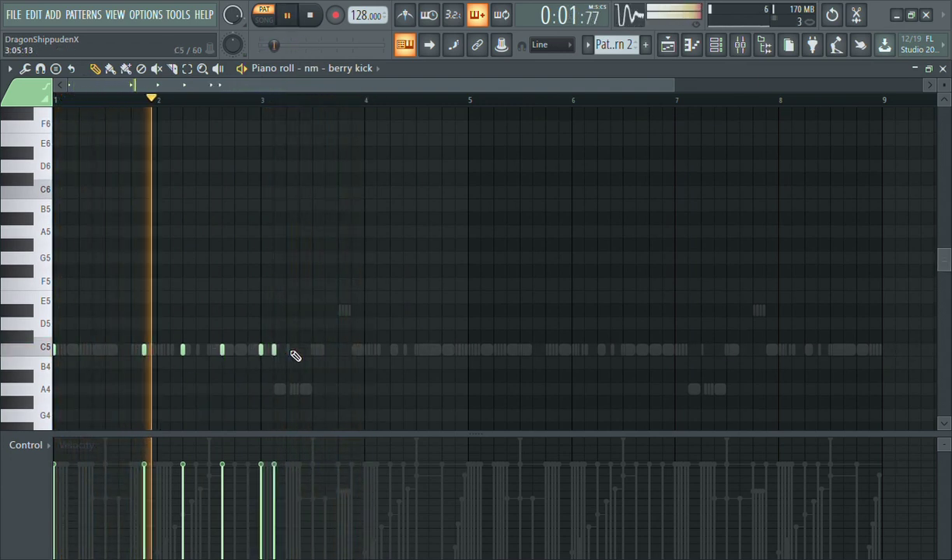
pyautogui.click(351, 351)
# Add C5 kicks on steps 5, 9 and 11 of bar 4
pyautogui.click(390, 351)
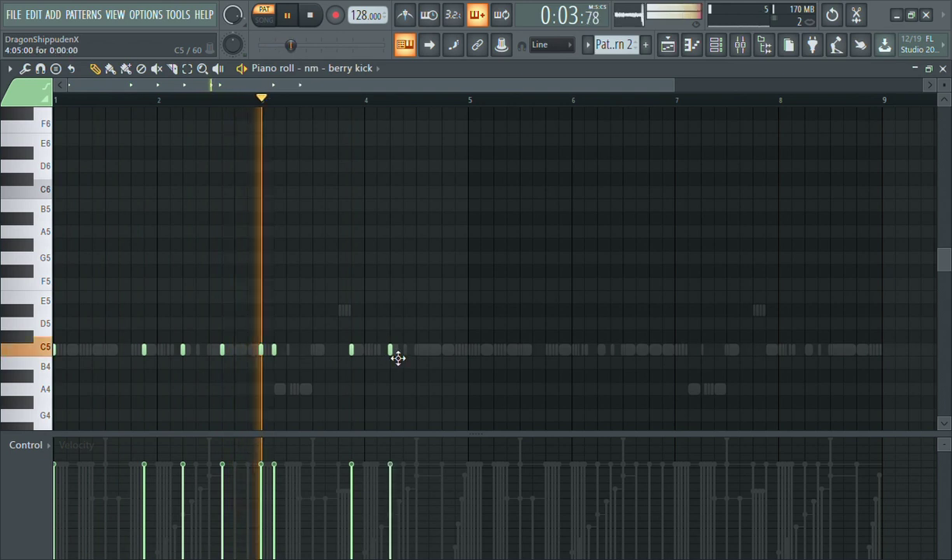
pyautogui.click(429, 350)
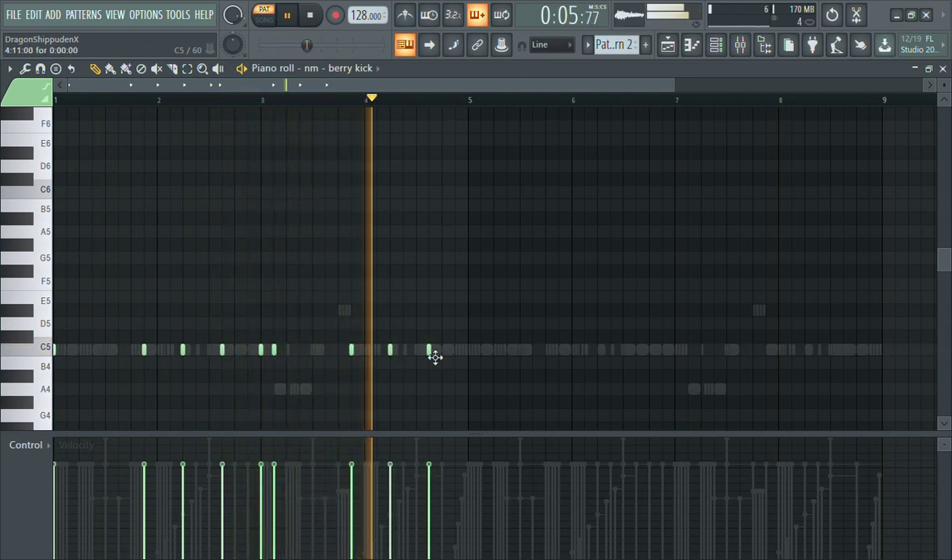
pyautogui.click(403, 350)
pyautogui.moveTo(404, 351); pyautogui.dragTo(416, 351)
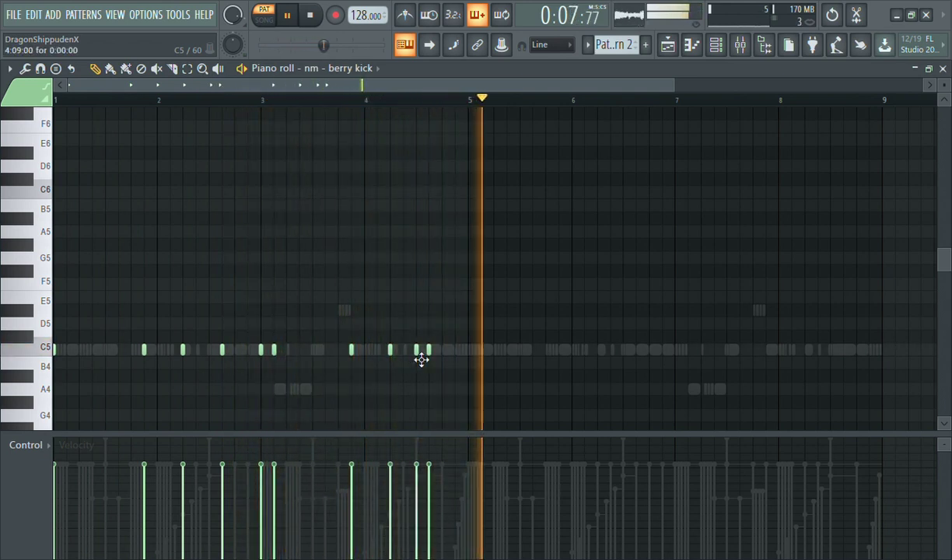
# Add C5 kicks on steps 1 and 9 of bar 5 and steps 5 and 7 of bar 6
pyautogui.click(468, 350)
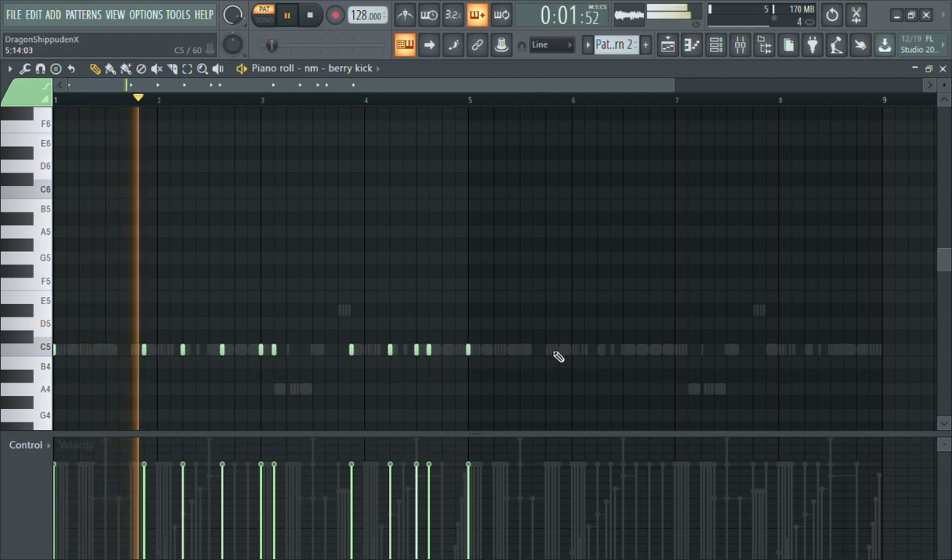
pyautogui.click(559, 350)
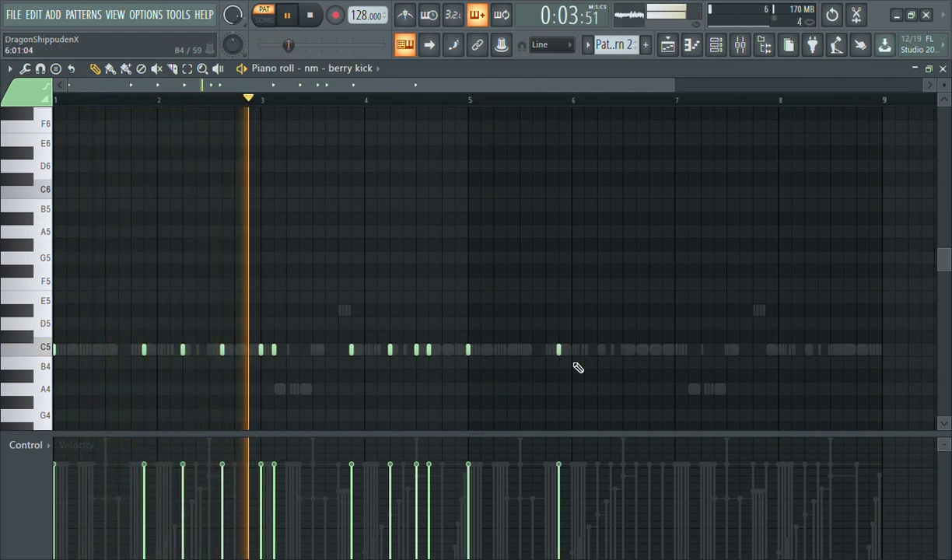
pyautogui.click(599, 351)
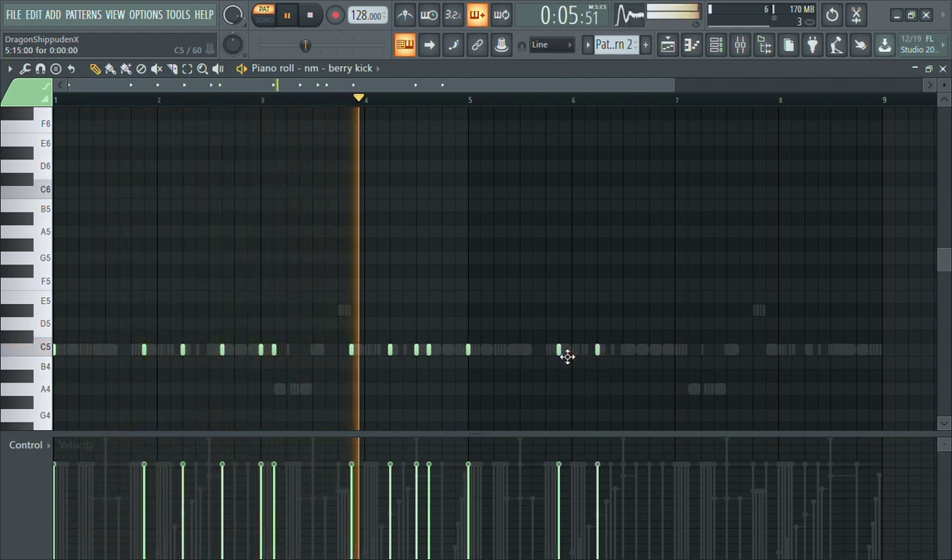
pyautogui.moveTo(561, 350); pyautogui.dragTo(528, 357)
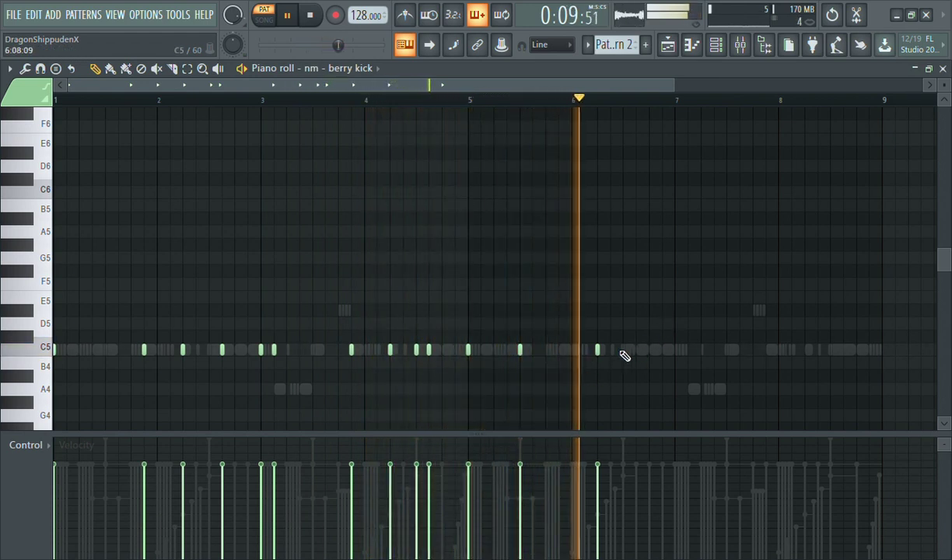
pyautogui.click(612, 351)
# Add C5 kicks on steps 1 and 15 of bar 7 and steps 3, 5 and 15 of bar 8
pyautogui.click(677, 351)
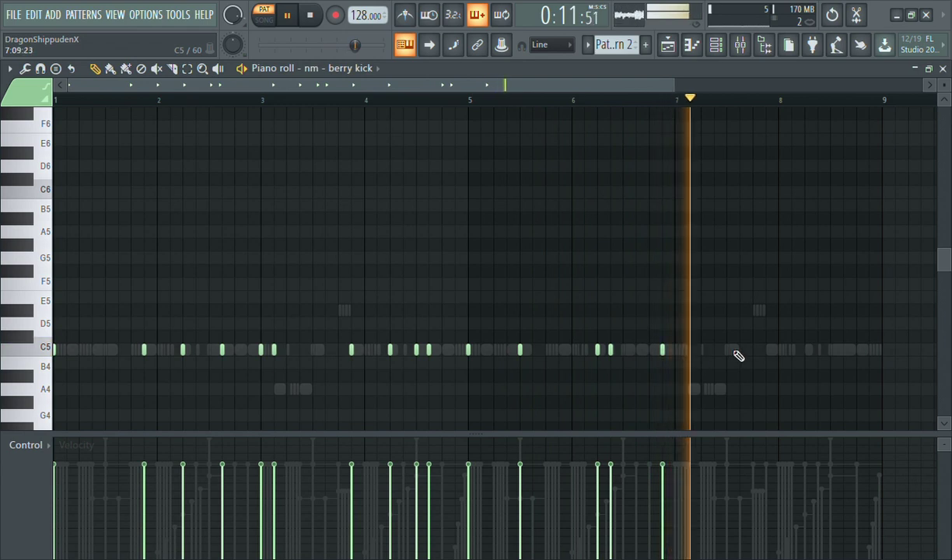
pyautogui.click(729, 353)
pyautogui.moveTo(671, 354); pyautogui.dragTo(772, 359)
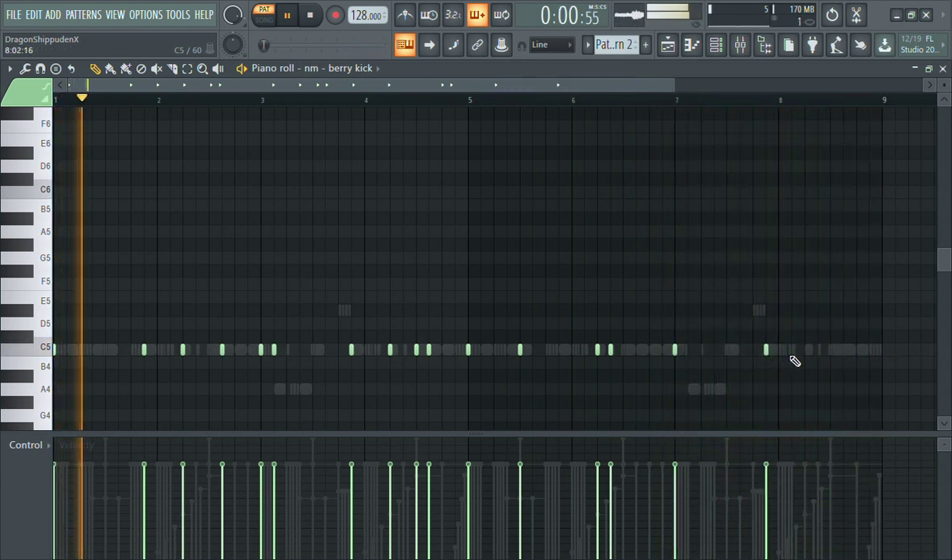
pyautogui.click(792, 351)
pyautogui.click(805, 350)
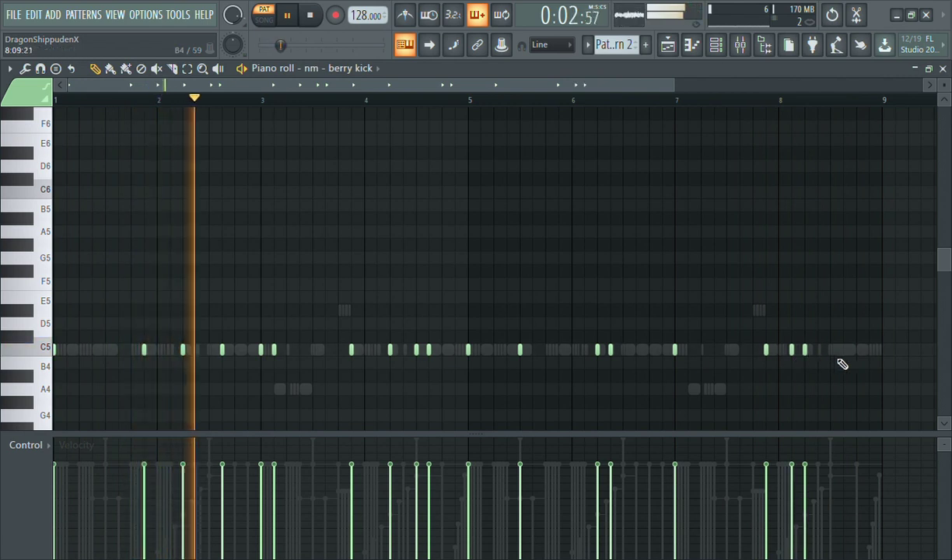
pyautogui.click(874, 351)
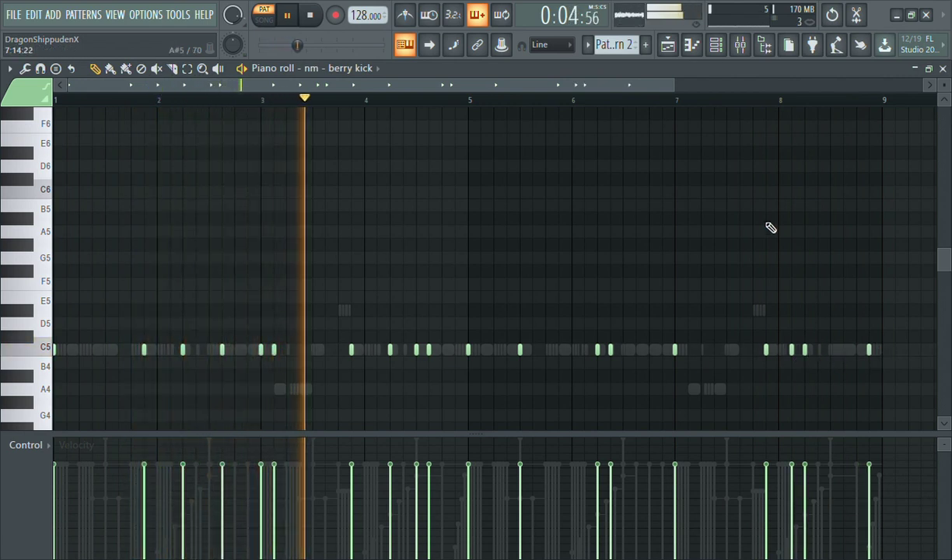
# Give Better Spinz 808 the kick pattern plus a C5 note at bar 9, and join its notes end to end with legato
pyautogui.click(716, 45)
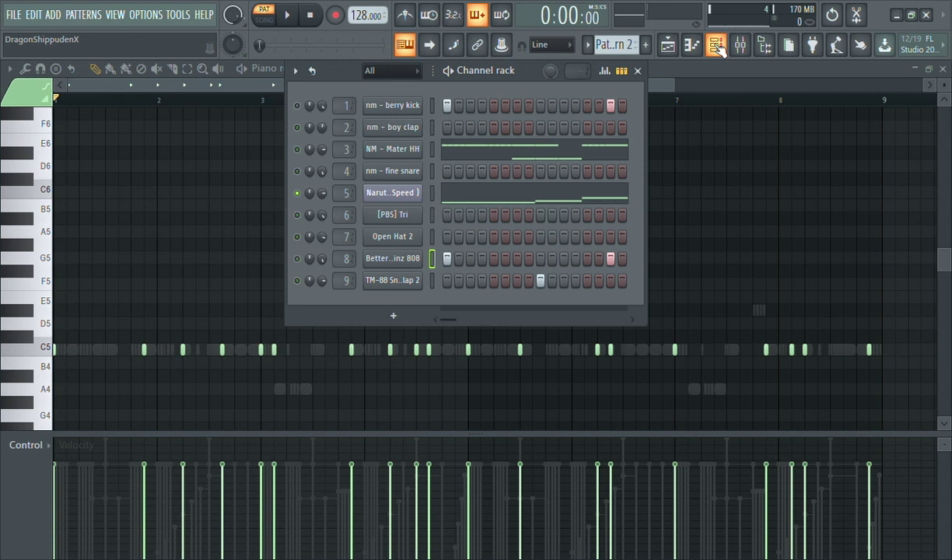
pyautogui.click(691, 45)
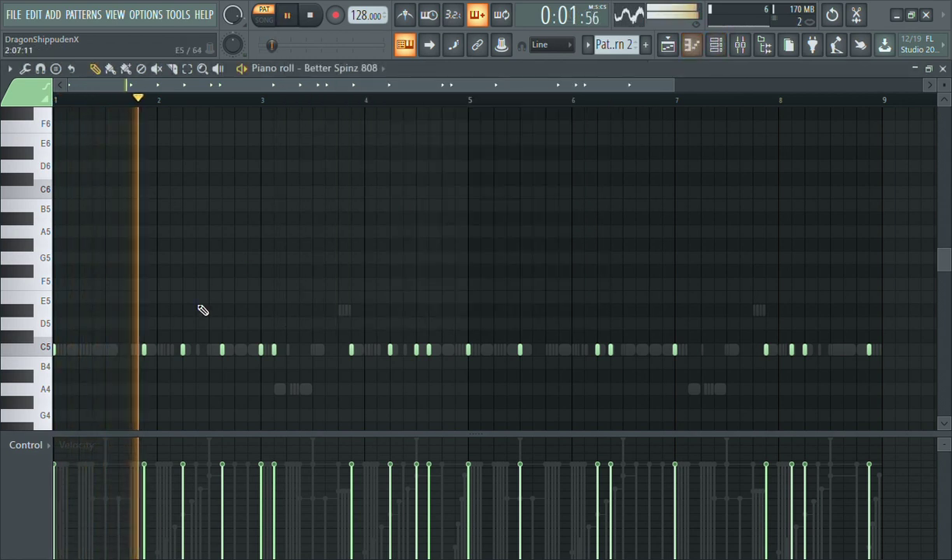
pyautogui.click(882, 350)
pyautogui.hotkey('ctrl', 'l')
pyautogui.press('space')
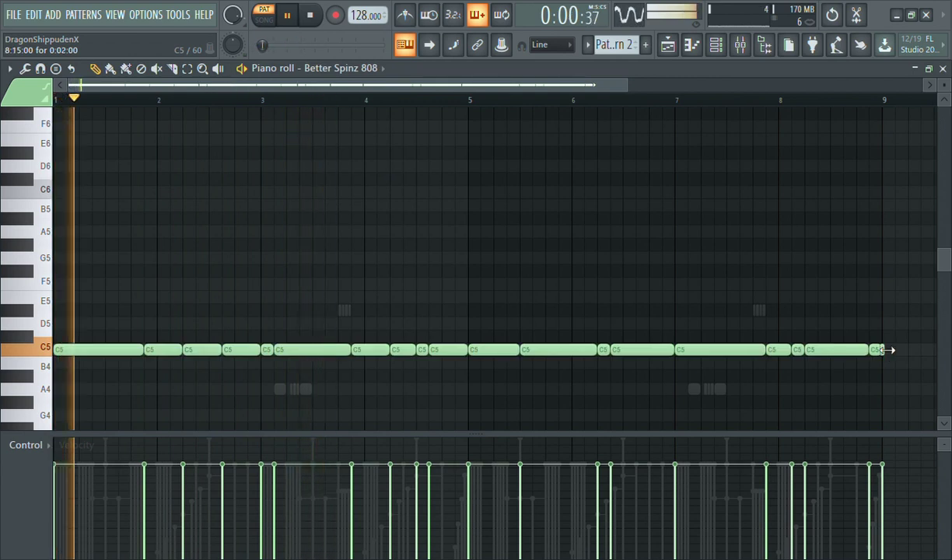
# Delete the 808 note at bar 9 and repitch bars 1 to 6 into a melody of F#5, B5, D#5, A#4, D#6, C5 and G#5 notes
pyautogui.rightClick(886, 351)
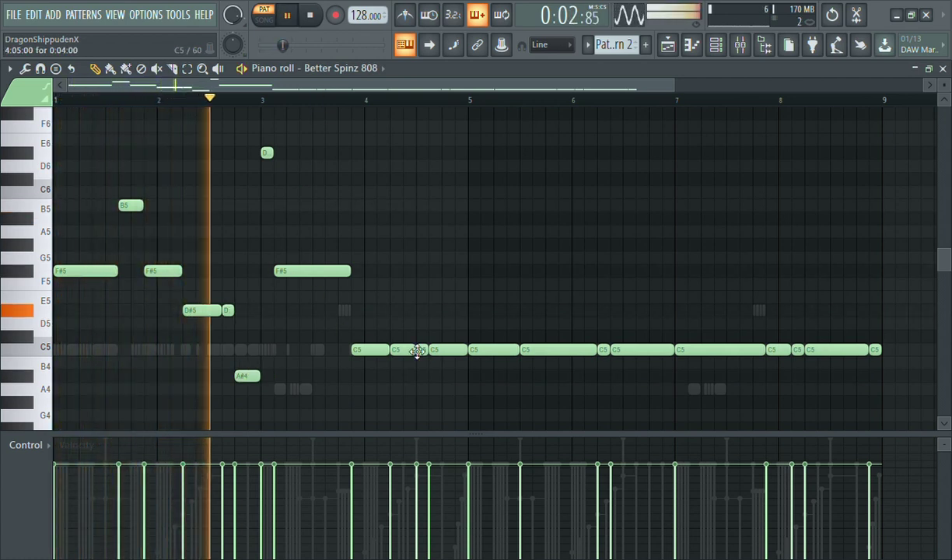
pyautogui.click(331, 285)
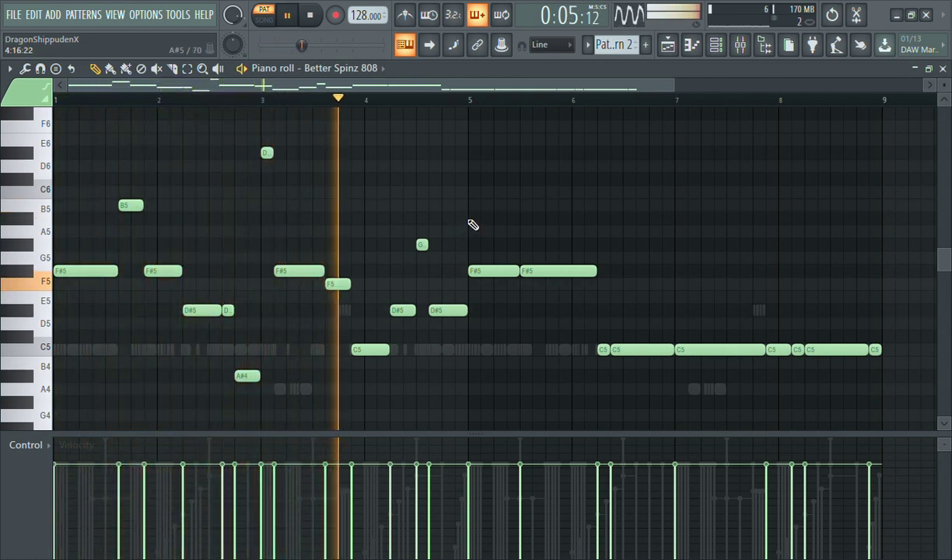
pyautogui.moveTo(345, 286); pyautogui.dragTo(346, 322)
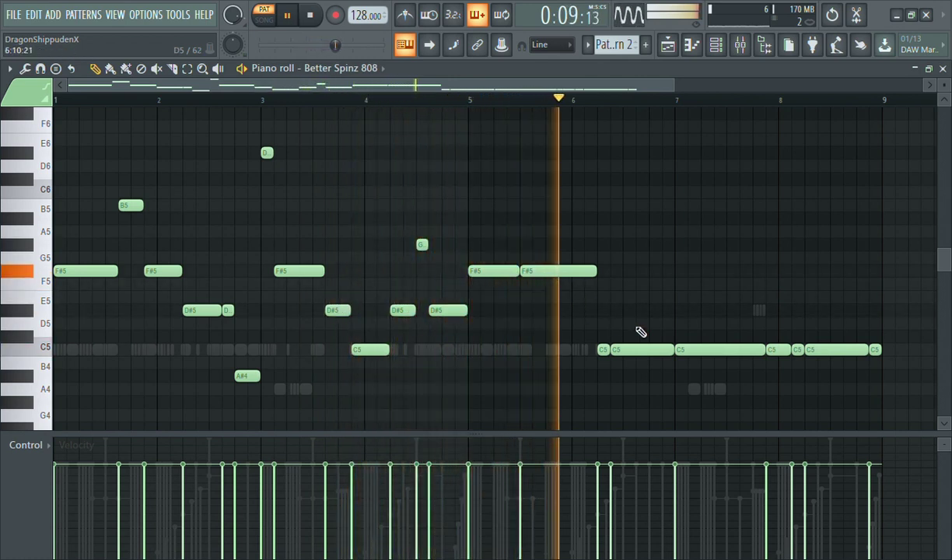
pyautogui.press('space')
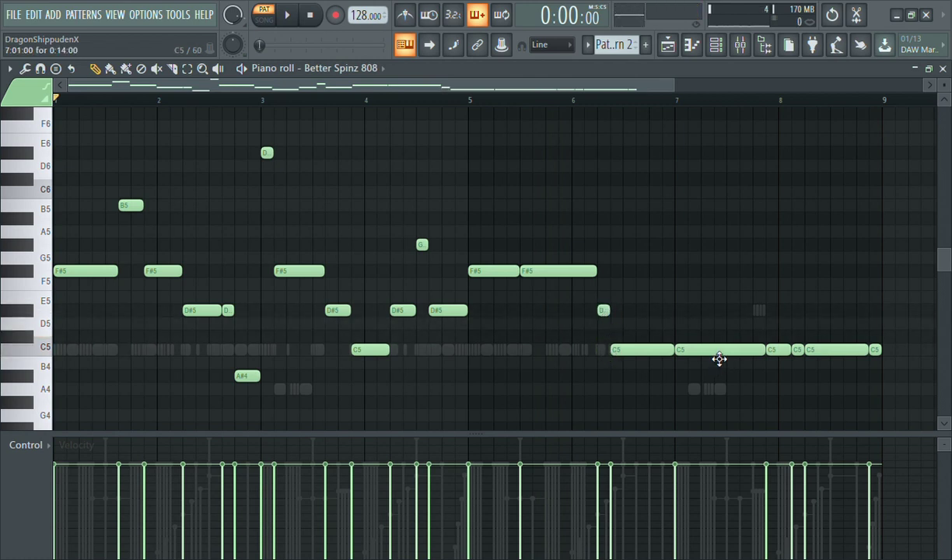
# Split the long 808 note in bar 7 into D#6 on step 1, F#5 on step 3 and D#5 from step 5
pyautogui.moveTo(693, 352); pyautogui.dragTo(698, 158)
pyautogui.moveTo(694, 212); pyautogui.dragTo(710, 317)
pyautogui.hotkey('ctrl', 'l')
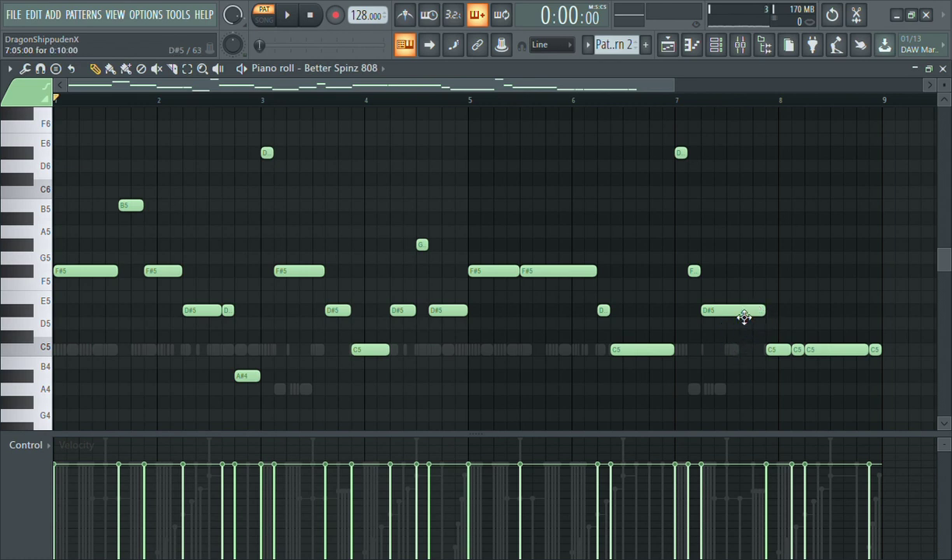
# Raise the 808 notes on step 15 of bar 7 and step 3 of bar 8 to D#6
pyautogui.press('space')
pyautogui.moveTo(768, 347); pyautogui.dragTo(811, 381)
pyautogui.moveTo(796, 324); pyautogui.dragTo(791, 357)
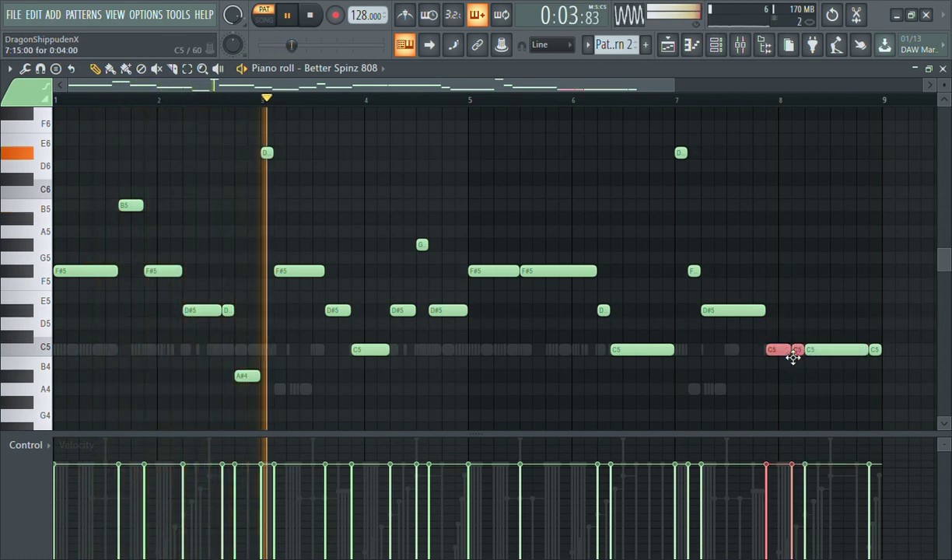
pyautogui.press('Up')
pyautogui.press('Up')
pyautogui.press('Up')
pyautogui.hotkey('ctrl', 'Up')
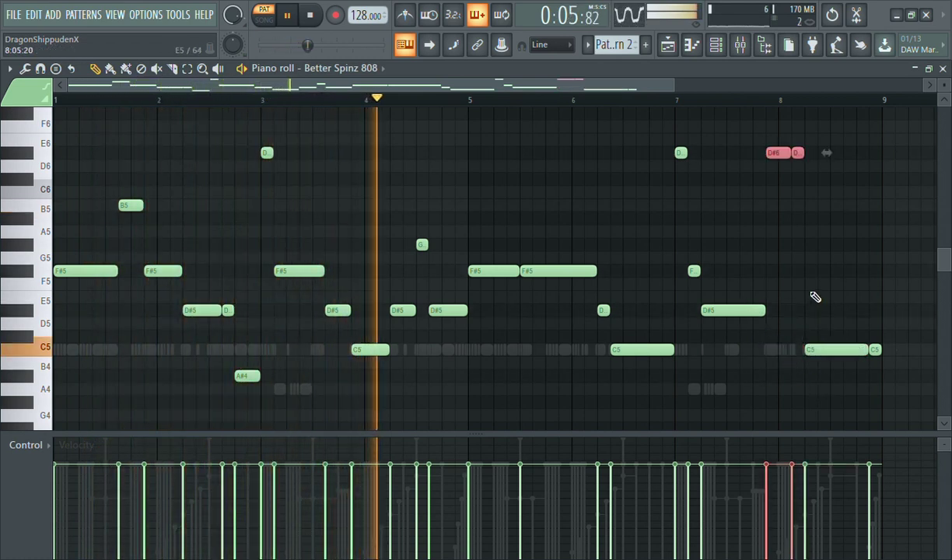
# Raise the long 808 note on step 5 of bar 8 to D#5
pyautogui.moveTo(815, 296); pyautogui.dragTo(832, 371)
pyautogui.press('Up')
pyautogui.press('Up')
pyautogui.press('Up')
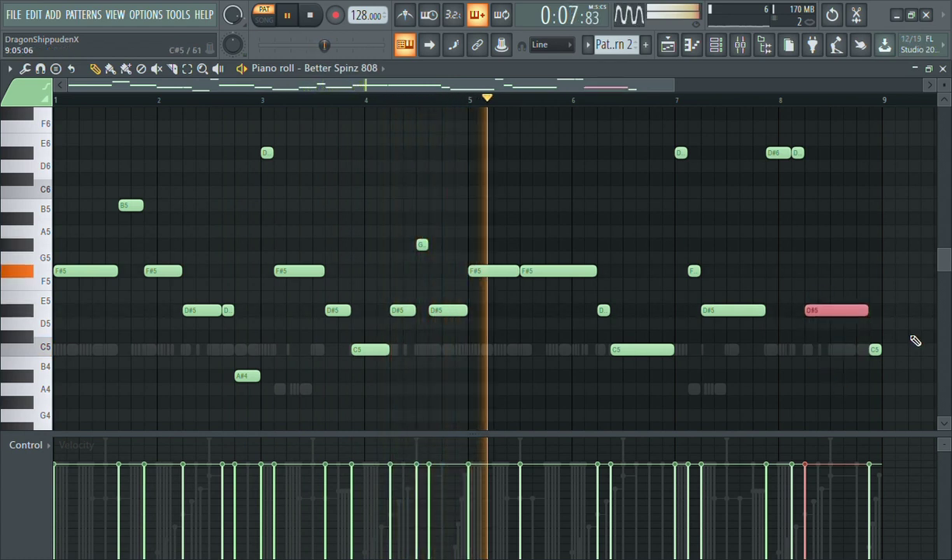
# Set the last 808 note of bar 8 to B5 and the long note before it to C5
pyautogui.moveTo(908, 329); pyautogui.dragTo(856, 376)
pyautogui.hotkey('ctrl', 'Up')
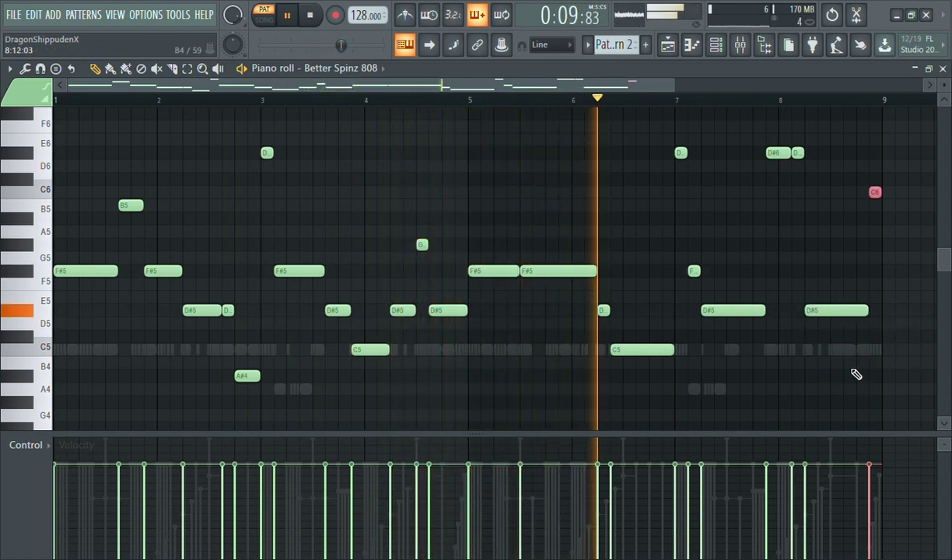
pyautogui.press('Down')
pyautogui.hotkey('ctrl', 'd')
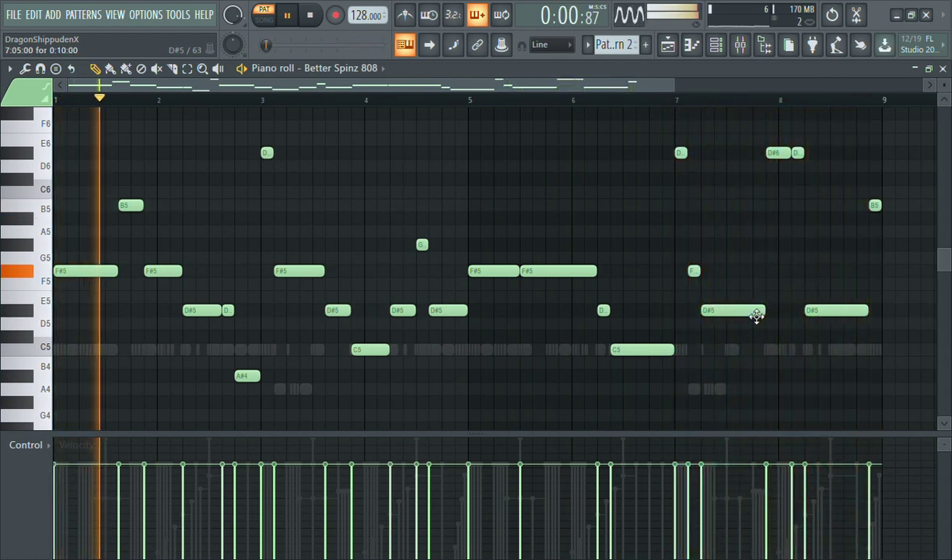
pyautogui.moveTo(843, 321); pyautogui.dragTo(845, 363)
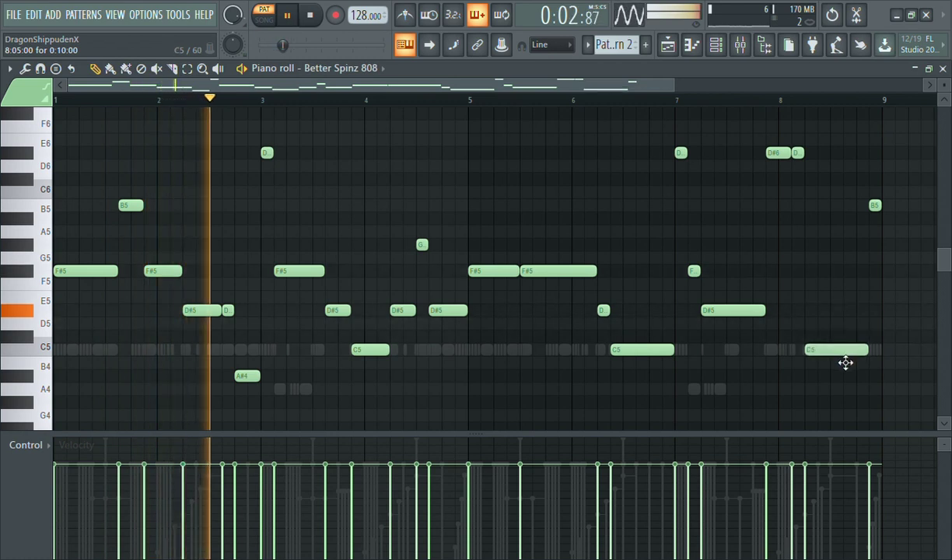
# Show the channel rack and the file browser, close the Nick Mira Nokia Midi Kit folder and open the Trap Chants & Vox Kit folder
pyautogui.click(717, 44)
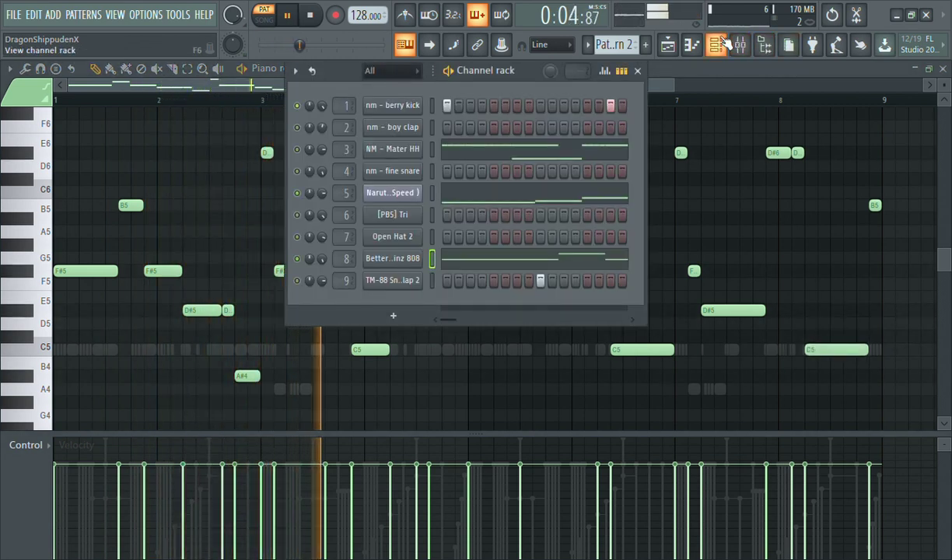
pyautogui.press('space')
pyautogui.press('space')
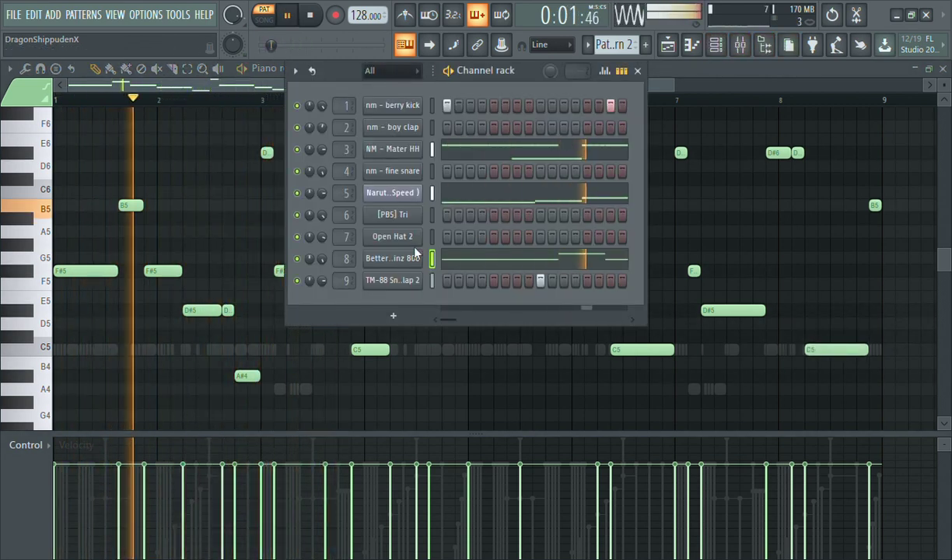
pyautogui.click(764, 44)
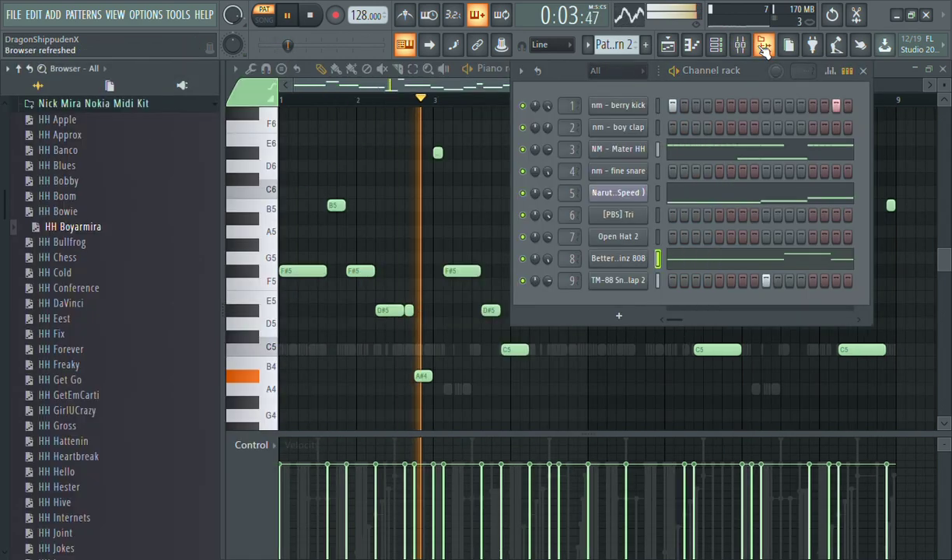
pyautogui.click(113, 105)
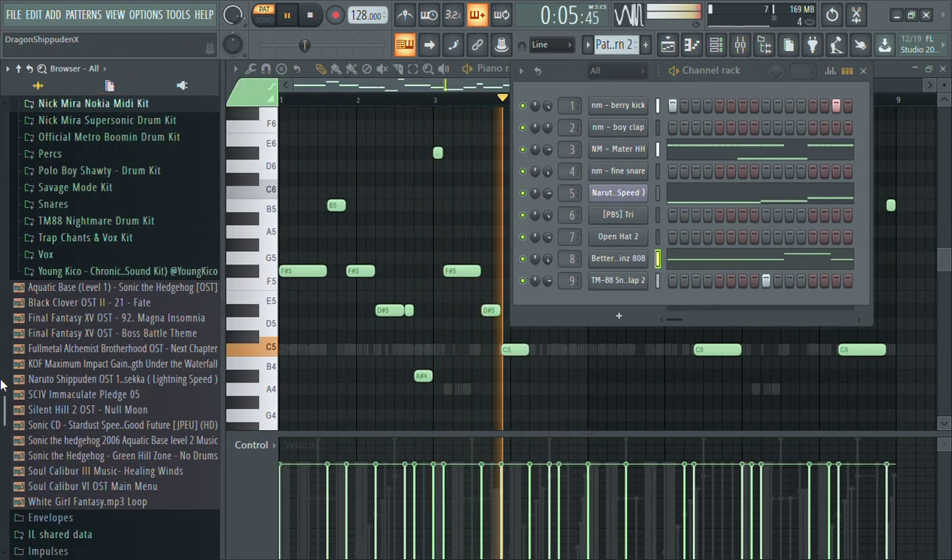
pyautogui.scroll(4, 2, 382)
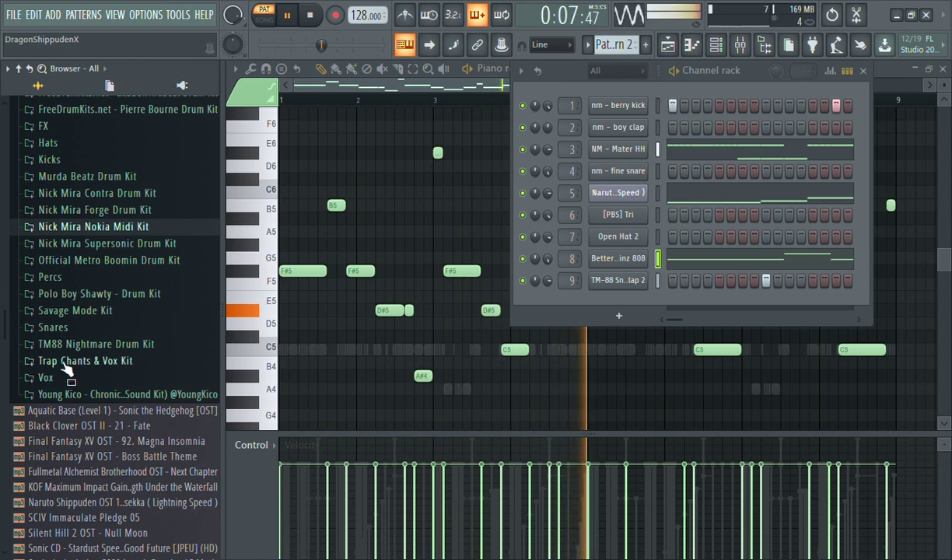
pyautogui.click(64, 362)
pyautogui.press('space')
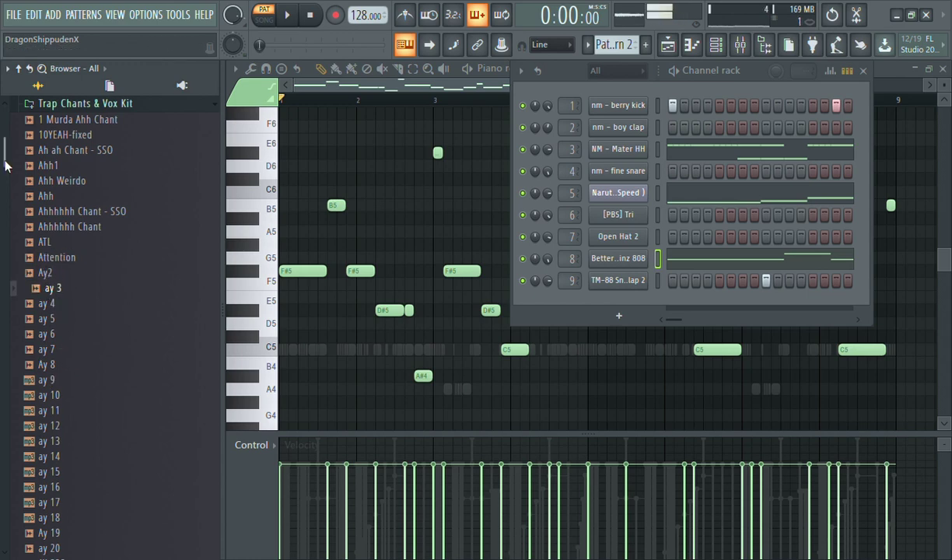
# Audition the ay and Aye chant samples in the Trap Chants & Vox Kit folder
pyautogui.moveTo(6, 164); pyautogui.dragTo(3, 182)
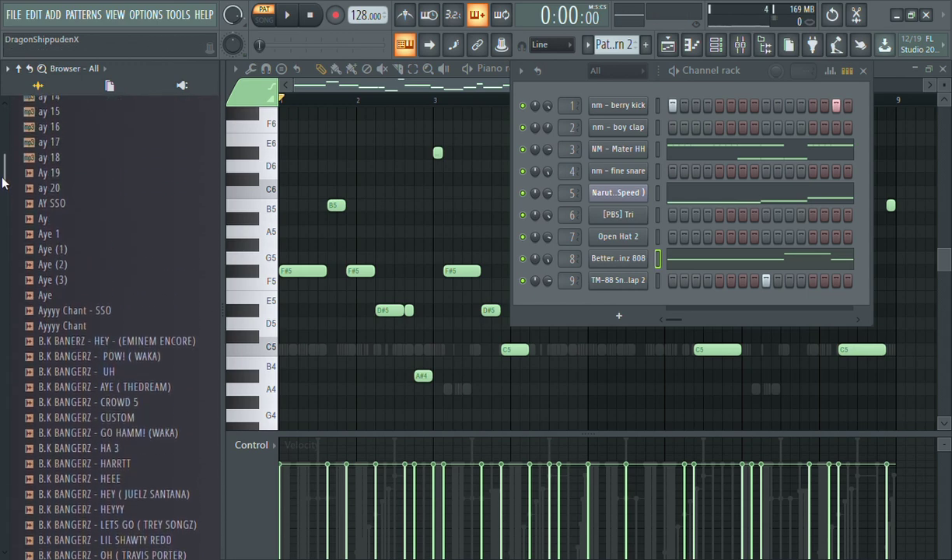
pyautogui.moveTo(44, 224); pyautogui.dragTo(3, 162)
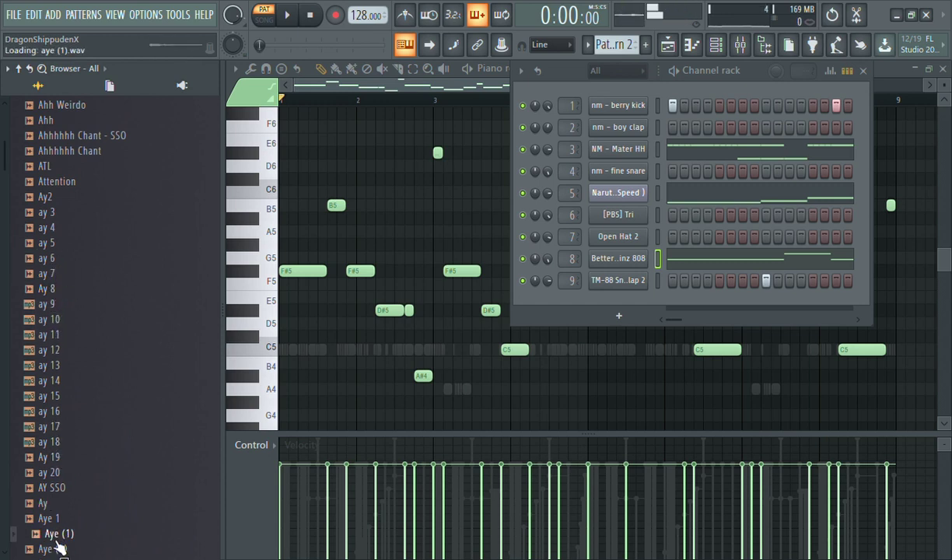
pyautogui.press('Down')
pyautogui.press('Down')
pyautogui.press('Down')
pyautogui.press('Down')
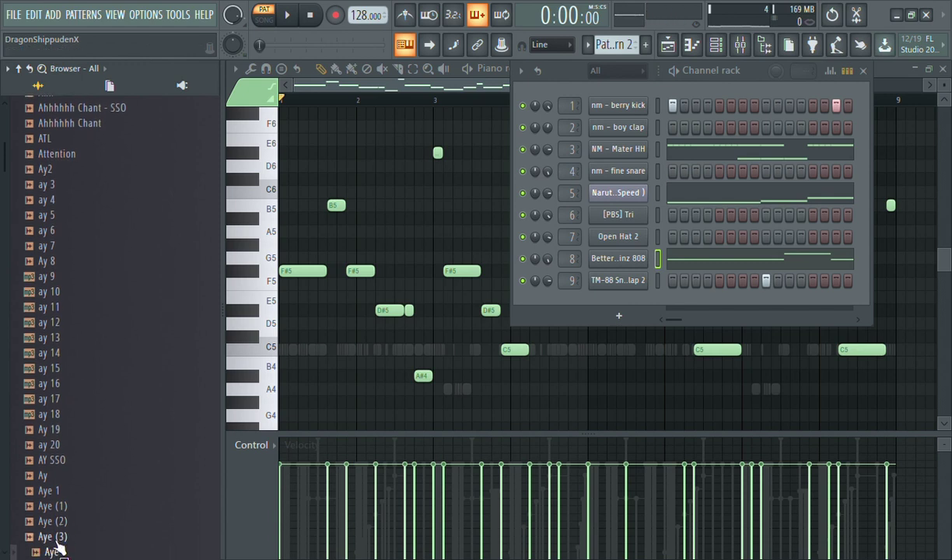
pyautogui.click(57, 540)
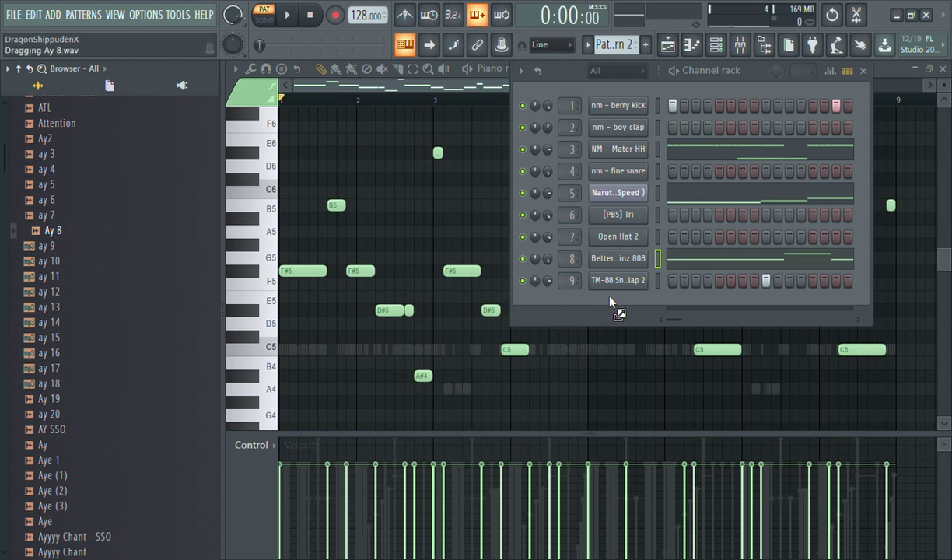
# Add the Ay 8 sample as a new channel on mixer track 10 with a hit on step 5, and normalize it
pyautogui.moveTo(611, 302); pyautogui.dragTo(615, 297)
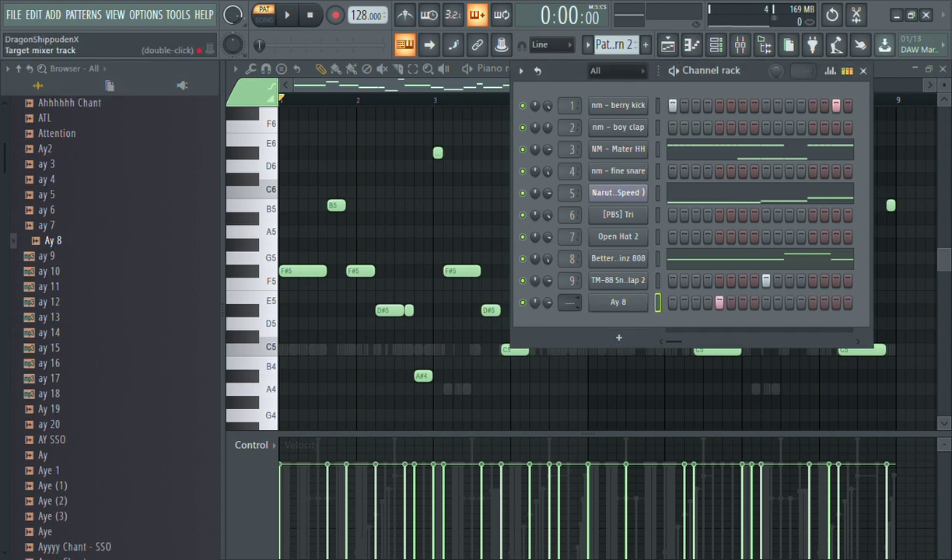
pyautogui.click(642, 304)
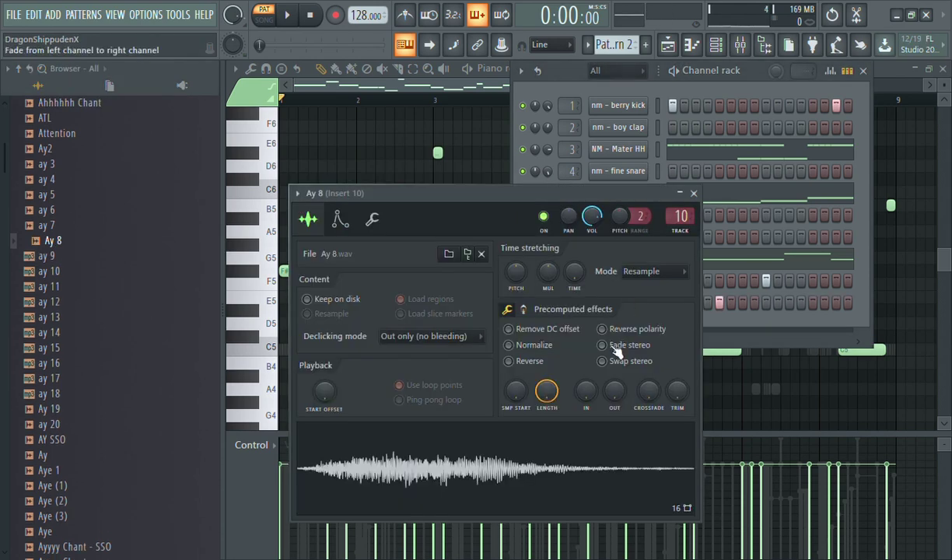
pyautogui.click(509, 344)
# Add C5 notes for Ay 8 on step 5 of bars 3, 5 and 7
pyautogui.click(694, 50)
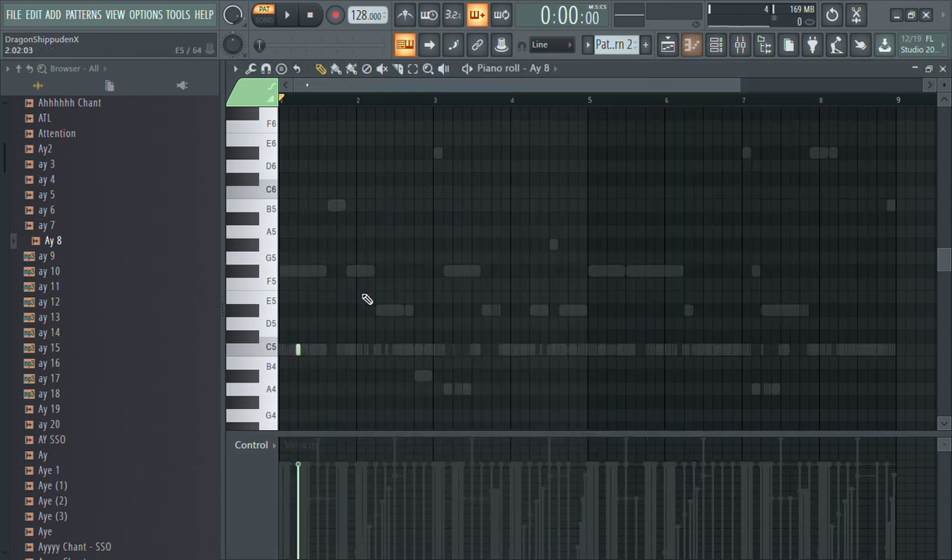
pyautogui.press('space')
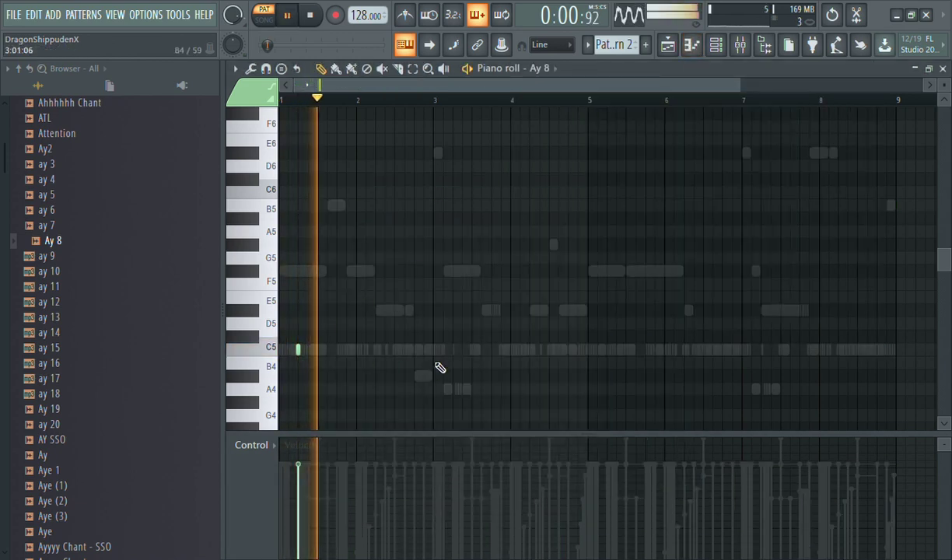
pyautogui.click(452, 350)
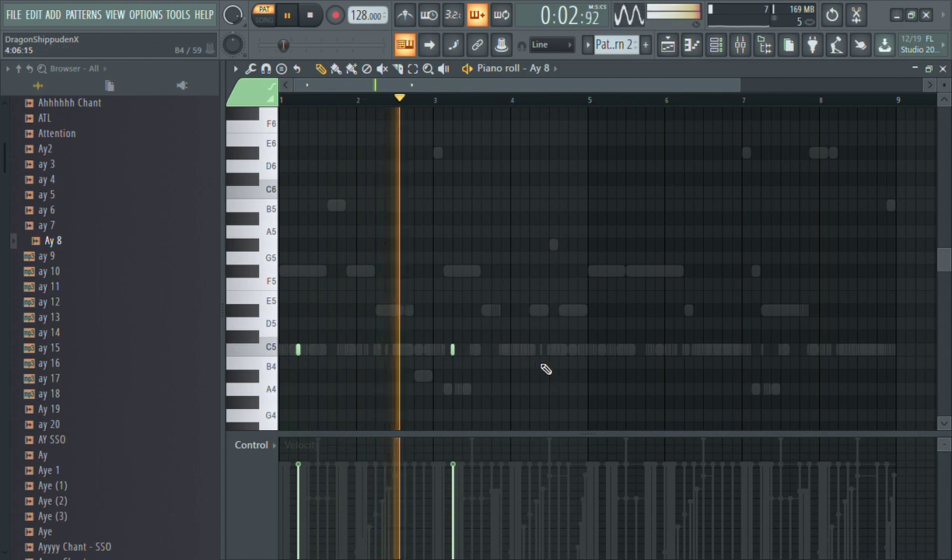
pyautogui.click(607, 350)
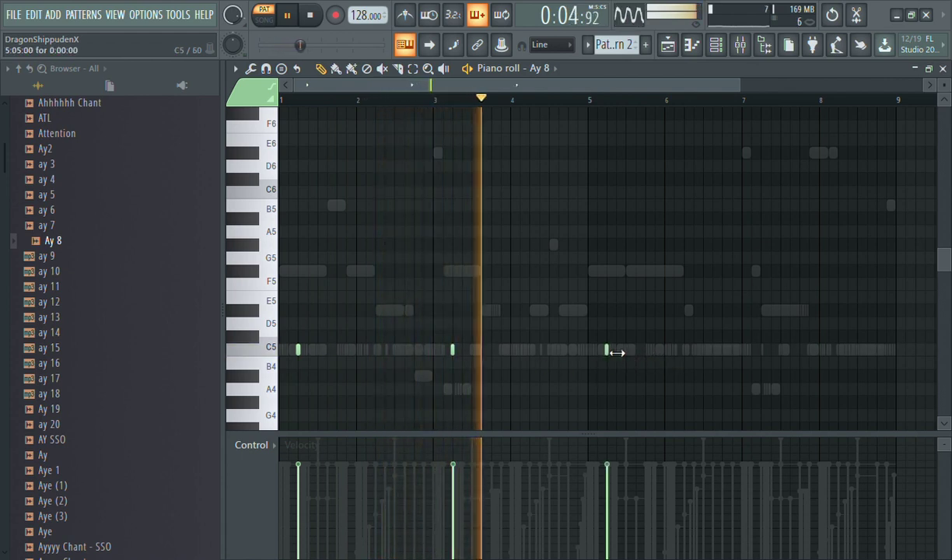
pyautogui.click(760, 350)
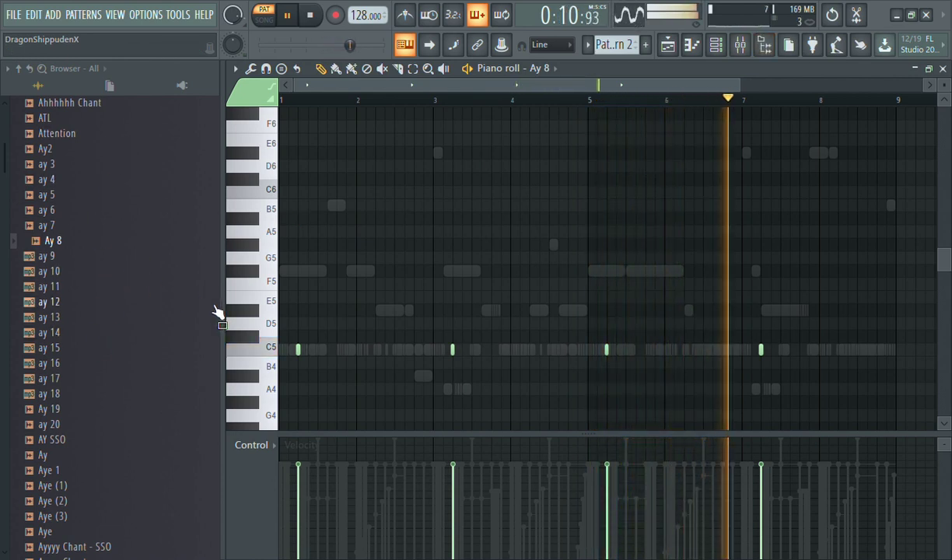
# Close the Trap Chants & Vox Kit folder and return to the list of drum kit folders
pyautogui.moveTo(5, 169)
pyautogui.mouseDown()
pyautogui.moveTo(8, 117)
pyautogui.moveTo(8, 159)
pyautogui.mouseUp()
pyautogui.click(64, 168)
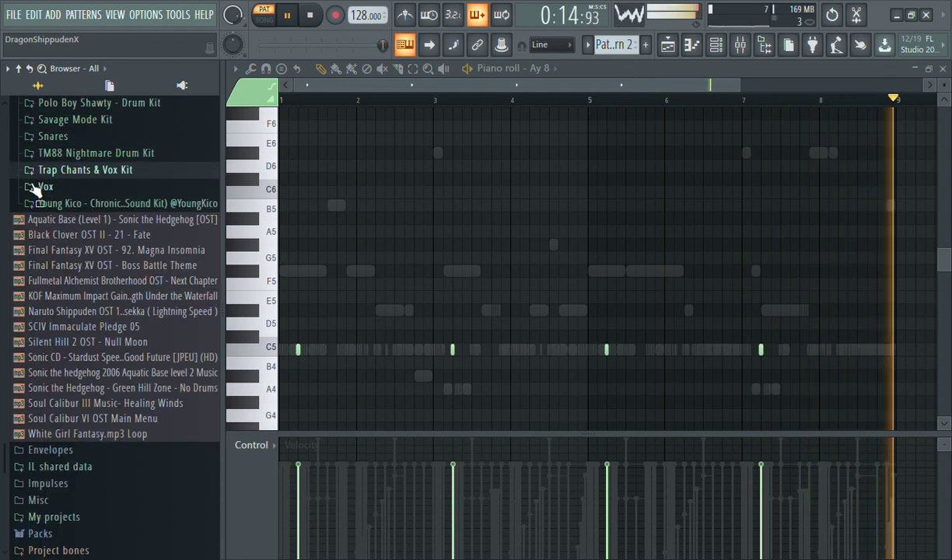
pyautogui.moveTo(2, 463); pyautogui.dragTo(28, 302)
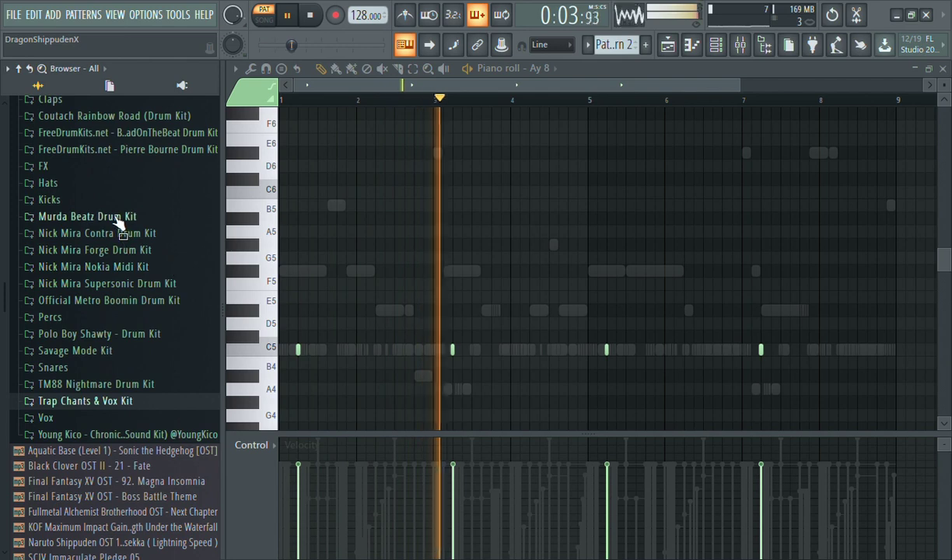
pyautogui.press('space')
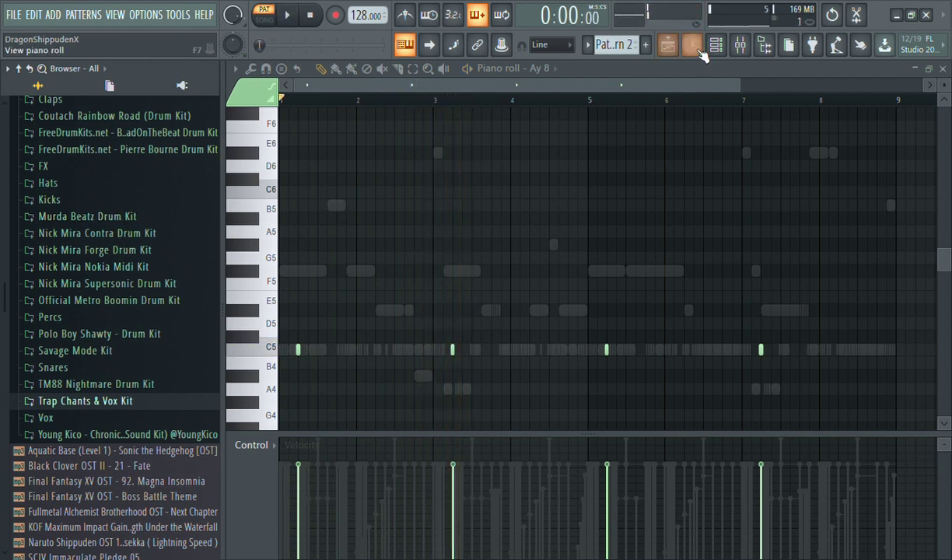
# Leave only the Naruto sample and Ay 8 channels unmuted, play them together and check Ay 8's sample settings
pyautogui.click(715, 48)
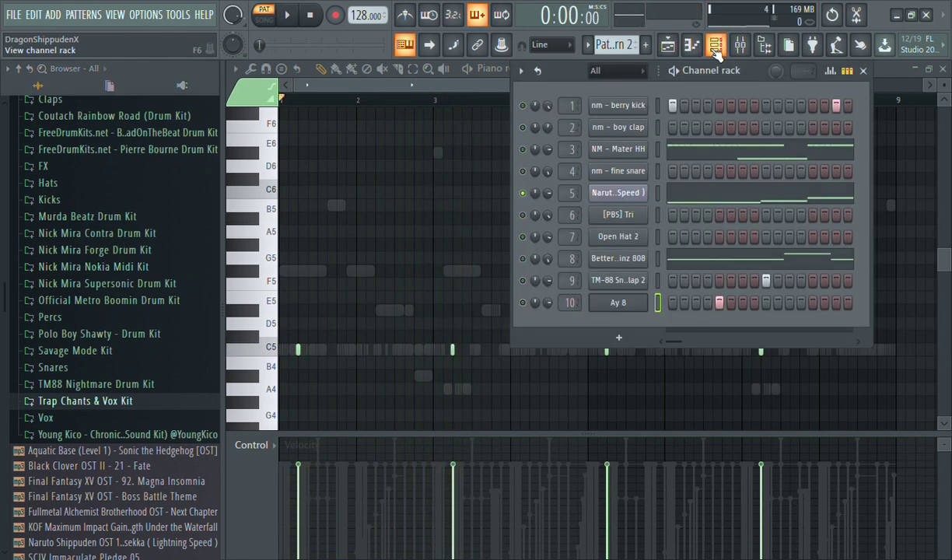
pyautogui.press('space')
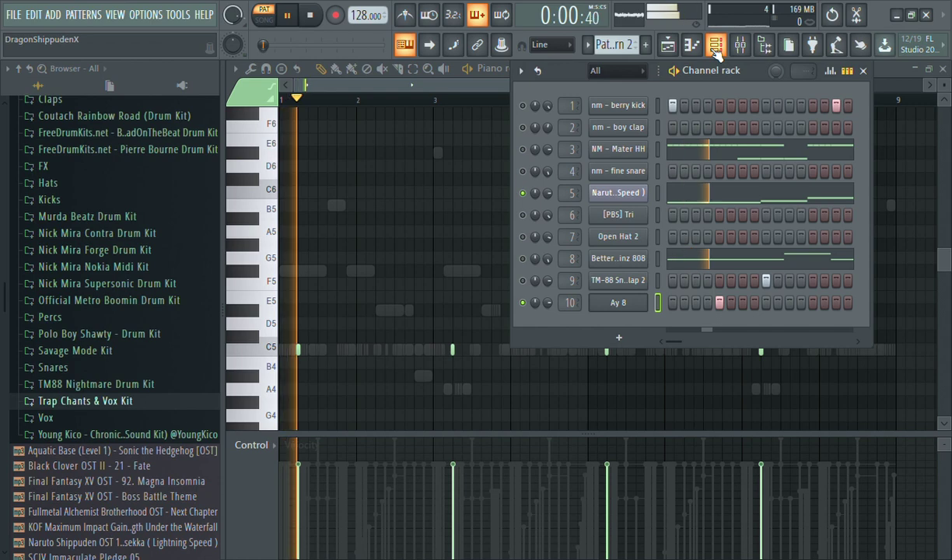
pyautogui.click(636, 309)
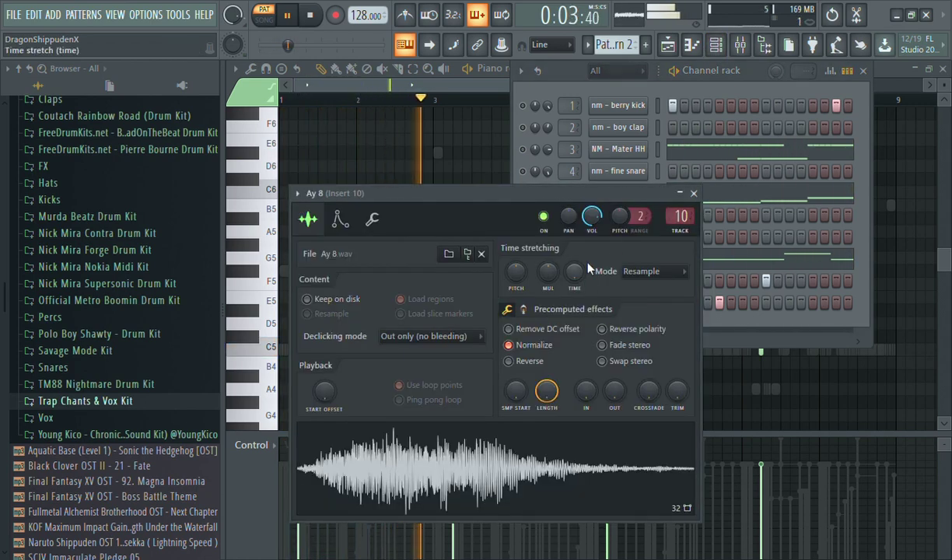
pyautogui.click(692, 193)
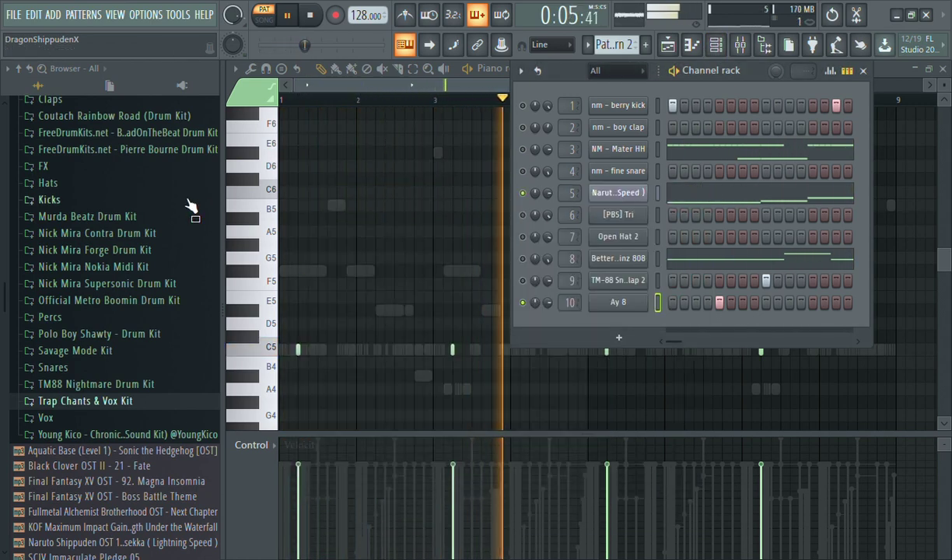
# Add the [PBS] Overused Zay Shaker sample from the Polo Boy Shawty percussion folder as a new channel with a hit on step 13
pyautogui.press('space')
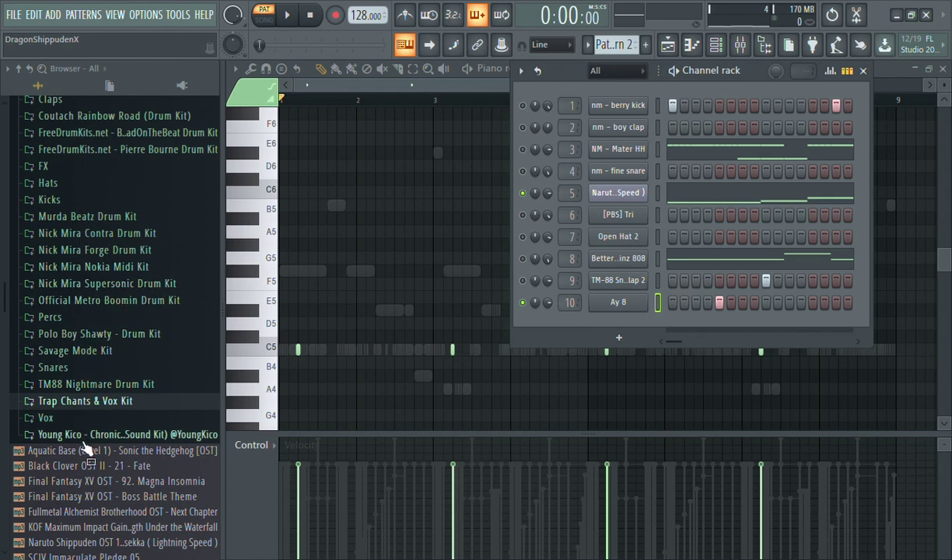
pyautogui.click(97, 335)
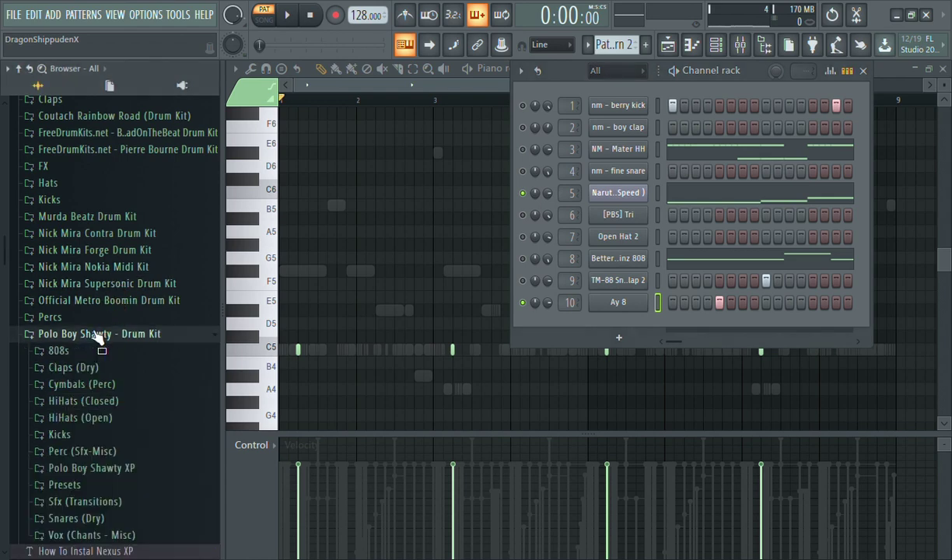
pyautogui.click(94, 459)
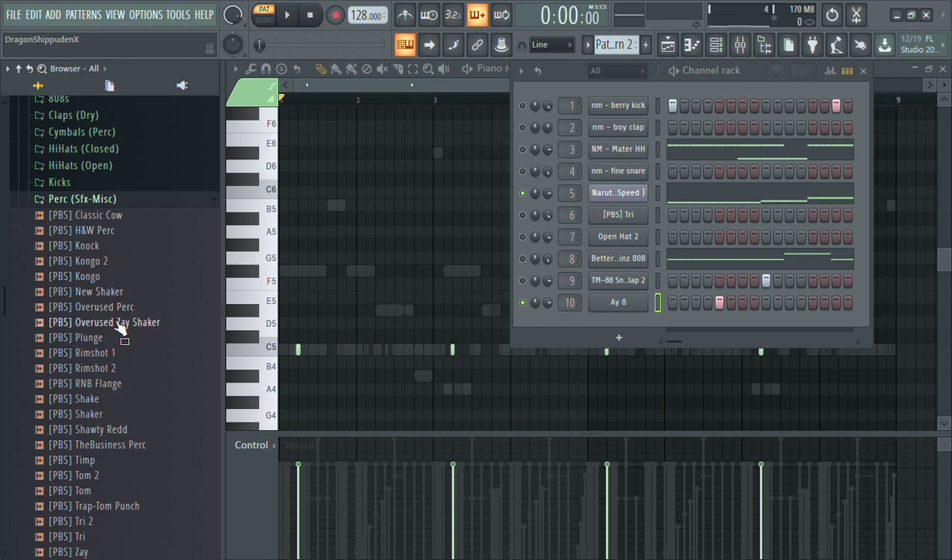
pyautogui.moveTo(120, 326); pyautogui.dragTo(636, 329)
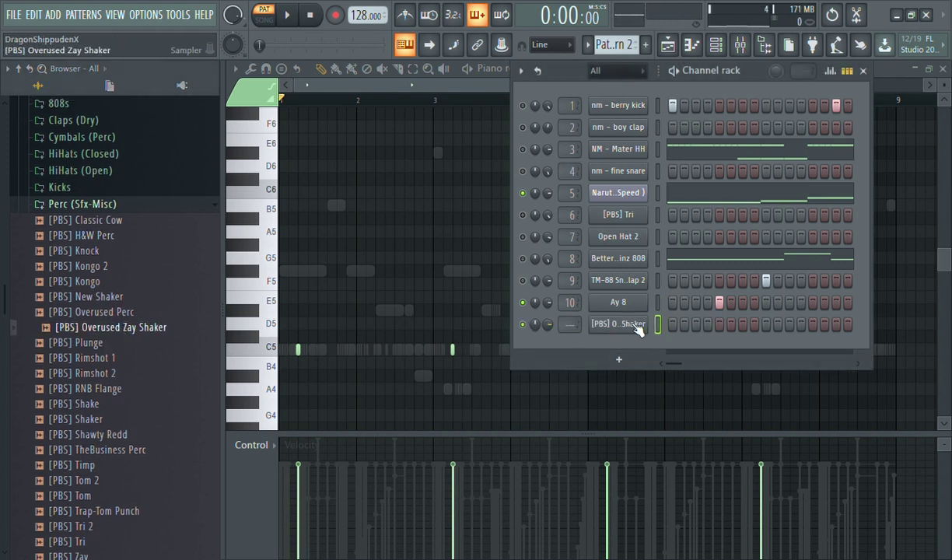
pyautogui.press('space')
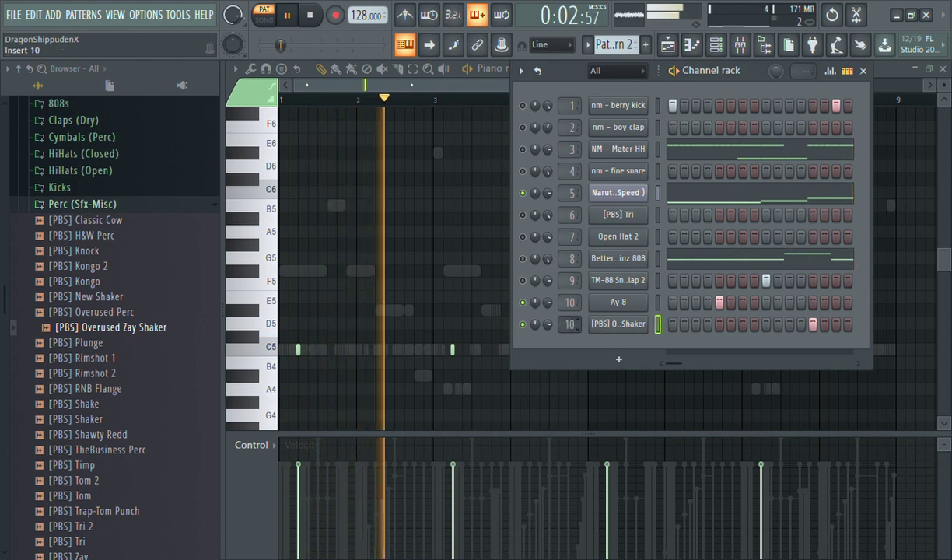
# Add C5 notes for the Overused Zay Shaker on step 13 of bars 3, 5 and 7
pyautogui.click(691, 46)
pyautogui.press('space')
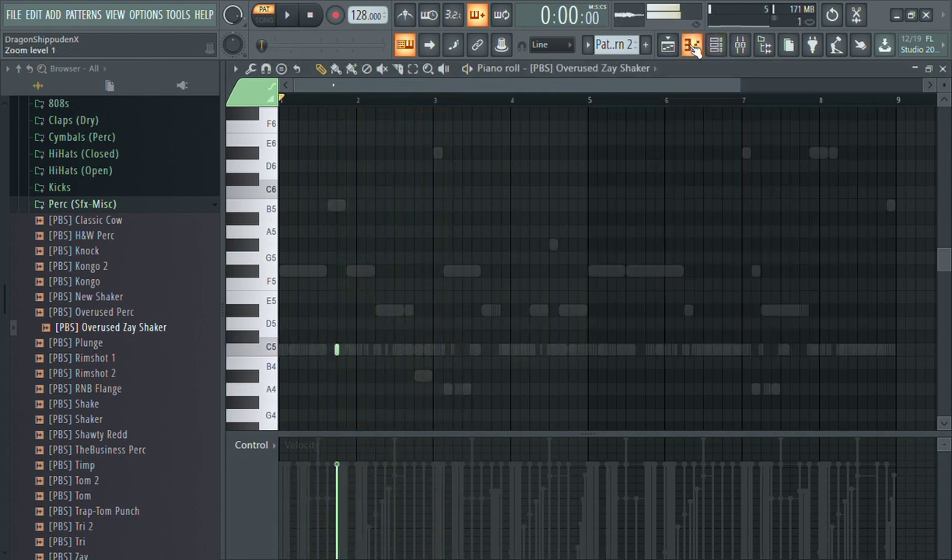
pyautogui.press('space')
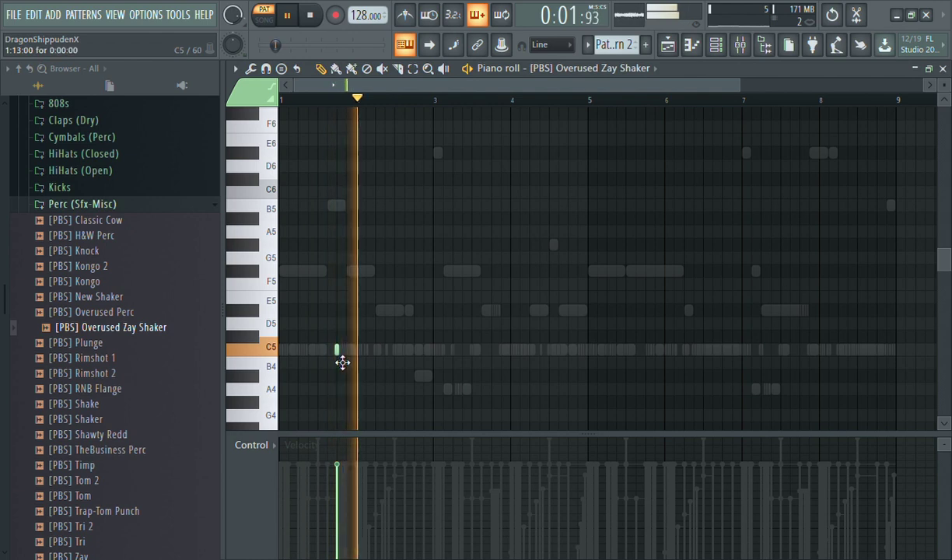
pyautogui.click(490, 349)
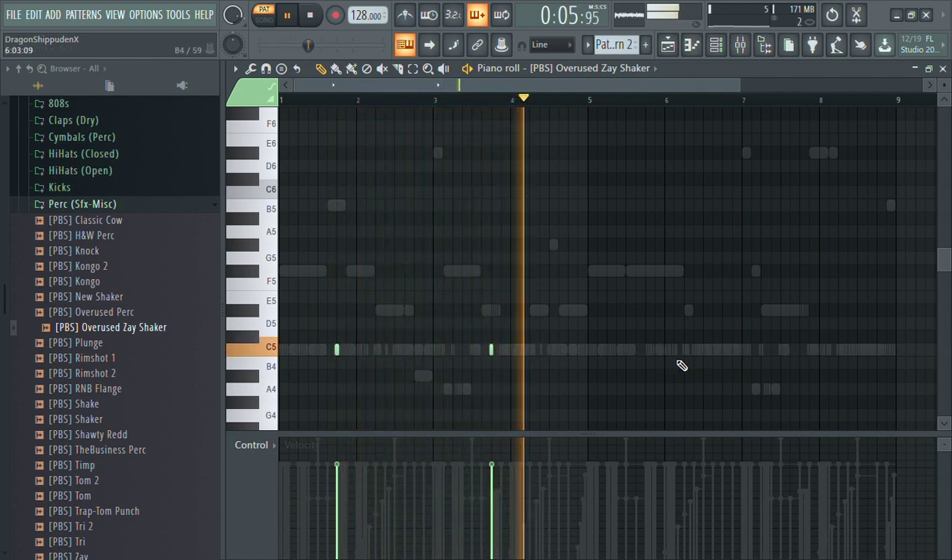
pyautogui.click(652, 351)
pyautogui.click(798, 350)
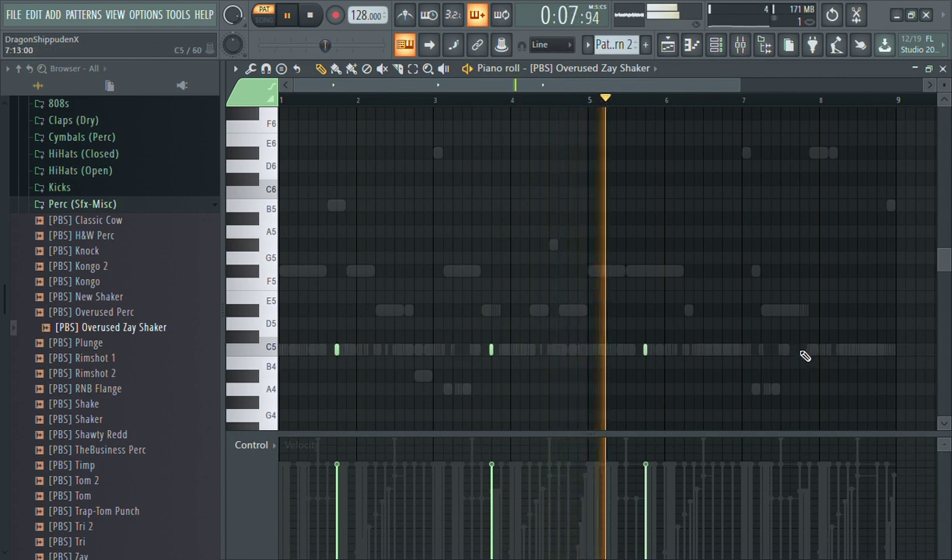
# Close the Perc (Sfx-Misc) and Polo Boy Shawty drum kit folders
pyautogui.click(142, 208)
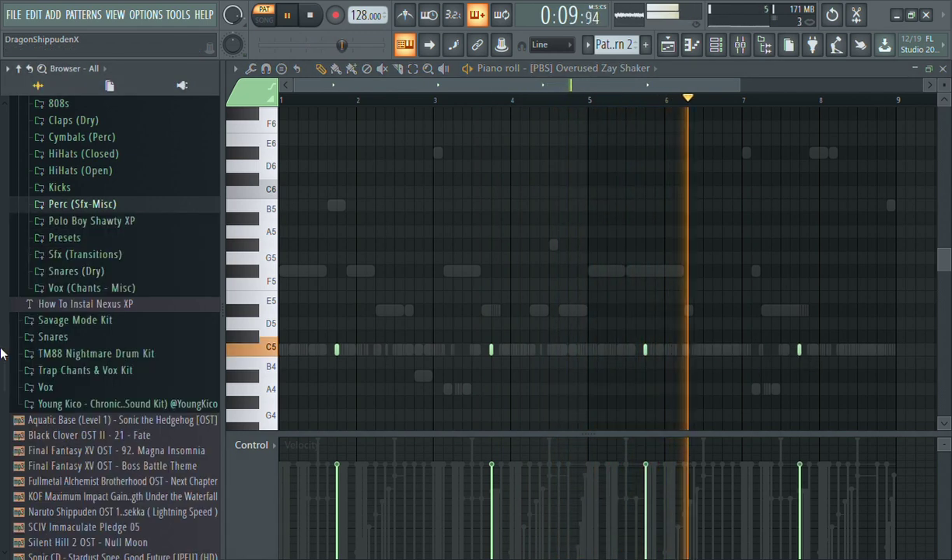
pyautogui.moveTo(4, 350); pyautogui.dragTo(3, 316)
pyautogui.scroll(3, 4, 319)
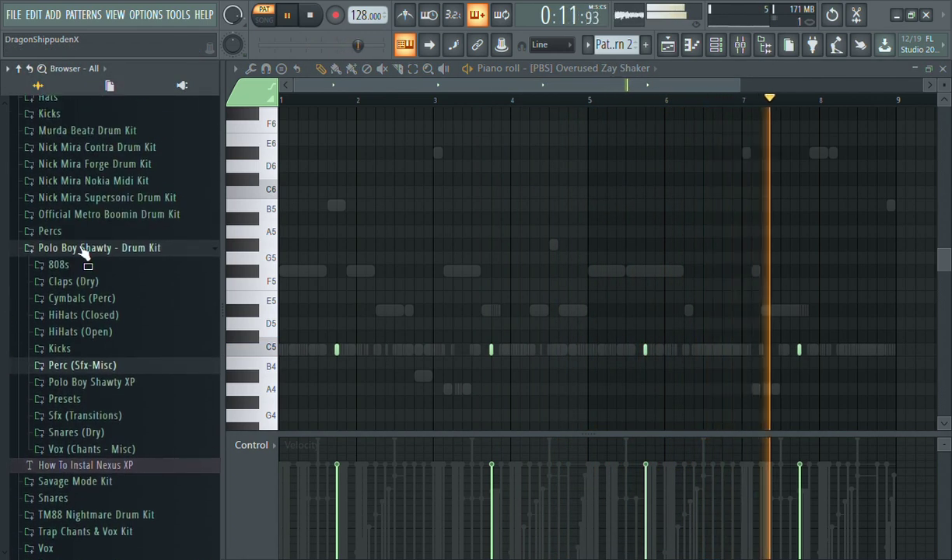
pyautogui.click(53, 249)
# Normalize the Overused Zay Shaker sample in its channel settings
pyautogui.click(718, 47)
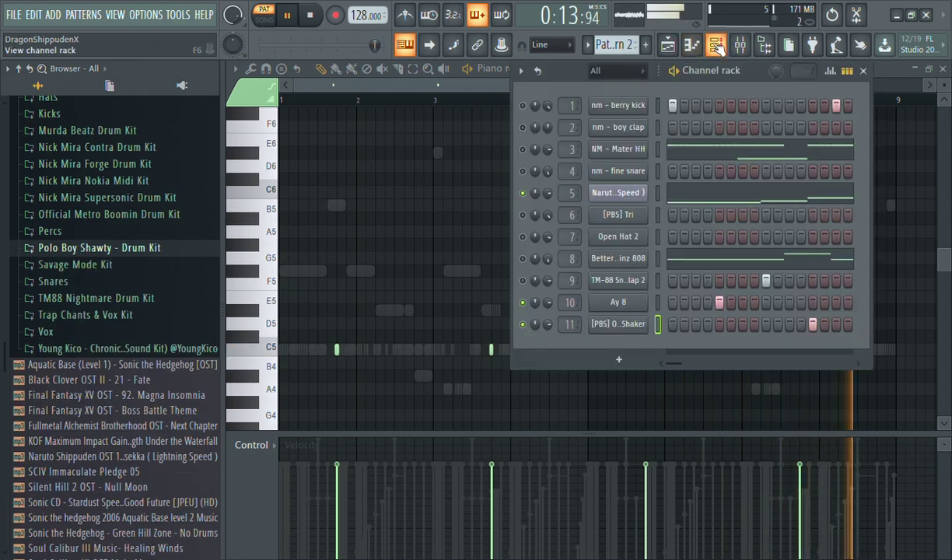
pyautogui.click(617, 324)
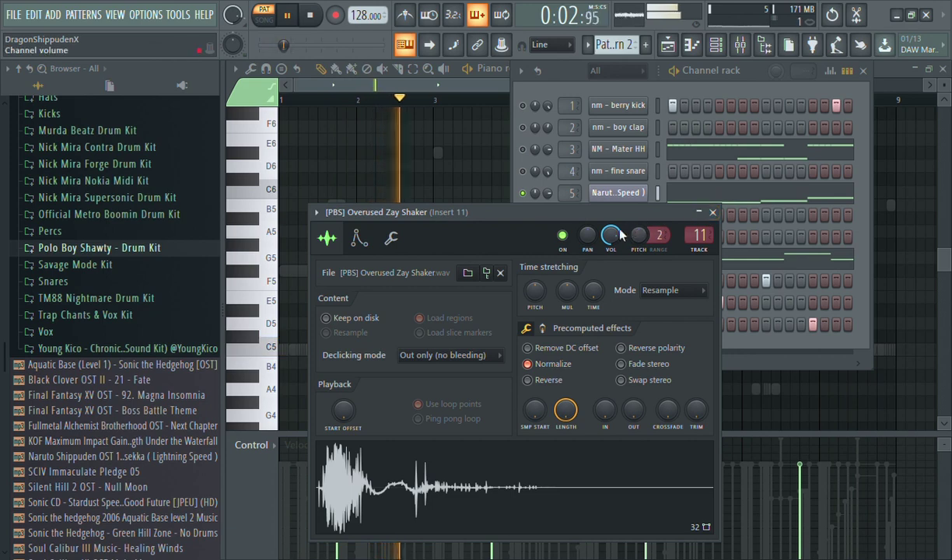
pyautogui.click(697, 214)
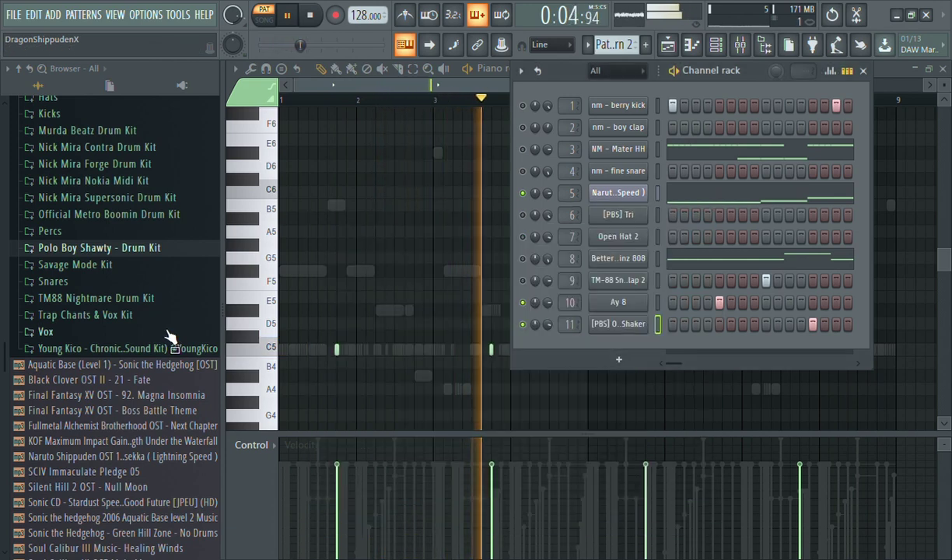
# Preview D2theRJ Lui Kang Whoa! from the Trap Chants & Vox Kit and add it as a new channel on mixer track 12
pyautogui.click(69, 315)
pyautogui.press('space')
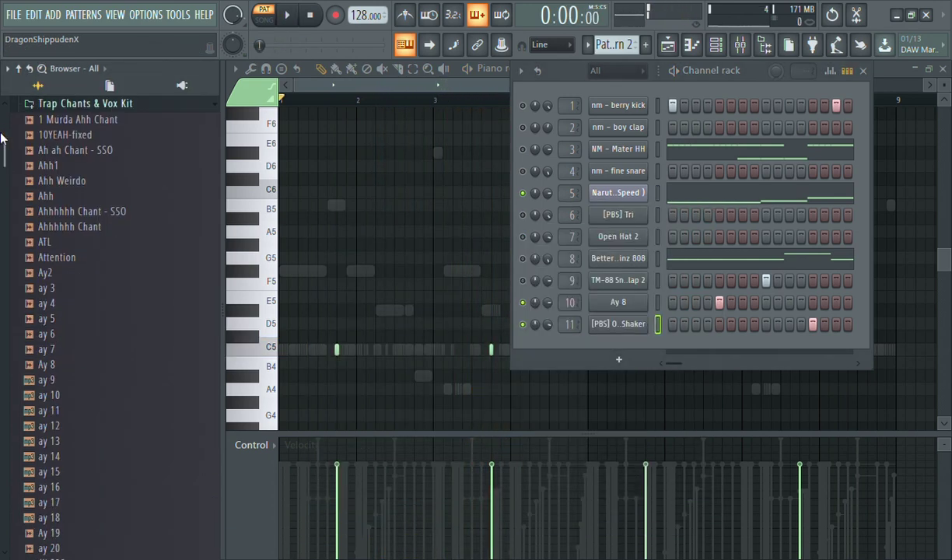
pyautogui.moveTo(1, 139); pyautogui.dragTo(2, 302)
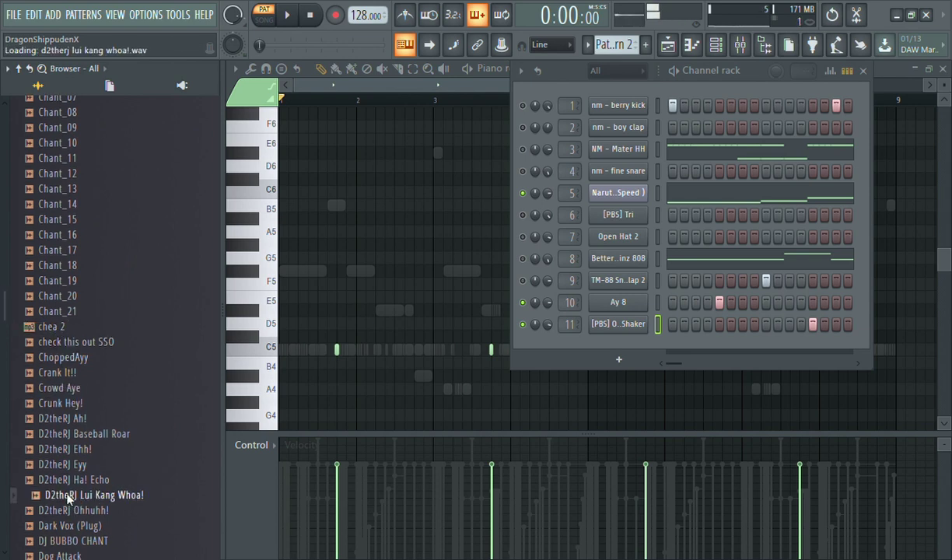
pyautogui.moveTo(77, 486); pyautogui.dragTo(88, 467)
pyautogui.moveTo(91, 506); pyautogui.dragTo(97, 502)
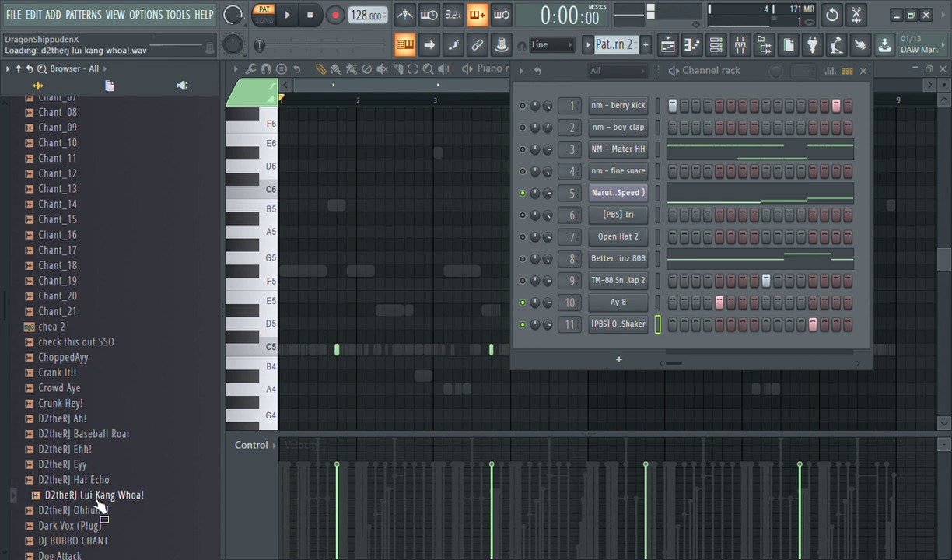
pyautogui.moveTo(612, 337); pyautogui.dragTo(613, 339)
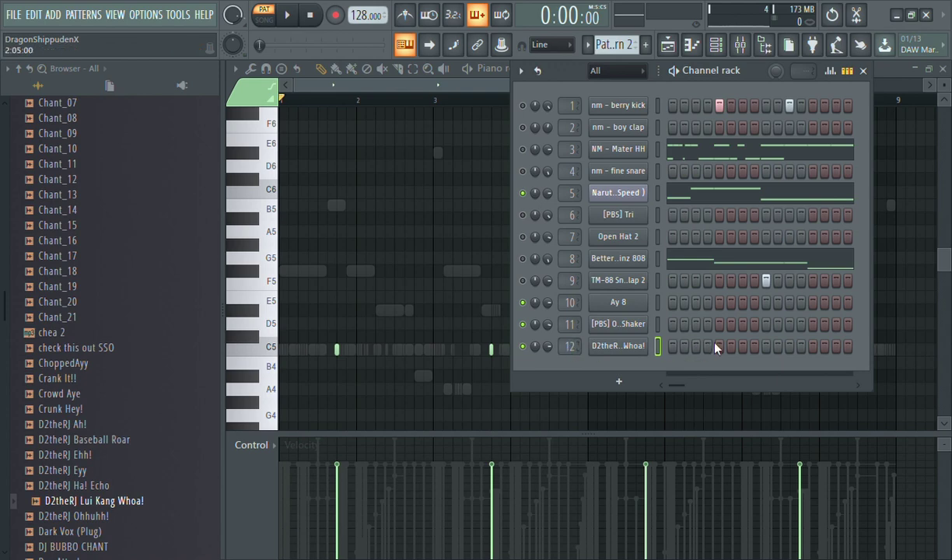
# Normalize the D2theRJ Lui Kang Whoa! sample and place a hit on step 5 of bar 2
pyautogui.click(630, 346)
pyautogui.click(547, 384)
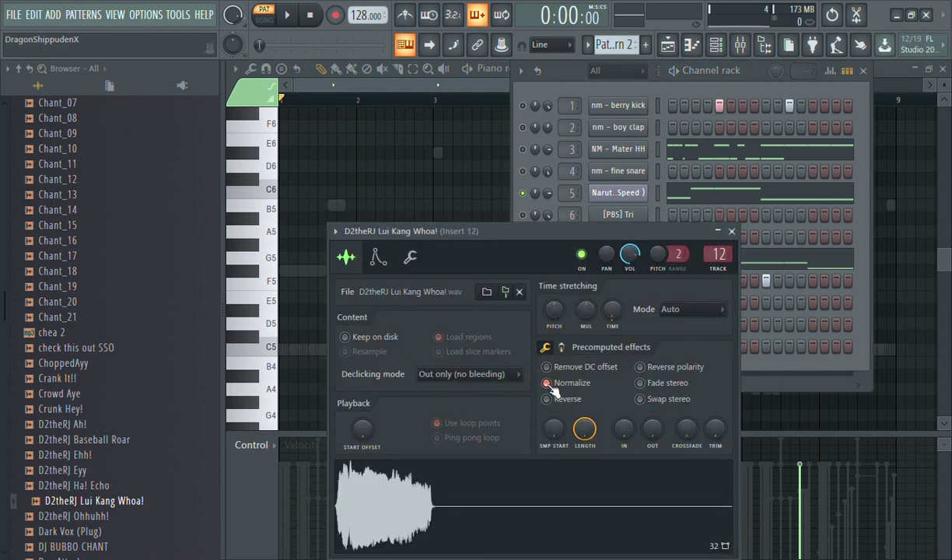
pyautogui.press('space')
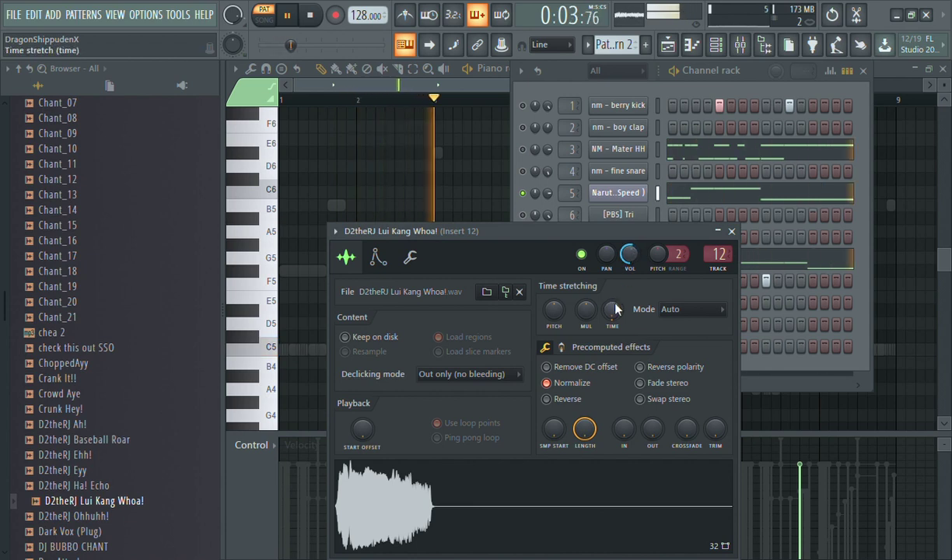
pyautogui.click(731, 231)
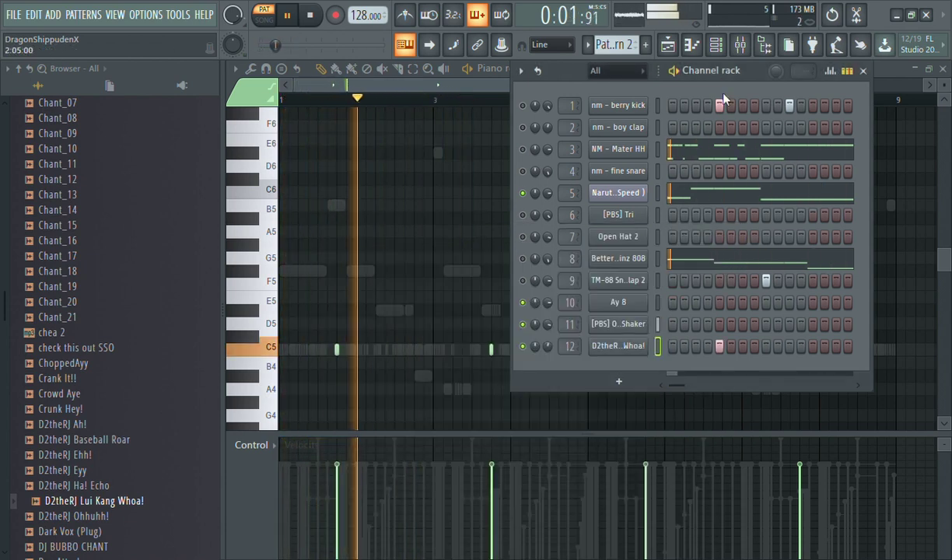
# Duplicate bars 1-2 of the Lui Kang Whoa! notes three times to fill all eight bars, and replay the pattern from the start
pyautogui.click(692, 47)
pyautogui.moveTo(433, 102); pyautogui.dragTo(1, 33)
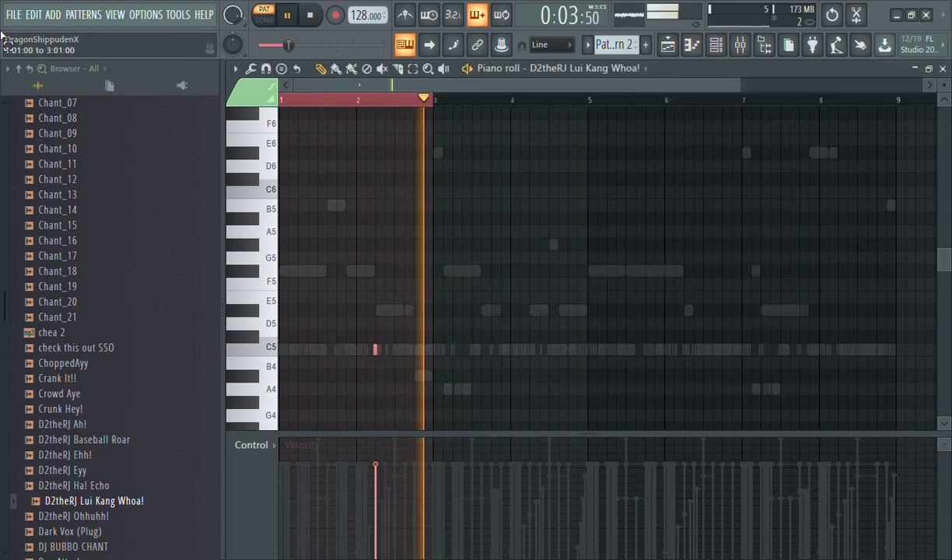
pyautogui.hotkey('ctrl', 'b')
pyautogui.hotkey('ctrl', 'b')
pyautogui.hotkey('ctrl', 'b')
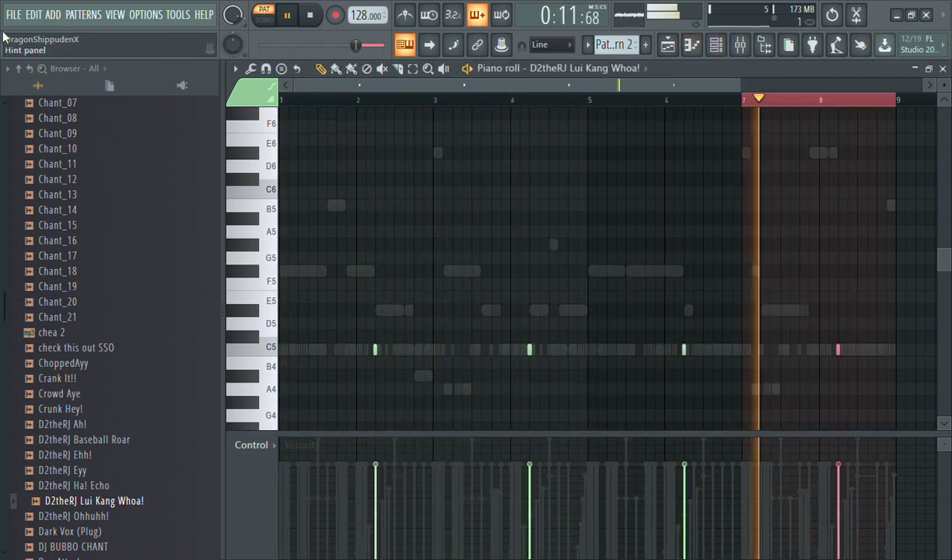
pyautogui.keyDown('ctrl'); pyautogui.click(395, 101); pyautogui.keyUp('ctrl')
pyautogui.press('space')
pyautogui.press('space')
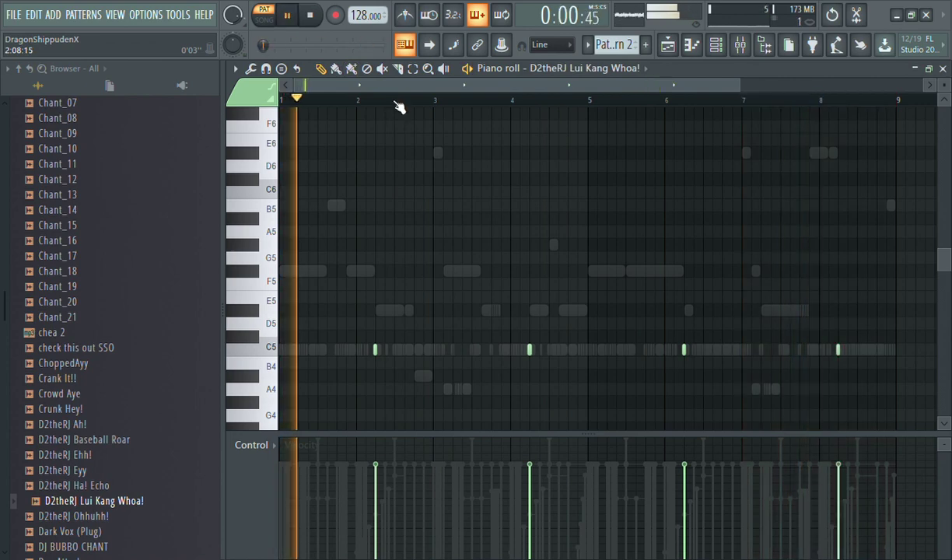
# Add Fruity Reeverb 2 to mixer insert 12 for the Lui Kang Whoa! chant and lower its wet level
pyautogui.press('F6')
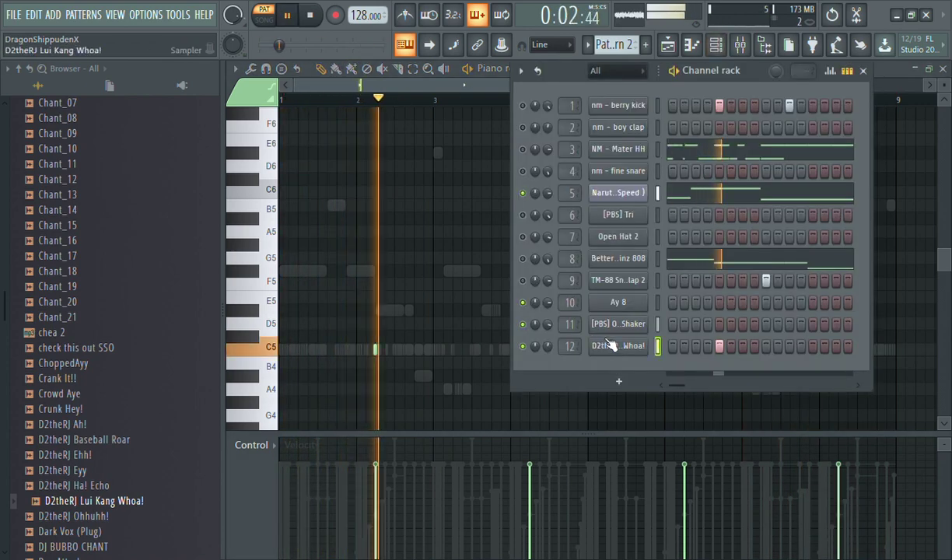
pyautogui.click(739, 48)
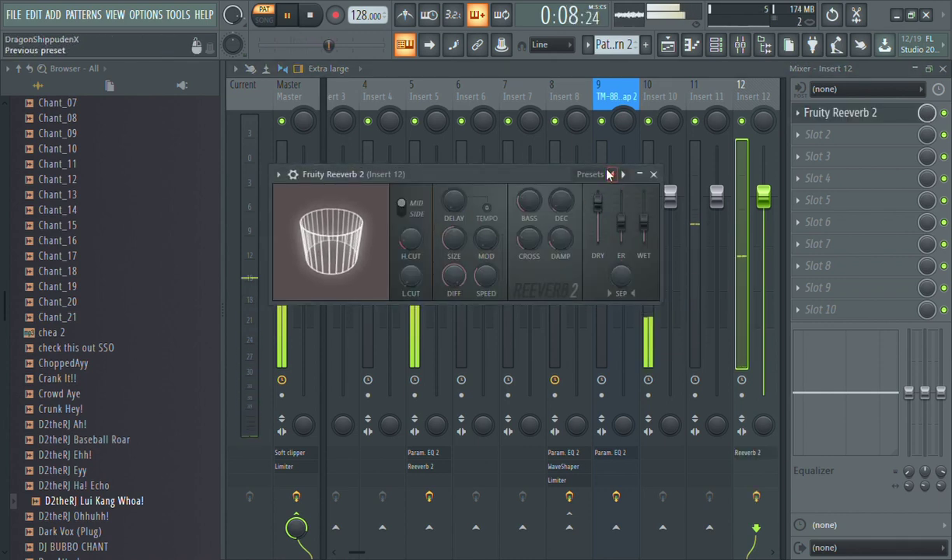
pyautogui.moveTo(644, 214); pyautogui.dragTo(644, 225)
pyautogui.click(861, 115)
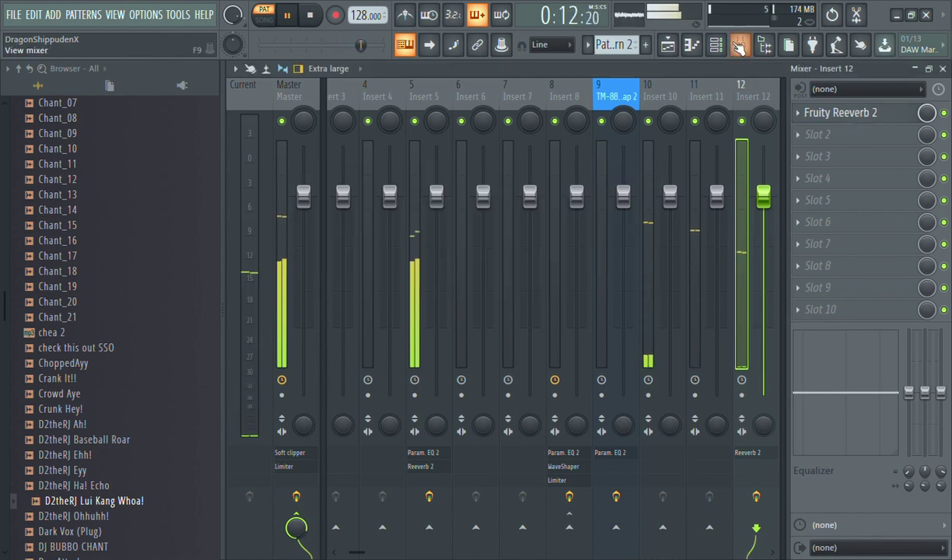
# Listen to the beat with all channels playing, mute the drums and 808 again, and close the Trap Chants & Vox Kit folder
pyautogui.click(716, 44)
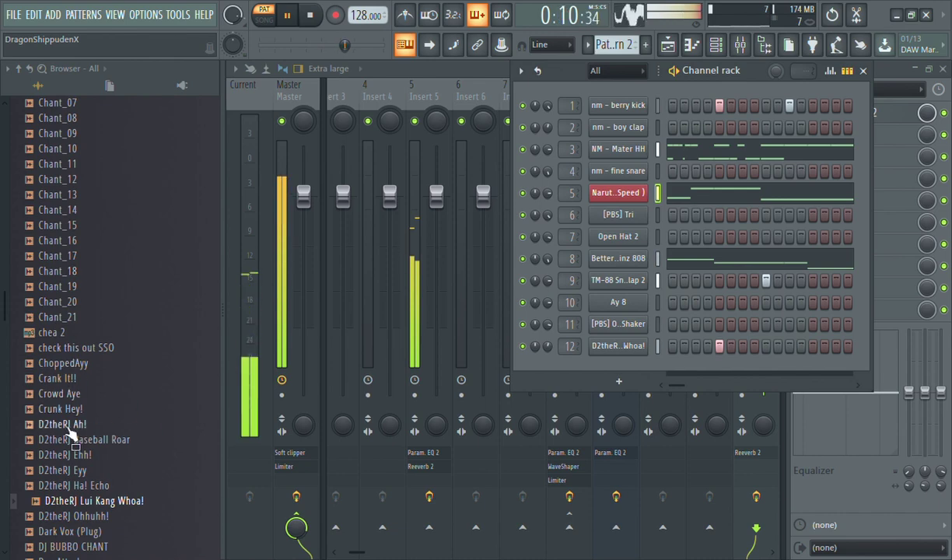
pyautogui.moveTo(4, 307); pyautogui.dragTo(21, 164)
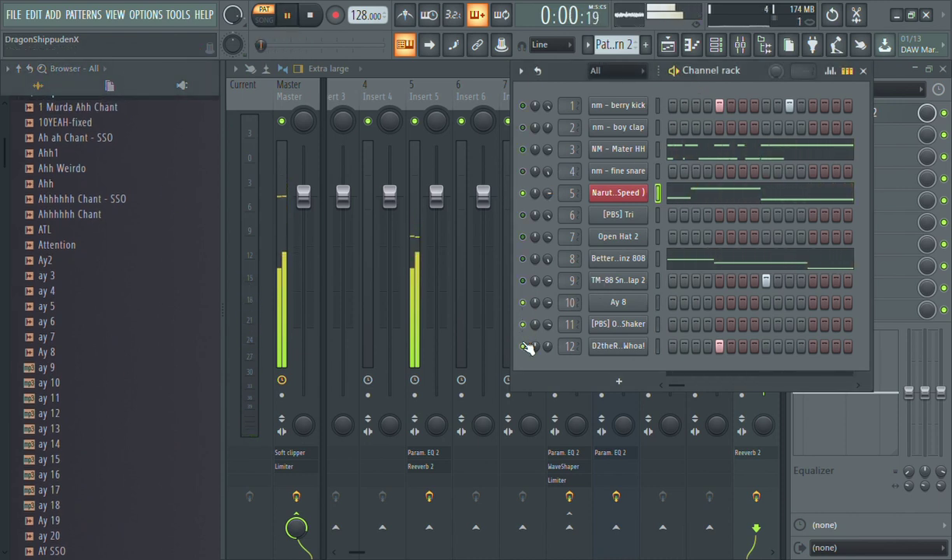
pyautogui.moveTo(3, 166)
pyautogui.mouseDown()
pyautogui.moveTo(3, 124)
pyautogui.moveTo(4, 184)
pyautogui.moveTo(2, 156)
pyautogui.mouseUp()
pyautogui.click(65, 202)
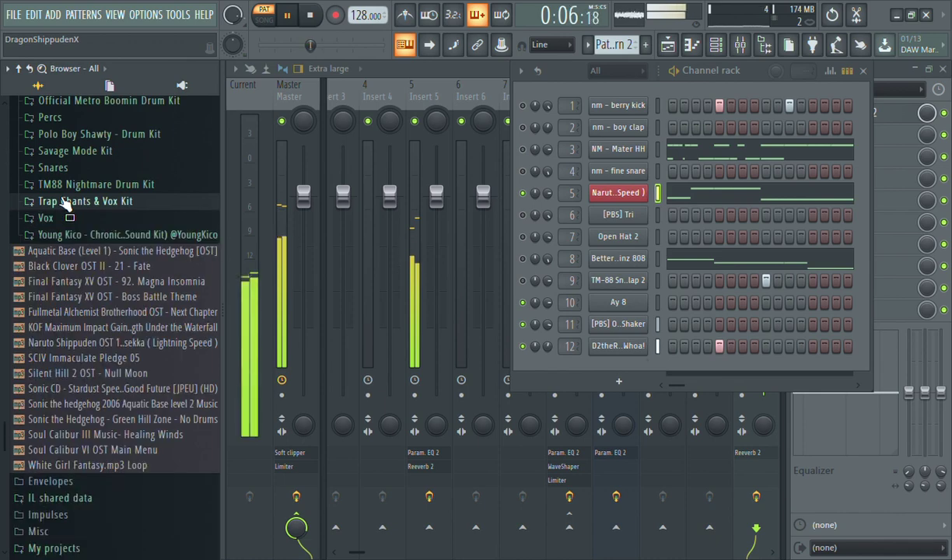
# Look through the Nick Mira Nokia Midi Kit and Vox folders for another sample, closing each one again
pyautogui.moveTo(3, 412); pyautogui.dragTo(21, 266)
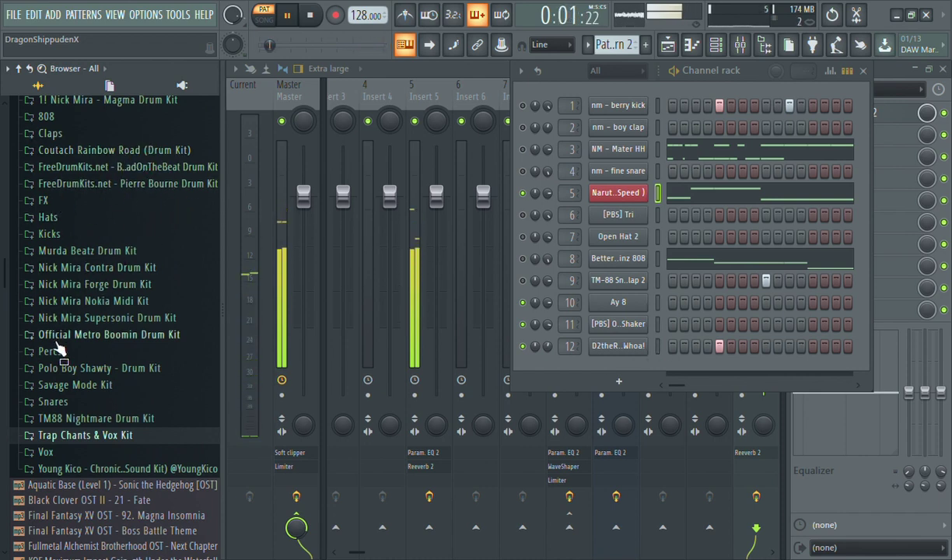
pyautogui.click(109, 305)
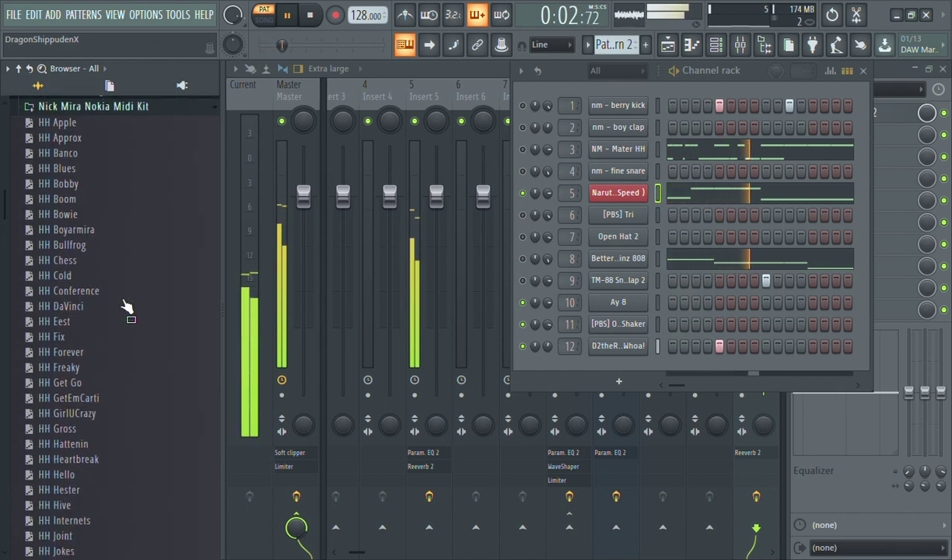
pyautogui.click(130, 109)
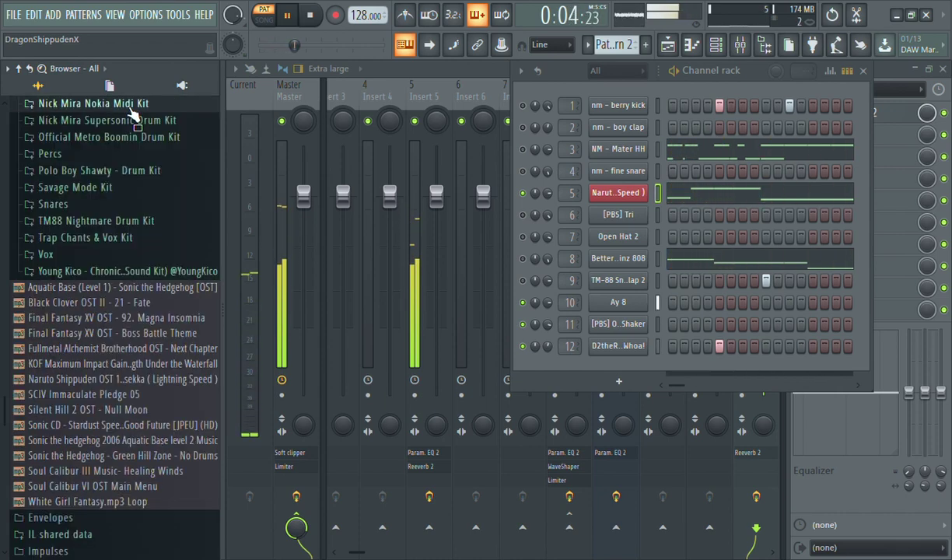
pyautogui.click(55, 255)
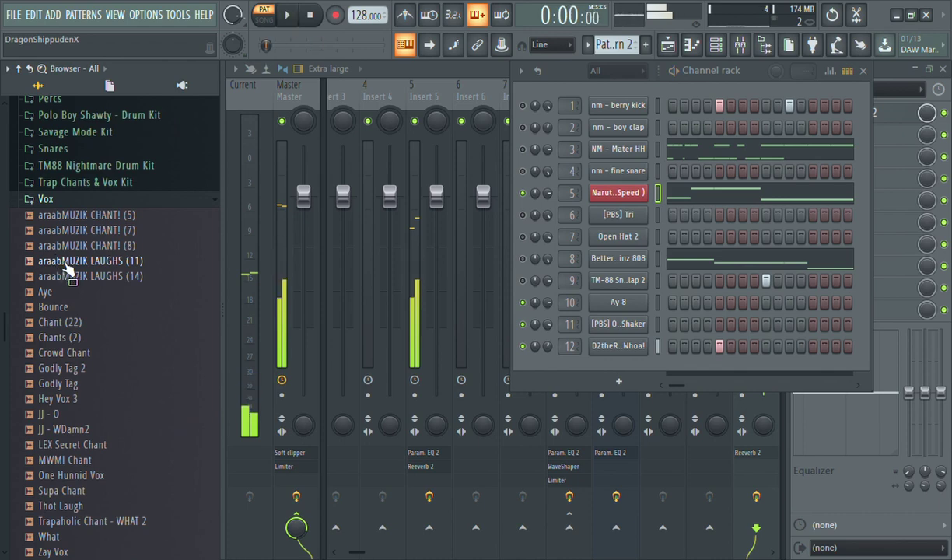
pyautogui.click(87, 198)
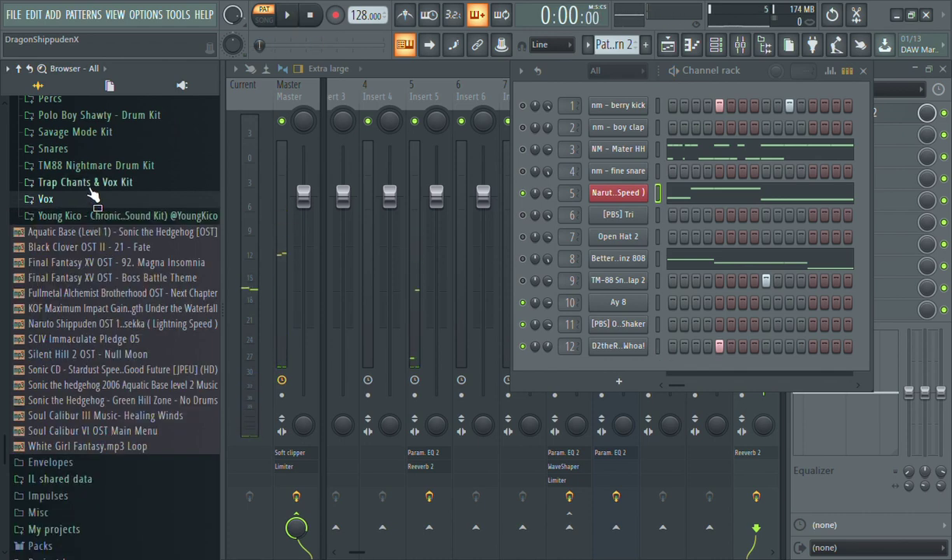
# Audition the ay chants and SDF vocal samples in the Trap Chants & Vox Kit folder for another chant
pyautogui.click(86, 182)
pyautogui.click(67, 289)
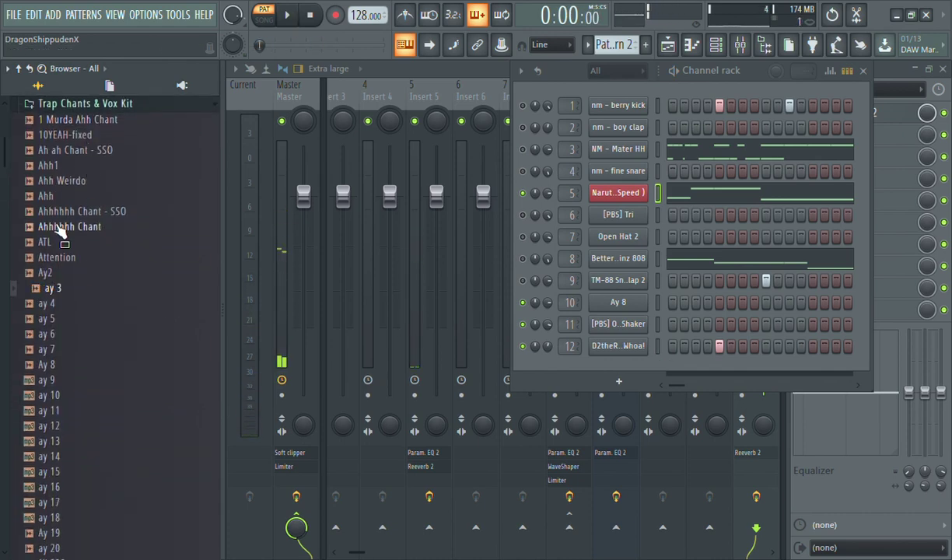
pyautogui.press('Down')
pyautogui.moveTo(2, 158); pyautogui.dragTo(2, 440)
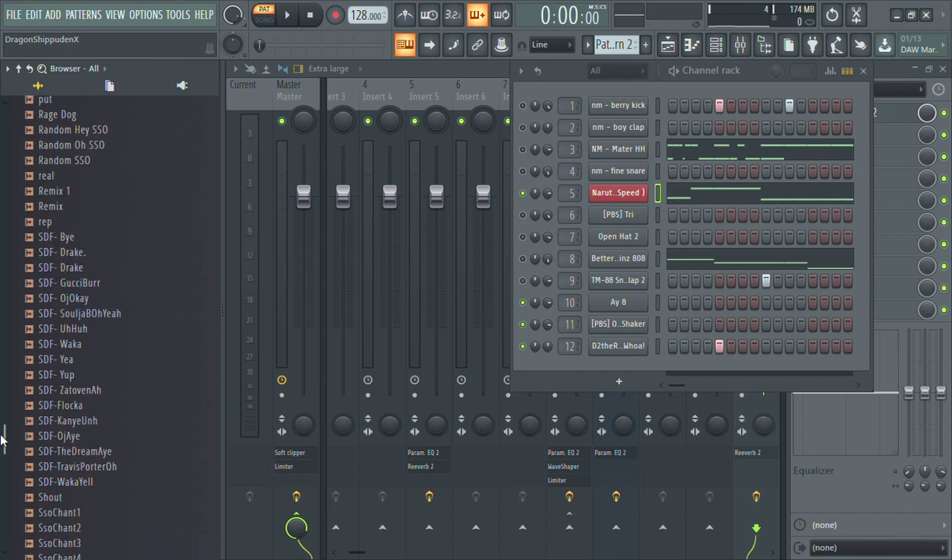
pyautogui.click(85, 467)
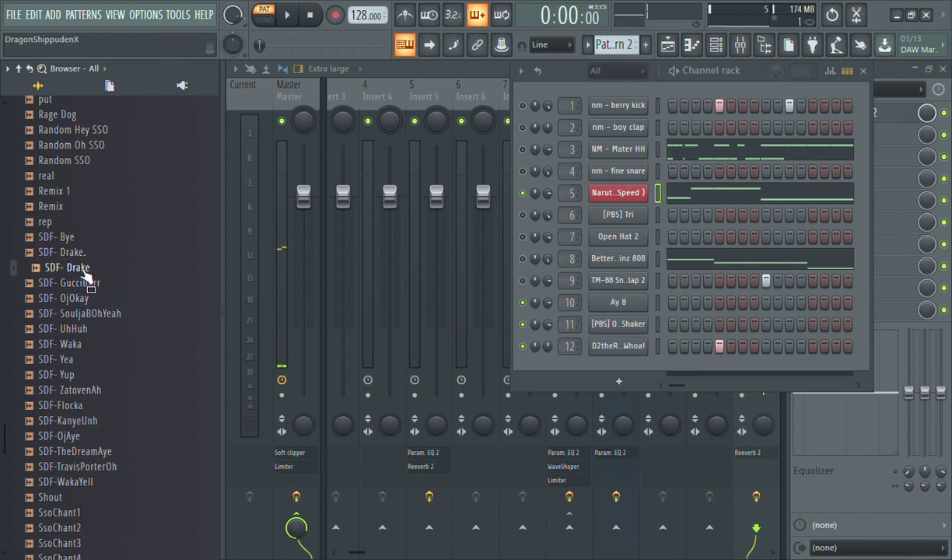
pyautogui.click(97, 299)
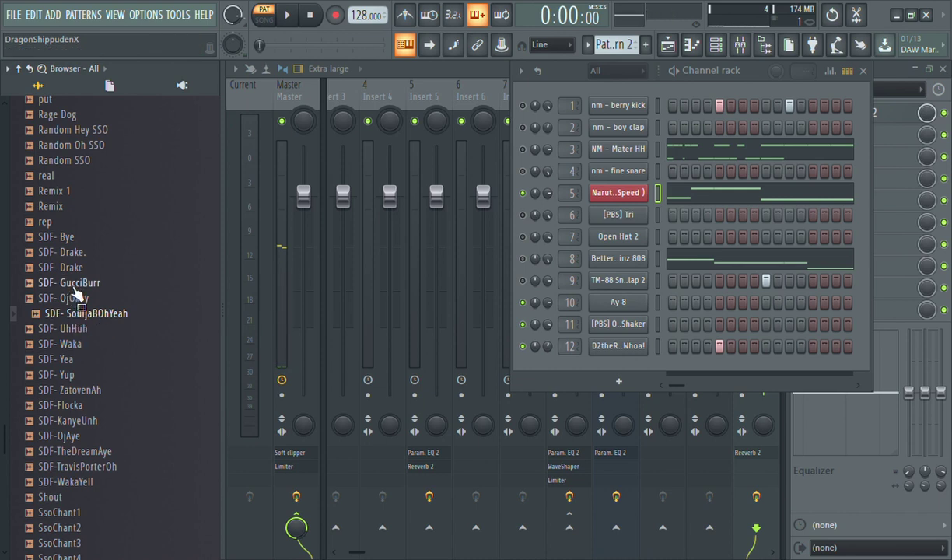
pyautogui.click(81, 330)
pyautogui.click(82, 345)
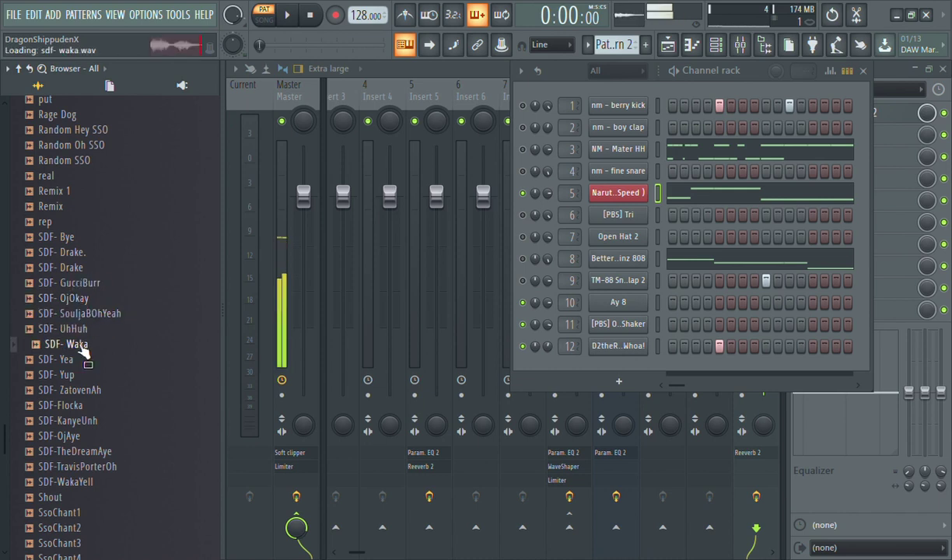
# Add the SDF- GucciBurr sample as a new channel and route it to mixer insert 13
pyautogui.moveTo(87, 287); pyautogui.dragTo(653, 325)
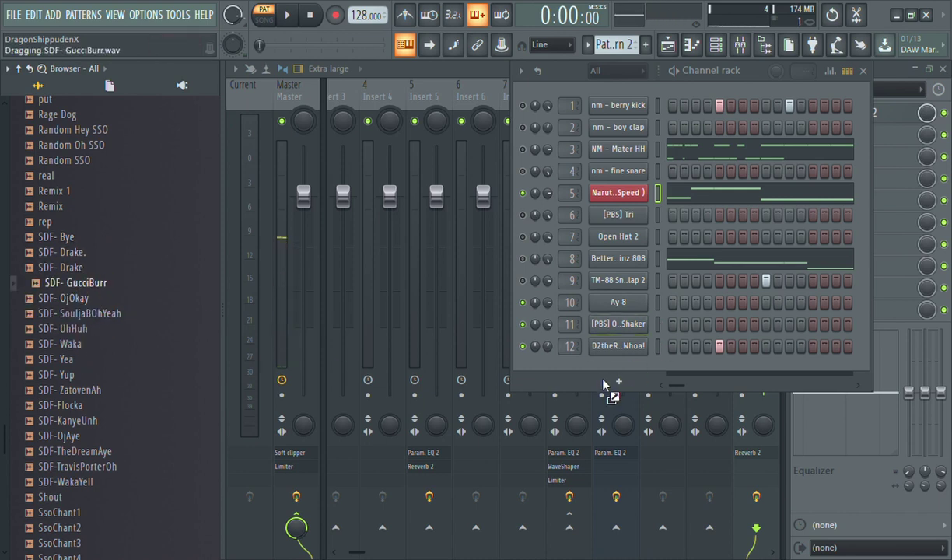
pyautogui.moveTo(608, 366); pyautogui.dragTo(615, 375)
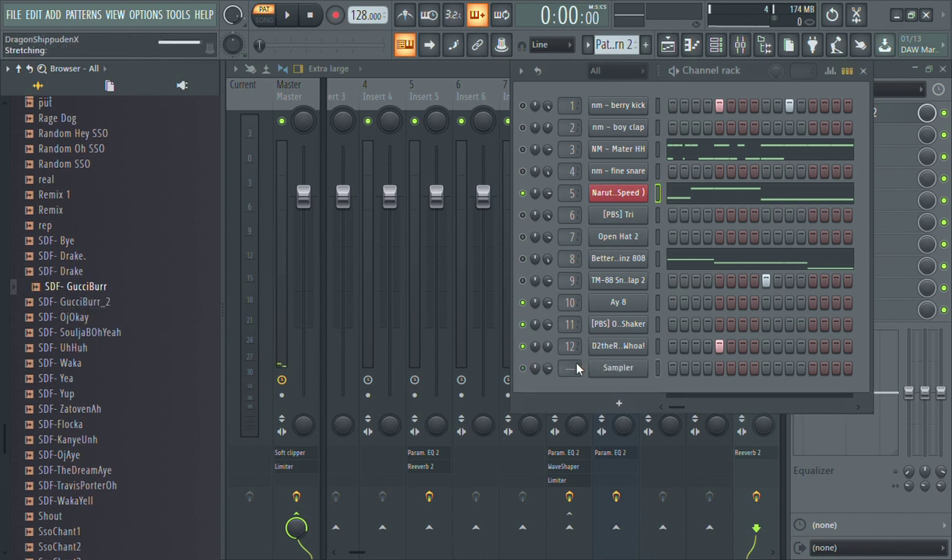
pyautogui.scroll(4, 576, 371)
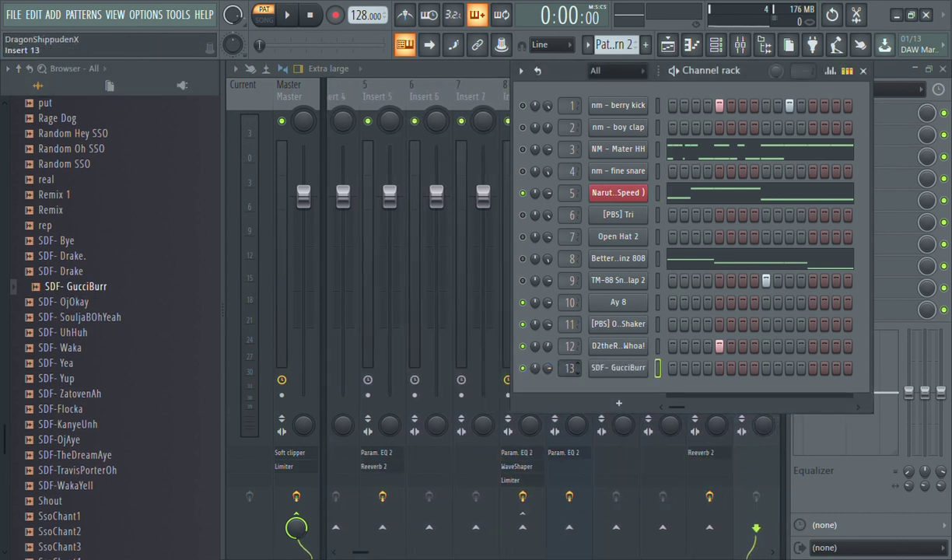
# Place short C5 notes for SDF- GucciBurr on the last beat of bars 2, 4, 6 and 8 while playing the pattern
pyautogui.click(694, 46)
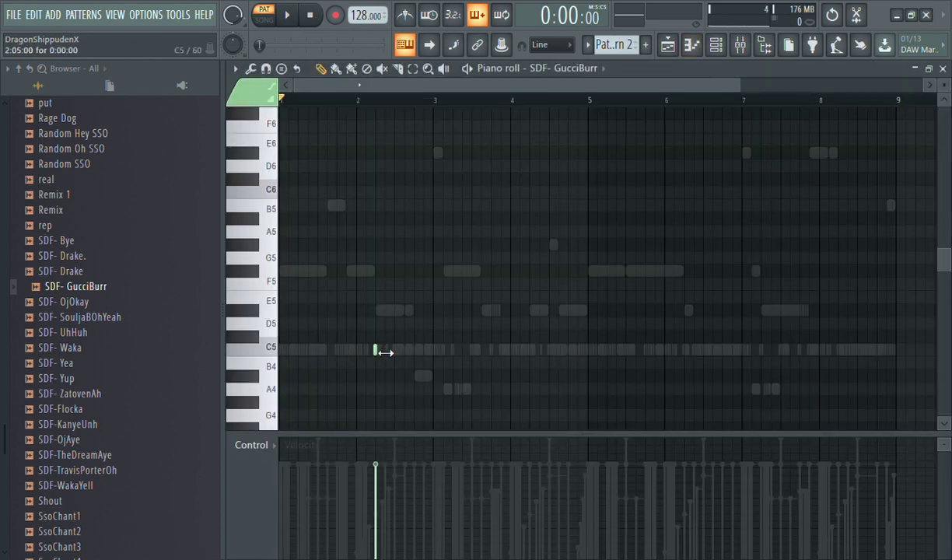
pyautogui.press('space')
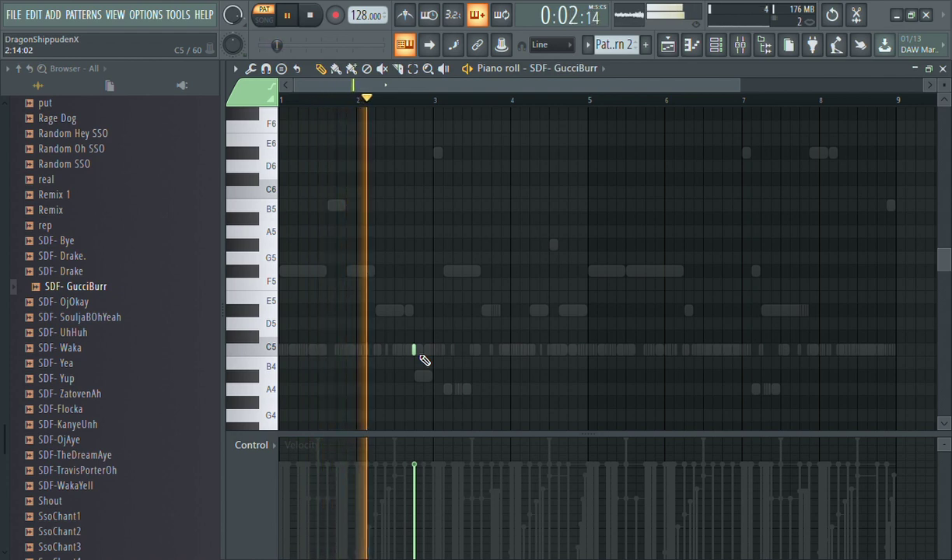
pyautogui.click(571, 351)
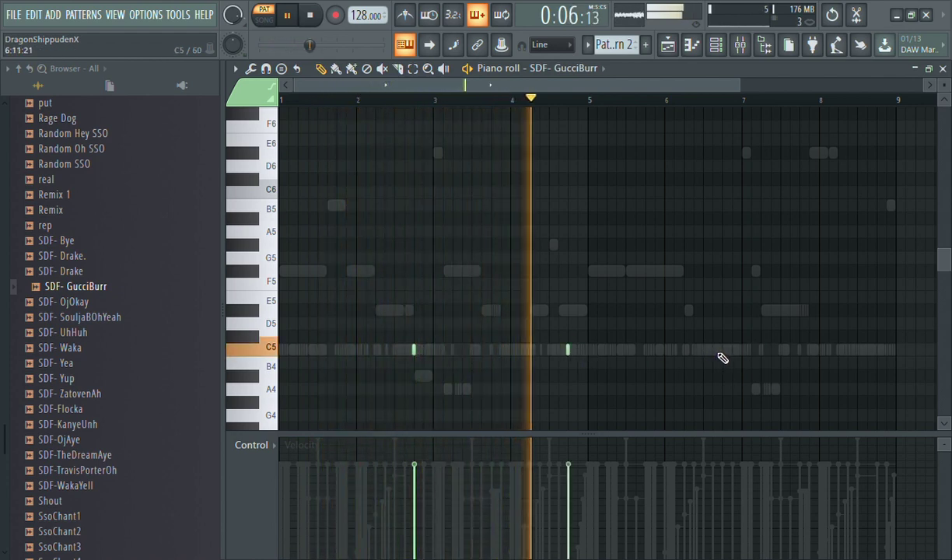
pyautogui.click(723, 351)
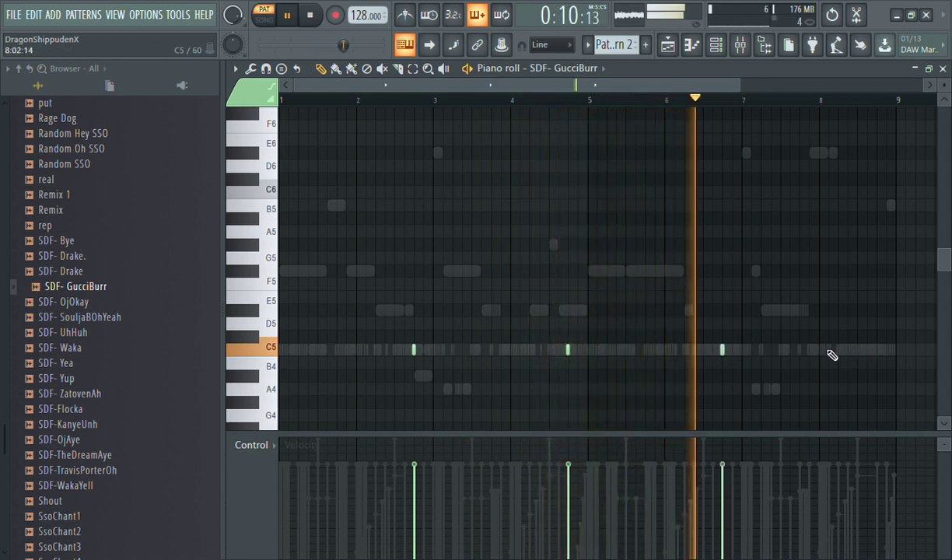
pyautogui.click(879, 350)
# Normalize the SDF- GucciBurr sample in its channel settings and close them
pyautogui.click(715, 45)
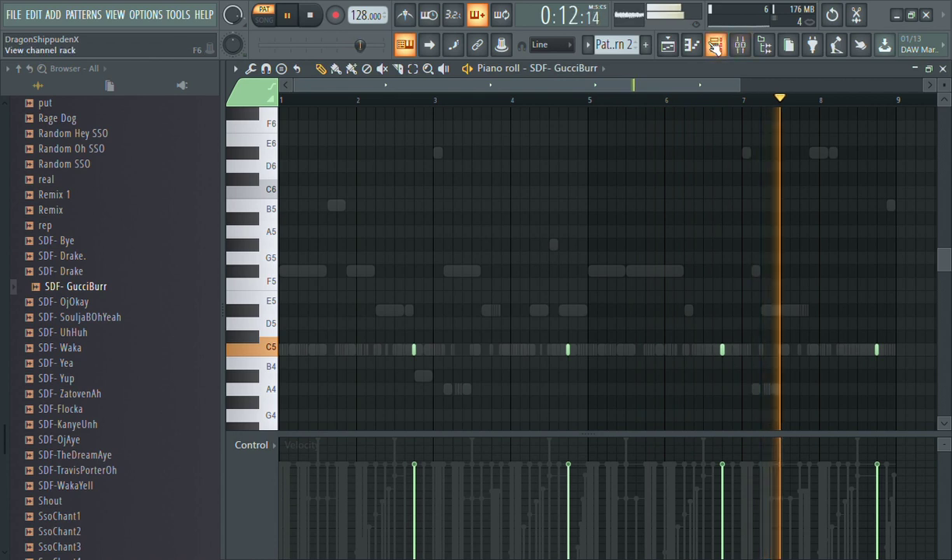
pyautogui.click(628, 368)
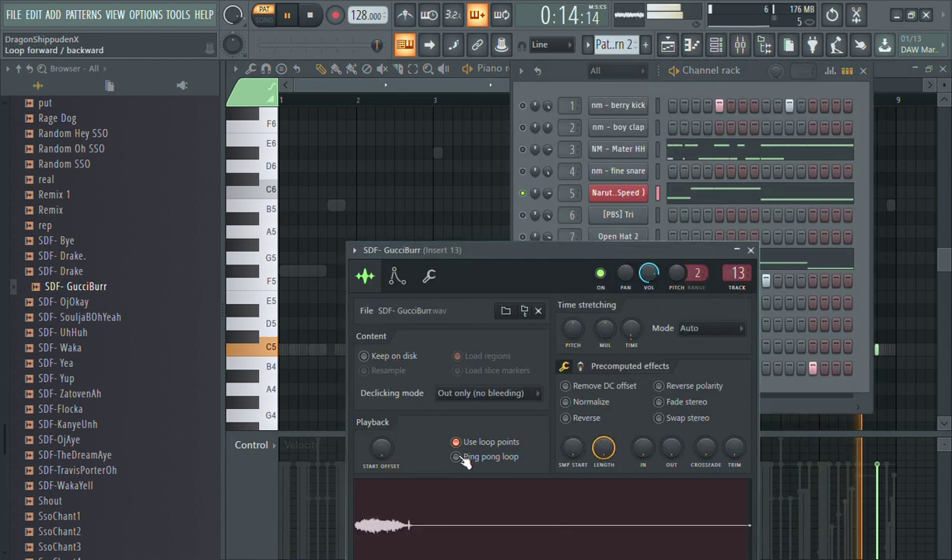
pyautogui.click(566, 402)
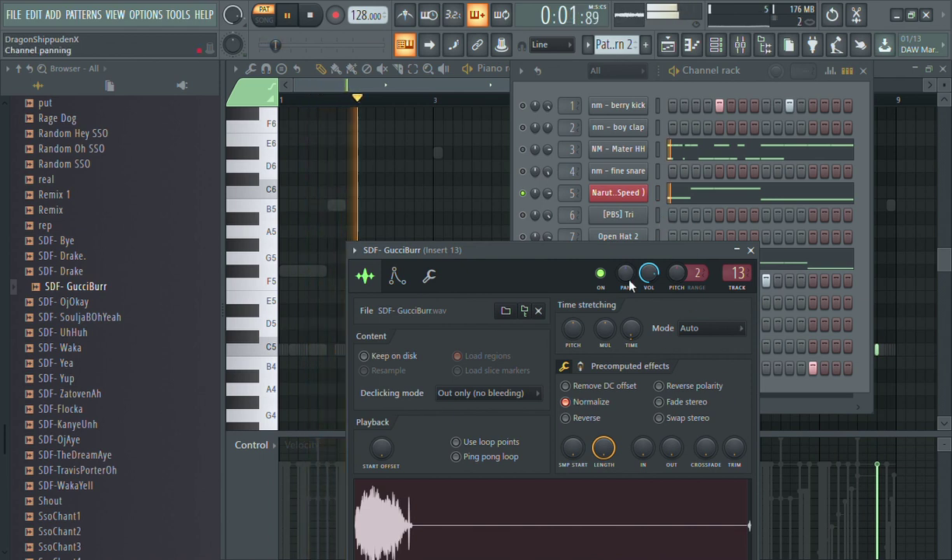
pyautogui.click(749, 251)
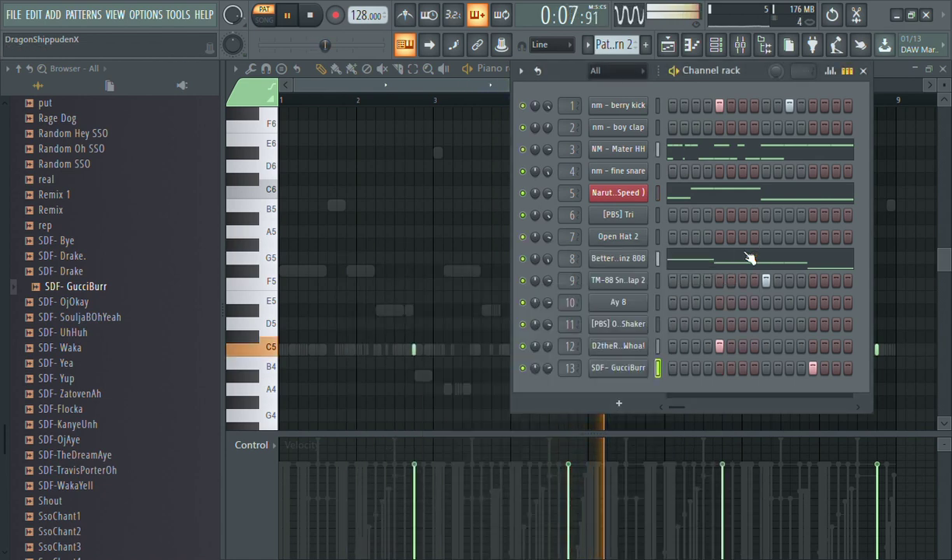
# Check the mixer with the TM-88 Snare & Clap 2 insert selected, and compare the playing beat with Pattern 1
pyautogui.click(740, 47)
pyautogui.click(571, 97)
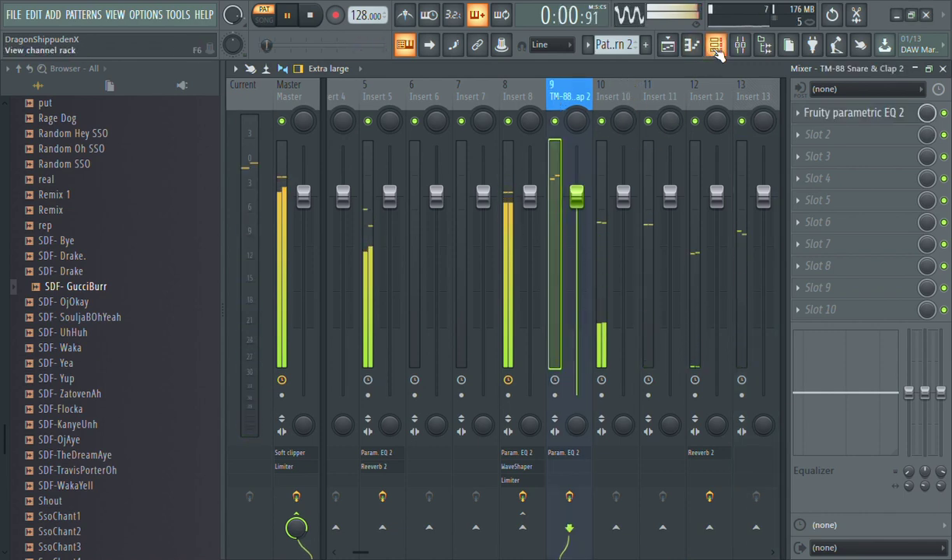
pyautogui.press('F6')
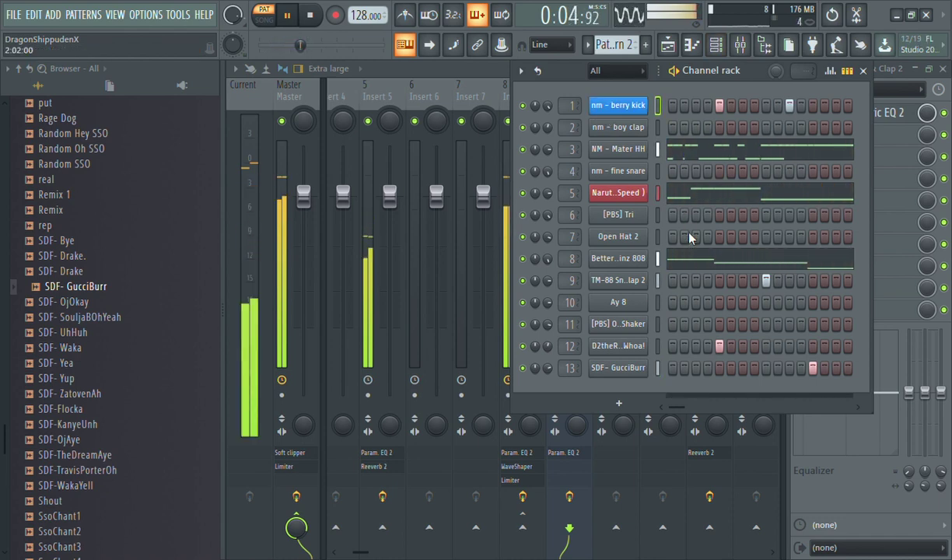
pyautogui.press('-')
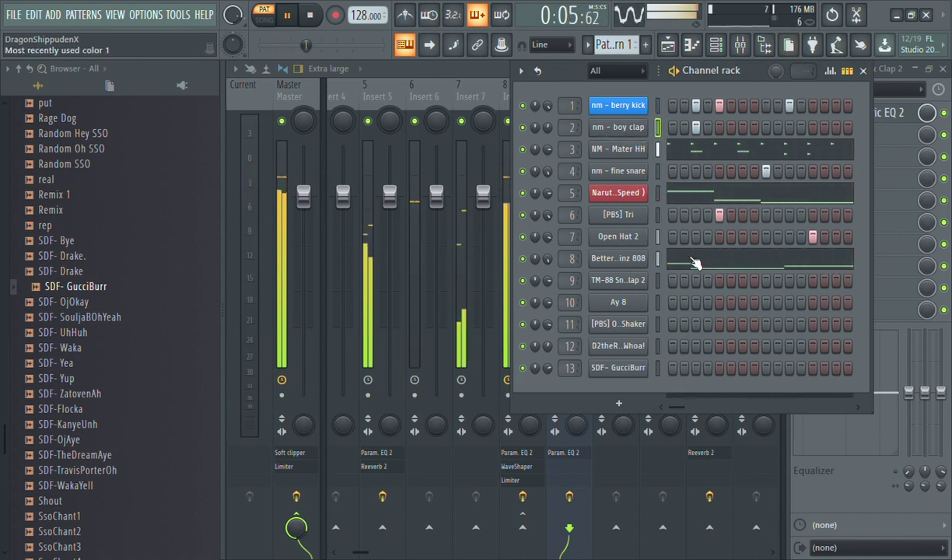
# Hide the browser and transpose all of Pattern 2's Naruto sample notes up one octave, comparing them in playback
pyautogui.press('space')
pyautogui.click(731, 195)
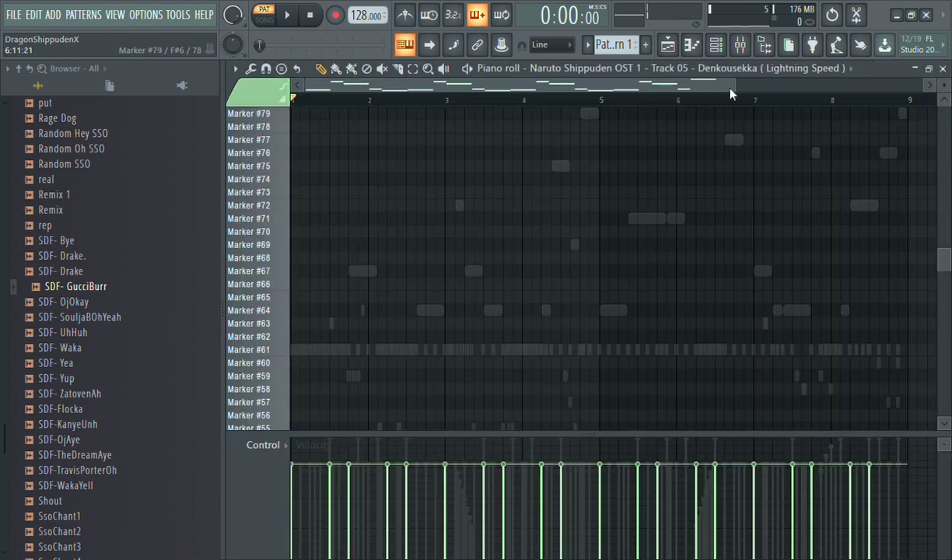
pyautogui.click(763, 44)
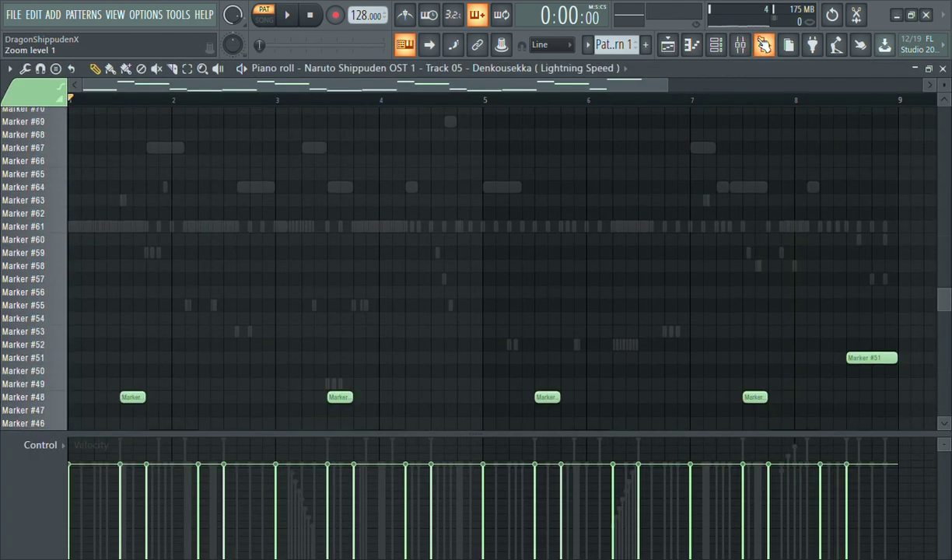
pyautogui.press('+')
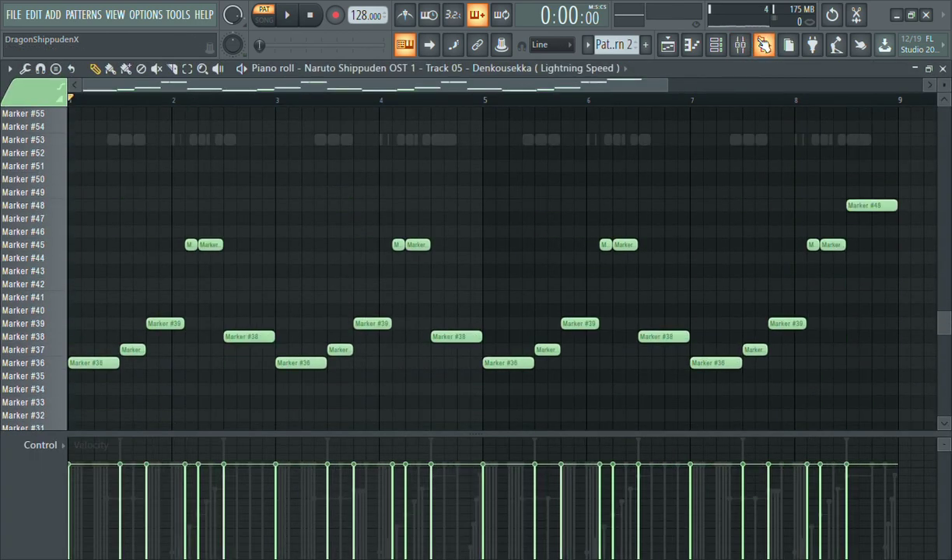
pyautogui.press('space')
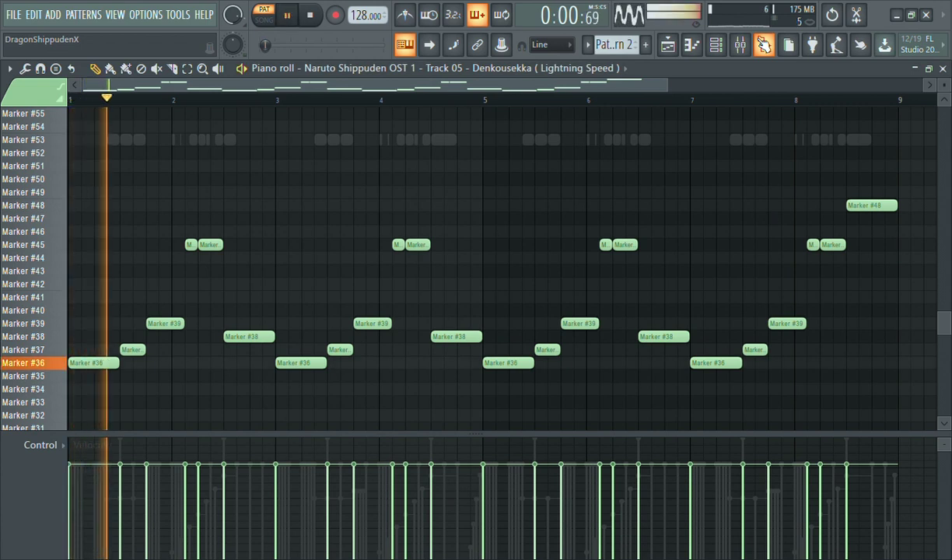
pyautogui.press('space')
pyautogui.hotkey('ctrl', 'Up')
pyautogui.press('space')
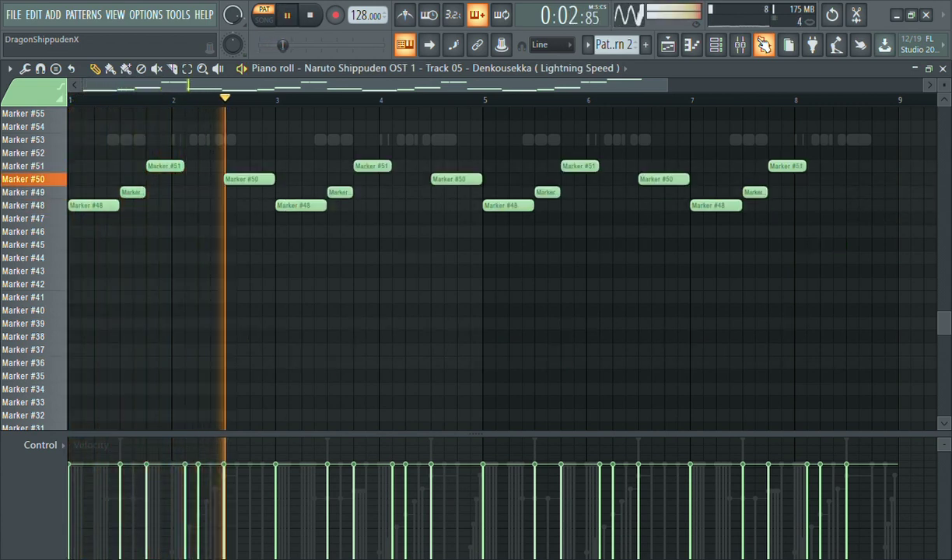
pyautogui.scroll(4, 349, 196)
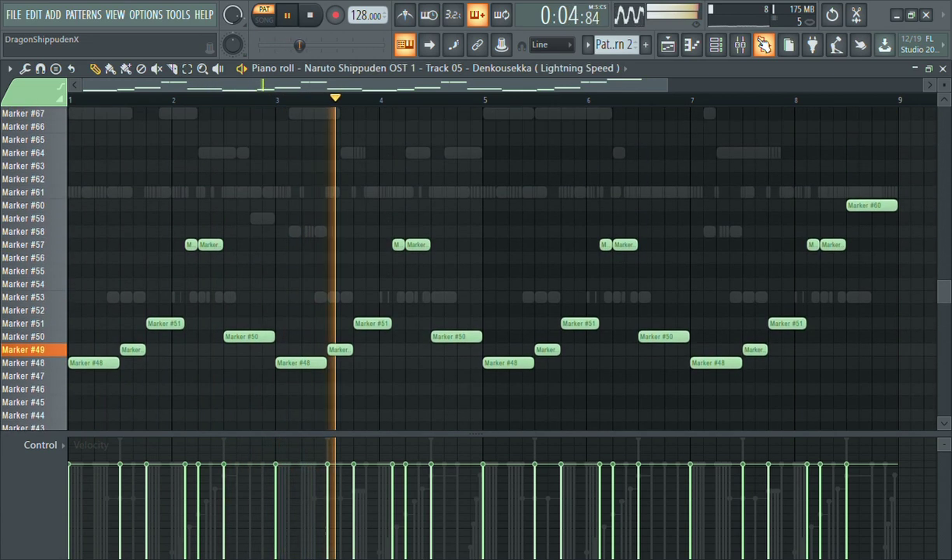
# Try lowering the Marker #57 note pairs in bars 2, 4, 6 and 8 to Marker #54 and replay the pattern
pyautogui.moveTo(175, 214)
pyautogui.mouseDown()
pyautogui.moveTo(259, 265)
pyautogui.moveTo(609, 272)
pyautogui.moveTo(922, 255)
pyautogui.mouseUp()
pyautogui.press('space')
pyautogui.click(537, 238)
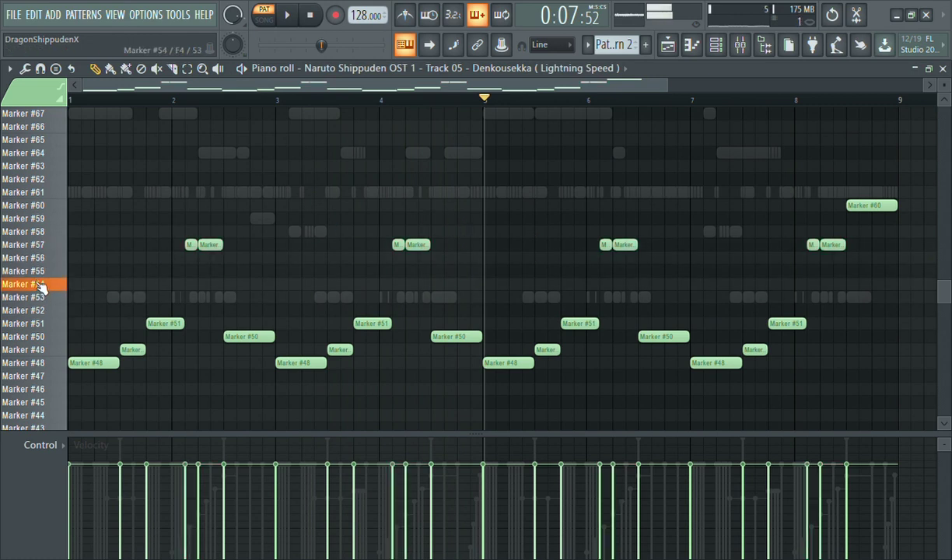
pyautogui.moveTo(96, 212)
pyautogui.mouseDown()
pyautogui.moveTo(247, 242)
pyautogui.moveTo(725, 274)
pyautogui.moveTo(911, 270)
pyautogui.mouseUp()
pyautogui.hotkey('shift', 'Down')
pyautogui.hotkey('shift', 'Down')
pyautogui.hotkey('shift', 'Down')
pyautogui.press('space')
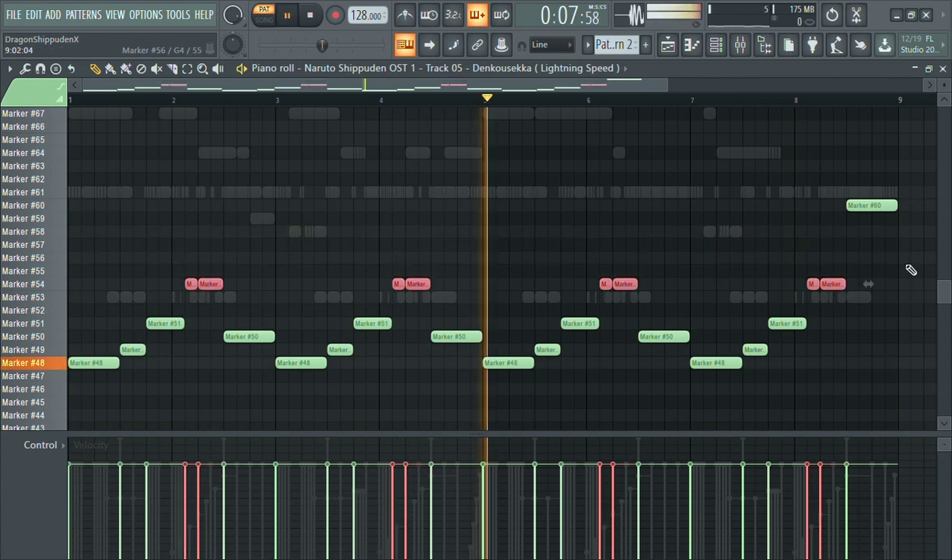
pyautogui.press('space')
pyautogui.press('space')
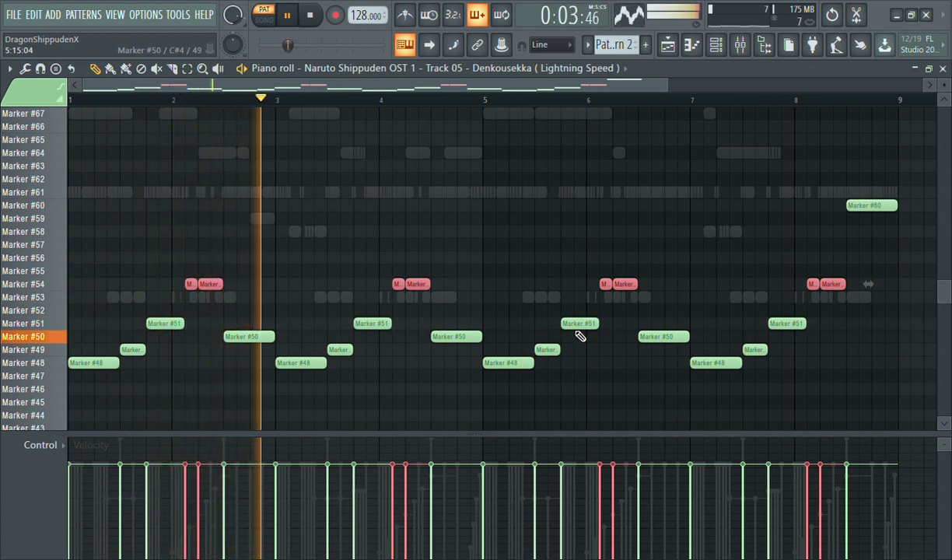
# Deselect the notes, move the final Naruto sample note in bar 8 down to Marker #47, and replay the pattern
pyautogui.hotkey('ctrl', 'd')
pyautogui.press('space')
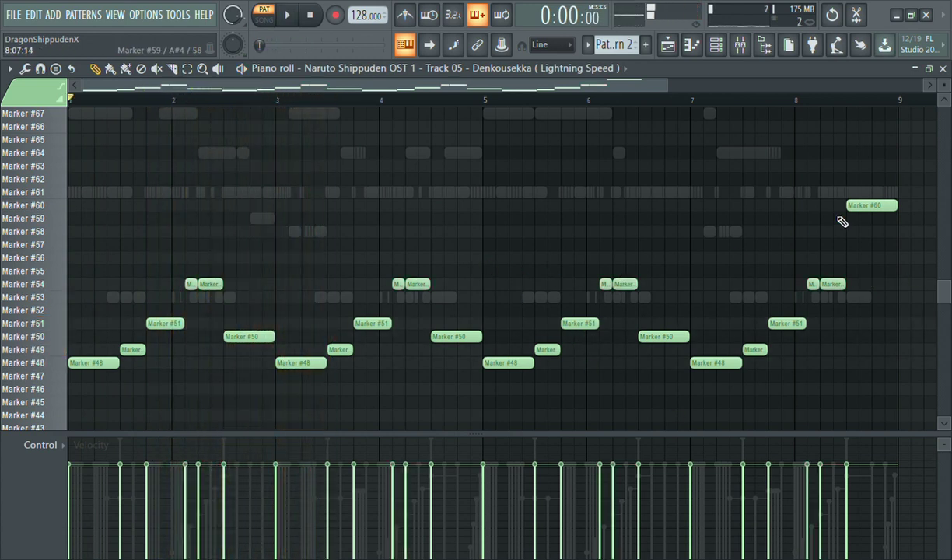
pyautogui.moveTo(869, 211)
pyautogui.mouseDown()
pyautogui.moveTo(875, 402)
pyautogui.moveTo(876, 381)
pyautogui.mouseUp()
pyautogui.press('space')
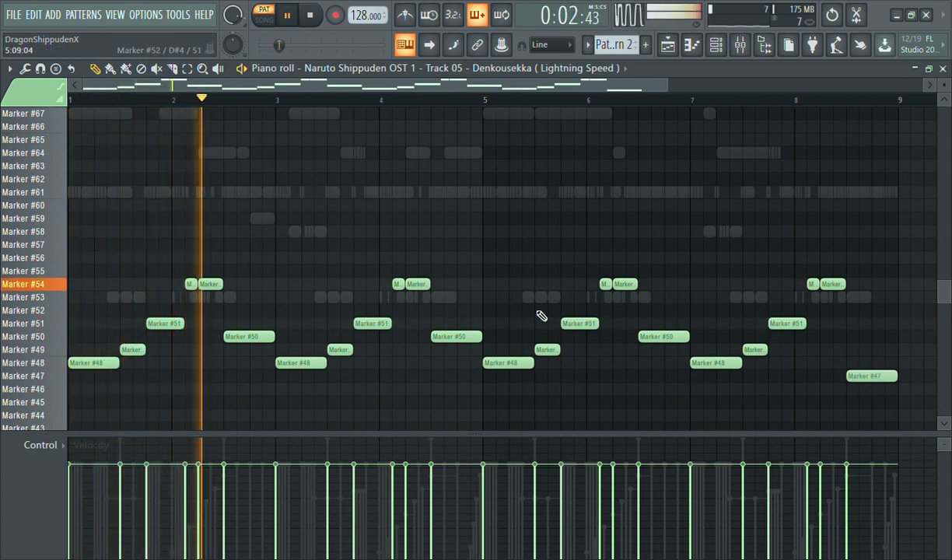
# Lower the Marker #54 note pairs in bars 2, 4, 6 and 8 to Marker #46, replay the pattern, and show the channel rack
pyautogui.moveTo(161, 262)
pyautogui.mouseDown()
pyautogui.moveTo(761, 283)
pyautogui.moveTo(922, 308)
pyautogui.mouseUp()
pyautogui.press('space')
pyautogui.press('Down')
pyautogui.press('Down')
pyautogui.press('Down')
pyautogui.press('Down')
pyautogui.press('Down')
pyautogui.press('Down')
pyautogui.press('Down')
pyautogui.press('Down')
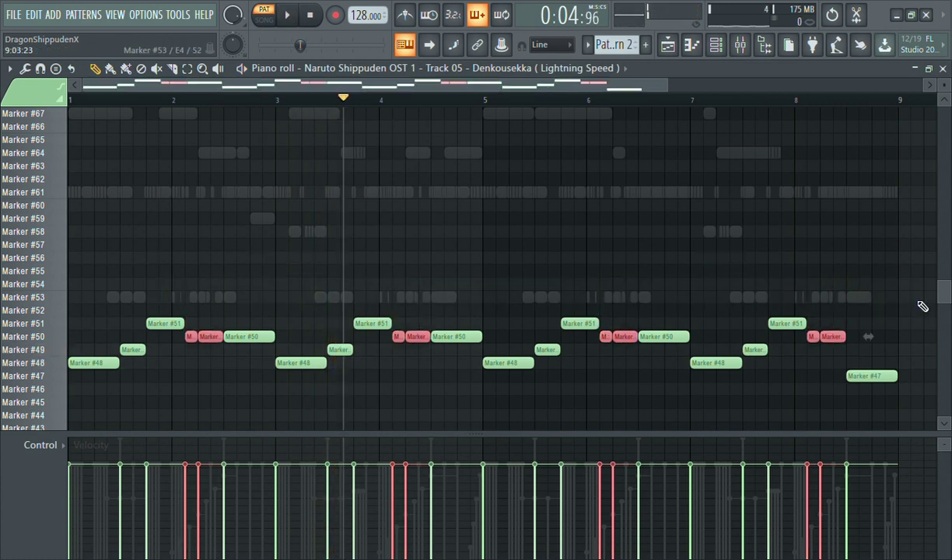
pyautogui.press('space')
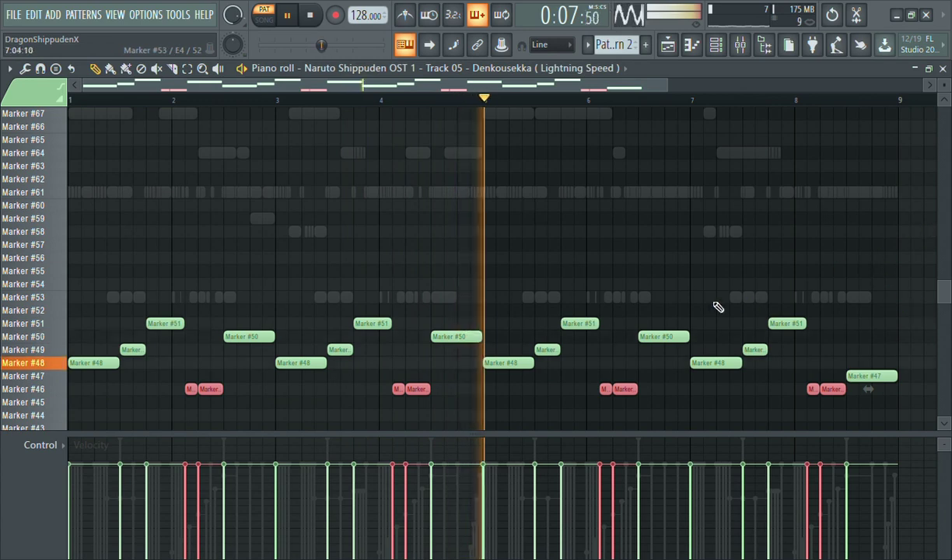
pyautogui.hotkey('ctrl', 'd')
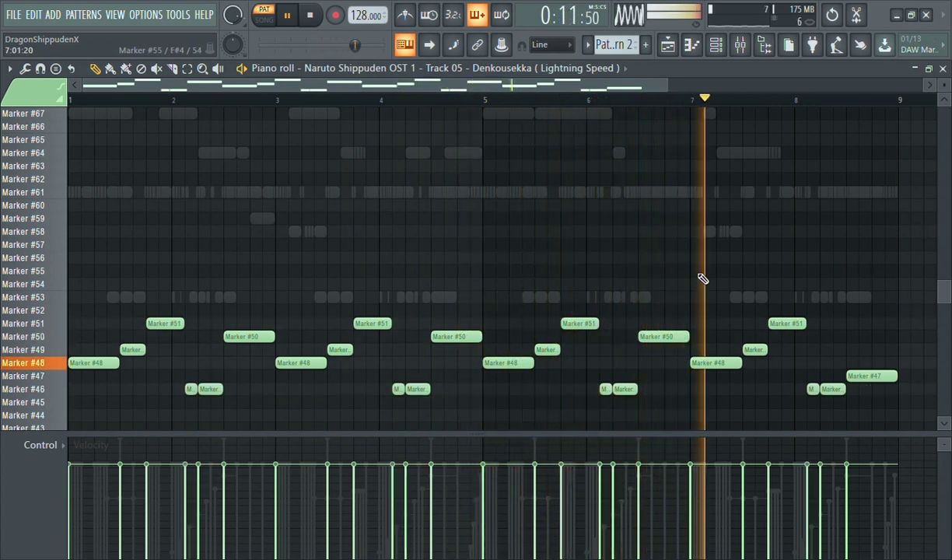
pyautogui.click(715, 45)
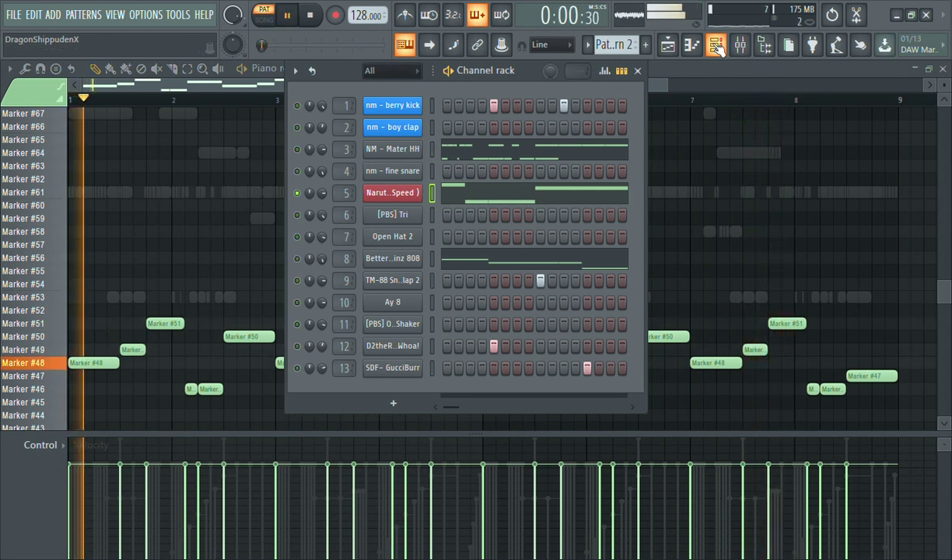
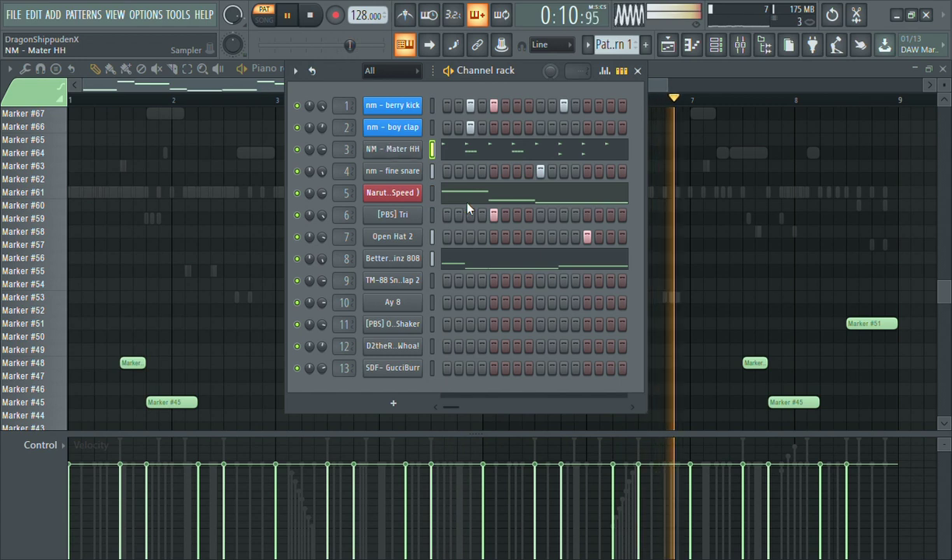
# Color the hi-hat, fine snare, triangle, open hat, 808, TM-88 snare, Ay 8, shaker, Whoa and GucciBurr channels blue
pyautogui.click(471, 276)
pyautogui.keyDown('ctrl'); pyautogui.click(405, 172); pyautogui.keyUp('ctrl')
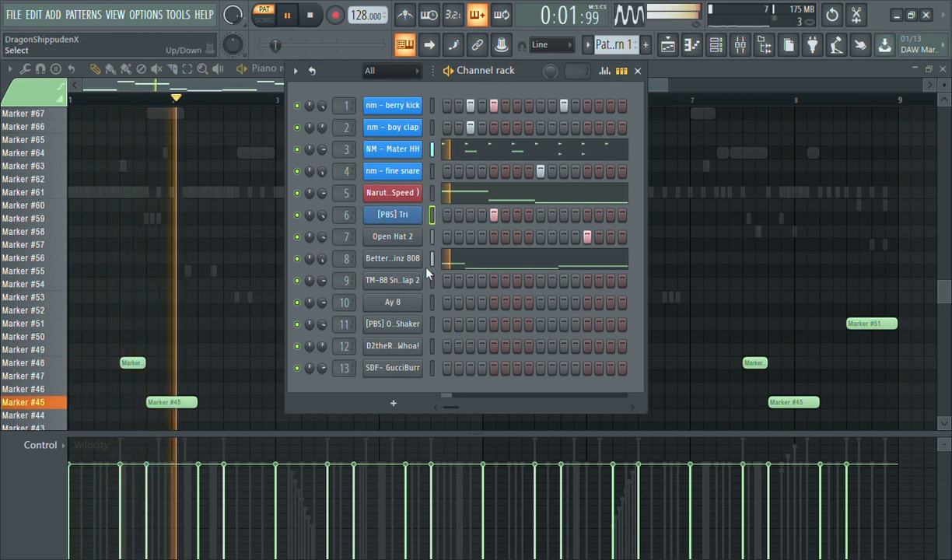
pyautogui.keyDown('ctrl'); pyautogui.click(385, 216); pyautogui.keyUp('ctrl')
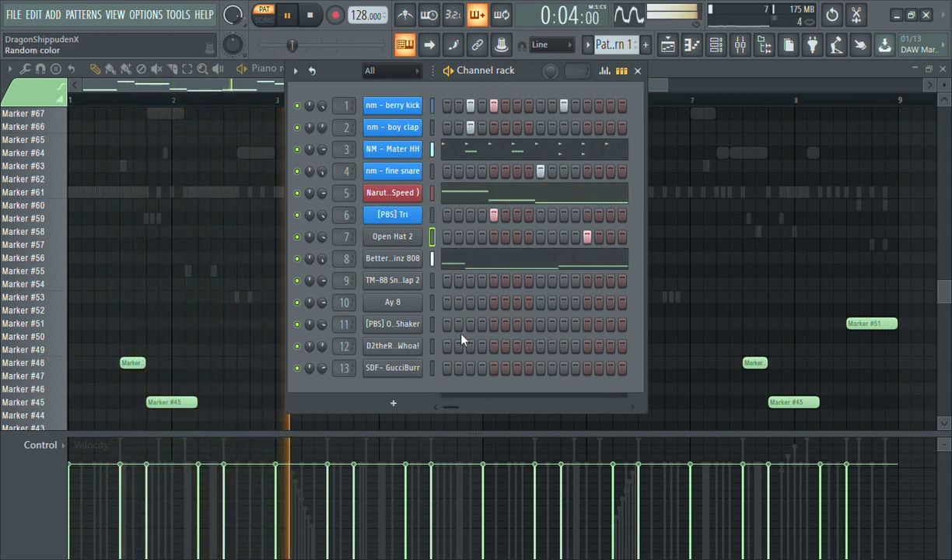
pyautogui.keyDown('ctrl'); pyautogui.click(392, 236); pyautogui.keyUp('ctrl')
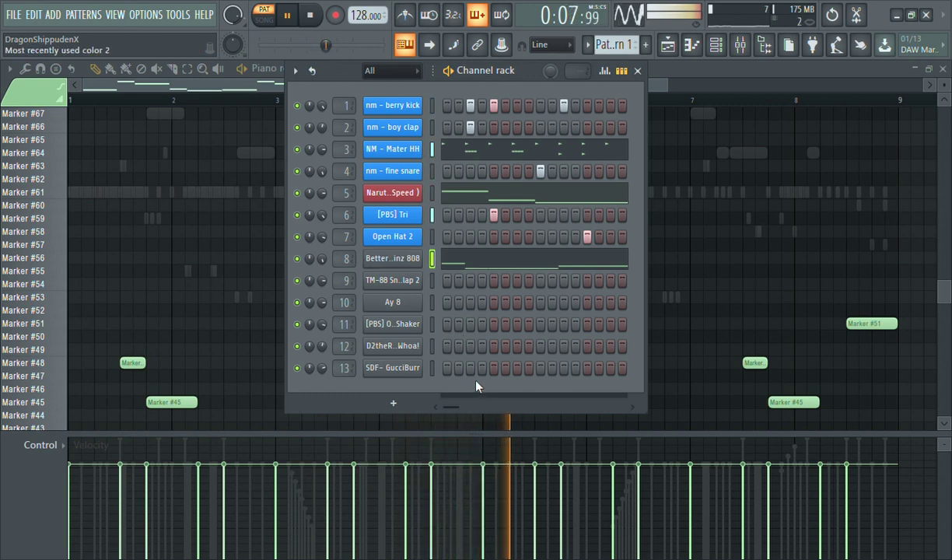
pyautogui.keyDown('ctrl'); pyautogui.click(393, 259); pyautogui.keyUp('ctrl')
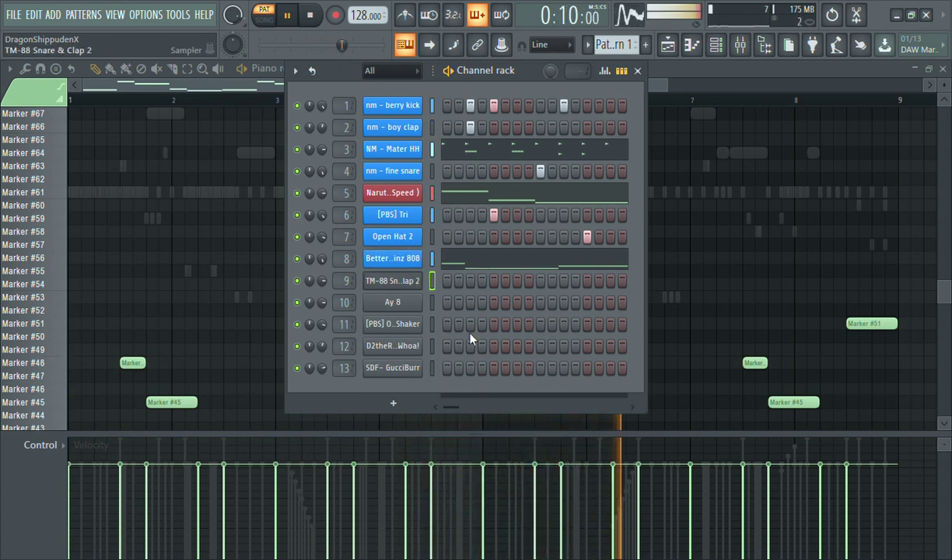
pyautogui.keyDown('ctrl'); pyautogui.click(401, 280); pyautogui.keyUp('ctrl')
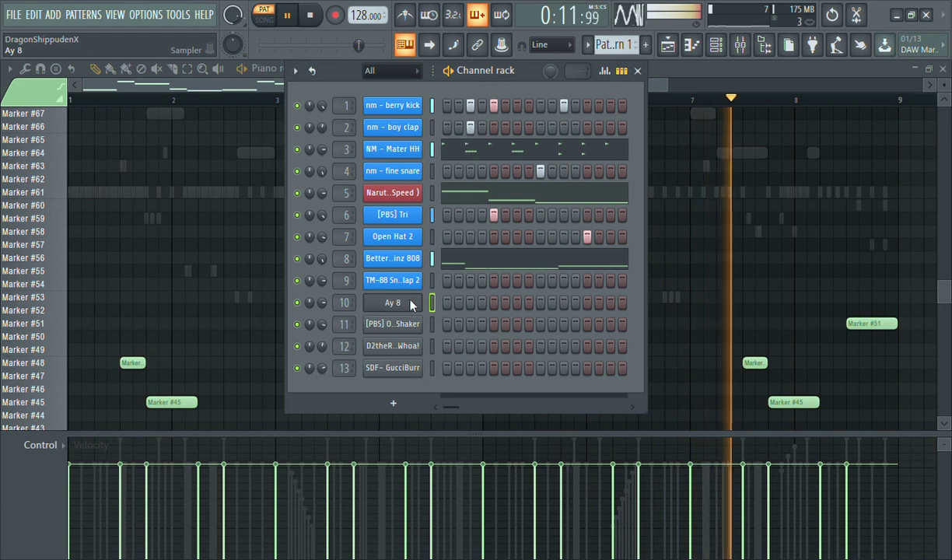
pyautogui.keyDown('ctrl'); pyautogui.click(412, 305); pyautogui.keyUp('ctrl')
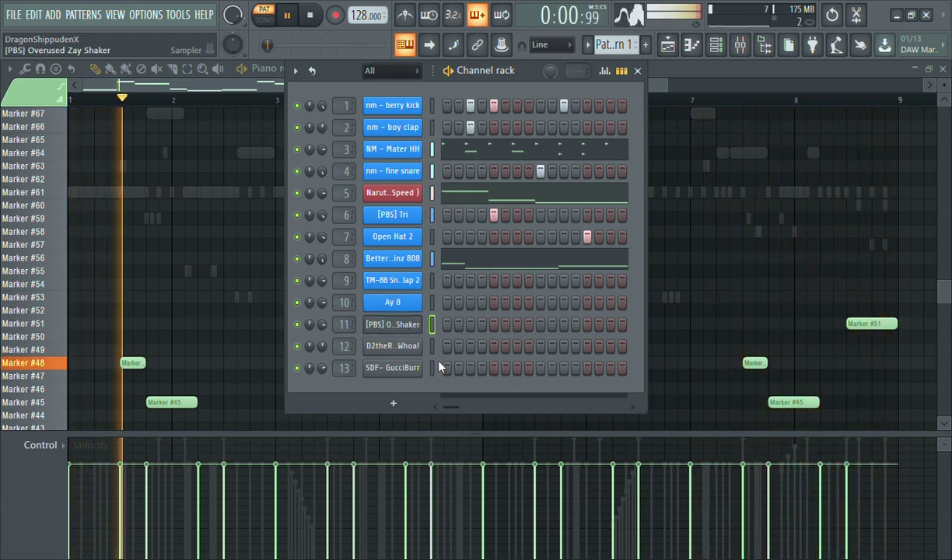
pyautogui.keyDown('ctrl'); pyautogui.click(398, 324); pyautogui.keyUp('ctrl')
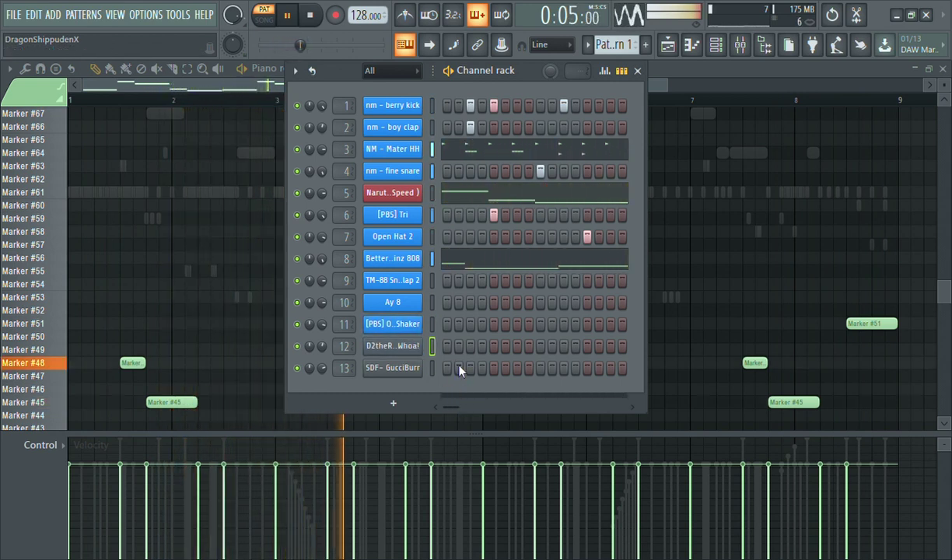
pyautogui.keyDown('ctrl'); pyautogui.click(393, 345); pyautogui.keyUp('ctrl')
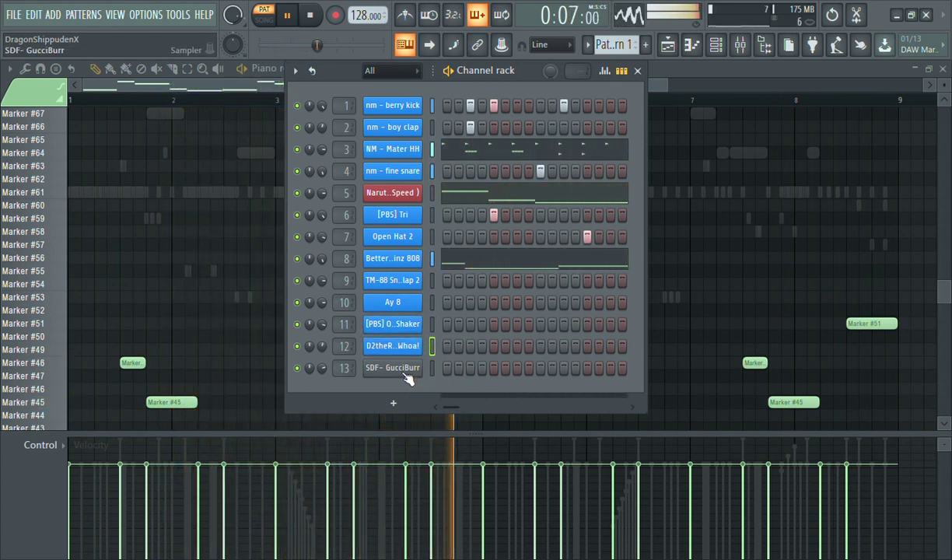
pyautogui.click(465, 376)
# Select all channels and link them in order to mixer tracks 1 to 13, starting with nm - berry kick on track 1
pyautogui.click(431, 109)
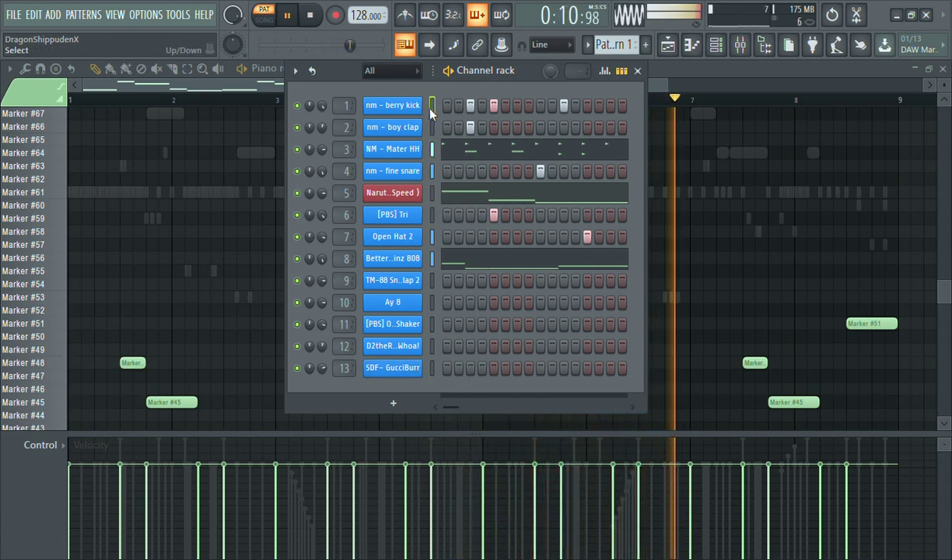
pyautogui.doubleClick(430, 109)
pyautogui.press('F9')
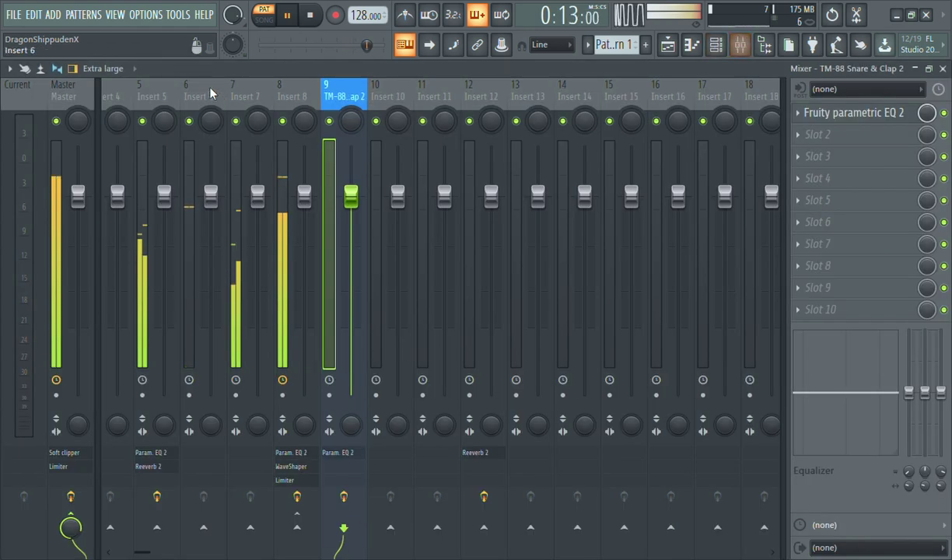
pyautogui.scroll(4, 172, 89)
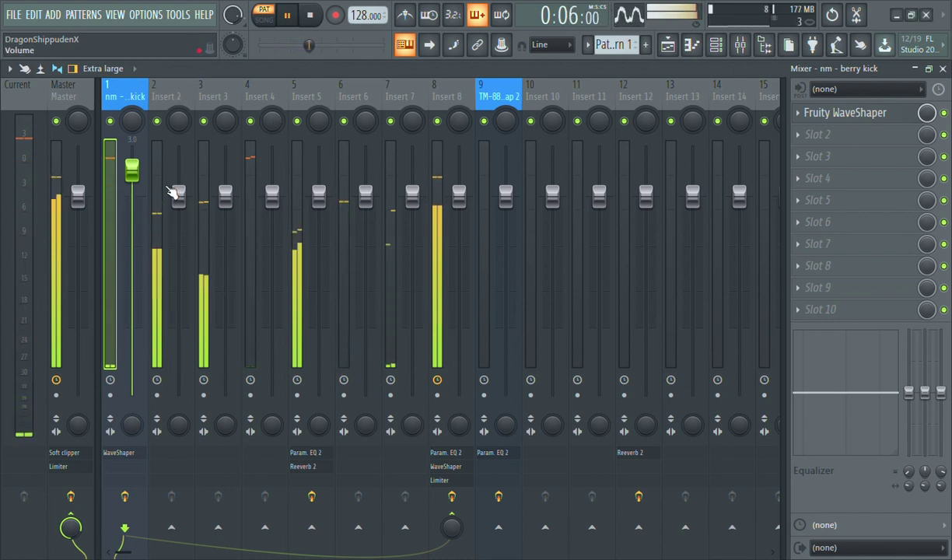
pyautogui.hotkey('ctrl', 'shift', 'l')
# Stop playback, split Pattern 1 into a separate pattern per channel, check the kick's notes, and return to the playlist
pyautogui.click(691, 44)
pyautogui.press('space')
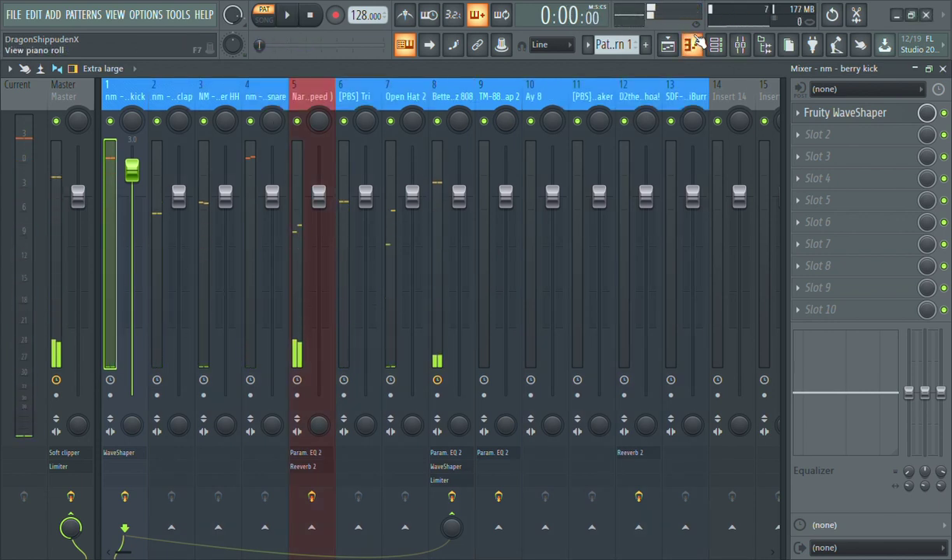
pyautogui.click(678, 46)
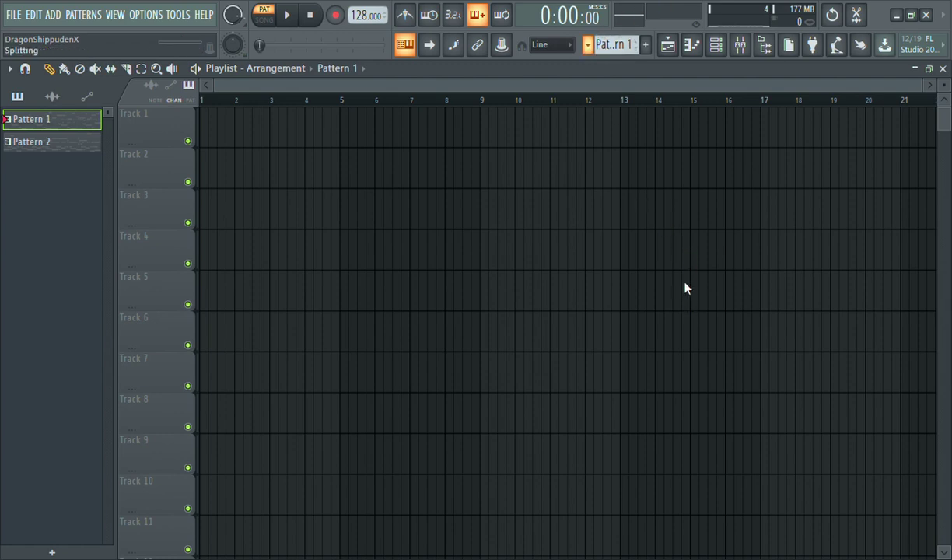
pyautogui.press('F7')
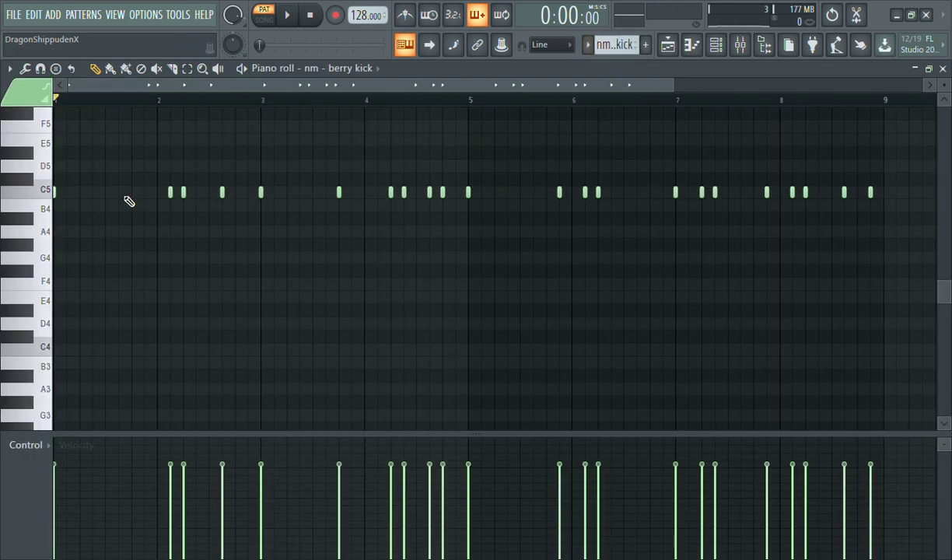
pyautogui.click(670, 47)
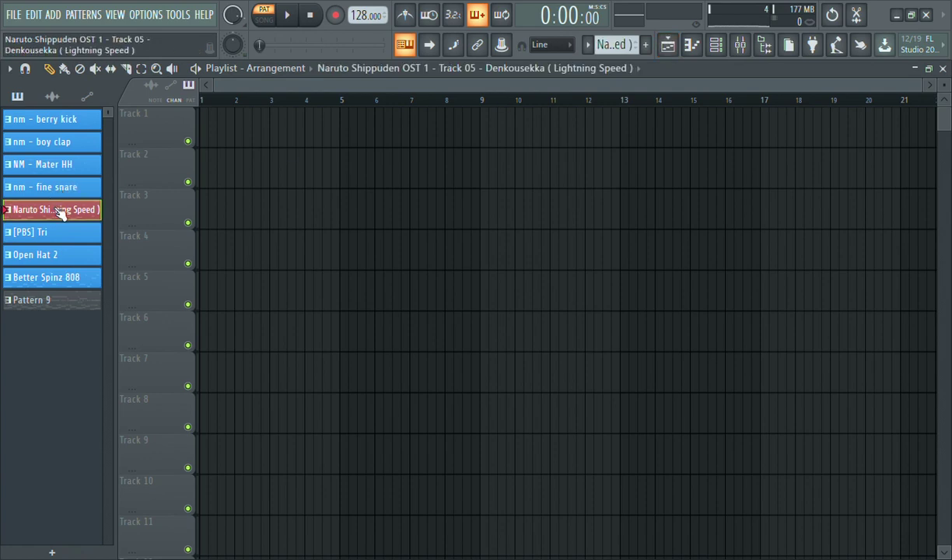
# Place the Naruto sample pattern on Track 1 at bar 1 and the nm - berry kick pattern on Track 2 at bar 17
pyautogui.moveTo(62, 212); pyautogui.dragTo(158, 116)
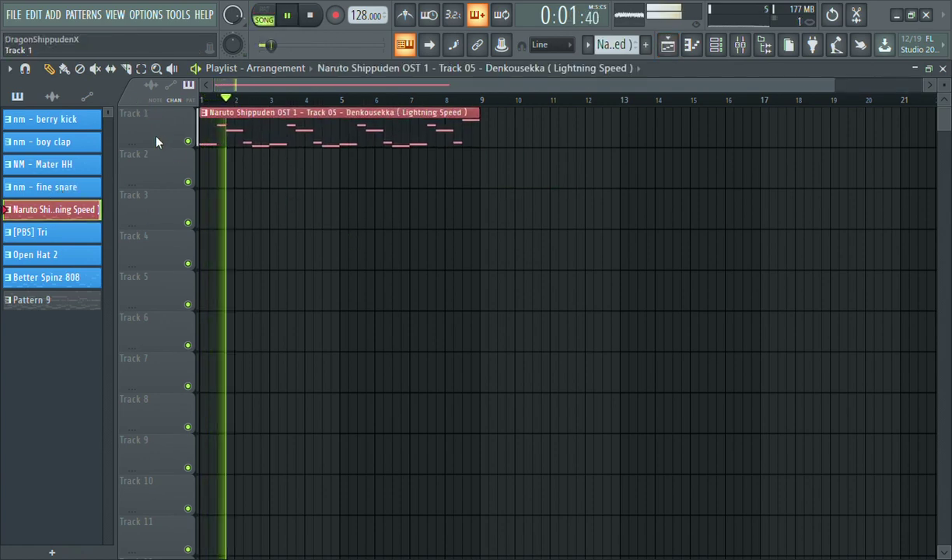
pyautogui.click(66, 121)
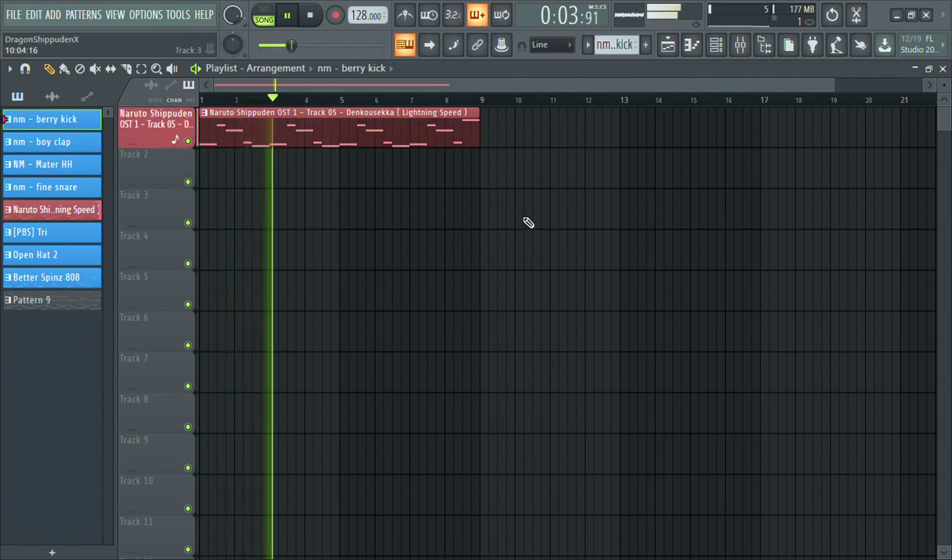
pyautogui.click(768, 181)
# Arrange the nm - boy clap pattern on Track 3 and the NM - Mater HH pattern on Track 4, both starting at bar 9
pyautogui.click(64, 165)
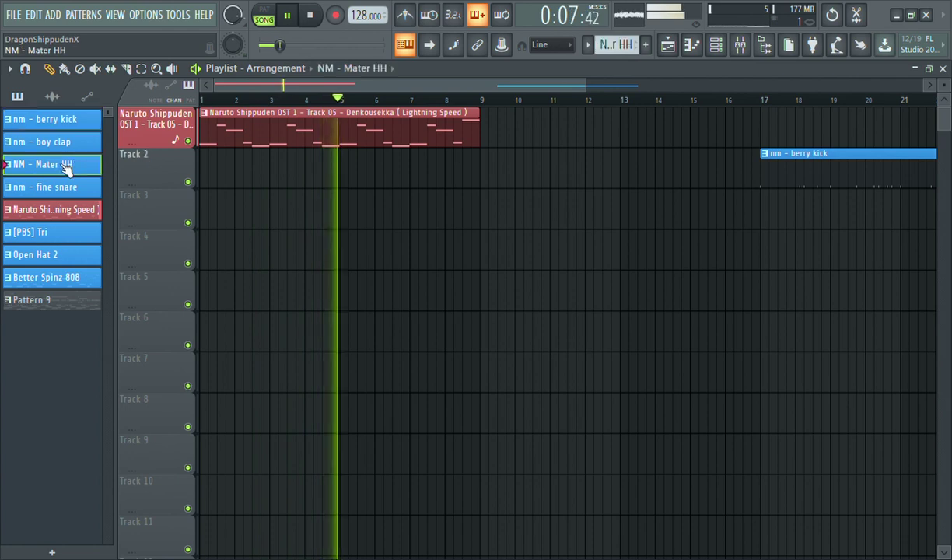
pyautogui.click(482, 204)
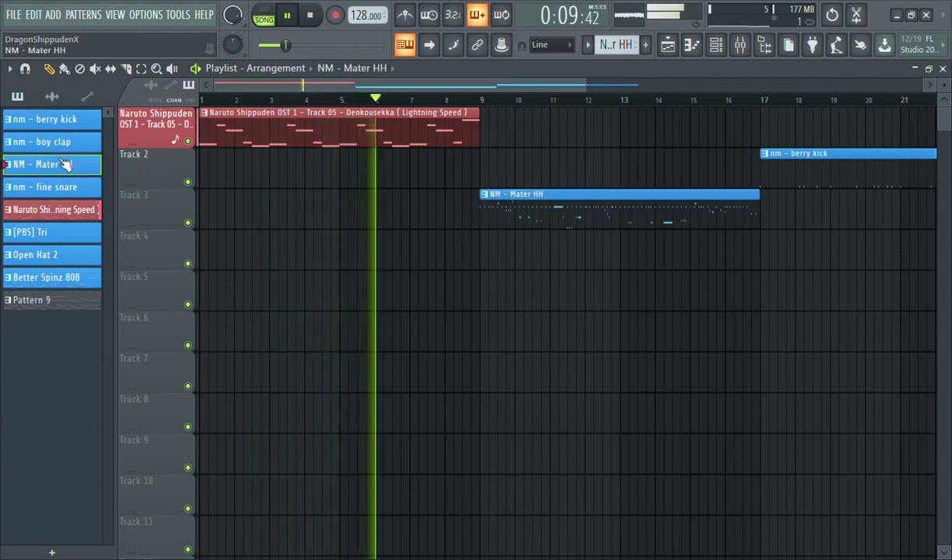
pyautogui.click(87, 143)
pyautogui.click(464, 180)
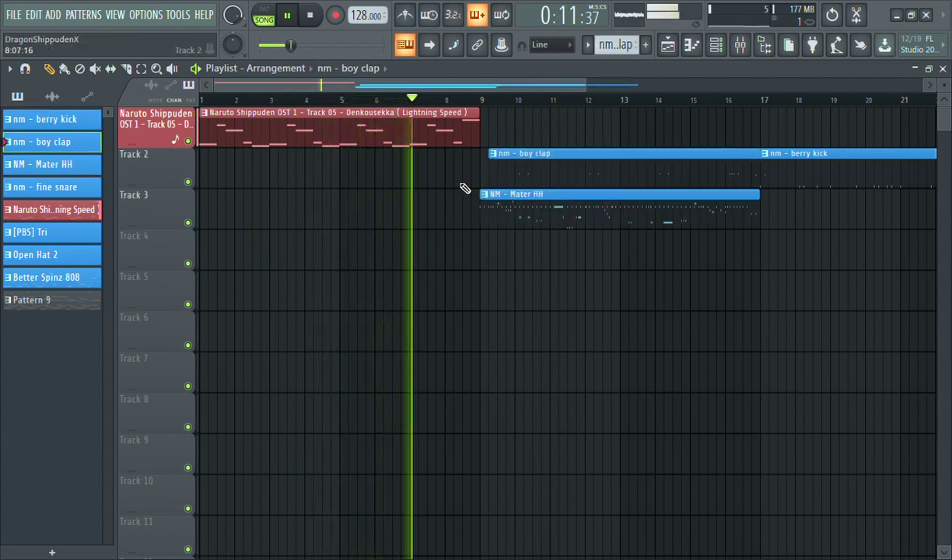
pyautogui.moveTo(544, 182); pyautogui.dragTo(565, 235)
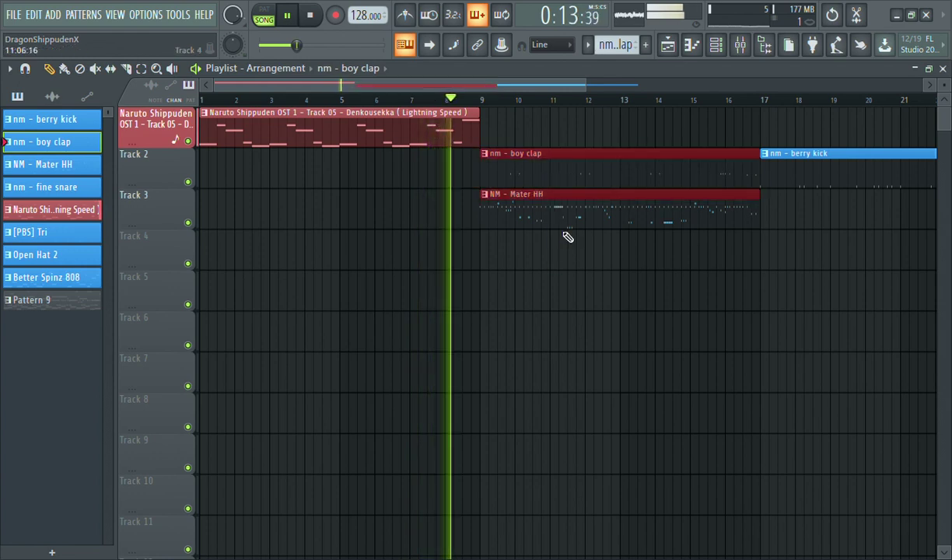
pyautogui.hotkey('shift', 'Down')
pyautogui.keyDown('ctrl'); pyautogui.click(807, 177); pyautogui.keyUp('ctrl')
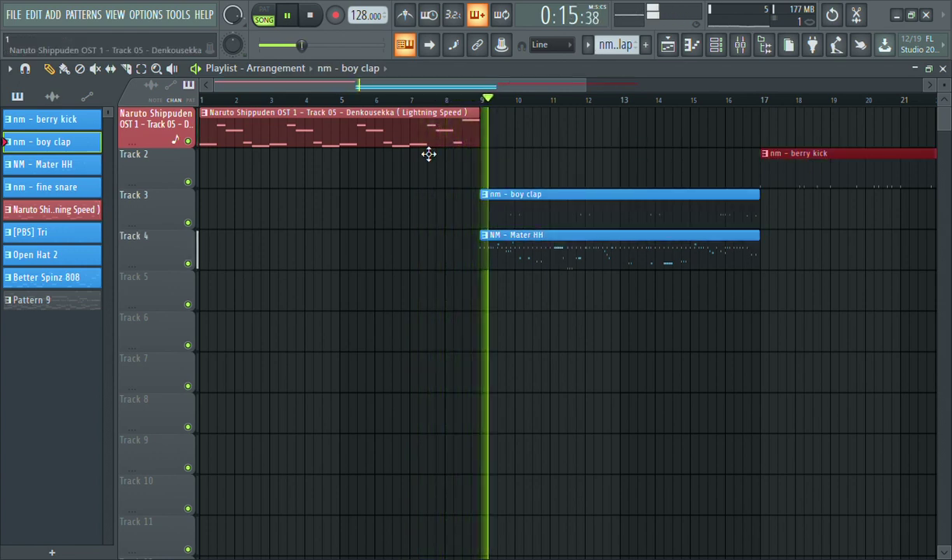
# Add a second Naruto sample clip on Track 1 at bar 9 and play the song from the start
pyautogui.click(456, 135)
pyautogui.moveTo(527, 135); pyautogui.dragTo(490, 129)
pyautogui.press('space')
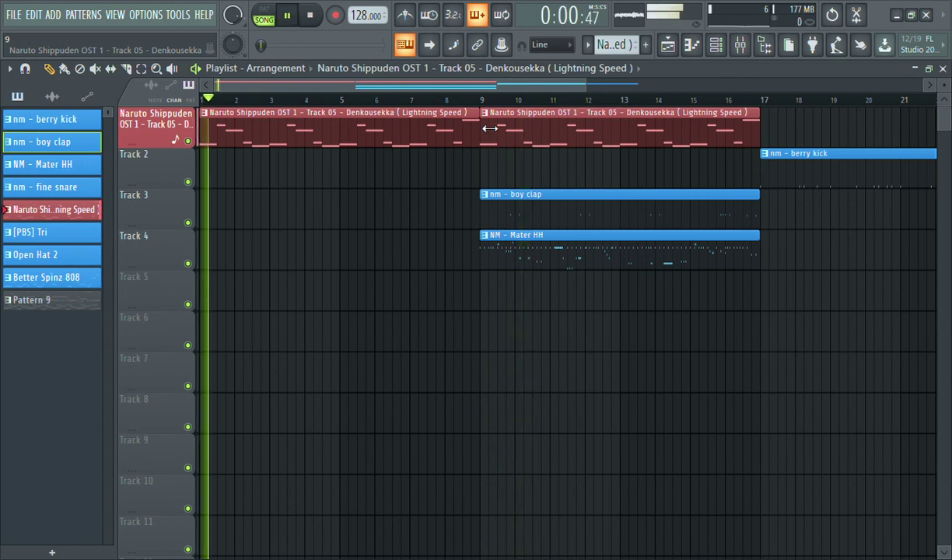
# Place the nm - fine snare pattern on Track 5 at bar 9 and trim its start to bar 13
pyautogui.click(58, 188)
pyautogui.click(491, 301)
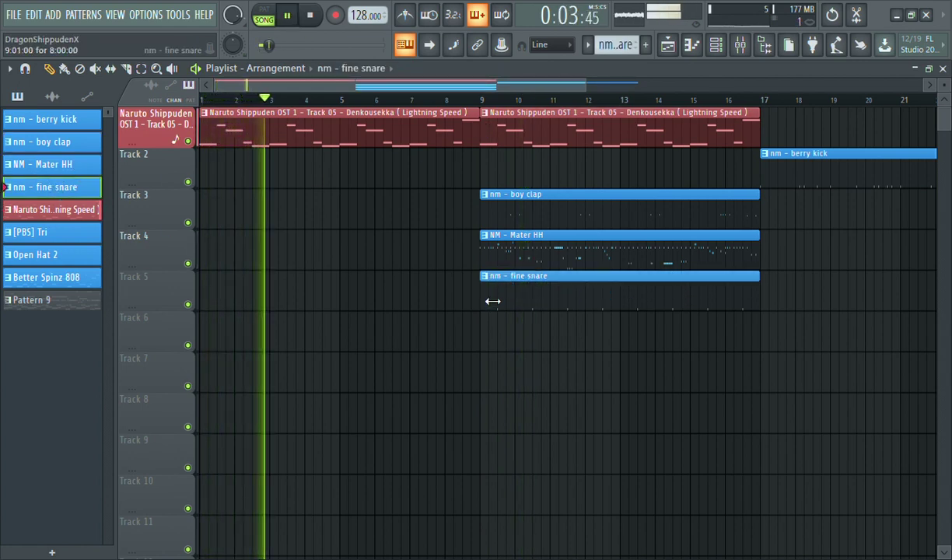
pyautogui.moveTo(491, 299); pyautogui.dragTo(628, 286)
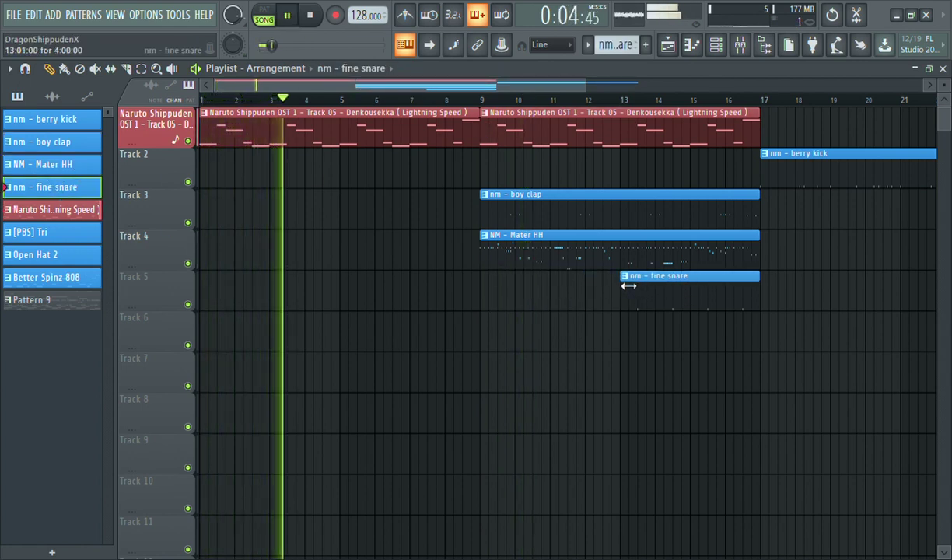
# Place the [PBS] Tri pattern on Track 6 and the Open Hat 2 pattern on Track 7, both starting at bar 17
pyautogui.click(72, 233)
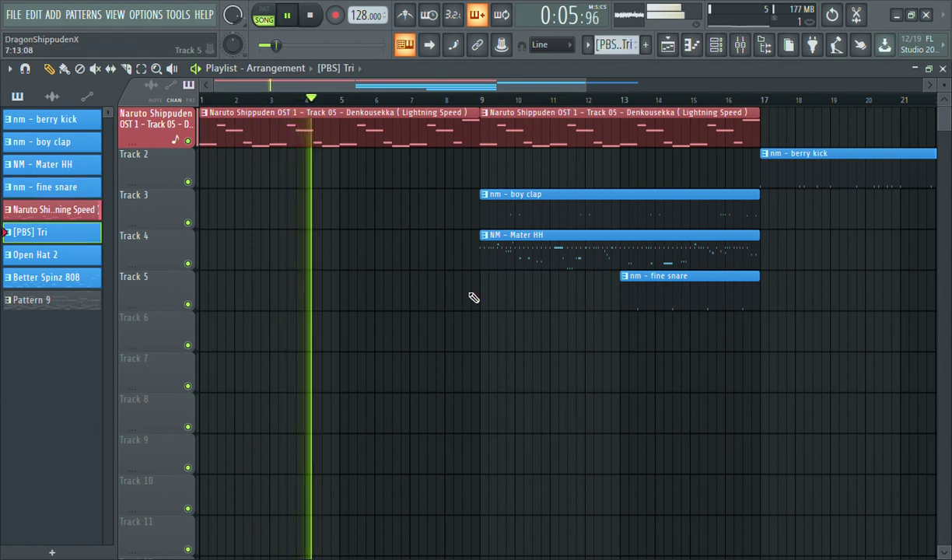
pyautogui.click(763, 344)
pyautogui.click(81, 254)
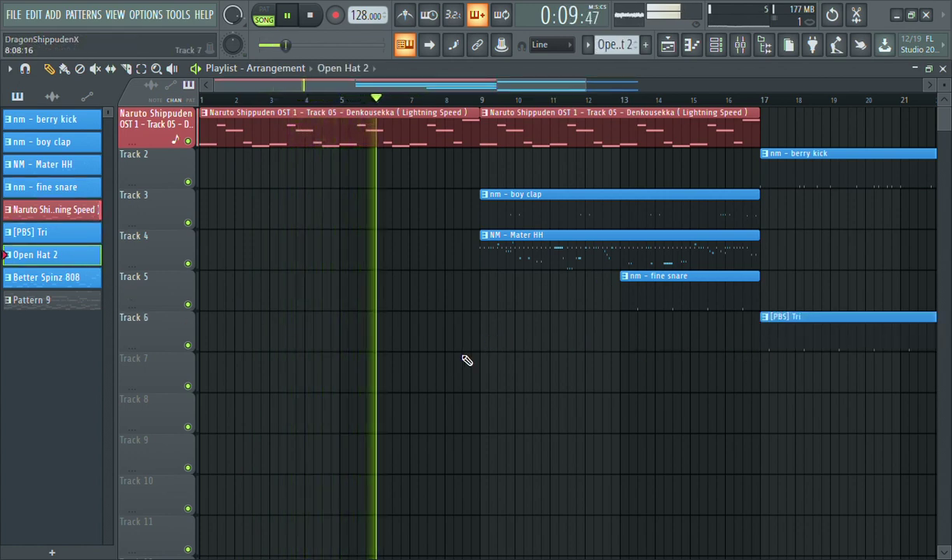
pyautogui.click(763, 391)
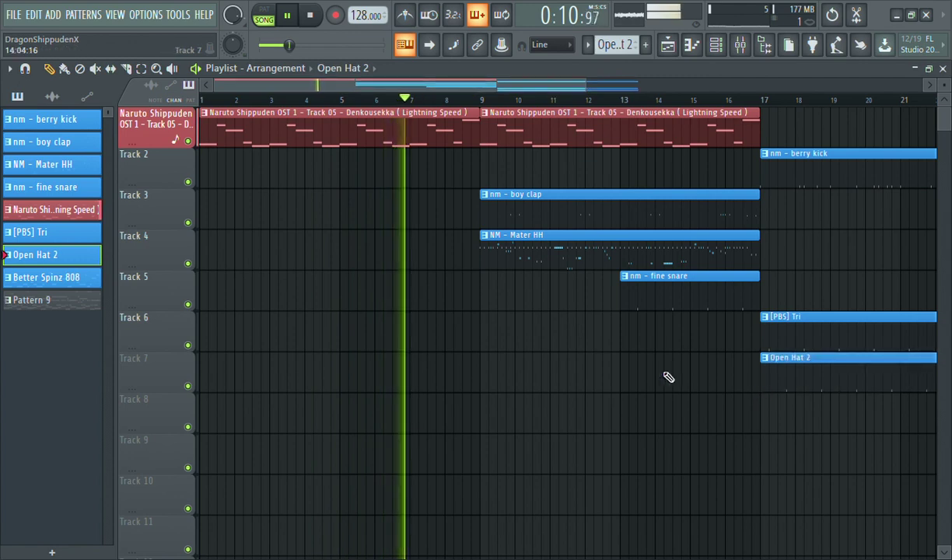
# Place the Better Spinz 808 pattern on Track 8 at bar 9 and trim its start to bar 13
pyautogui.click(72, 277)
pyautogui.click(482, 416)
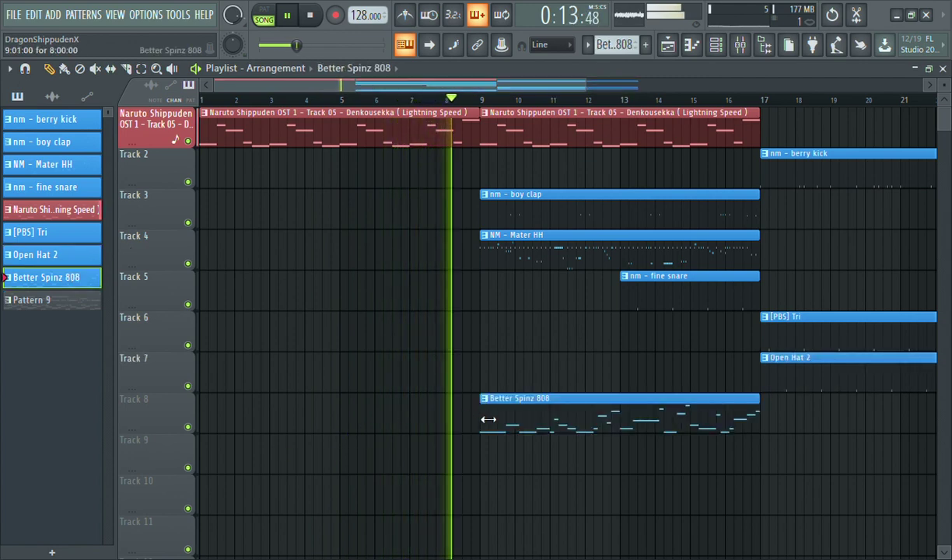
pyautogui.moveTo(482, 416); pyautogui.dragTo(625, 416)
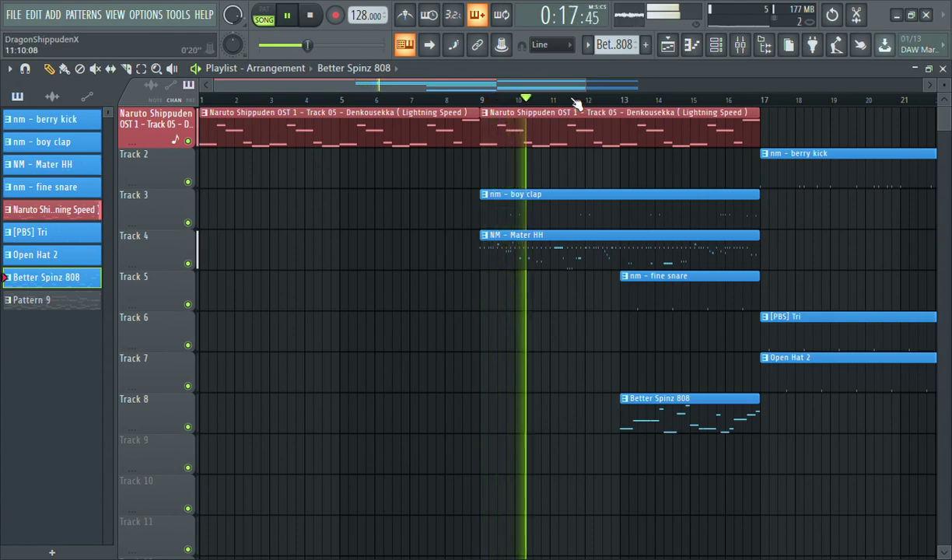
# Duplicate the Naruto sample, nm - boy clap and NM - Mater HH clips from bars 9 to 16 so they repeat from bar 17
pyautogui.moveTo(588, 84); pyautogui.dragTo(735, 131)
pyautogui.scroll(-1, 746, 132)
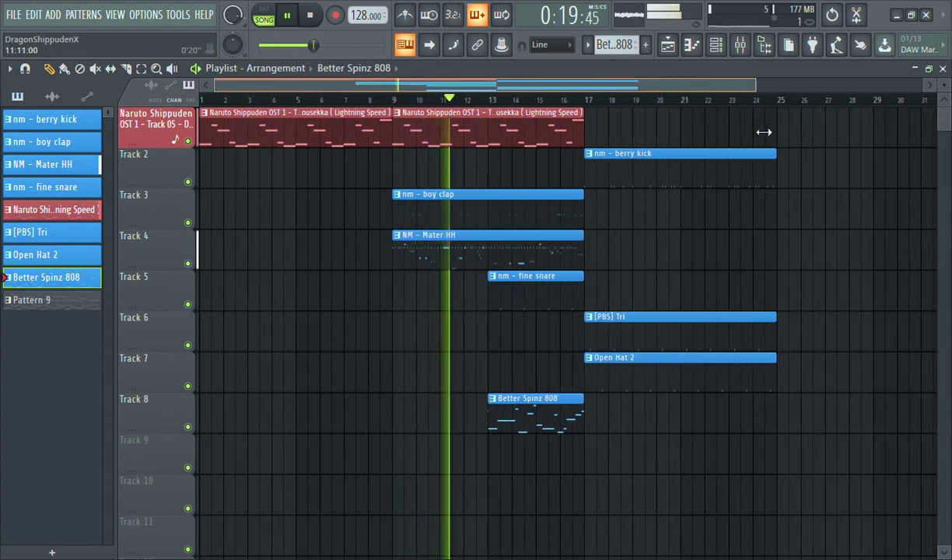
pyautogui.scroll(-1, 785, 136)
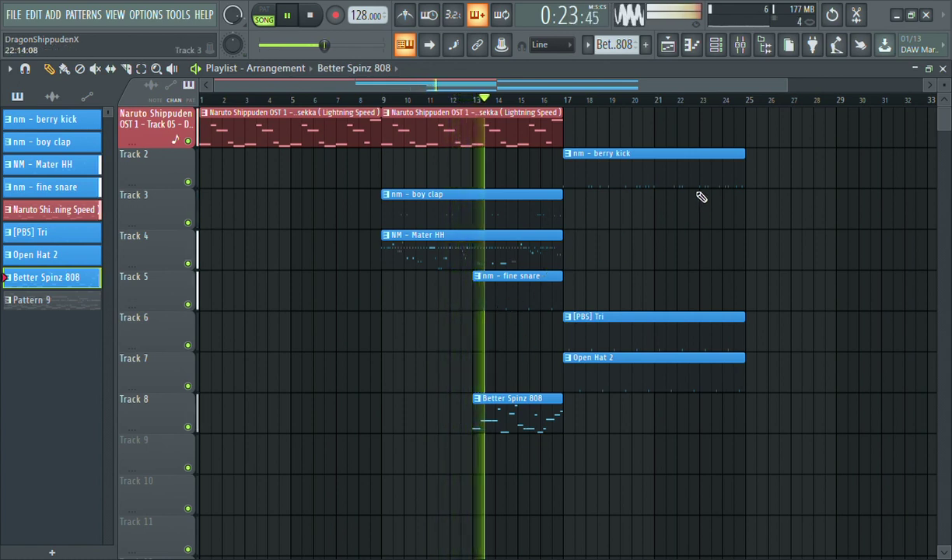
pyautogui.moveTo(529, 150); pyautogui.dragTo(525, 249)
pyautogui.hotkey('ctrl', 'b')
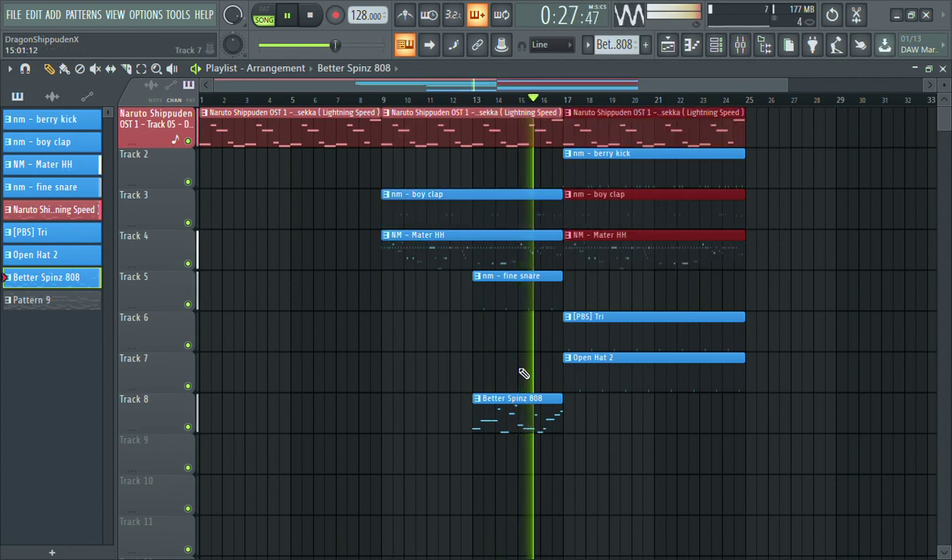
# Add another Better Spinz 808 clip on Track 8 at bar 21 and extend its start back to bar 17
pyautogui.click(538, 412)
pyautogui.click(657, 422)
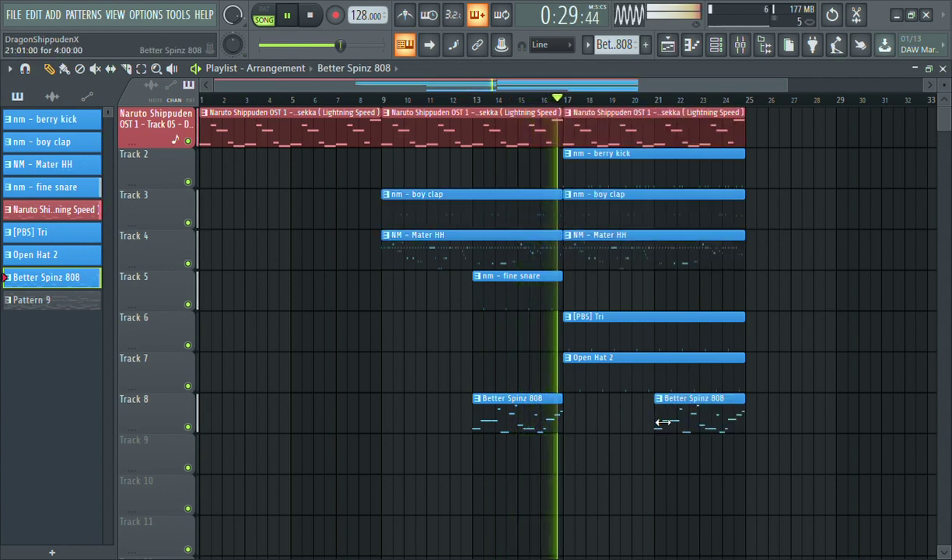
pyautogui.moveTo(657, 422); pyautogui.dragTo(557, 419)
# Add another nm - fine snare clip on Track 5 at bar 21 and extend its start back to bar 17
pyautogui.click(560, 298)
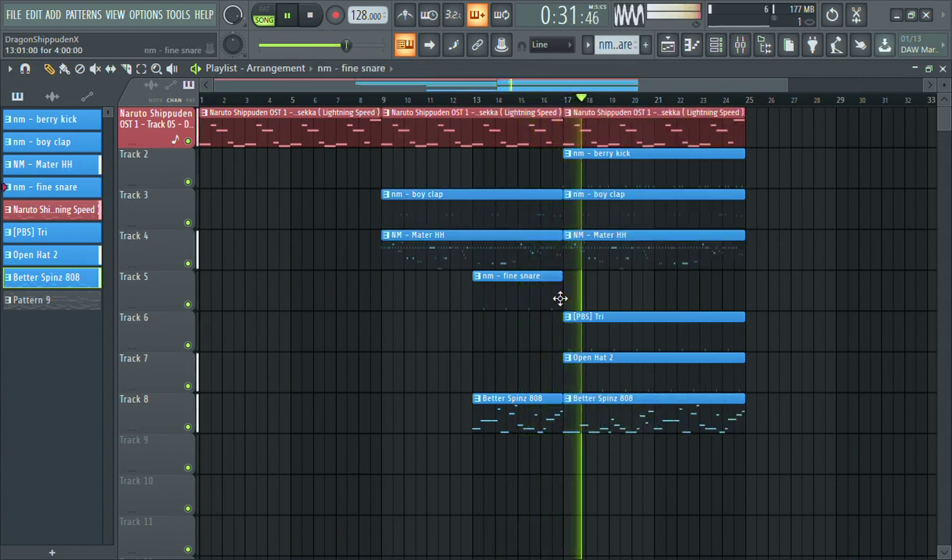
pyautogui.click(659, 305)
pyautogui.moveTo(656, 292); pyautogui.dragTo(578, 286)
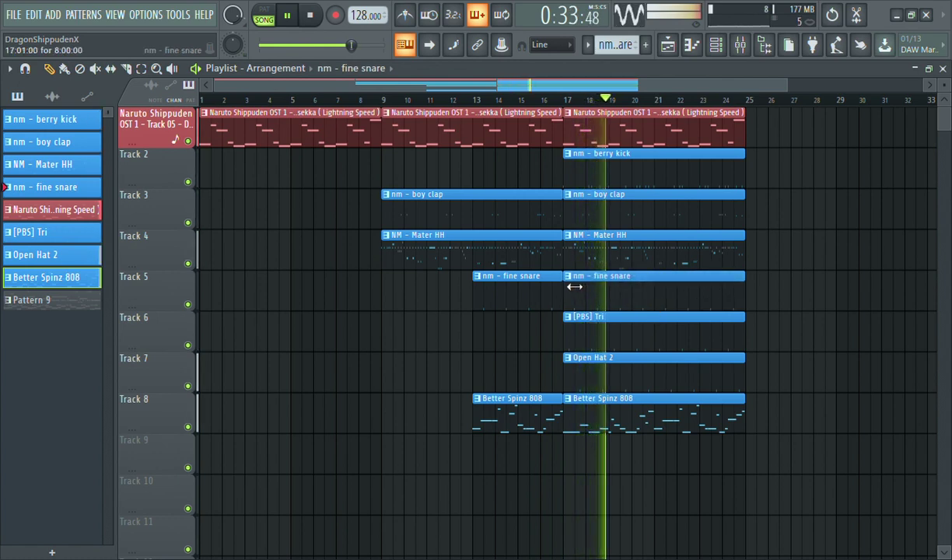
# Name and colour Tracks 2 through 8 after the pattern clips they contain
pyautogui.rightClick(149, 156)
pyautogui.click(182, 194)
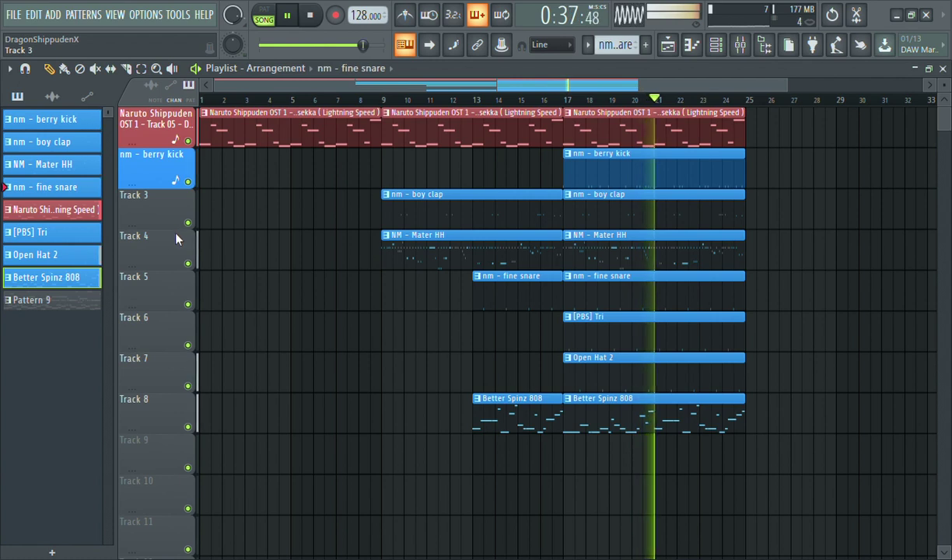
pyautogui.click(167, 222)
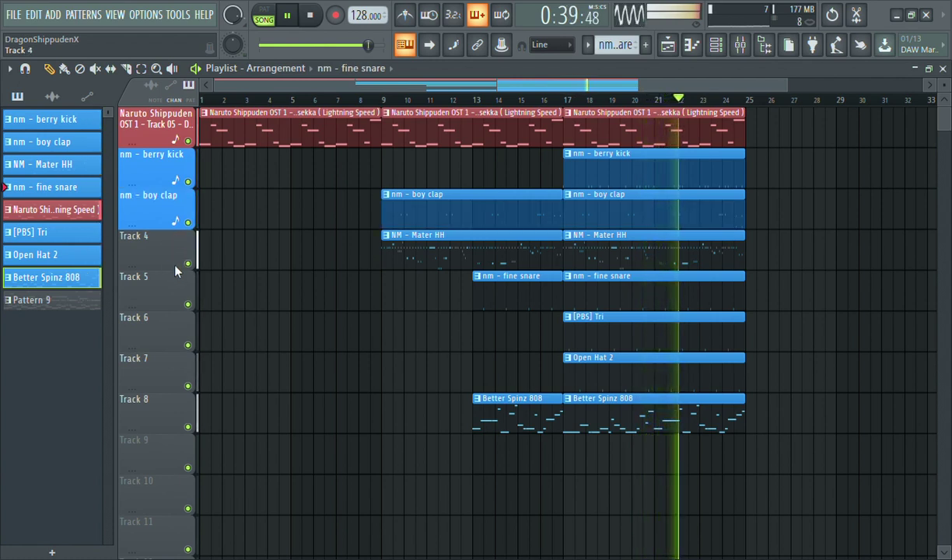
pyautogui.click(171, 261)
pyautogui.click(159, 299)
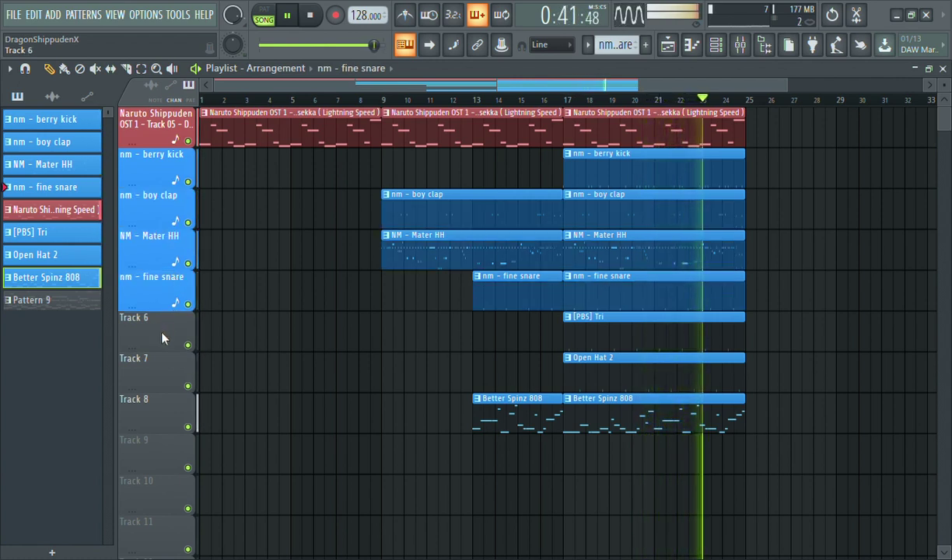
pyautogui.click(174, 321)
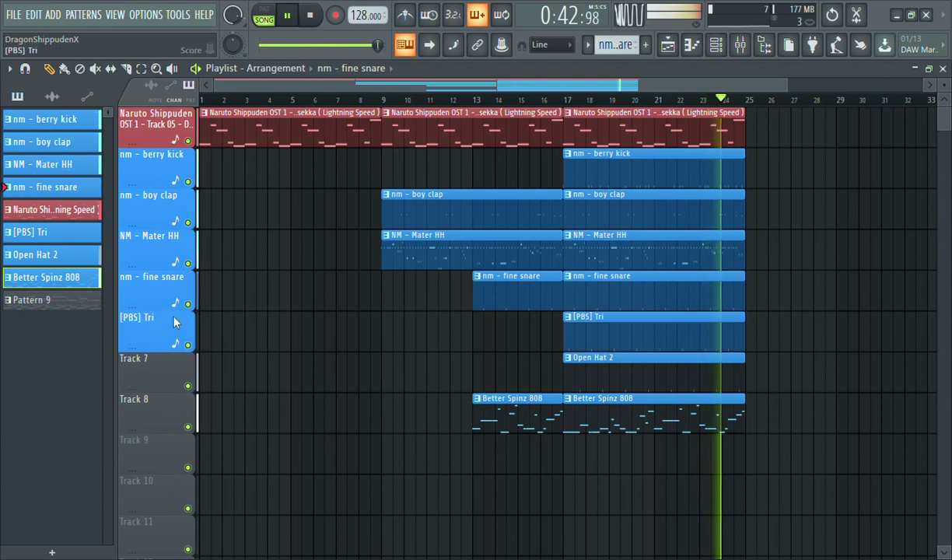
pyautogui.click(159, 362)
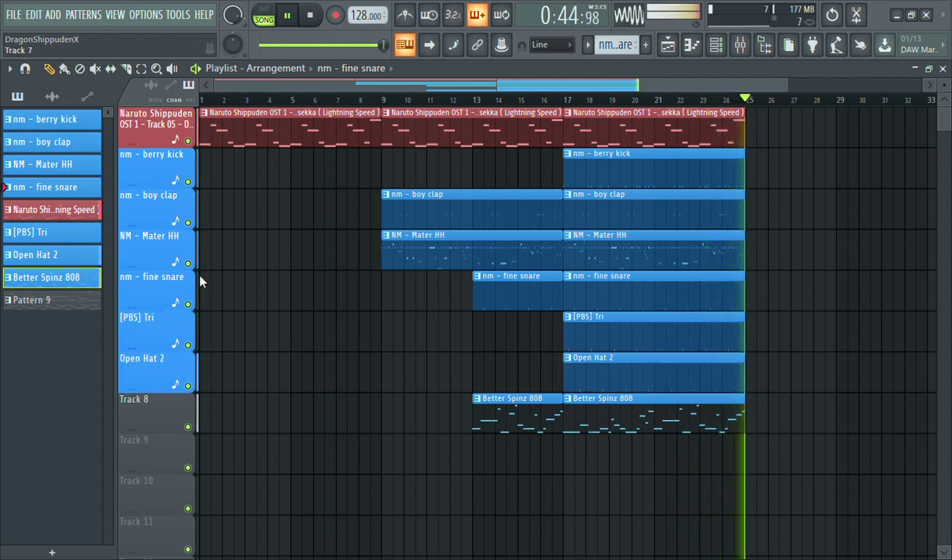
pyautogui.click(168, 408)
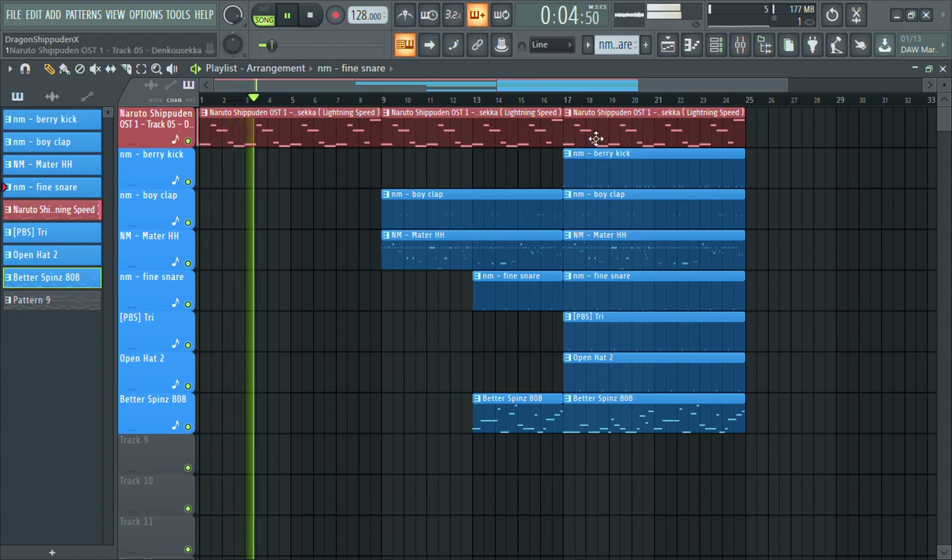
# Add a Naruto sample clip and an nm - fine snare clip on their tracks at bar 25
pyautogui.click(568, 100)
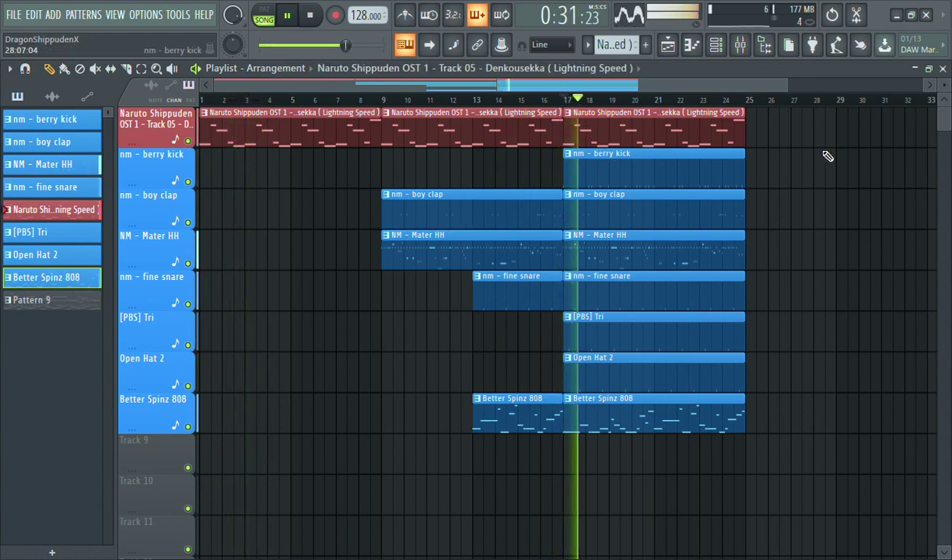
pyautogui.click(756, 129)
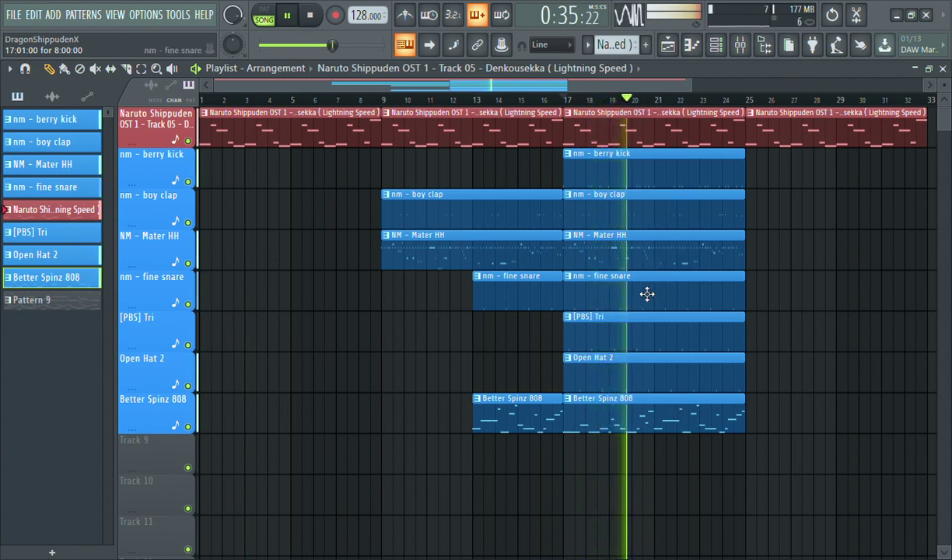
pyautogui.click(771, 293)
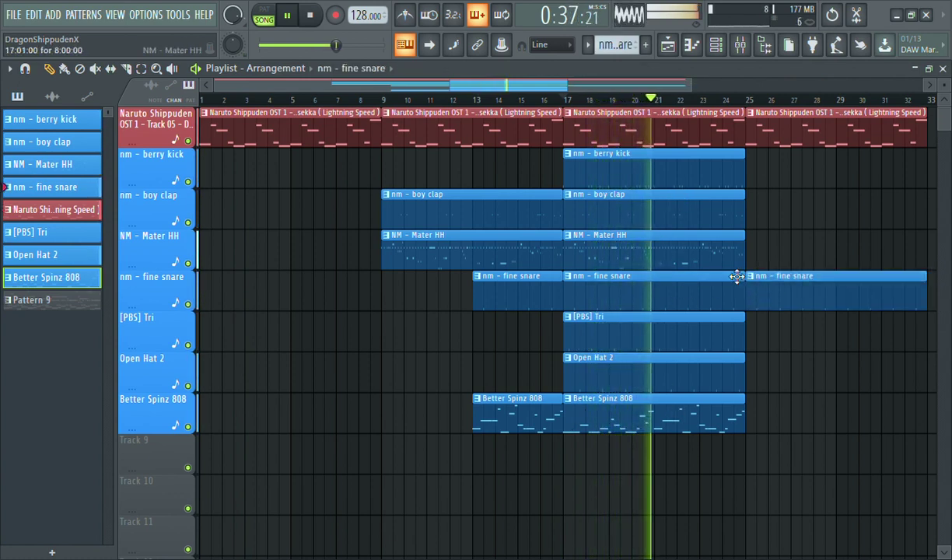
# Duplicate the [PBS] Tri, Open Hat 2 and nm - boy clap clips from bar 17 so they repeat from bar 25
pyautogui.moveTo(680, 313); pyautogui.dragTo(682, 381)
pyautogui.hotkey('ctrl', 'b')
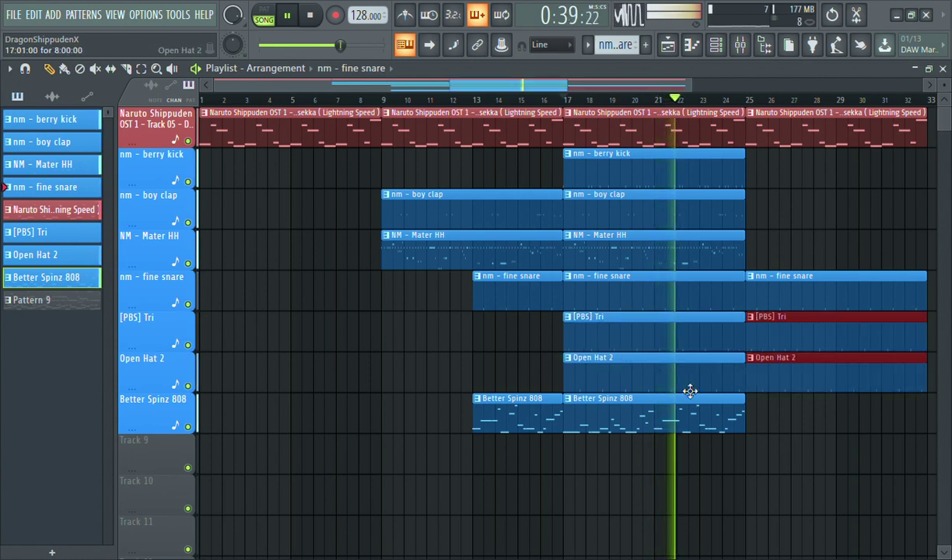
pyautogui.moveTo(651, 228); pyautogui.dragTo(647, 218)
pyautogui.hotkey('ctrl', 'b')
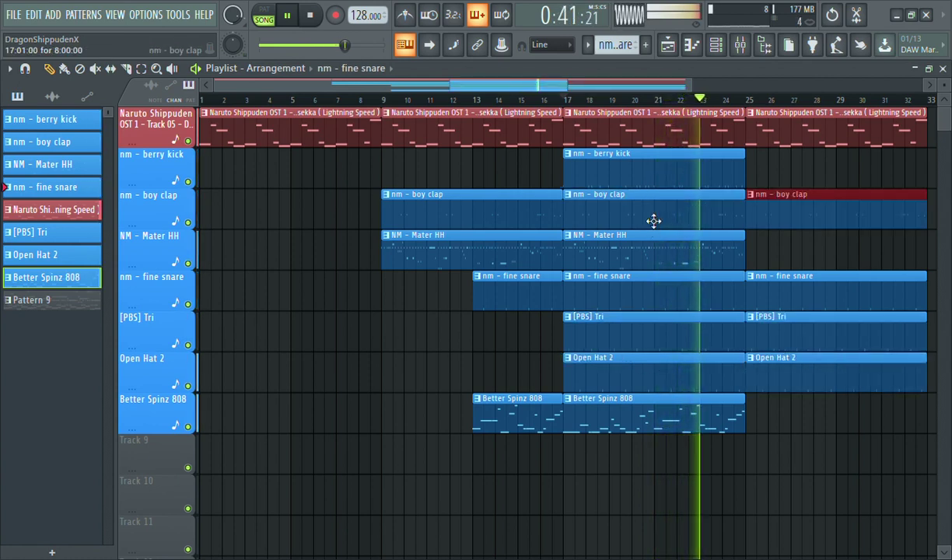
# Copy the full section from bar 17 to bar 33 and delete the copy's [PBS] Tri and Open Hat 2 clips
pyautogui.moveTo(678, 131); pyautogui.dragTo(789, 420)
pyautogui.click(786, 488)
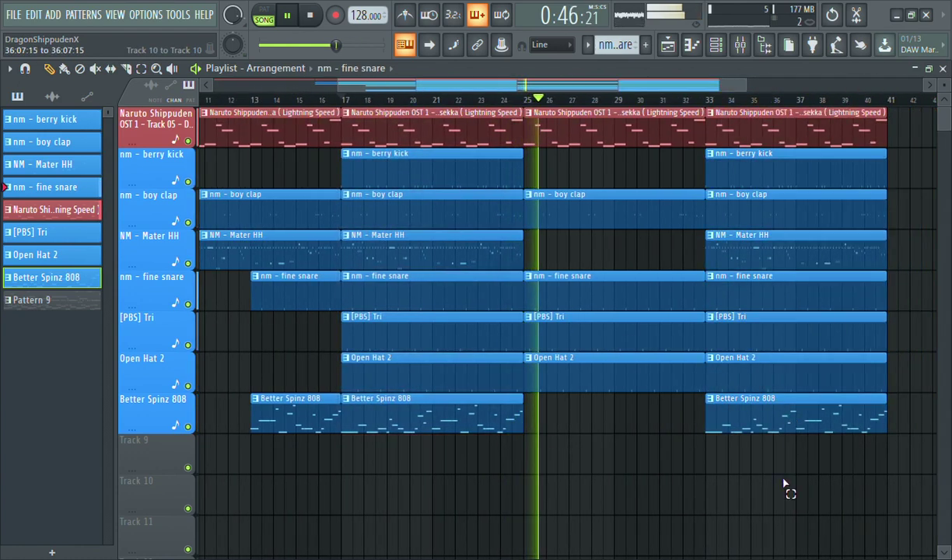
pyautogui.click(665, 101)
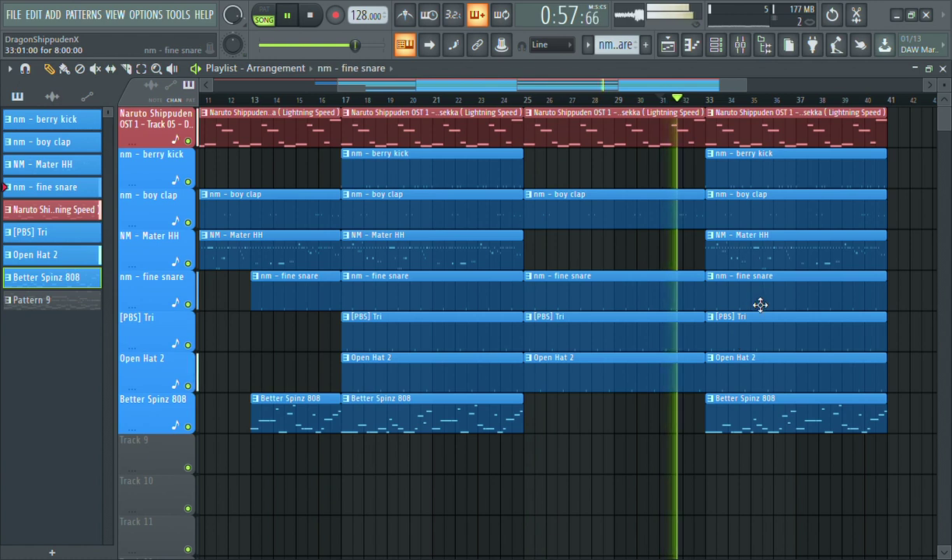
pyautogui.moveTo(755, 328); pyautogui.dragTo(761, 368)
pyautogui.press('Delete')
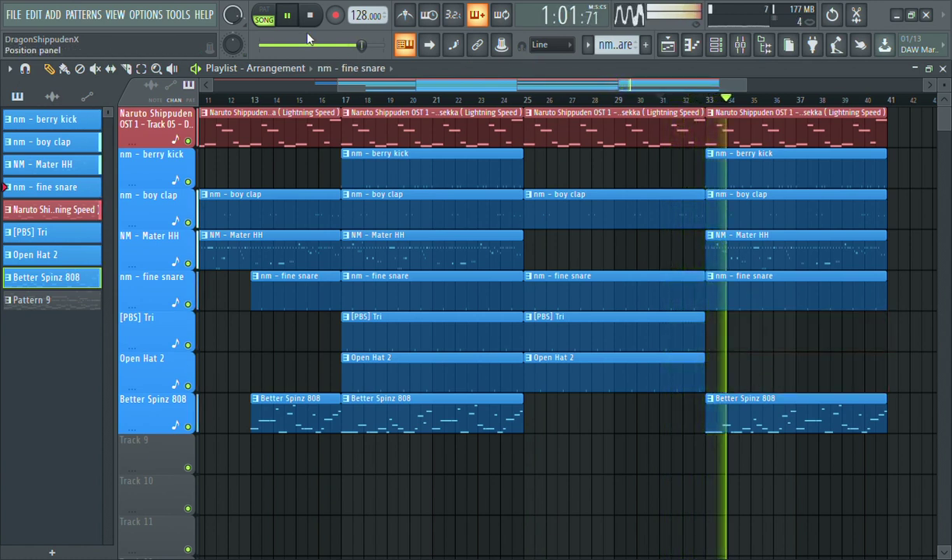
# Split Pattern 9 by channel and place its Naruto sample pattern on the first track at bar 41
pyautogui.moveTo(345, 87); pyautogui.dragTo(336, 125)
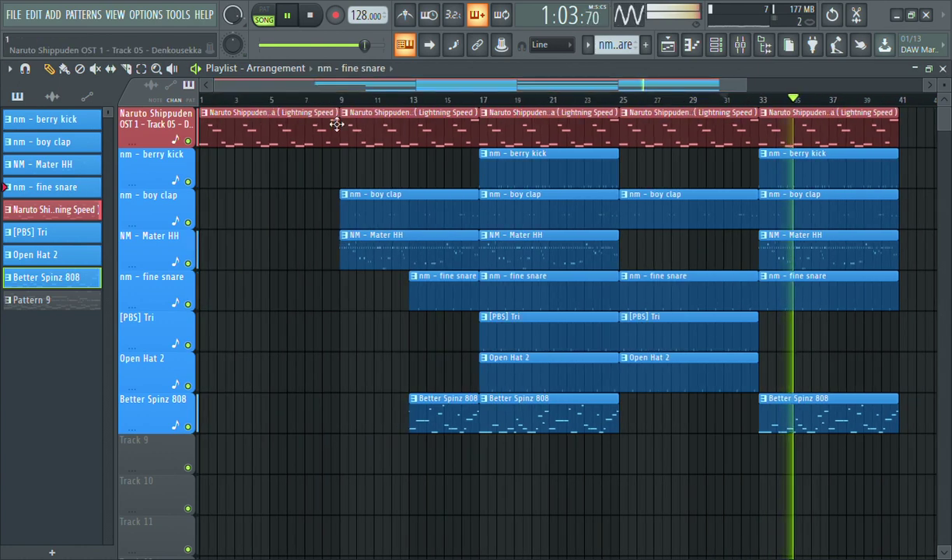
pyautogui.click(60, 304)
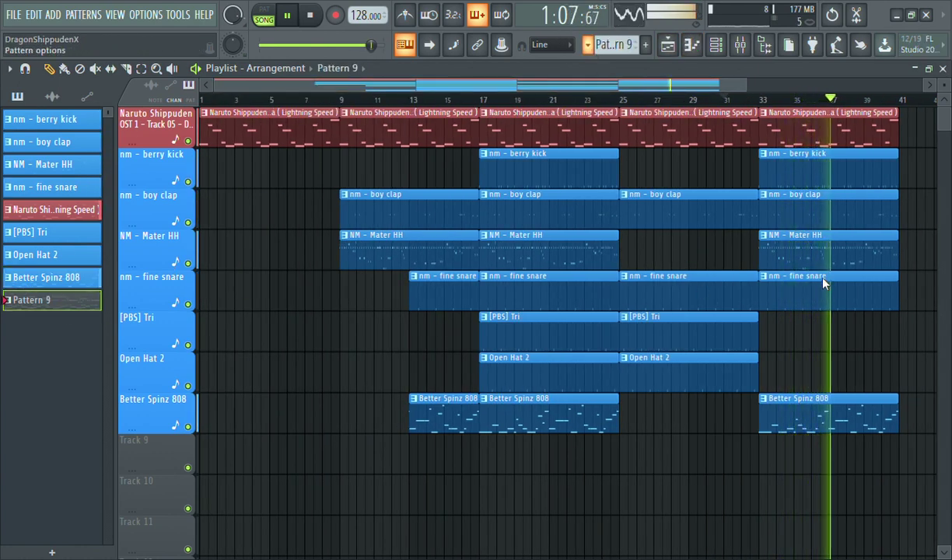
pyautogui.press('F7')
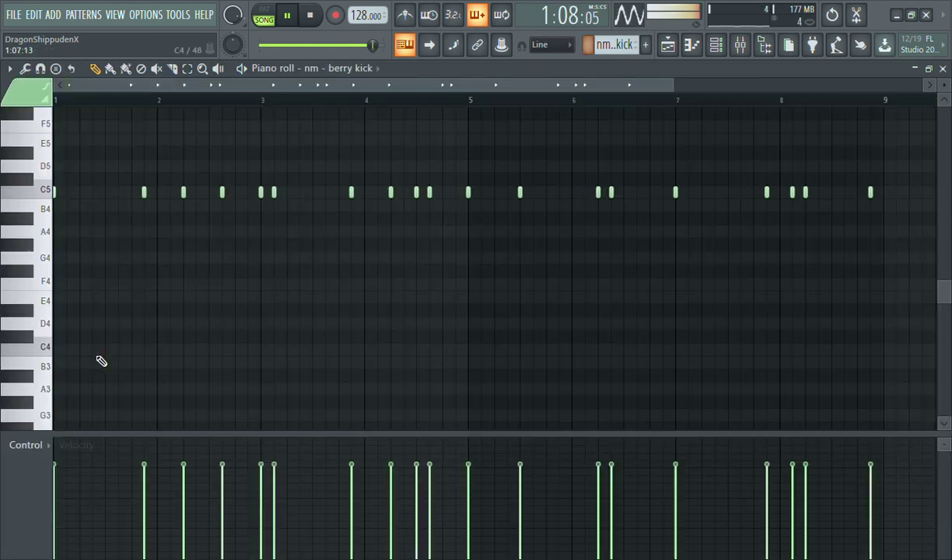
pyautogui.click(668, 45)
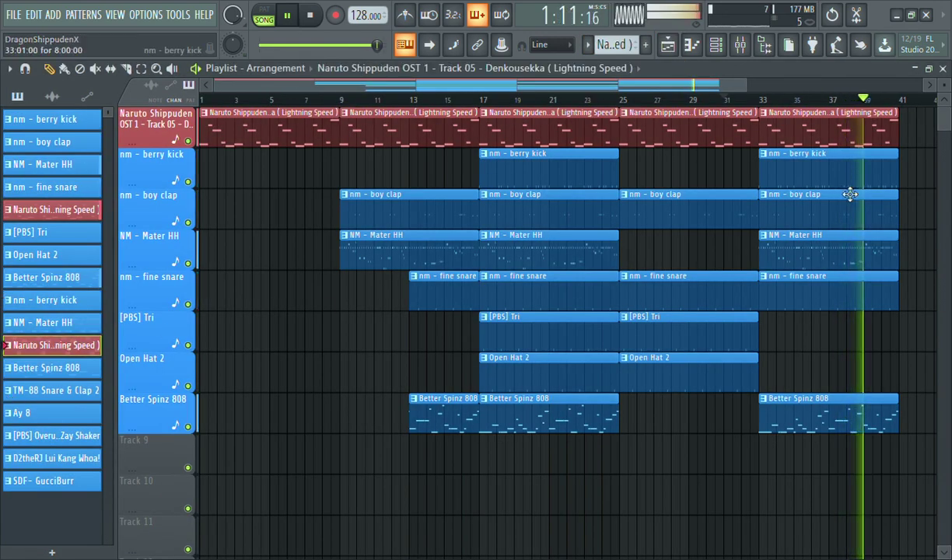
pyautogui.click(915, 140)
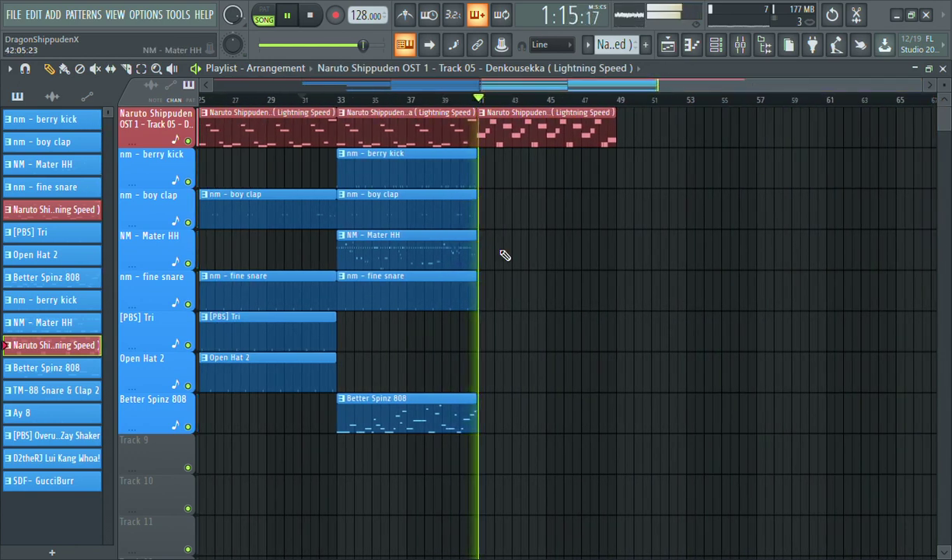
# Place the second Better Spinz 808 pattern on its track and TM-88 Snare & Clap 2 on Track 9, both at bar 49
pyautogui.click(81, 367)
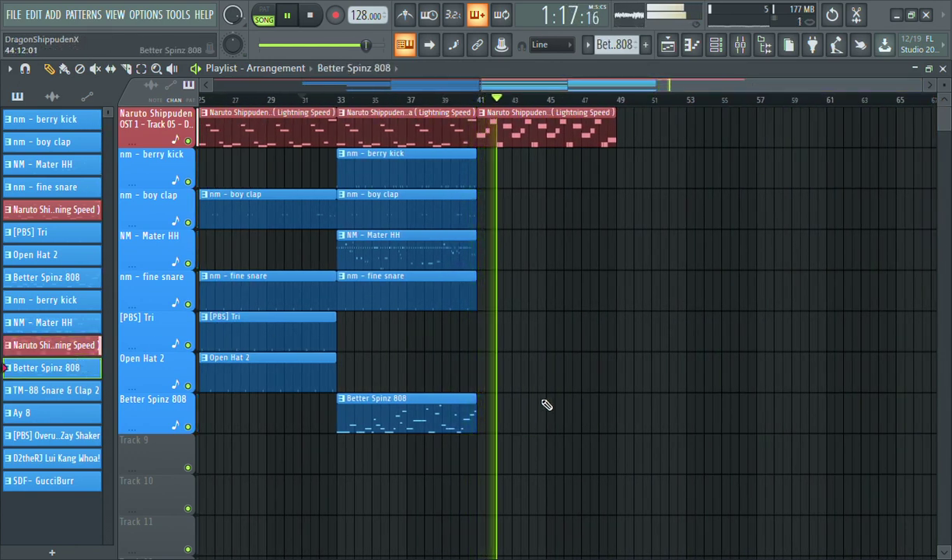
pyautogui.click(620, 412)
pyautogui.click(89, 391)
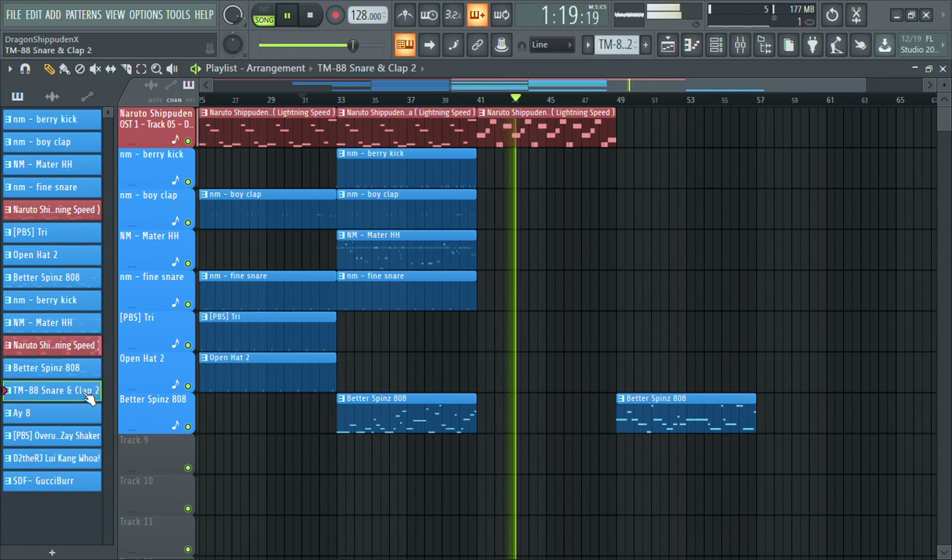
pyautogui.click(620, 462)
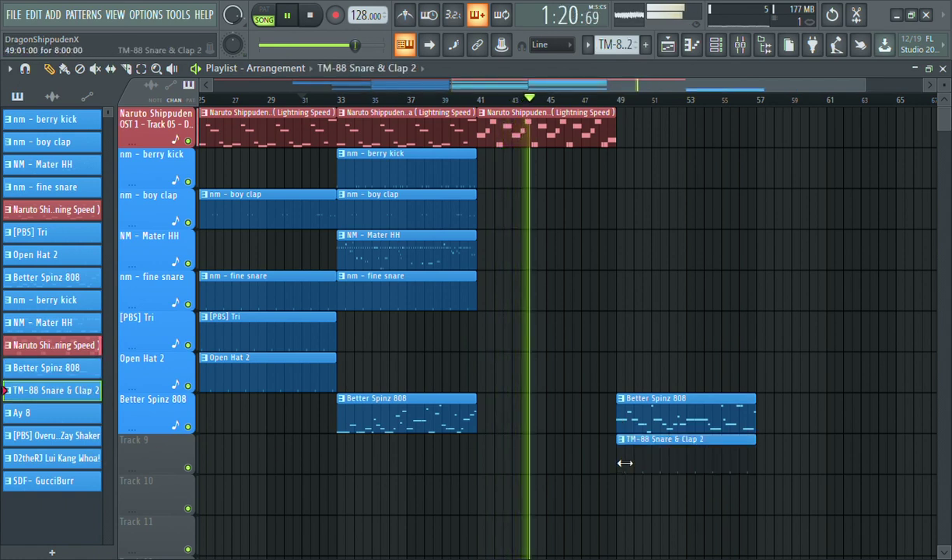
# Place the Ay 8 pattern on Track 10 and [PBS] Overused Zay Shaker on Track 11, both starting at bar 49
pyautogui.click(84, 414)
pyautogui.click(620, 488)
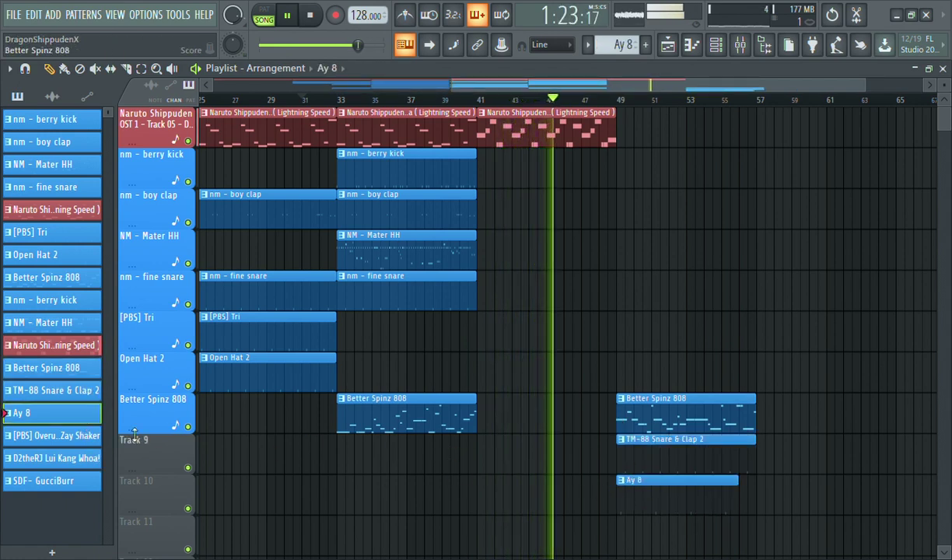
pyautogui.click(74, 437)
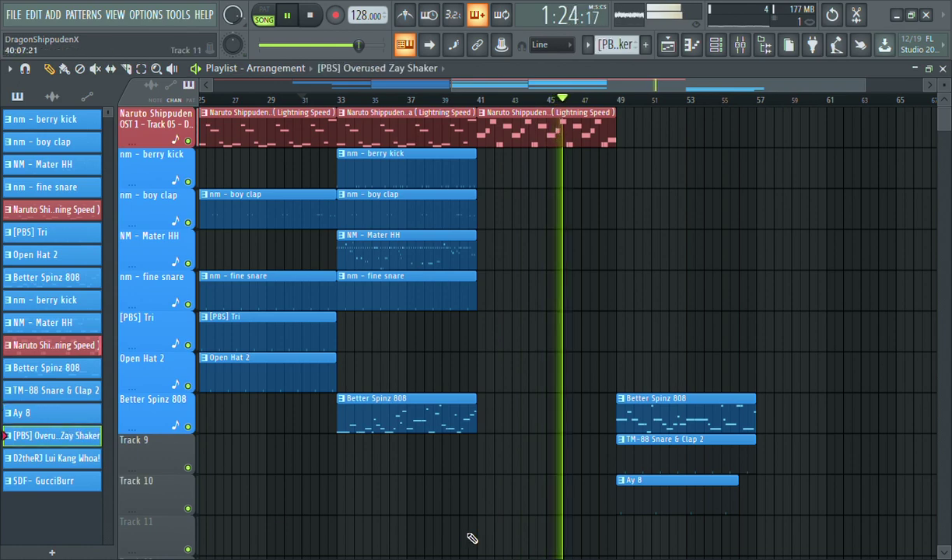
pyautogui.click(621, 530)
# Place the D2theRJ Lui Kang Whoa! pattern on Track 12 at bar 49 and duplicate the bar 41 Naruto sample clip to bar 49
pyautogui.click(78, 459)
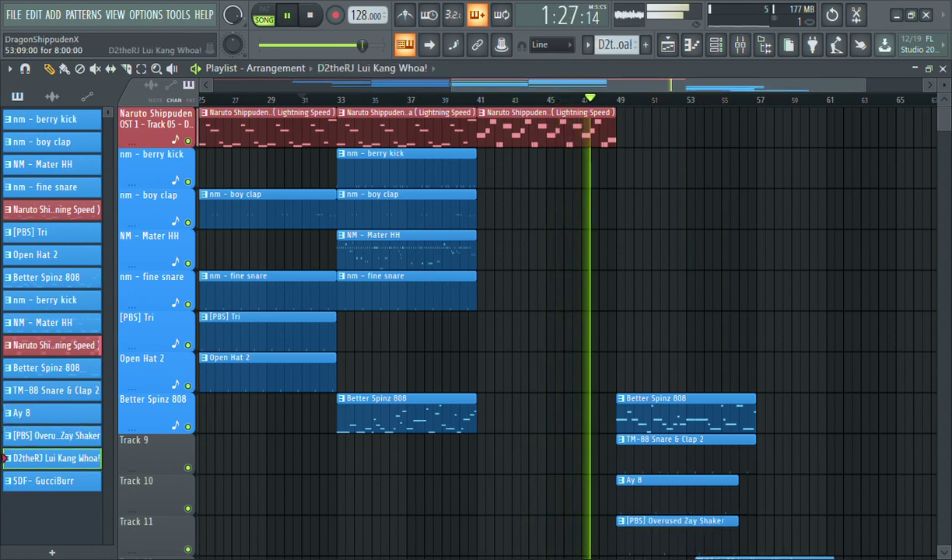
pyautogui.scroll(-1, 634, 544)
pyautogui.click(634, 552)
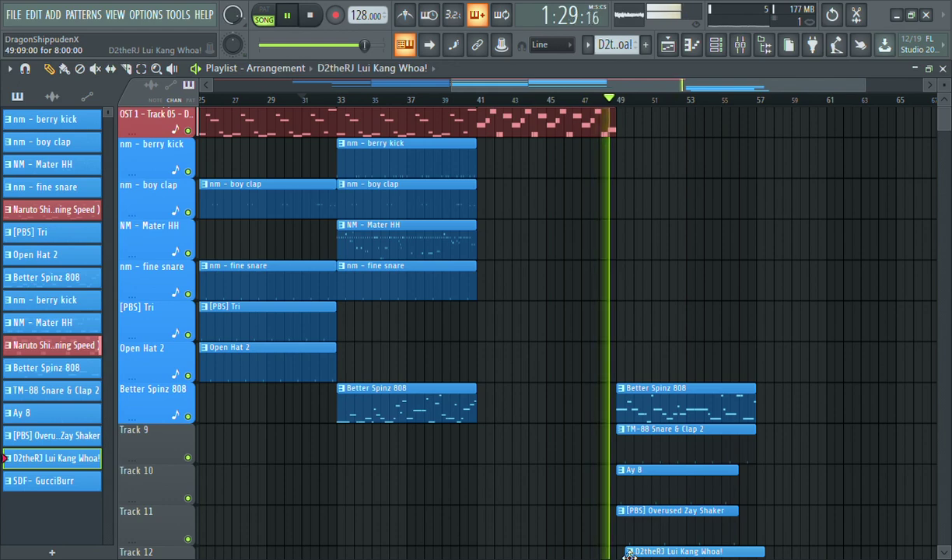
pyautogui.moveTo(630, 554); pyautogui.dragTo(621, 554)
pyautogui.hotkey('ctrl', 'b')
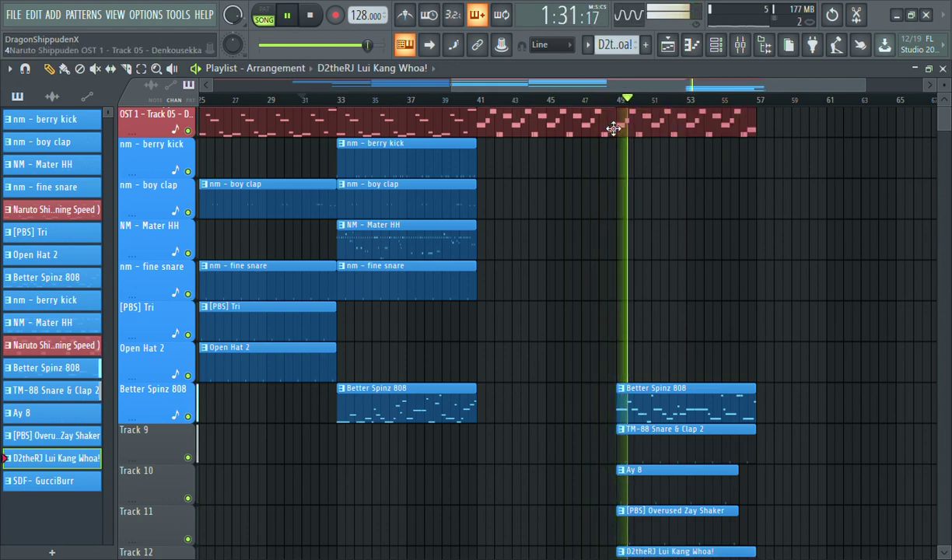
# Place the SDF- GucciBurr pattern on Track 13 at bar 49
pyautogui.moveTo(944, 122); pyautogui.dragTo(942, 128)
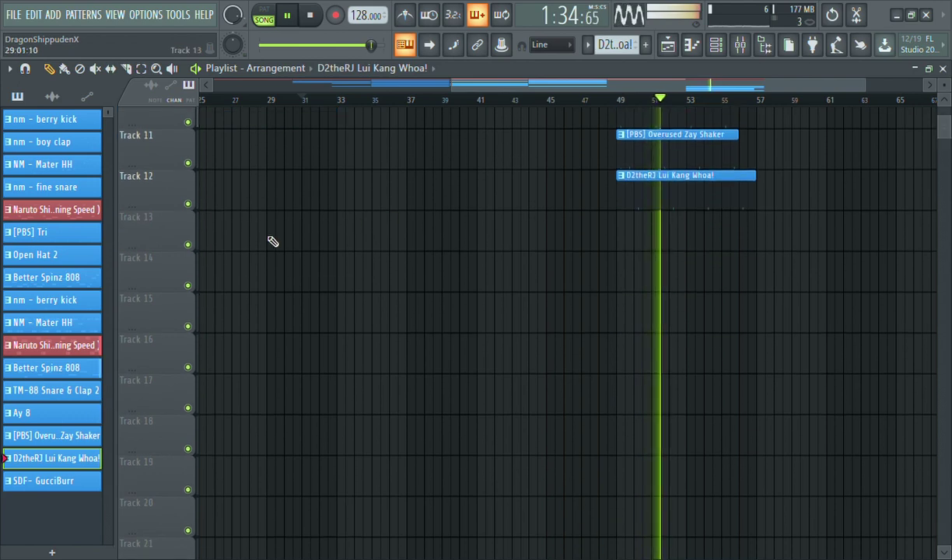
pyautogui.click(38, 483)
pyautogui.click(618, 243)
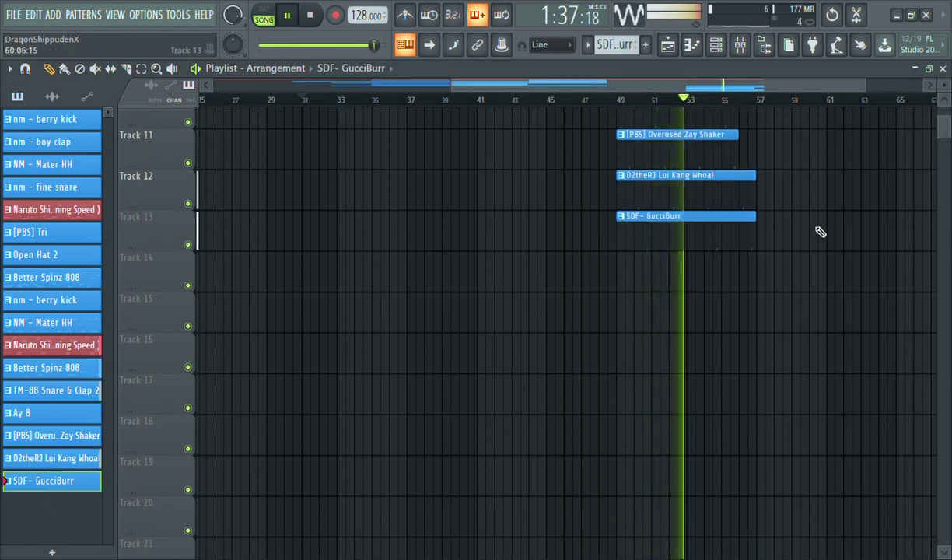
# Place the second nm - berry kick pattern on the berry kick track at bar 57
pyautogui.scroll(6, 943, 115)
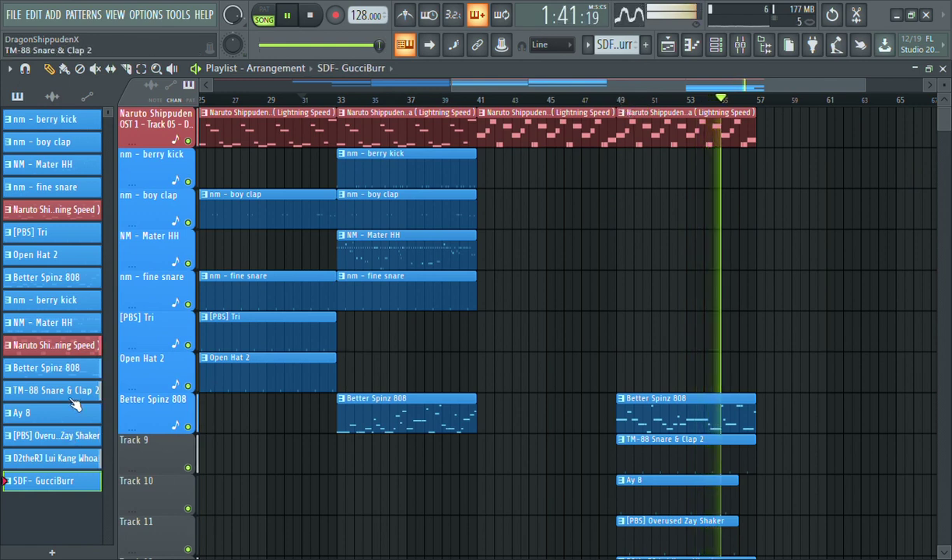
pyautogui.click(70, 303)
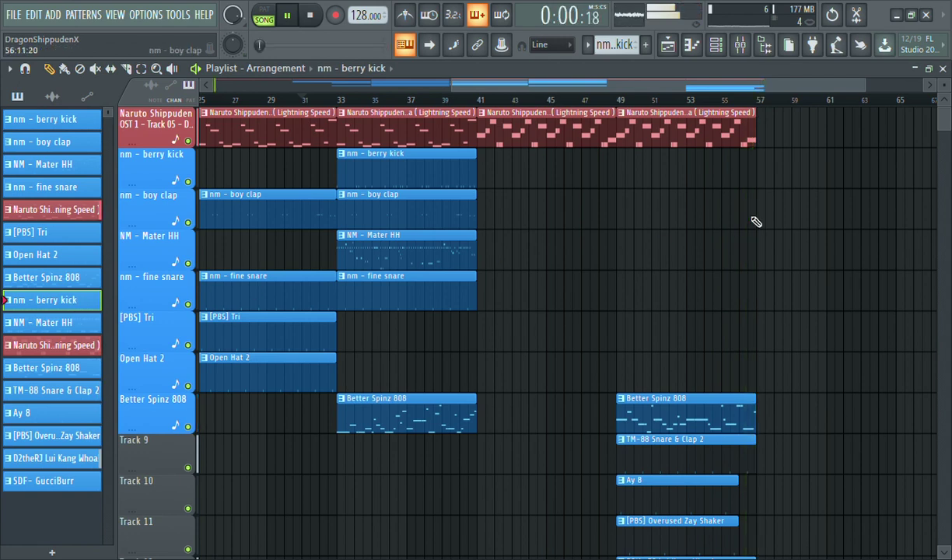
pyautogui.click(765, 167)
pyautogui.click(719, 99)
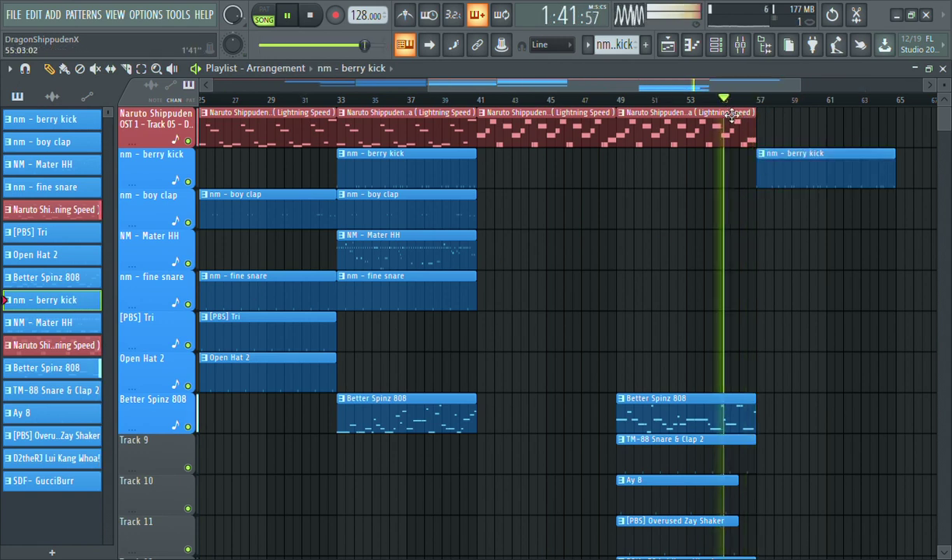
# Place the second NM - Mater HH pattern on the boy clap track and duplicate the bar 49 Naruto sample clip, both at bar 57
pyautogui.click(63, 324)
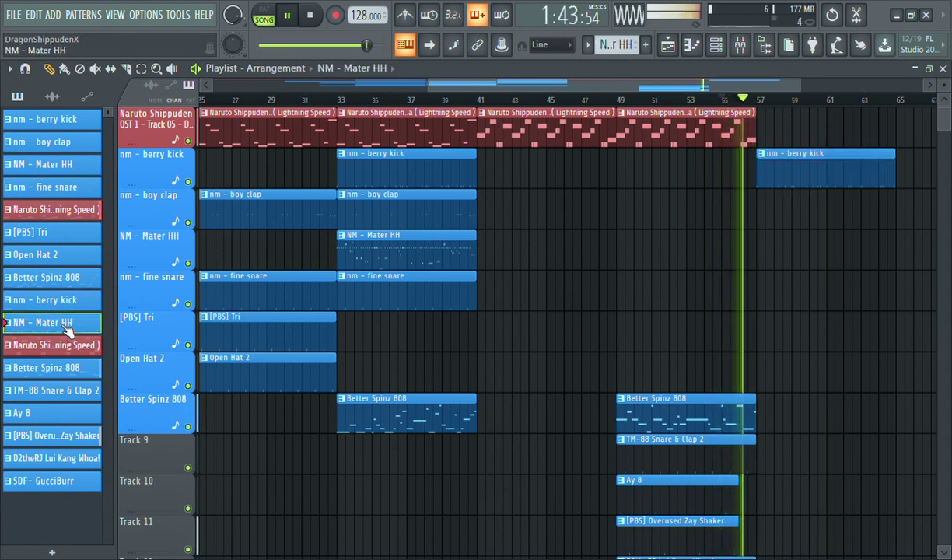
pyautogui.click(758, 210)
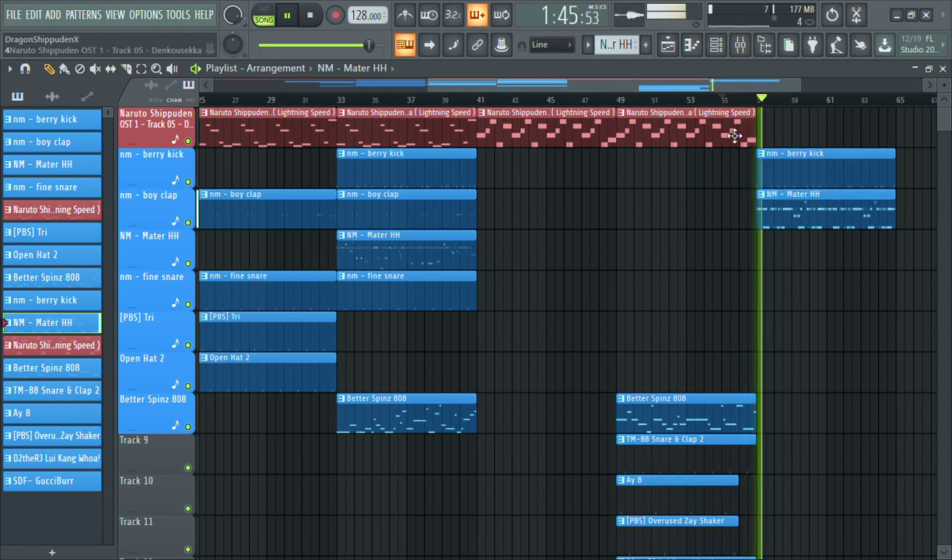
pyautogui.click(762, 127)
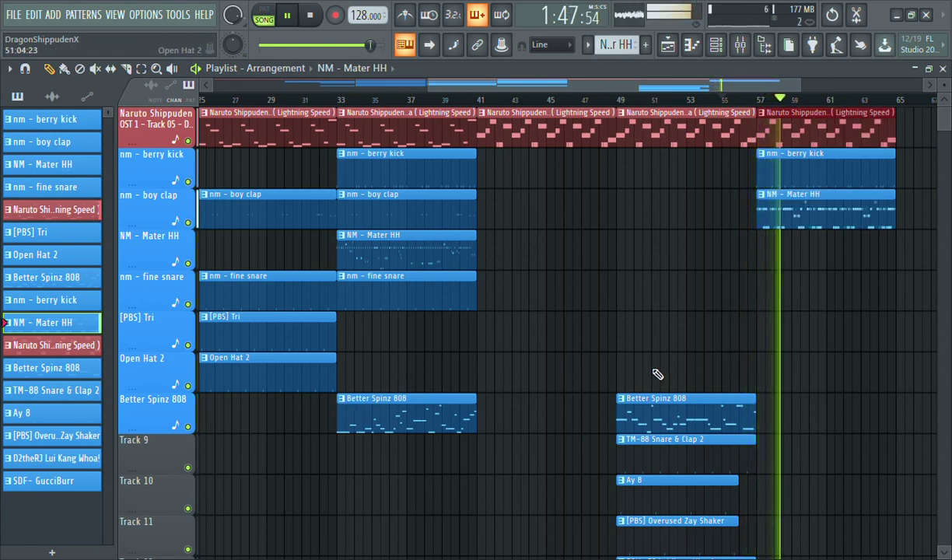
# Duplicate the bar 49 clips from Better Spinz 808 down to SDF- GucciBurr to bar 57 and play the section
pyautogui.moveTo(675, 358); pyautogui.dragTo(700, 553)
pyautogui.hotkey('ctrl', 'b')
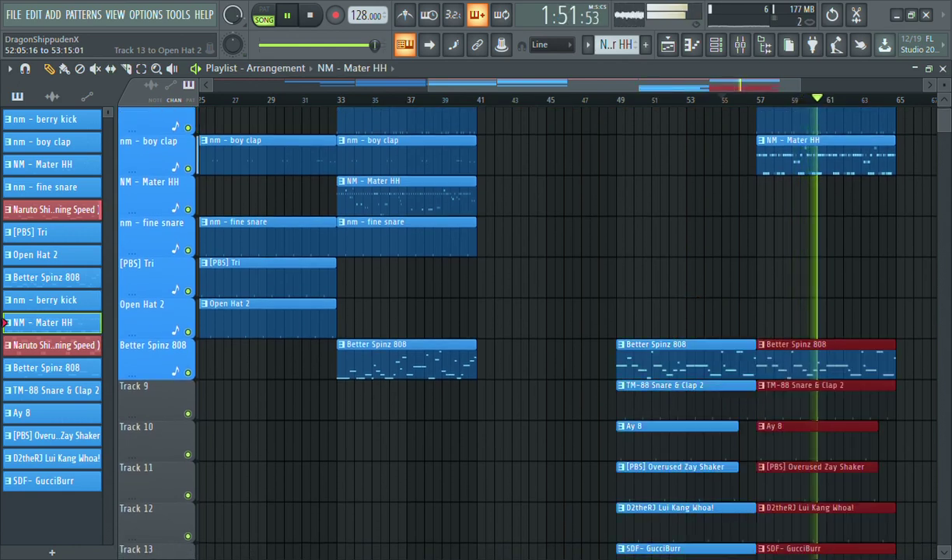
pyautogui.hotkey('ctrl', 'd')
pyautogui.press('space')
pyautogui.press('space')
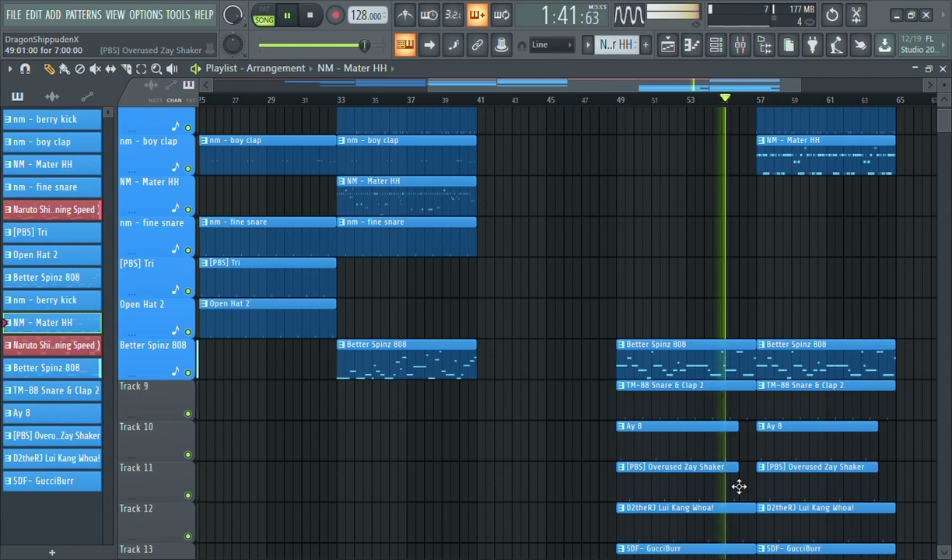
# Delete the D2theRJ Lui Kang Whoa! and SDF- GucciBurr clips at bar 49 while checking the playback
pyautogui.scroll(-2, 738, 487)
pyautogui.press('space')
pyautogui.press('space')
pyautogui.moveTo(725, 445); pyautogui.dragTo(721, 471)
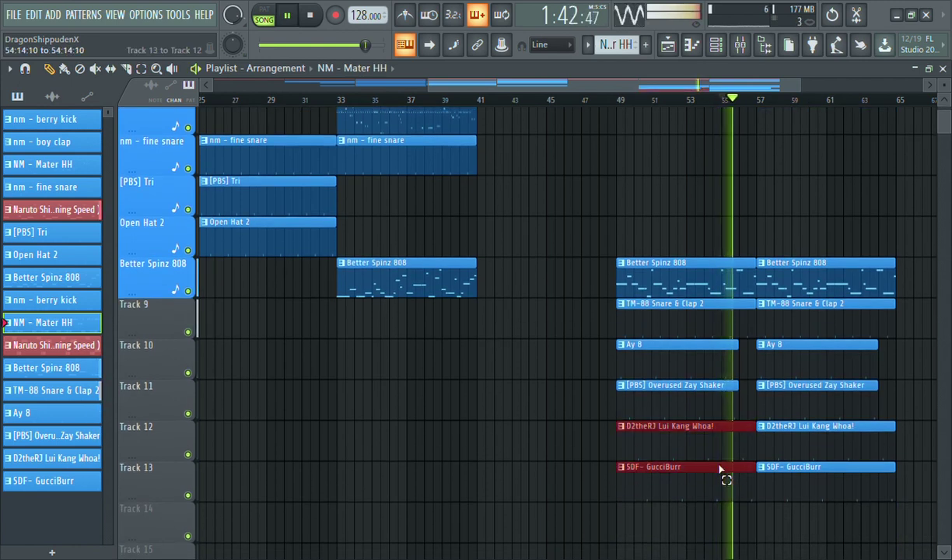
pyautogui.press('Delete')
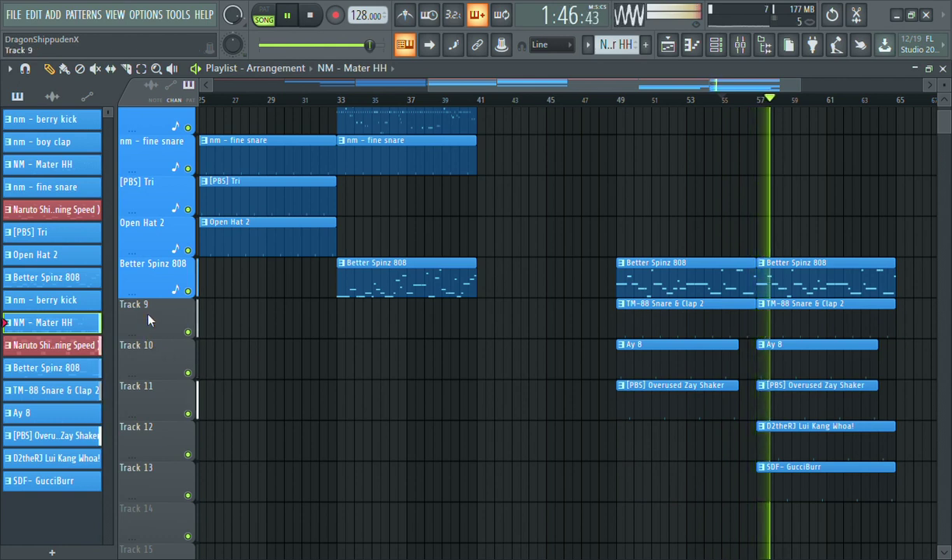
# Name and color Tracks 9 to 13 after the pattern clips they hold, from TM-88 Snare & Clap 2 to SDF- GucciBurr
pyautogui.click(195, 270)
pyautogui.rightClick(149, 362)
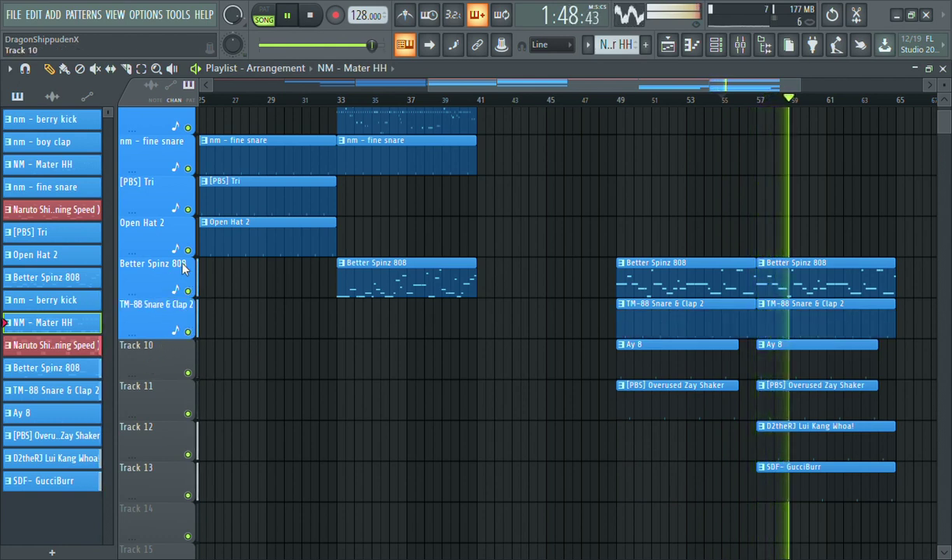
pyautogui.click(184, 271)
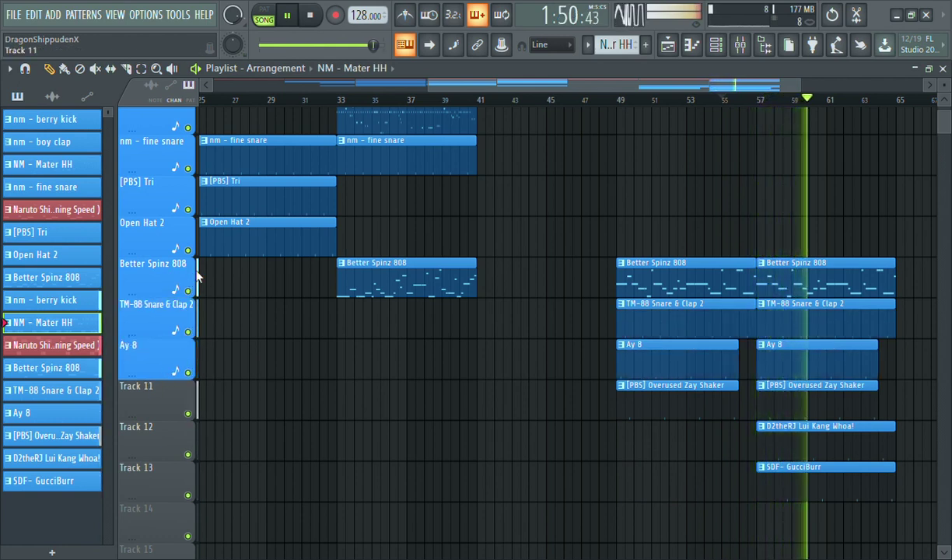
pyautogui.click(160, 405)
pyautogui.click(161, 437)
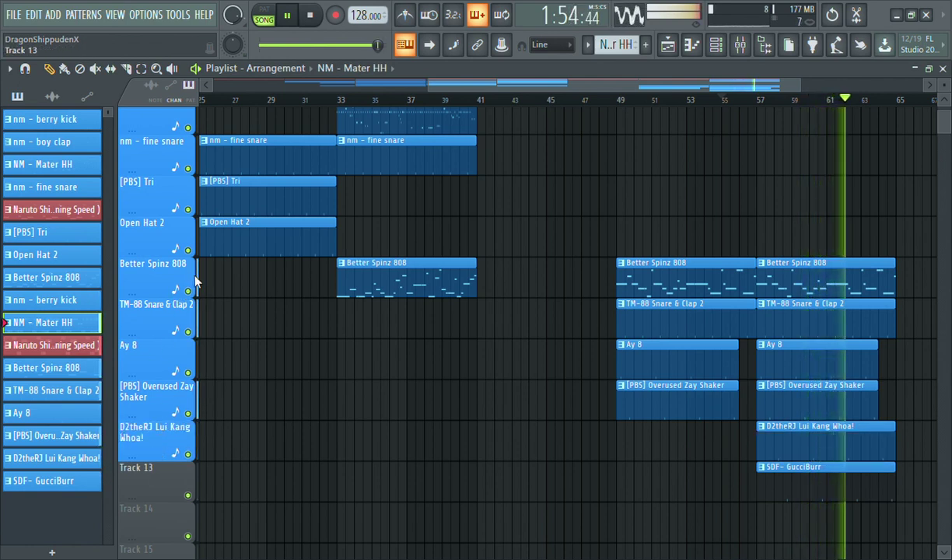
pyautogui.click(156, 466)
# Place the first Naruto Shippuden sample pattern and the first nm - berry kick pattern on their tracks at bar 65
pyautogui.moveTo(800, 84); pyautogui.dragTo(950, 85)
pyautogui.scroll(3, 524, 327)
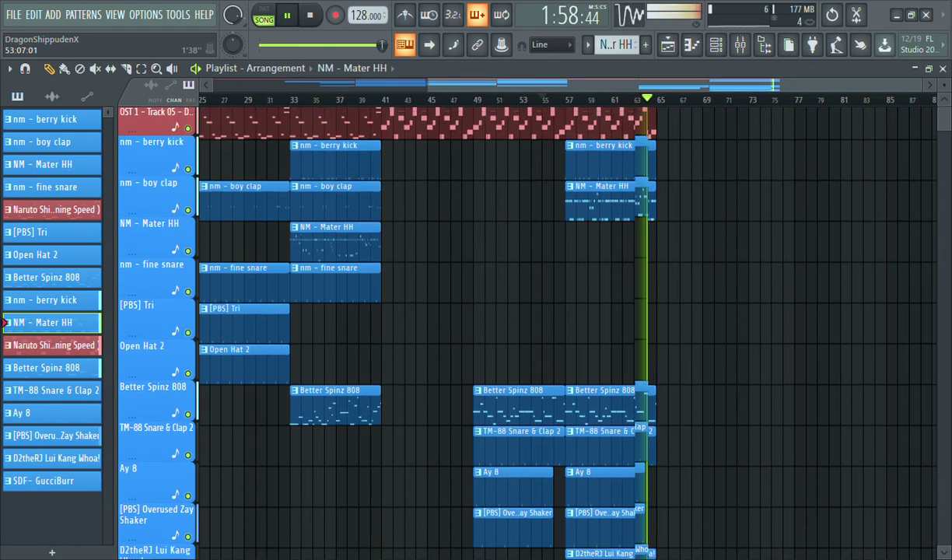
pyautogui.click(354, 123)
pyautogui.click(802, 134)
pyautogui.moveTo(803, 154); pyautogui.dragTo(658, 136)
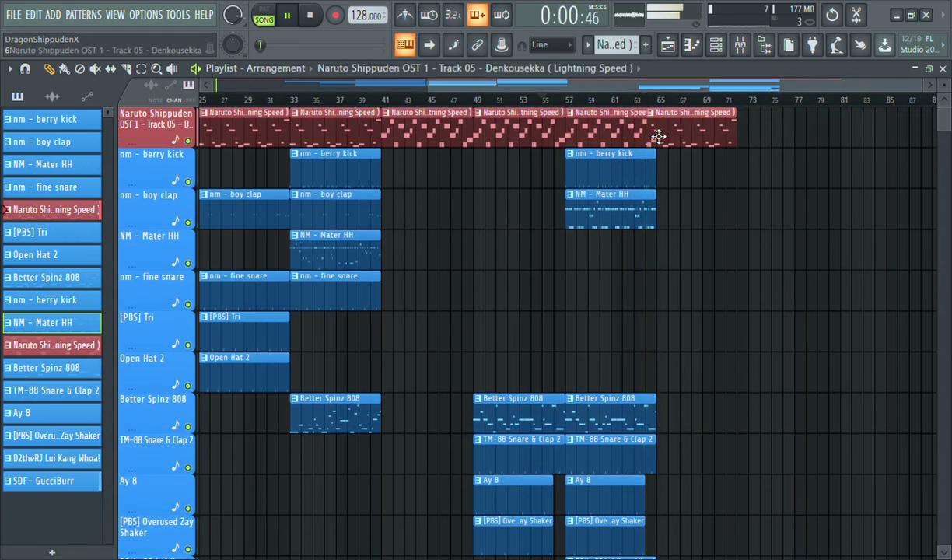
pyautogui.click(359, 187)
pyautogui.moveTo(754, 151); pyautogui.dragTo(666, 172)
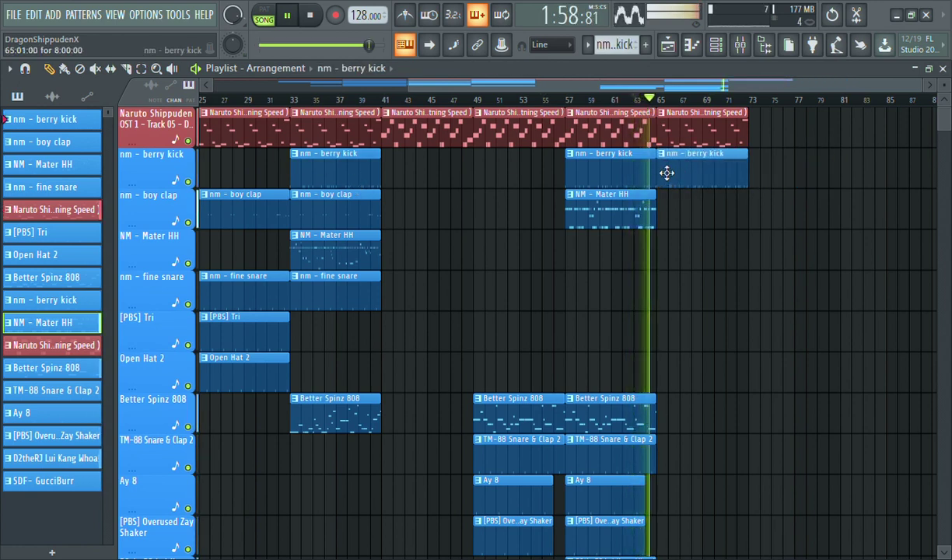
# Place the first NM - Mater HH pattern and the nm - fine snare pattern on their own tracks at bar 65
pyautogui.click(338, 258)
pyautogui.click(659, 248)
pyautogui.click(373, 288)
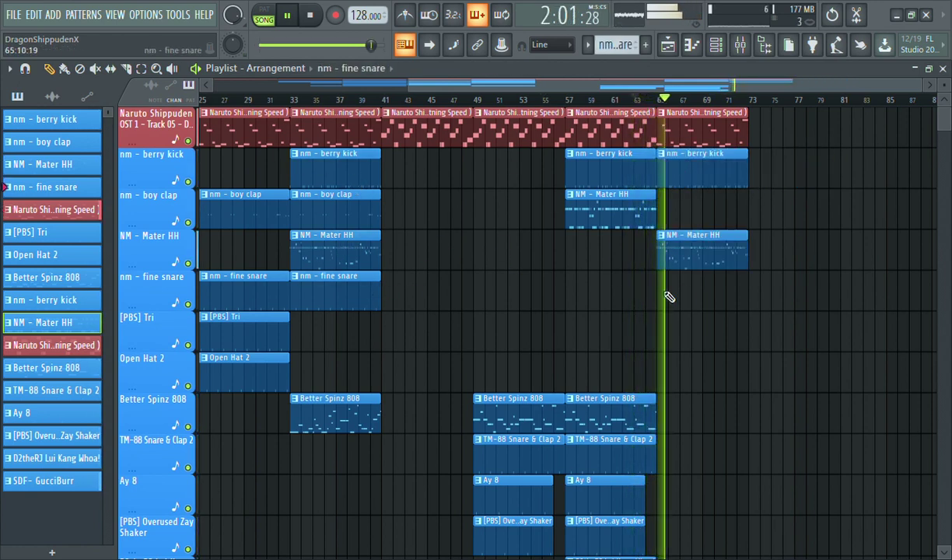
pyautogui.click(661, 295)
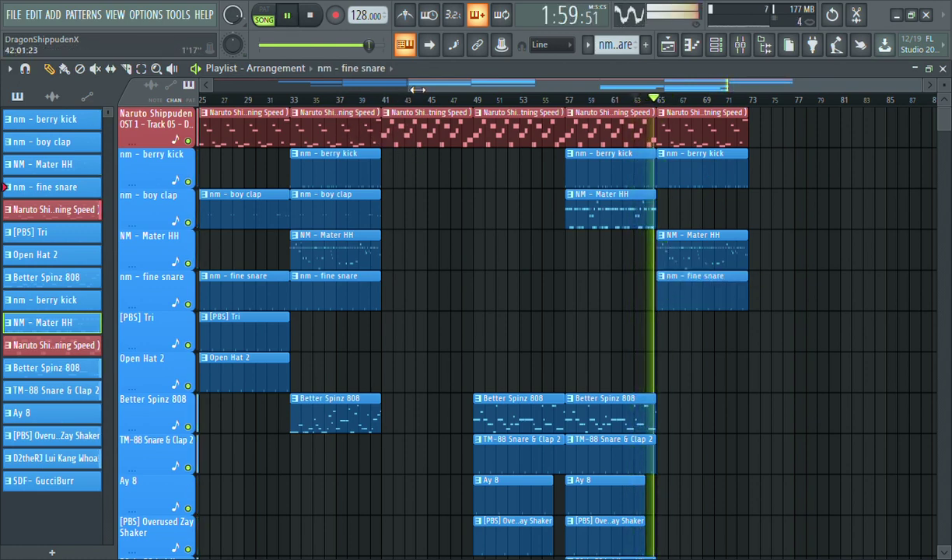
# Copy the full bar 17 section, from the Naruto sample down to Better Spinz 808, to bar 73
pyautogui.moveTo(417, 89); pyautogui.dragTo(205, 89)
pyautogui.moveTo(385, 142); pyautogui.dragTo(849, 405)
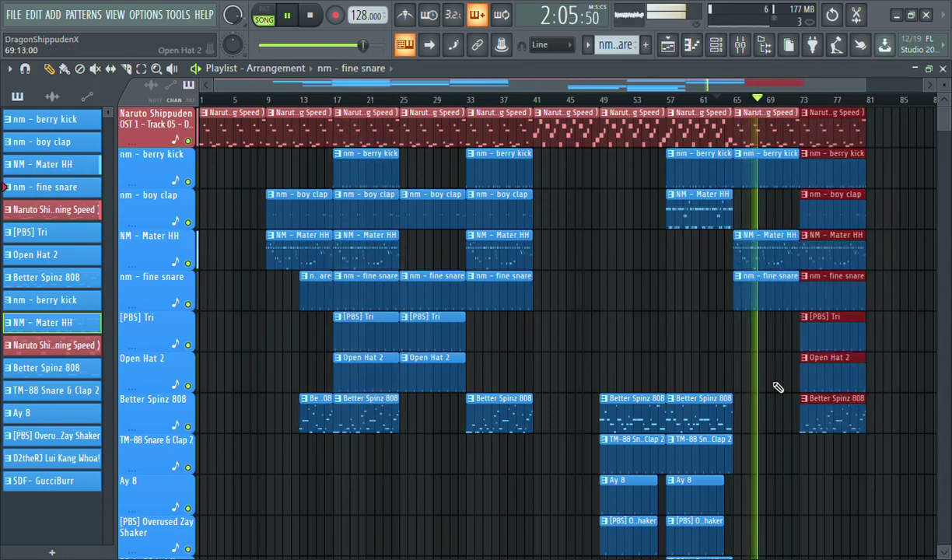
pyautogui.hotkey('ctrl', 'd')
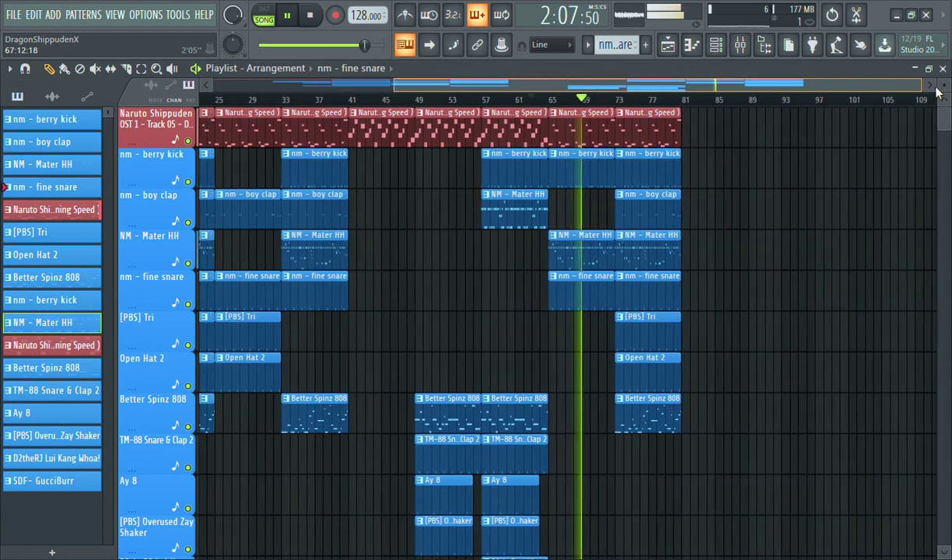
# Duplicate the whole bar 73 section, from the Naruto sample down to Better Spinz 808, to bar 81
pyautogui.click(642, 173)
pyautogui.moveTo(641, 175); pyautogui.dragTo(635, 425)
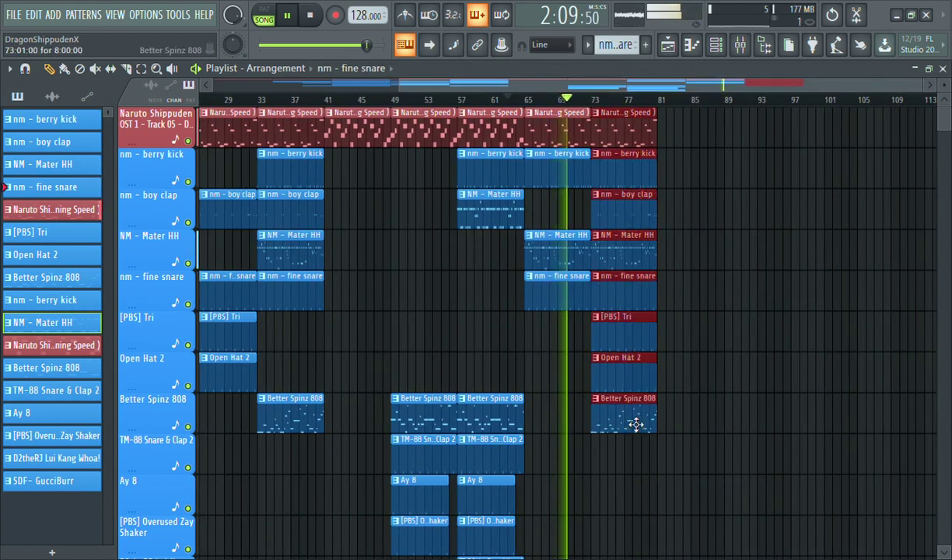
pyautogui.hotkey('ctrl', 'b')
pyautogui.hotkey('ctrl', 'd')
# Delete the nm - boy clap, [PBS] Tri and Open Hat 2 clips at bar 73, and put nm - boy clap back there
pyautogui.click(636, 223)
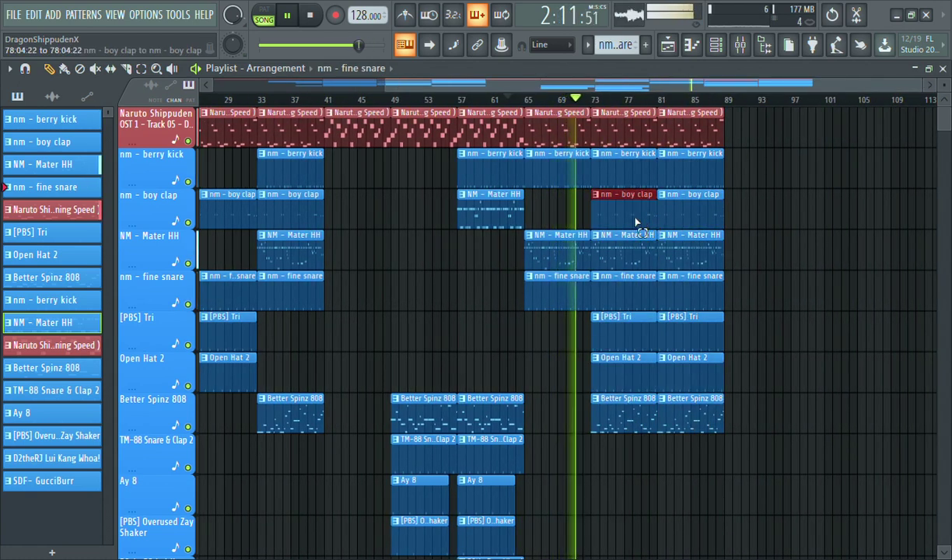
pyautogui.rightClick(642, 225)
pyautogui.moveTo(630, 366); pyautogui.dragTo(627, 358)
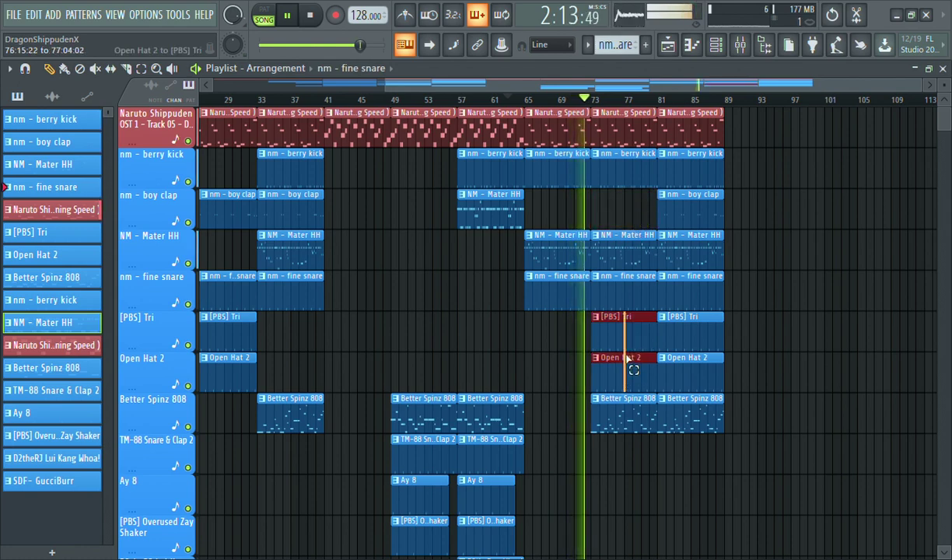
pyautogui.rightClick(633, 371)
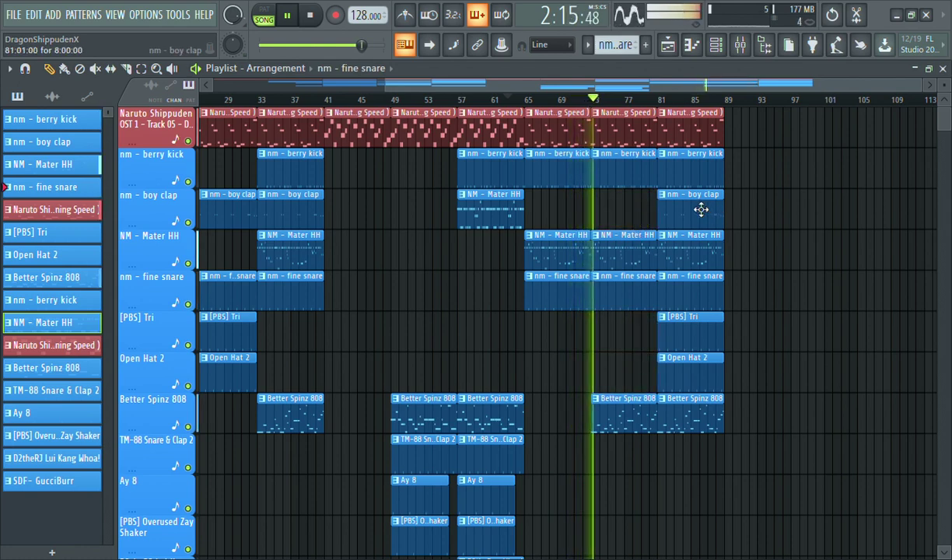
pyautogui.click(608, 216)
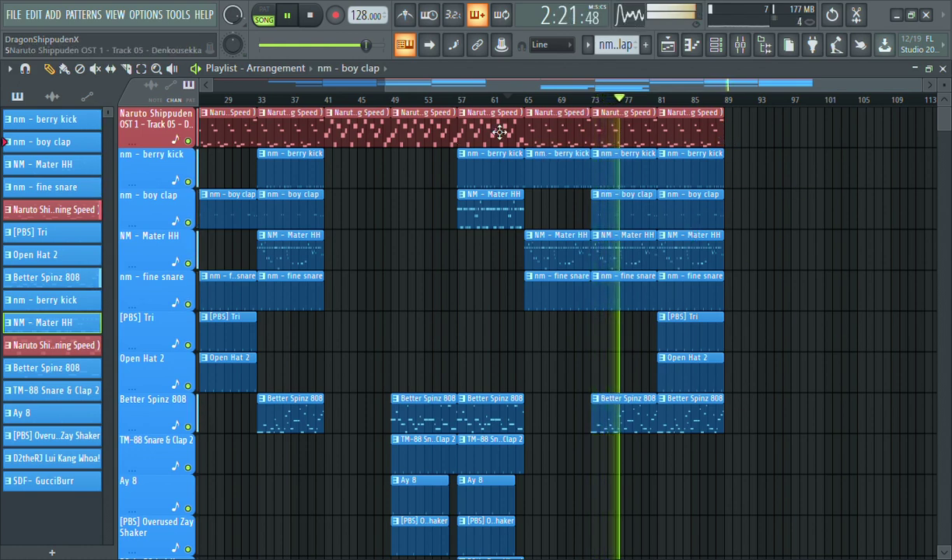
# Copy the bar 65 berry kick, Mater HH and fine snare clips to bar 97 and place the first Naruto sample pattern there
pyautogui.moveTo(570, 151); pyautogui.dragTo(827, 287)
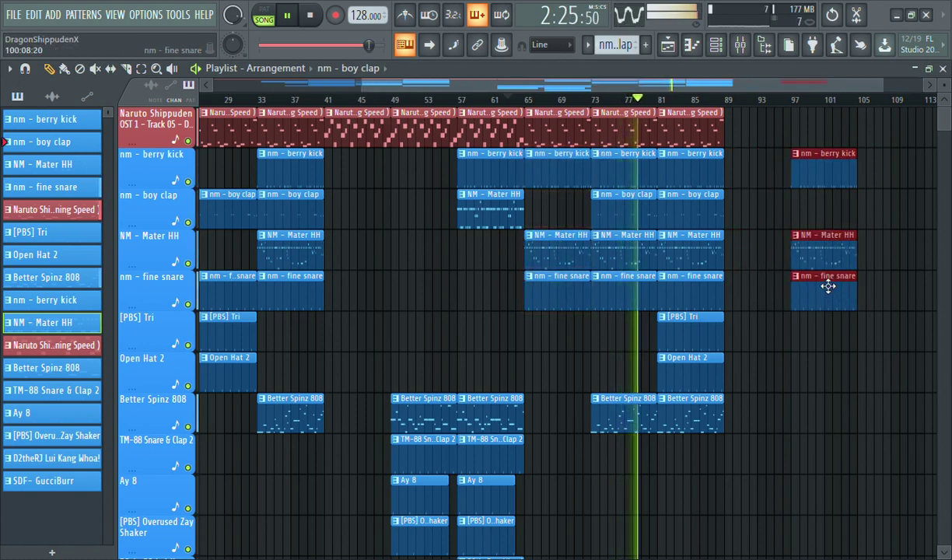
pyautogui.click(706, 140)
pyautogui.click(795, 138)
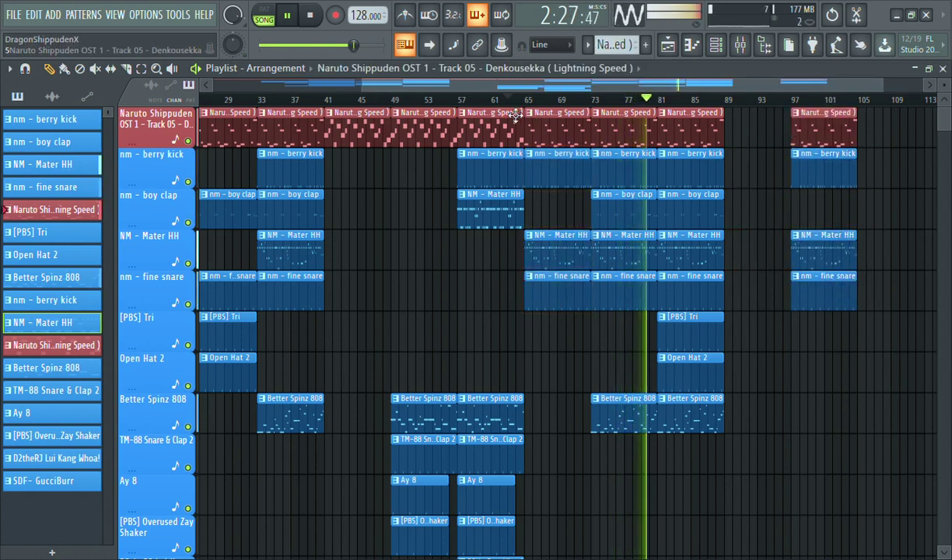
# Copy the bar 57 section from the Naruto sample down through the lower percussion tracks to bar 89, and delete its berry kick clip
pyautogui.moveTo(485, 130)
pyautogui.mouseDown()
pyautogui.moveTo(484, 553)
pyautogui.moveTo(703, 555)
pyautogui.mouseUp()
pyautogui.moveTo(736, 514); pyautogui.dragTo(794, 514)
pyautogui.scroll(3, 821, 470)
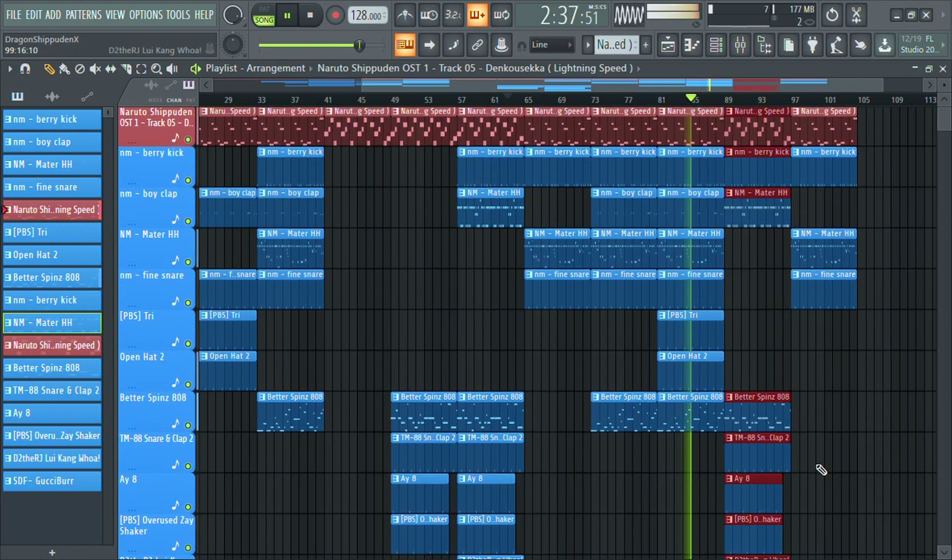
pyautogui.rightClick(755, 167)
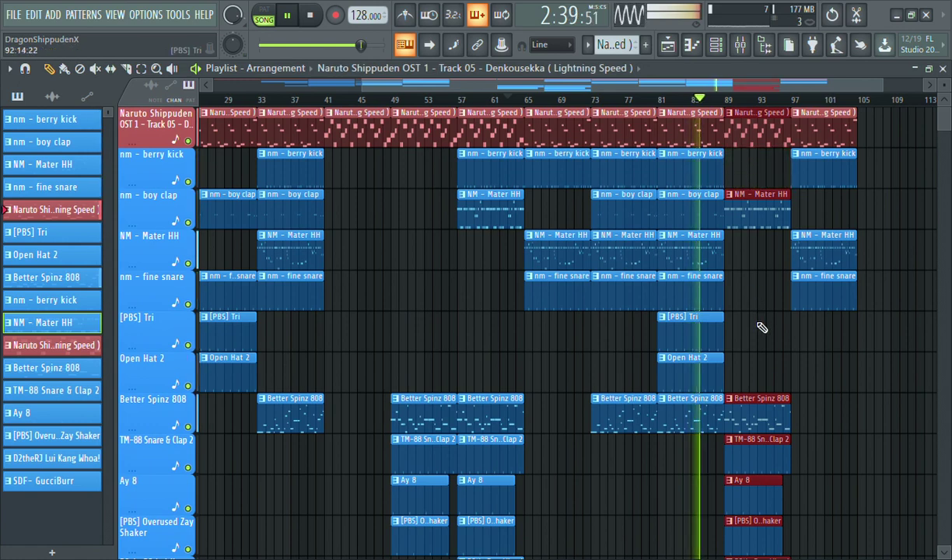
pyautogui.hotkey('ctrl', 'd')
# Move the NM - Mater HH clips at bars 57 and 89 from the boy clap track onto the Mater HH track
pyautogui.moveTo(514, 209); pyautogui.dragTo(525, 229)
pyautogui.moveTo(740, 151); pyautogui.dragTo(757, 258)
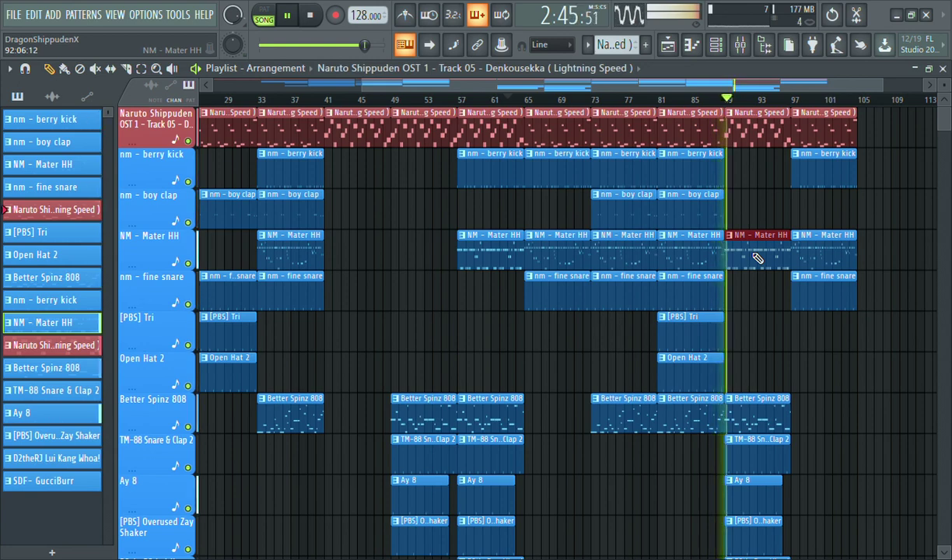
pyautogui.click(490, 258)
pyautogui.moveTo(354, 263); pyautogui.dragTo(410, 268)
pyautogui.rightClick(427, 261)
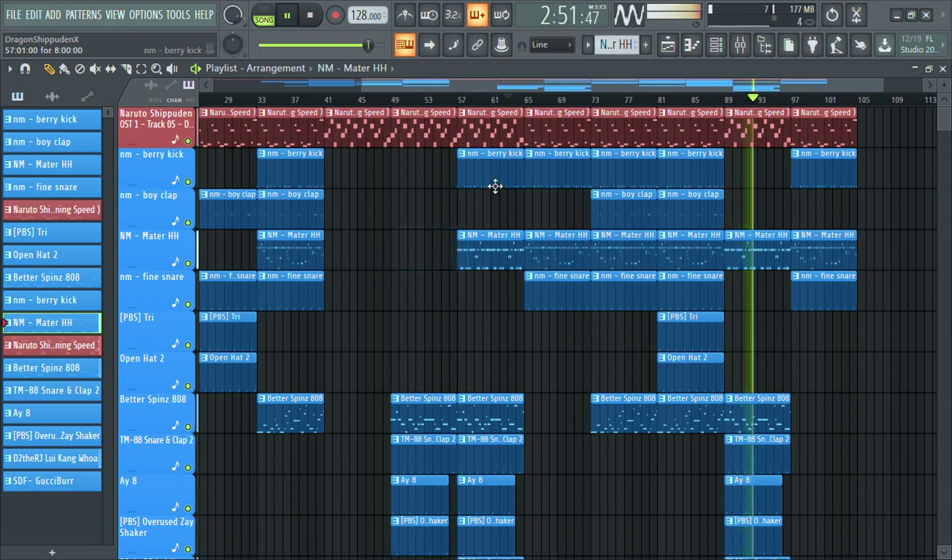
# Place the second nm - berry kick pattern and the TM-88 Snare & Clap 2 pattern on their tracks at bar 41
pyautogui.moveTo(391, 172); pyautogui.dragTo(332, 175)
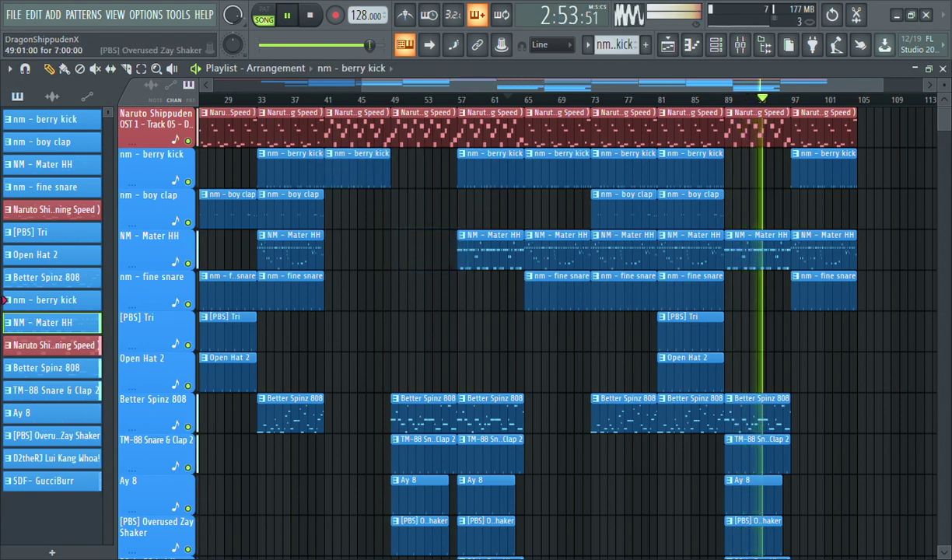
pyautogui.click(331, 457)
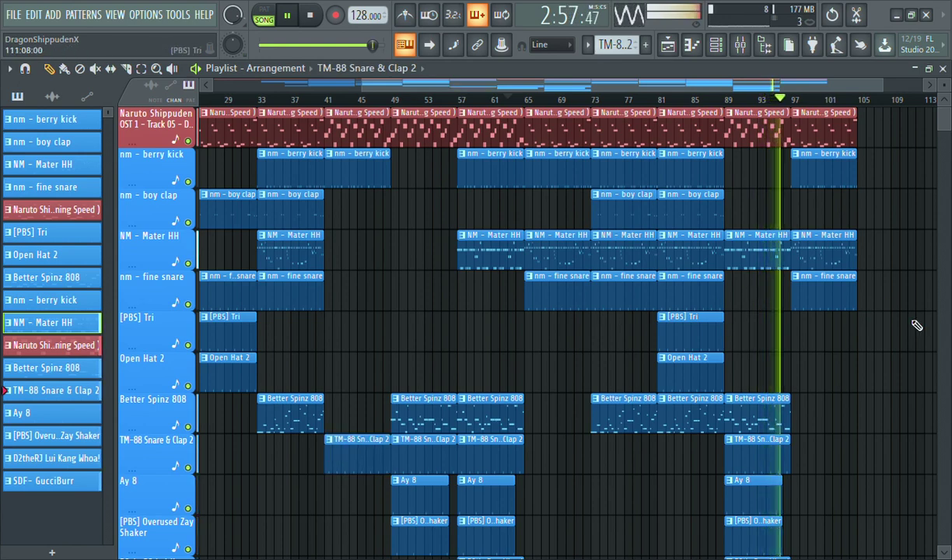
# Delete the NM - Mater HH clip at bar 97 and place a half-length nm - boy clap clip from bar 101 to 105
pyautogui.rightClick(809, 265)
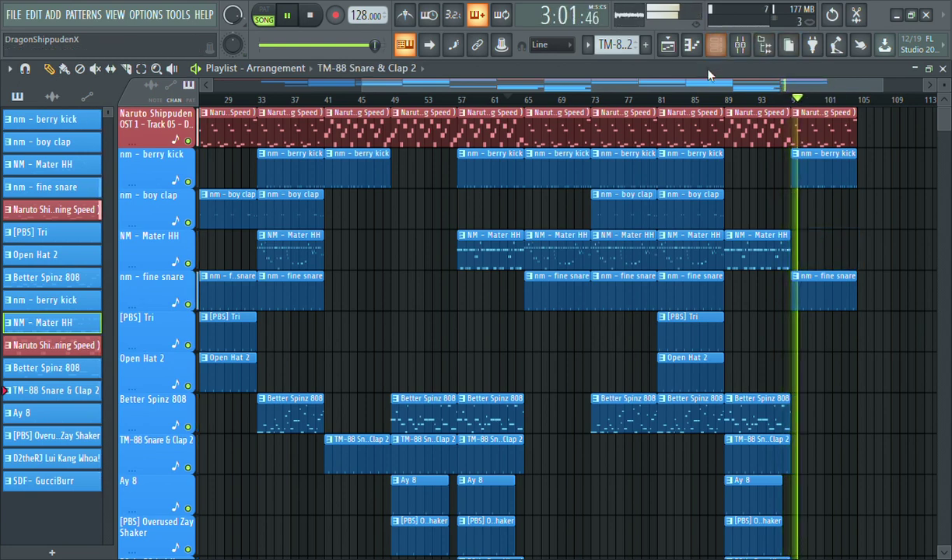
pyautogui.click(801, 226)
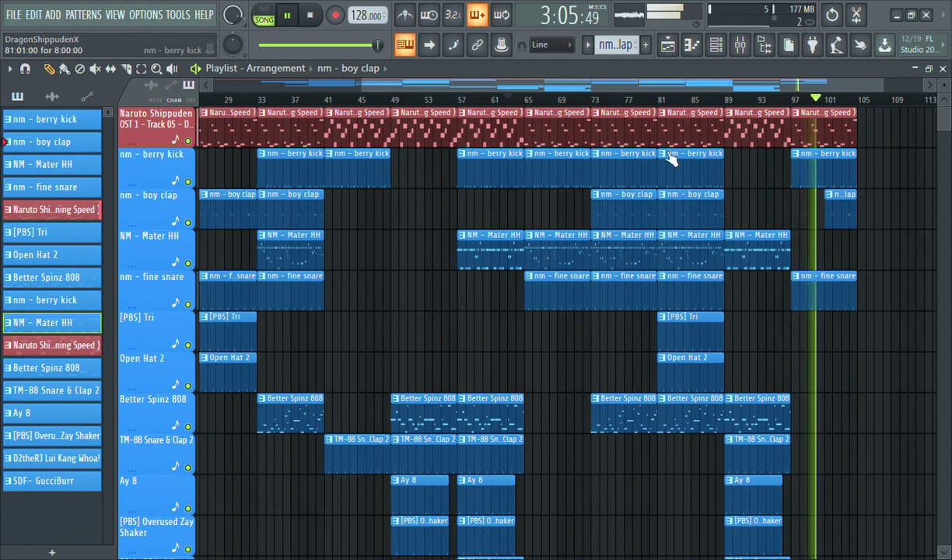
# Copy the full bar 81 section, from the Naruto sample down to Better Spinz 808, to bar 105
pyautogui.keyDown('ctrl'); pyautogui.moveTo(701, 132); pyautogui.dragTo(900, 422); pyautogui.keyUp('ctrl')
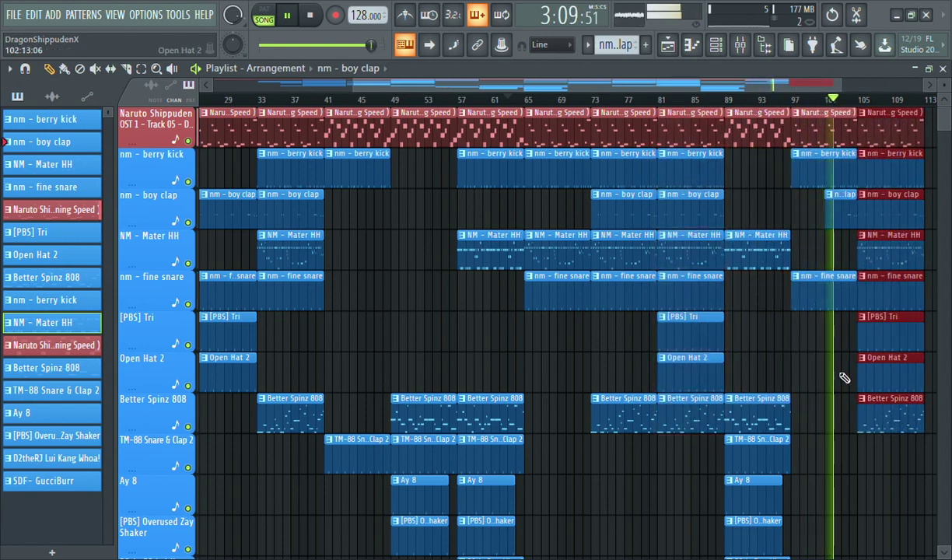
pyautogui.hotkey('ctrl', 'd')
pyautogui.moveTo(748, 89); pyautogui.dragTo(830, 92)
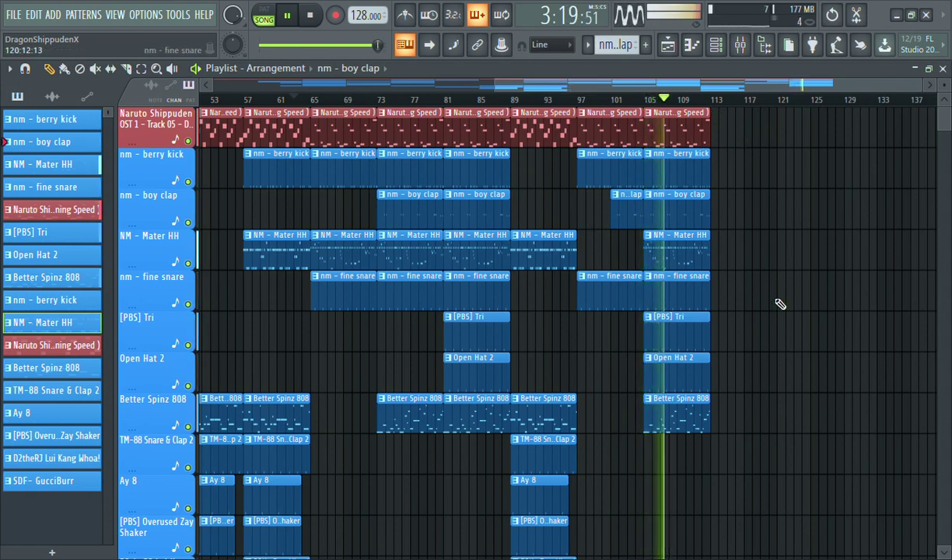
pyautogui.scroll(-3, 729, 150)
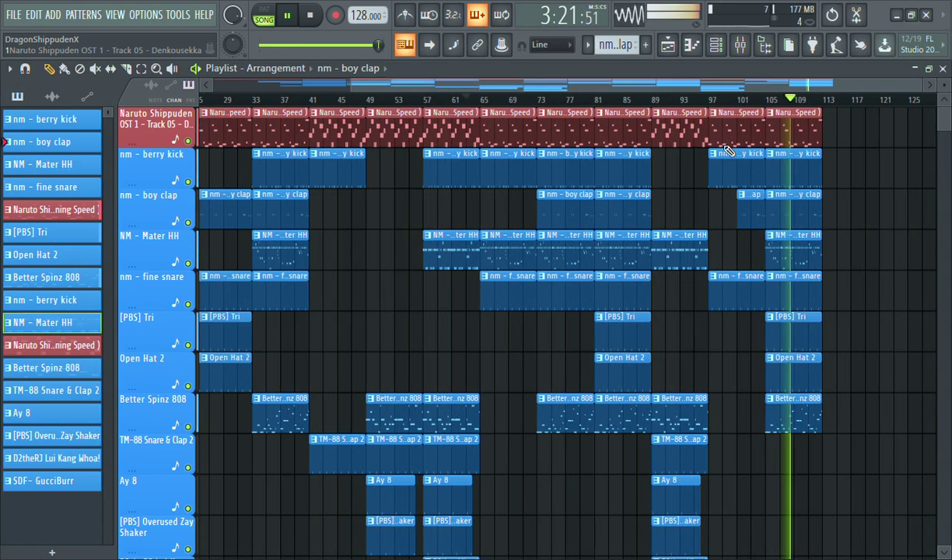
# Find Godly Tag 2 in the Vox folder of the drum kits and place it in the playlist at bar 5
pyautogui.scroll(-3, 729, 150)
pyautogui.scroll(-5, 729, 152)
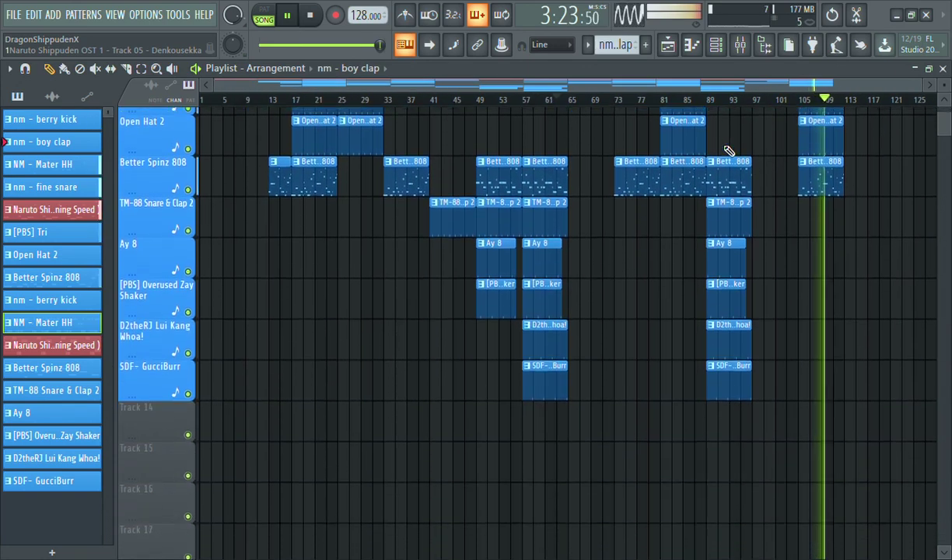
pyautogui.click(762, 45)
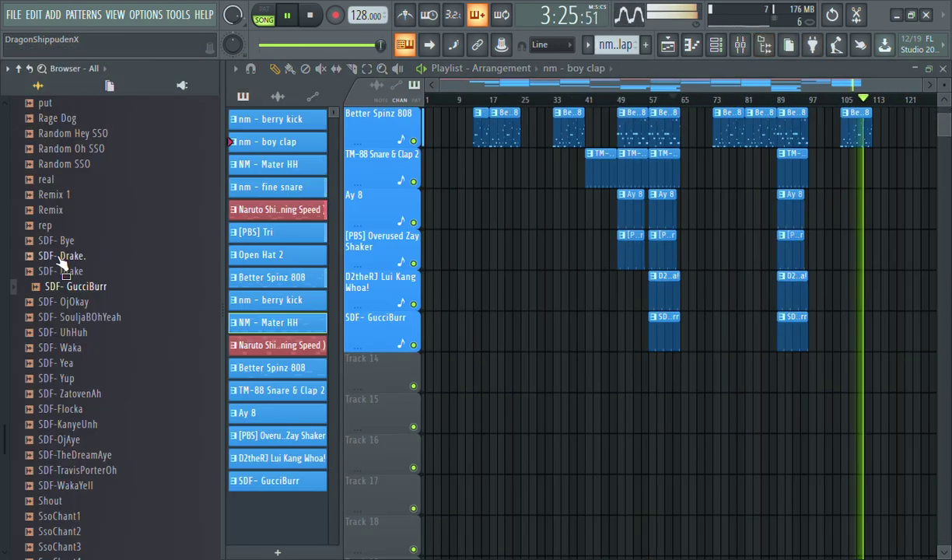
pyautogui.moveTo(4, 444); pyautogui.dragTo(78, 214)
pyautogui.click(78, 211)
pyautogui.scroll(10, 81, 216)
pyautogui.click(82, 216)
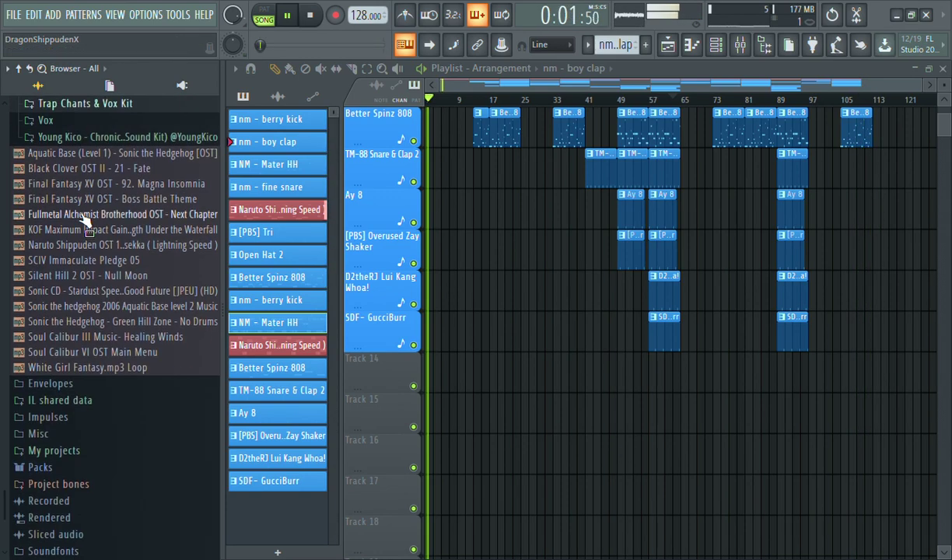
pyautogui.scroll(7, 86, 221)
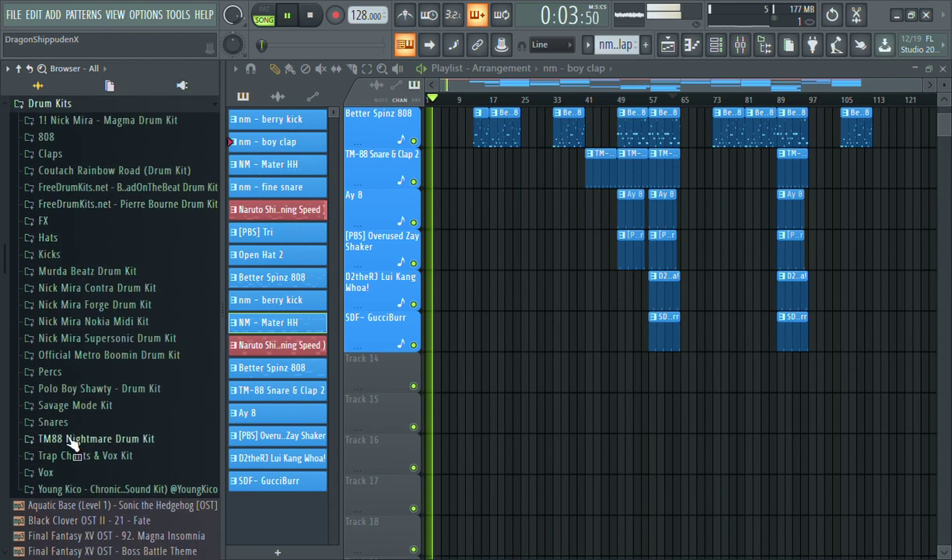
pyautogui.click(47, 474)
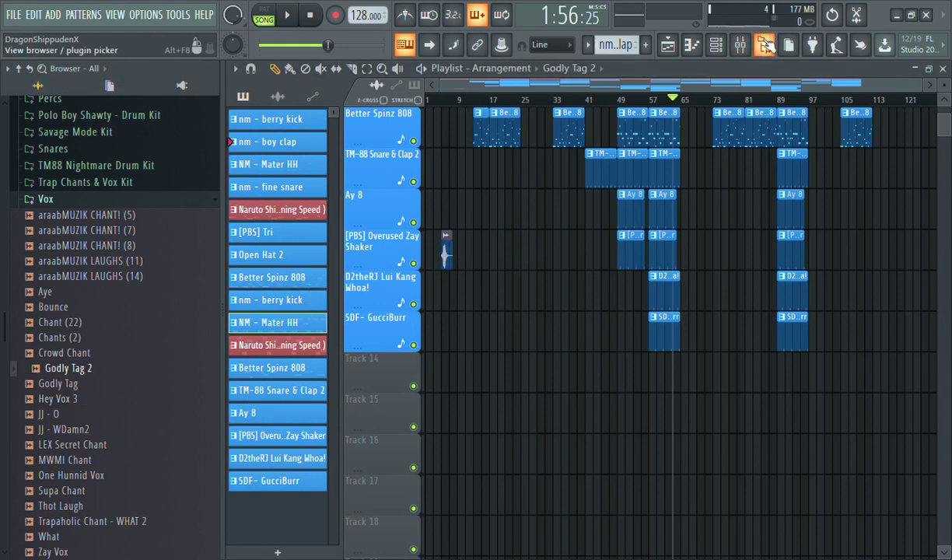
# Close the sample browser and move the Godly Tag 2 clip onto the empty Track 14 at bar 5
pyautogui.click(764, 44)
pyautogui.press('space')
pyautogui.press('space')
pyautogui.press('space')
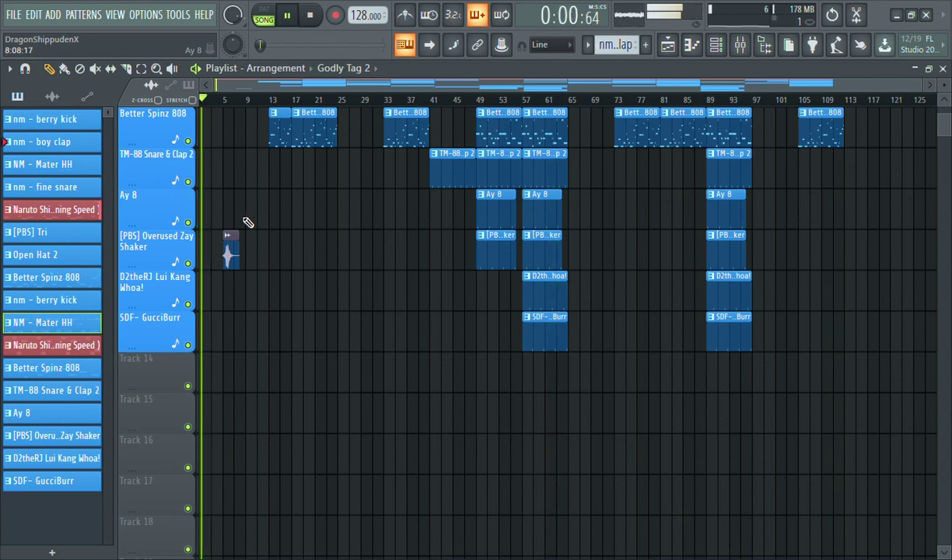
pyautogui.moveTo(242, 373); pyautogui.dragTo(243, 389)
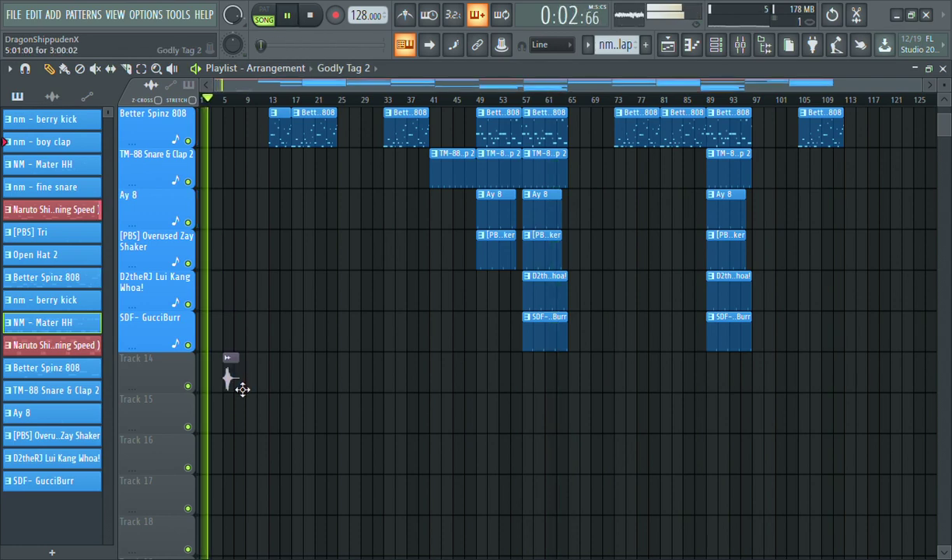
# Shift the Godly Tag 2 clip along Track 14 to start at 7:08:00, and play back the passage
pyautogui.scroll(6, 243, 389)
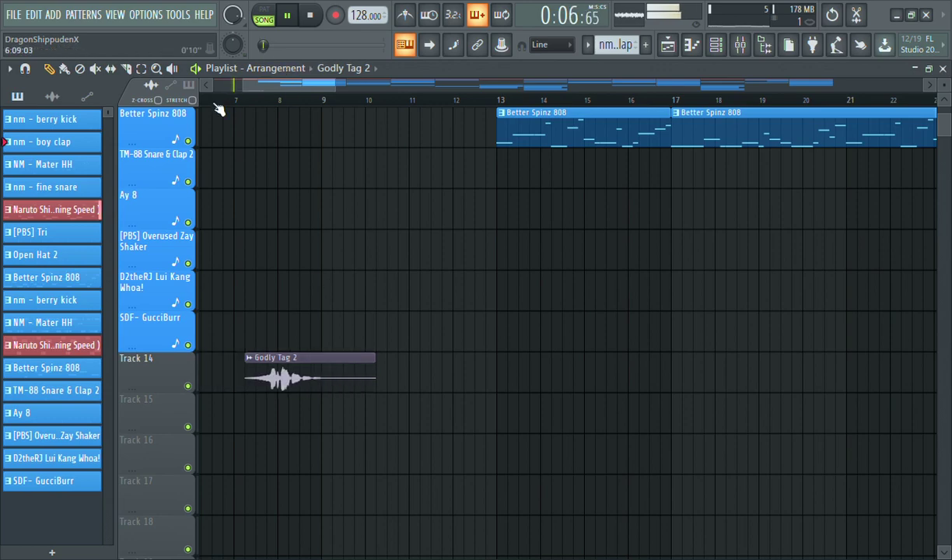
pyautogui.scroll(4, 238, 105)
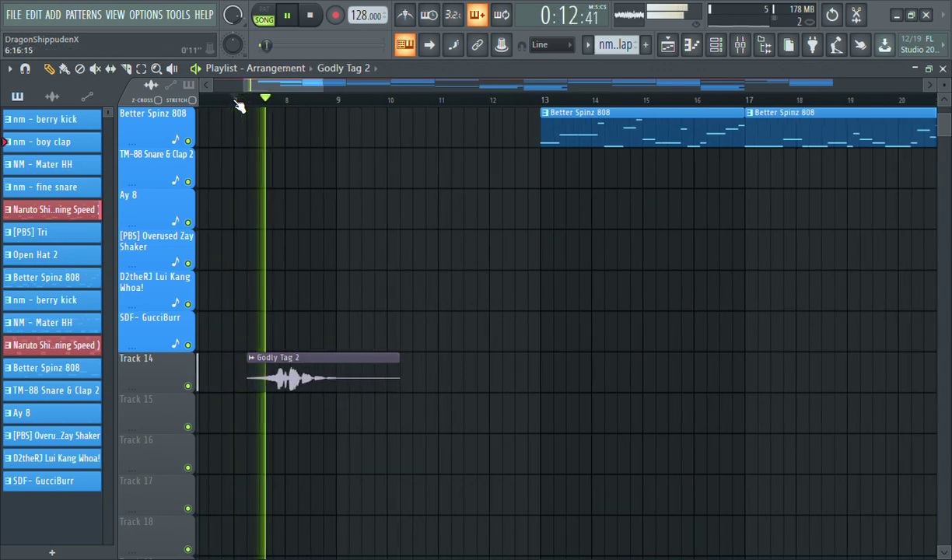
pyautogui.scroll(1, 238, 105)
pyautogui.press('space')
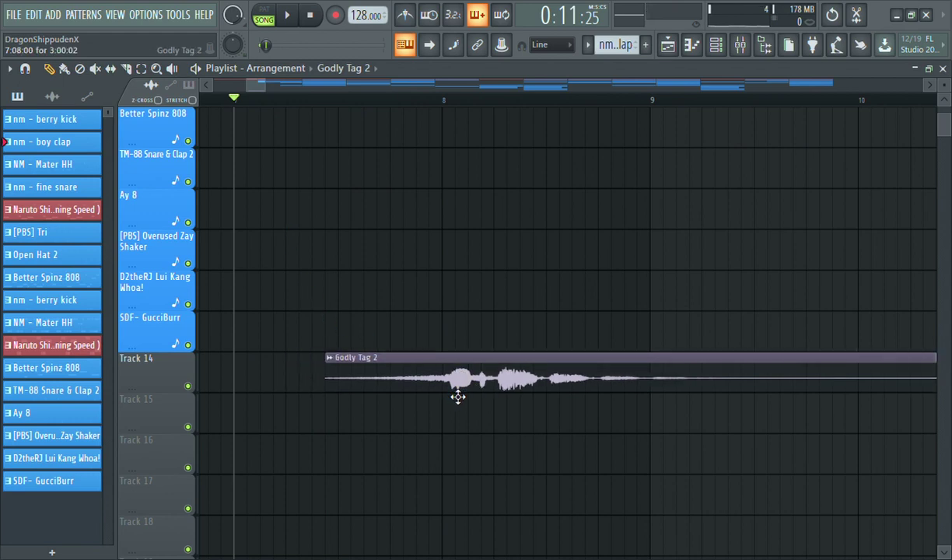
pyautogui.press('space')
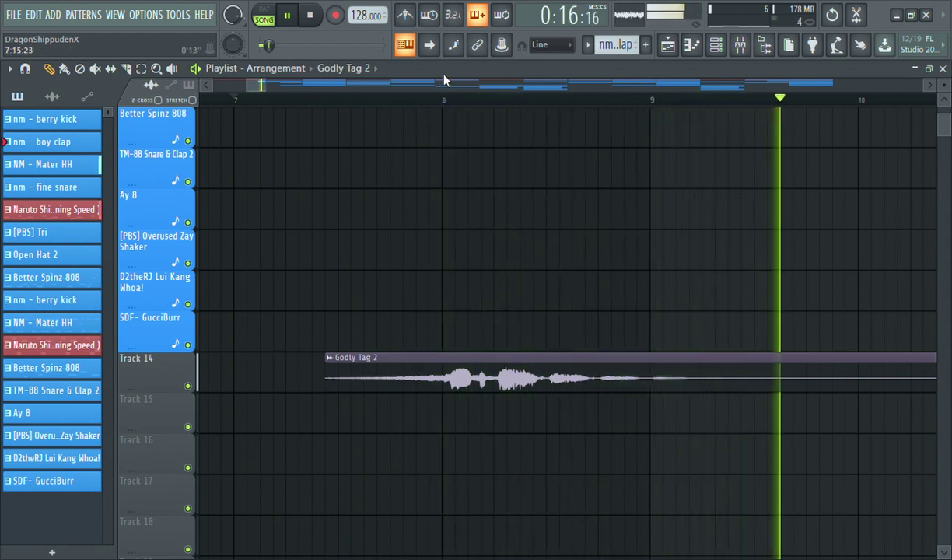
# Nudge the Godly Tag 2 clip slightly earlier to 7:07:20 and listen to it around bar 8
pyautogui.click(432, 100)
pyautogui.click(444, 102)
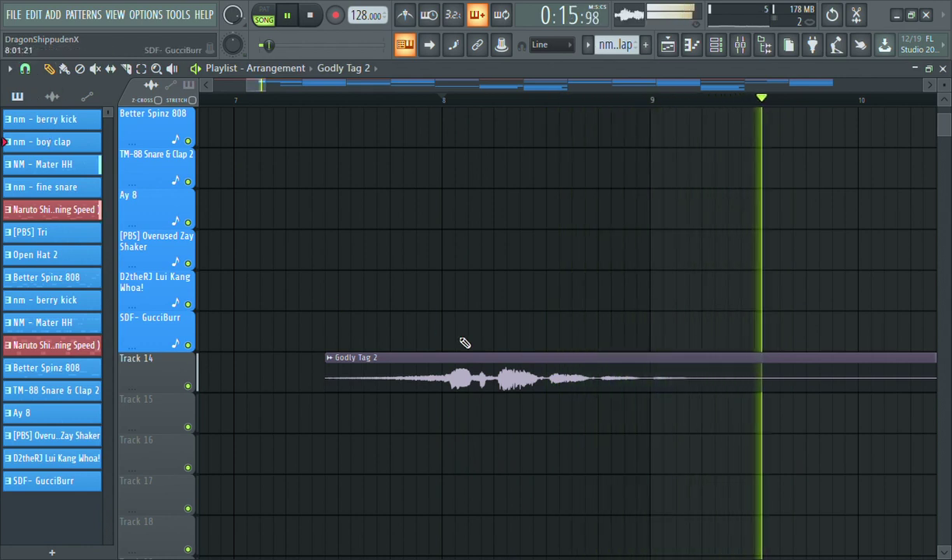
pyautogui.moveTo(545, 387); pyautogui.dragTo(543, 386)
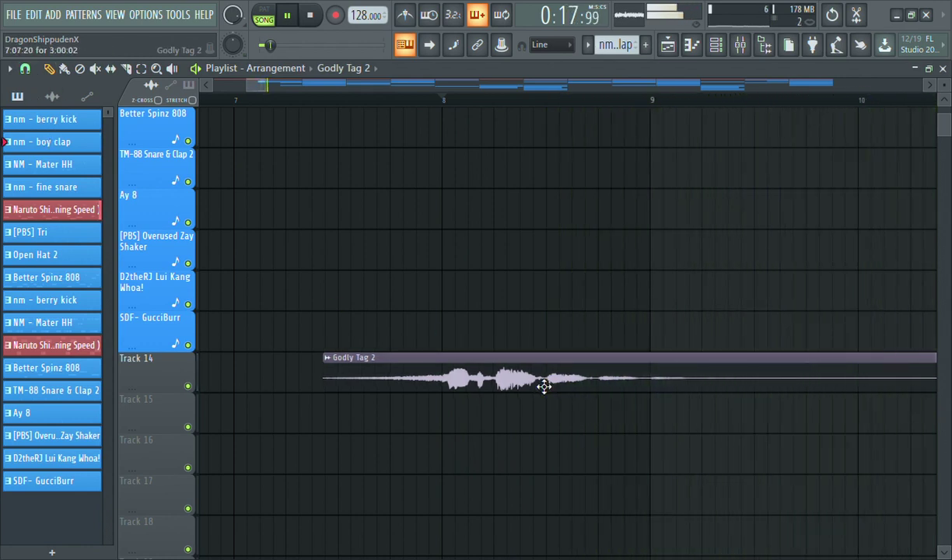
pyautogui.press('space')
pyautogui.press('space')
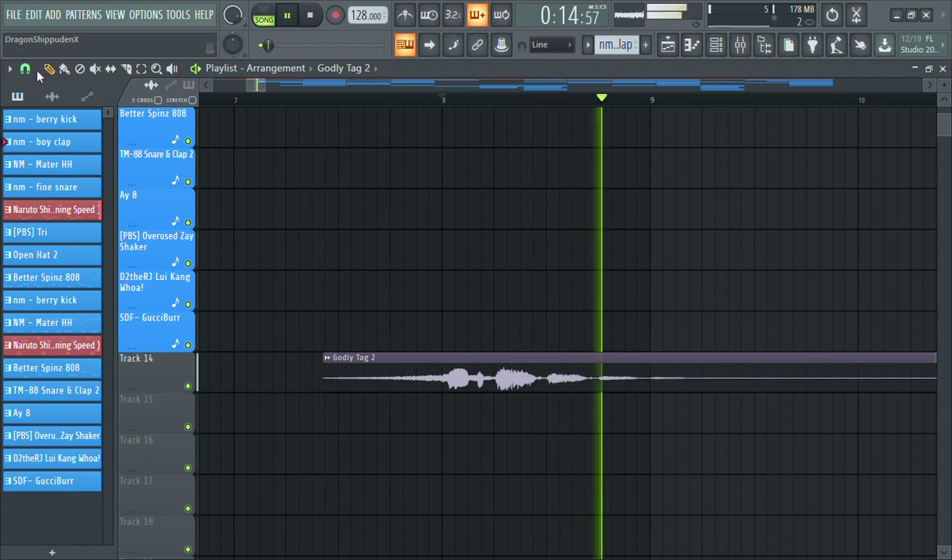
# Normalize the Godly Tag 2 sample and give Track 14 the clip's name and colour
pyautogui.doubleClick(552, 392)
pyautogui.click(360, 422)
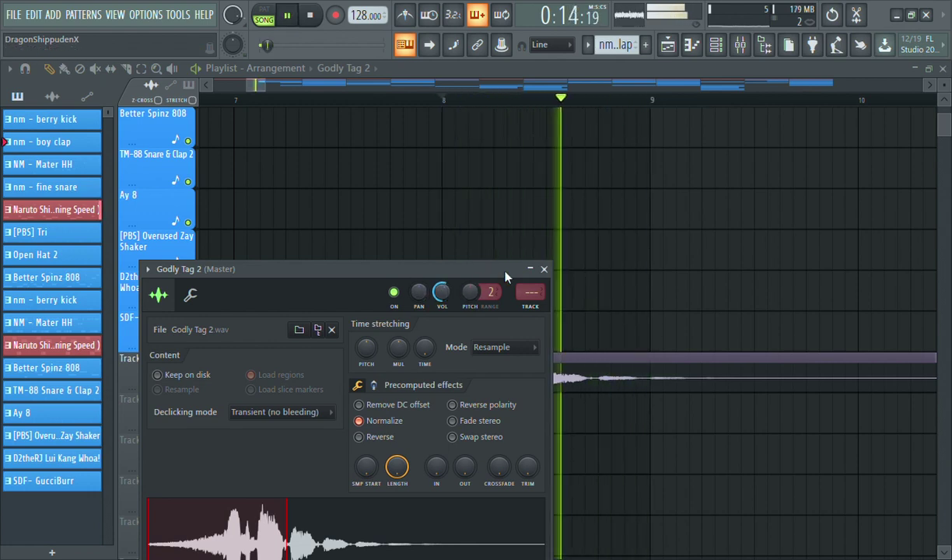
pyautogui.click(543, 269)
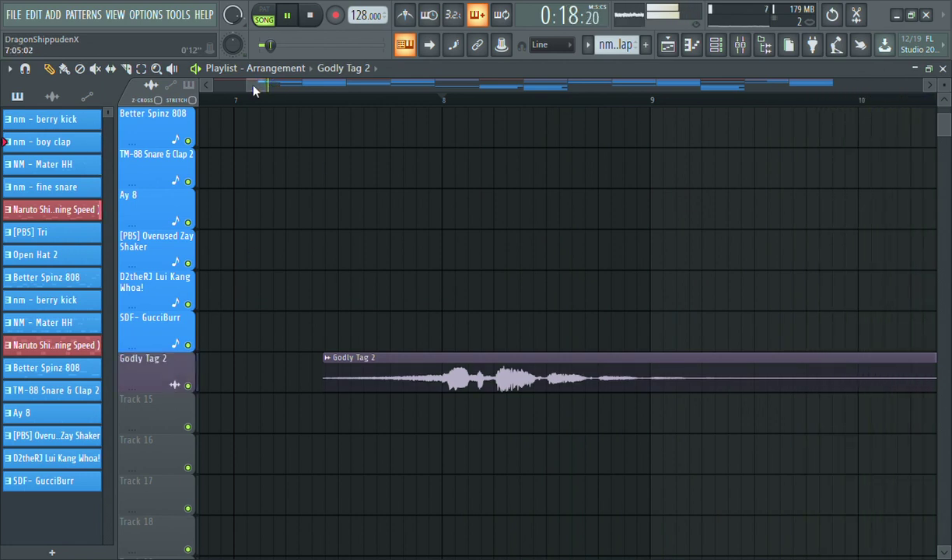
# Route the Godly Tag 2 channel to mixer insert 14 and give that insert the channel's name and colour
pyautogui.moveTo(249, 86); pyautogui.dragTo(214, 84)
pyautogui.click(739, 44)
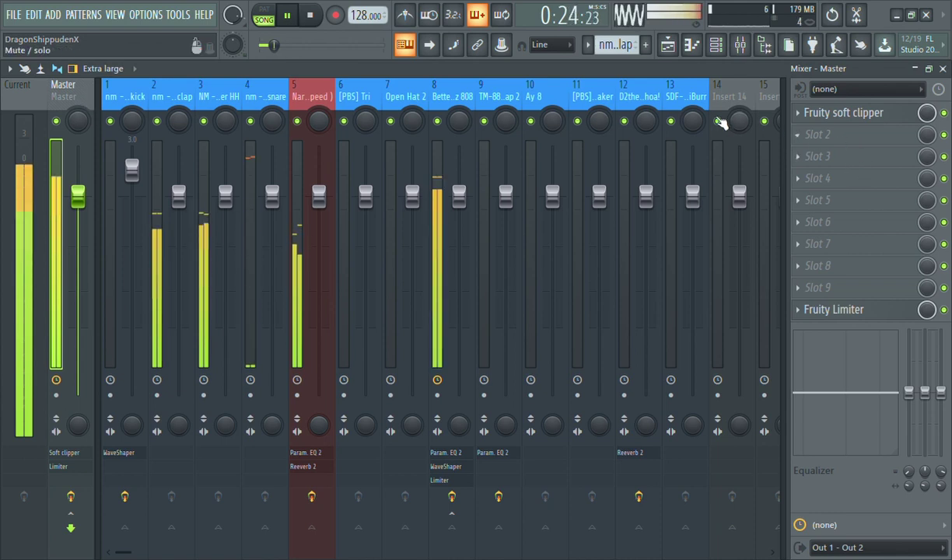
pyautogui.click(716, 52)
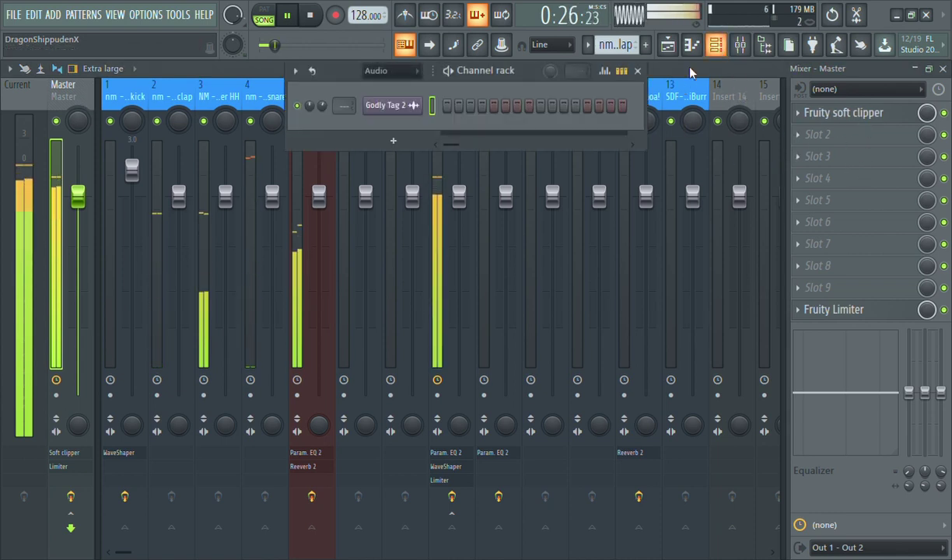
pyautogui.moveTo(356, 108); pyautogui.dragTo(355, 70)
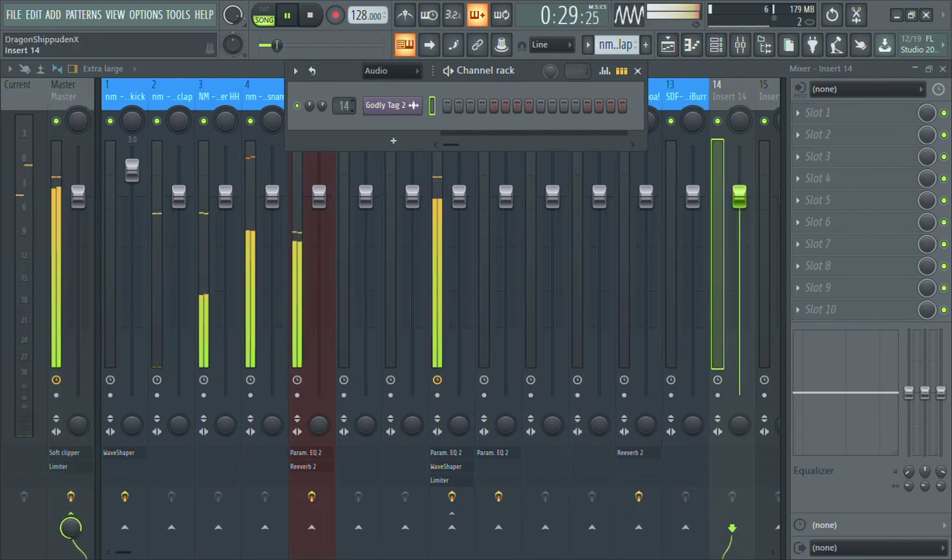
pyautogui.click(395, 91)
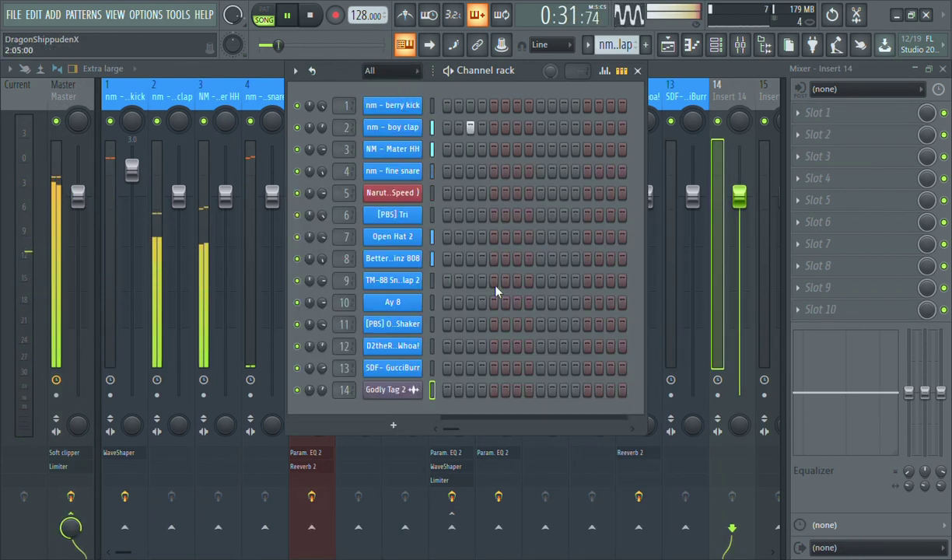
pyautogui.click(727, 100)
pyautogui.hotkey('ctrl', 'l')
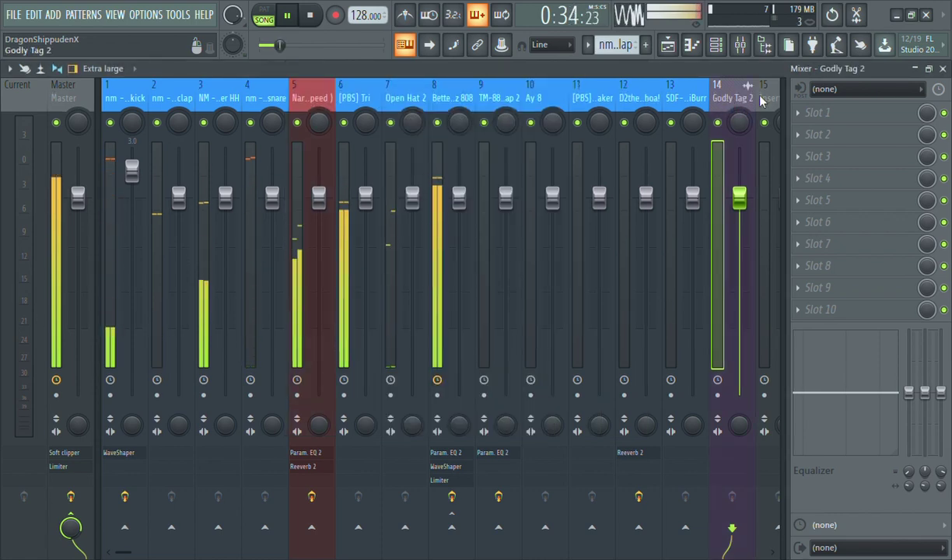
pyautogui.click(762, 96)
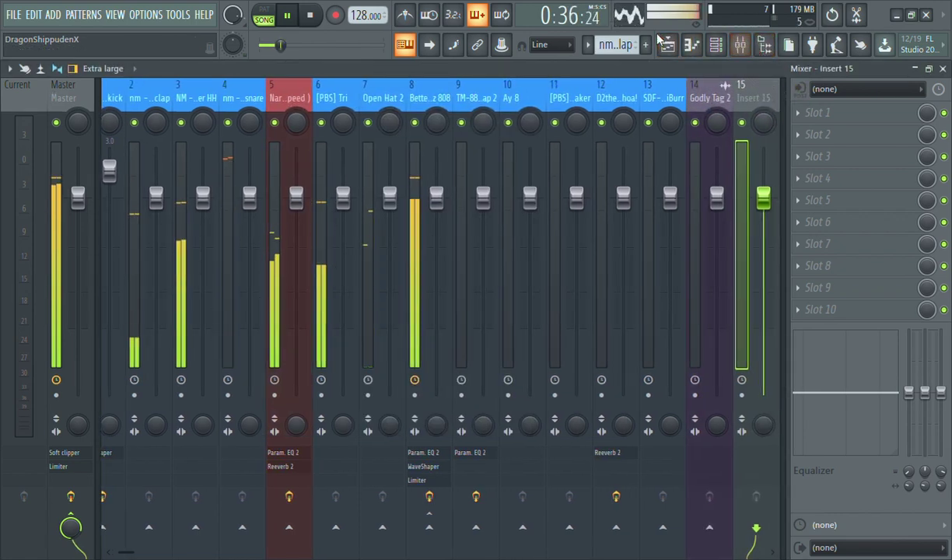
# Select bars 1 to 9 of the playlist as the looped playback range
pyautogui.click(667, 45)
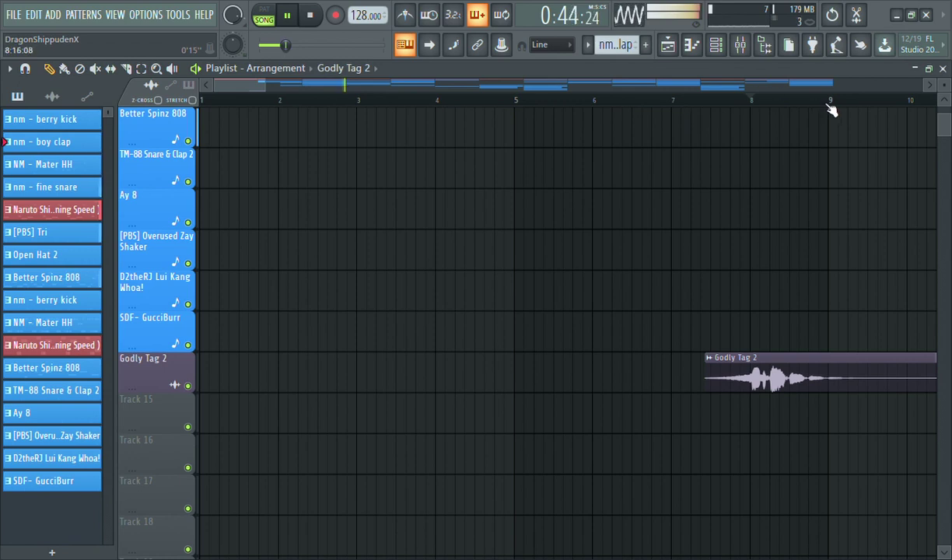
pyautogui.moveTo(828, 100); pyautogui.dragTo(199, 100)
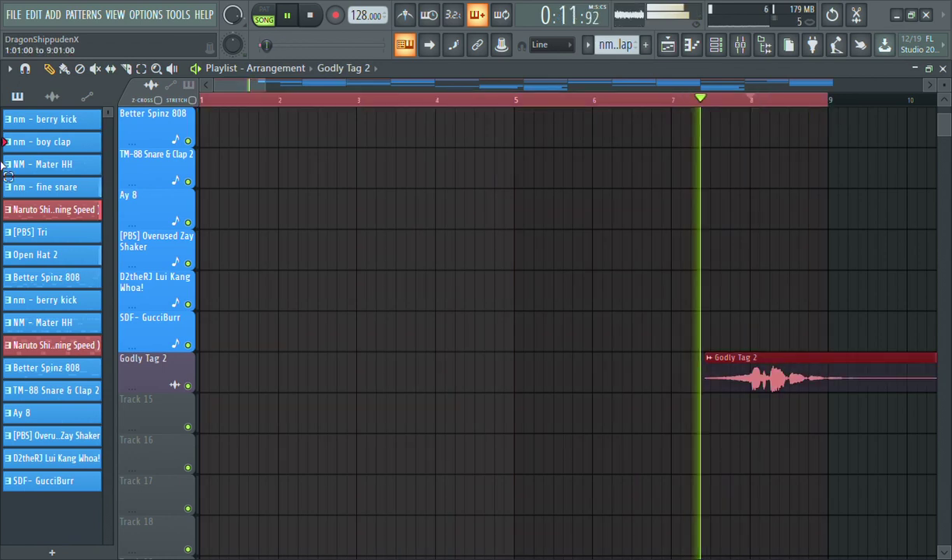
# Add Gross Beat to the Naruto sample's mixer track with the Momentary preset and the 1/2 Speed time effect
pyautogui.click(751, 46)
pyautogui.click(725, 47)
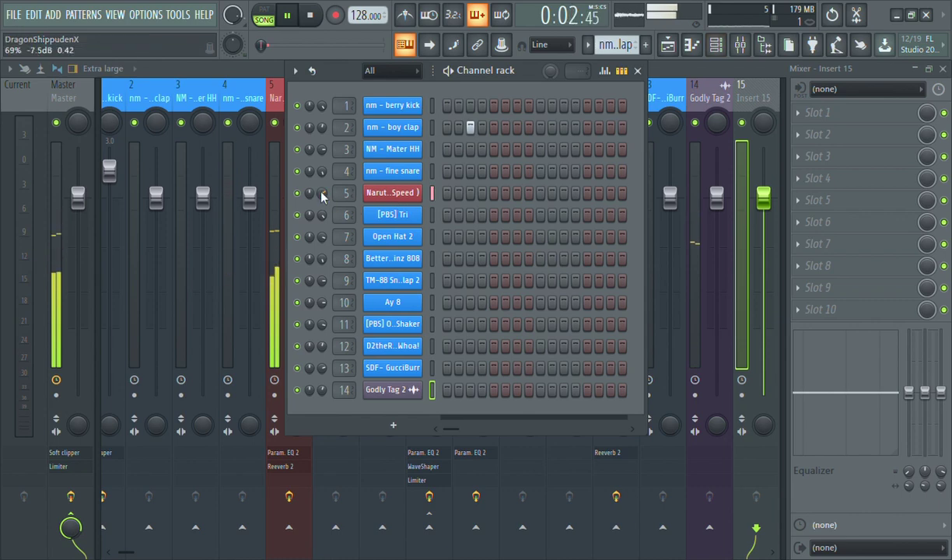
pyautogui.click(700, 46)
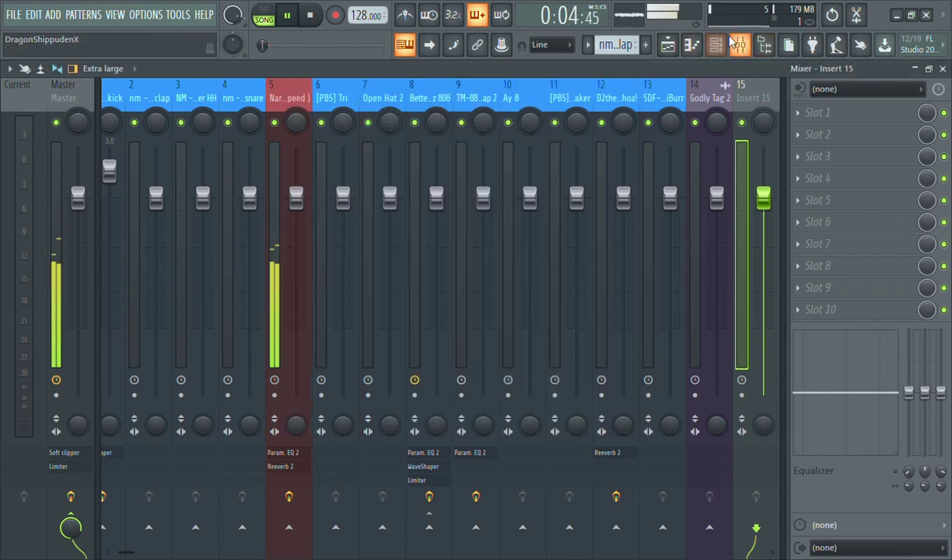
pyautogui.click(727, 45)
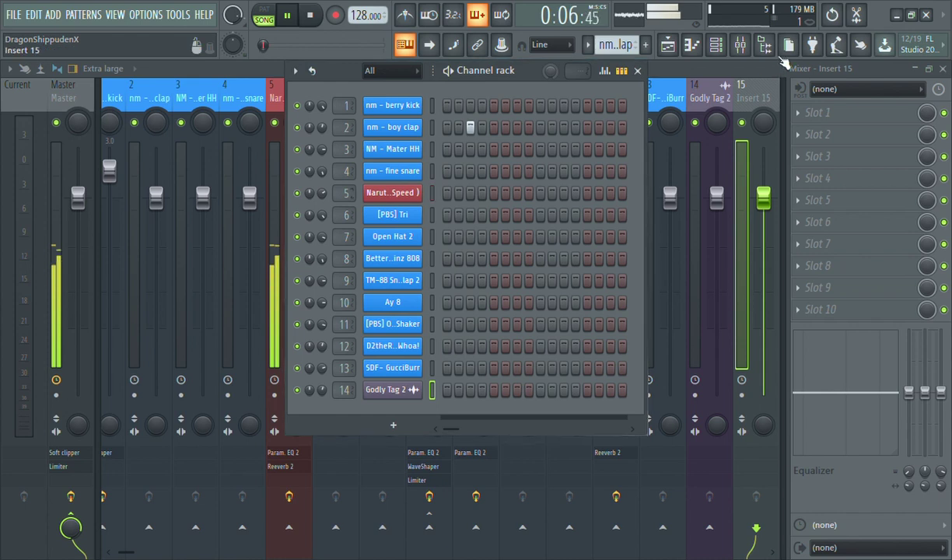
pyautogui.click(713, 46)
pyautogui.click(290, 96)
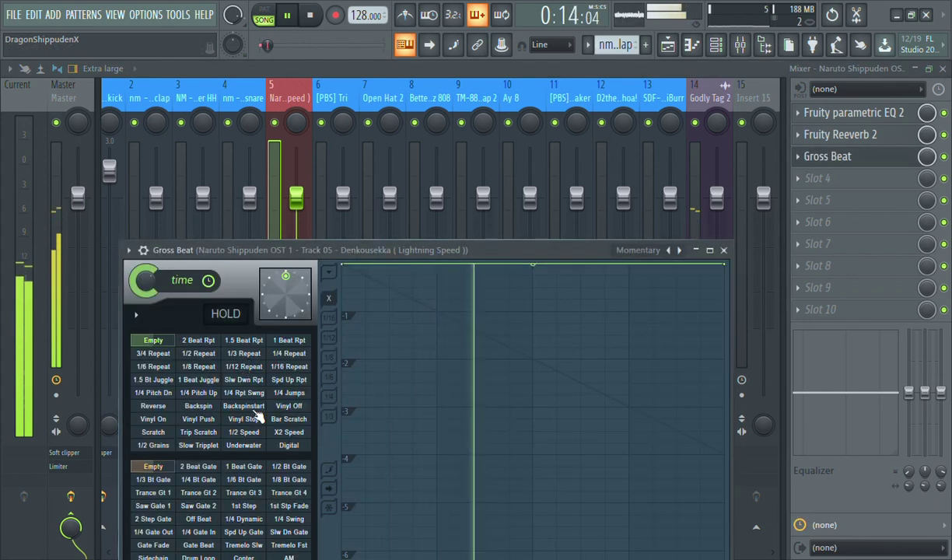
pyautogui.click(247, 433)
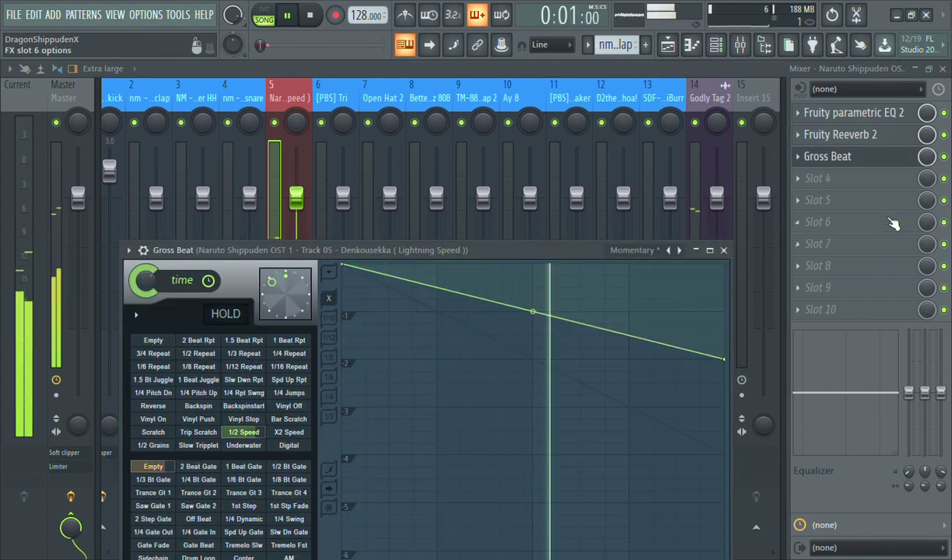
pyautogui.click(873, 156)
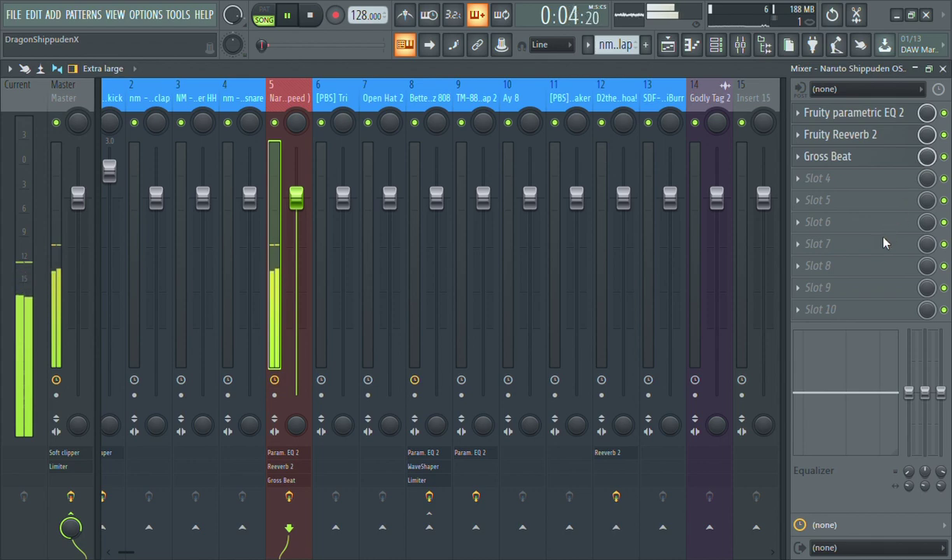
# Automate Gross Beat's mix level from bar 1 to 5, holding it full until bar 4 and curving down to zero at bar 5
pyautogui.click(667, 44)
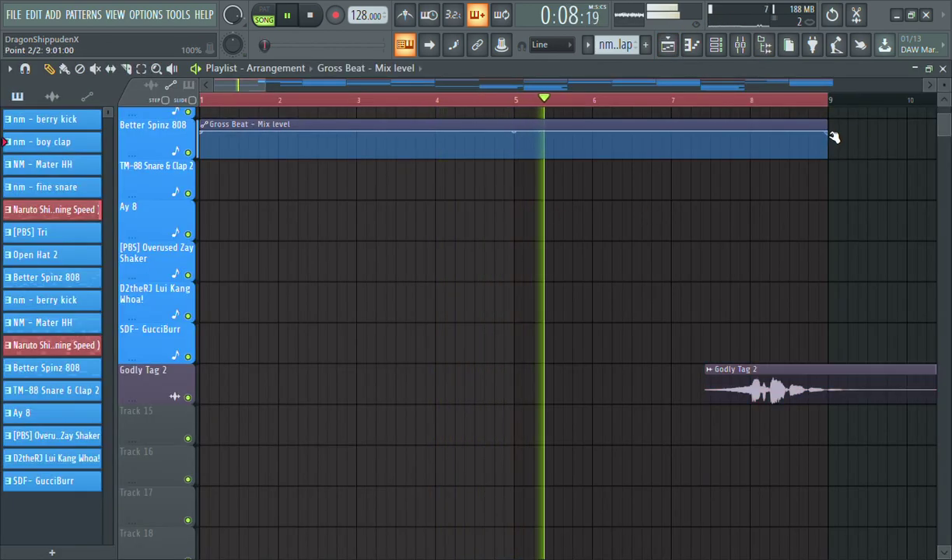
pyautogui.moveTo(830, 140); pyautogui.dragTo(518, 102)
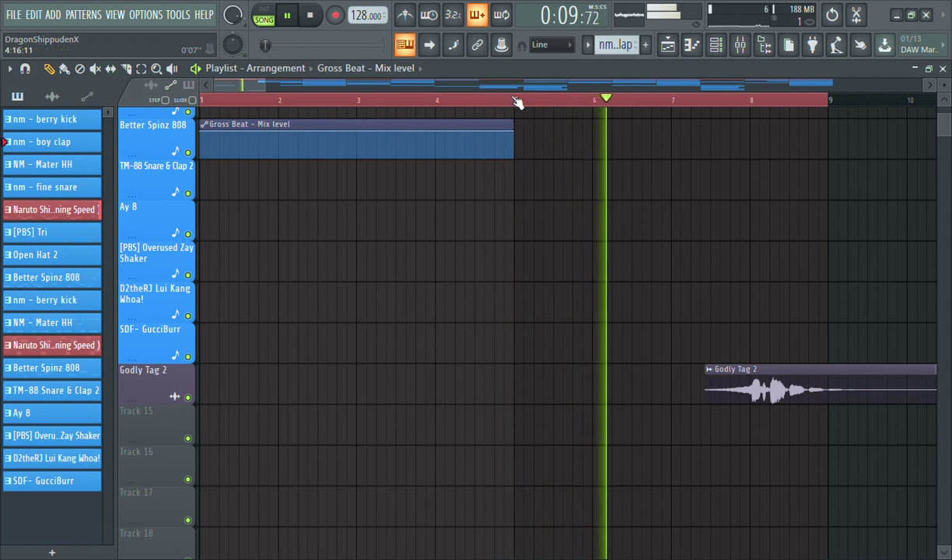
pyautogui.rightClick(440, 145)
pyautogui.moveTo(440, 145); pyautogui.dragTo(440, 120)
pyautogui.moveTo(513, 133); pyautogui.dragTo(522, 176)
pyautogui.moveTo(477, 151); pyautogui.dragTo(477, 128)
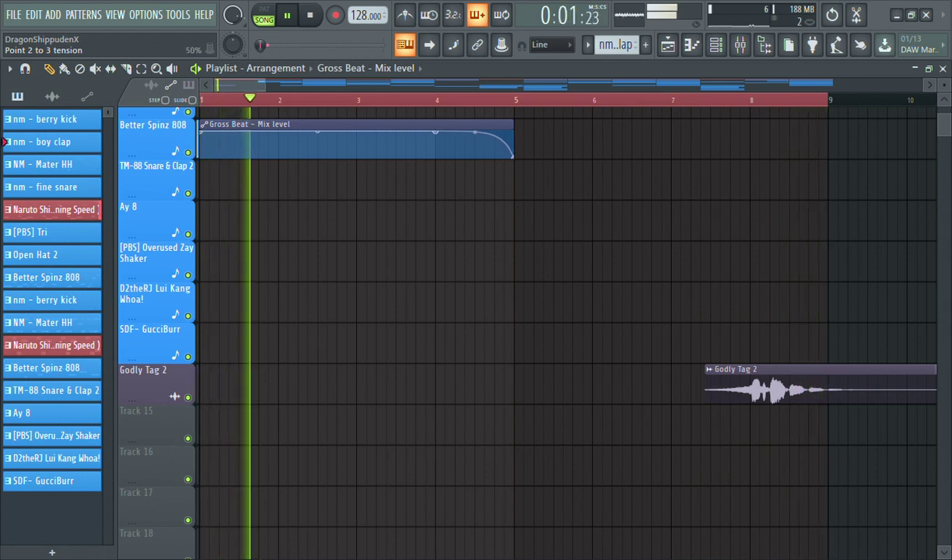
# Add a second Gross Beat in slot 4 of the Naruto sample's mixer track and switch it to the next preset
pyautogui.click(739, 44)
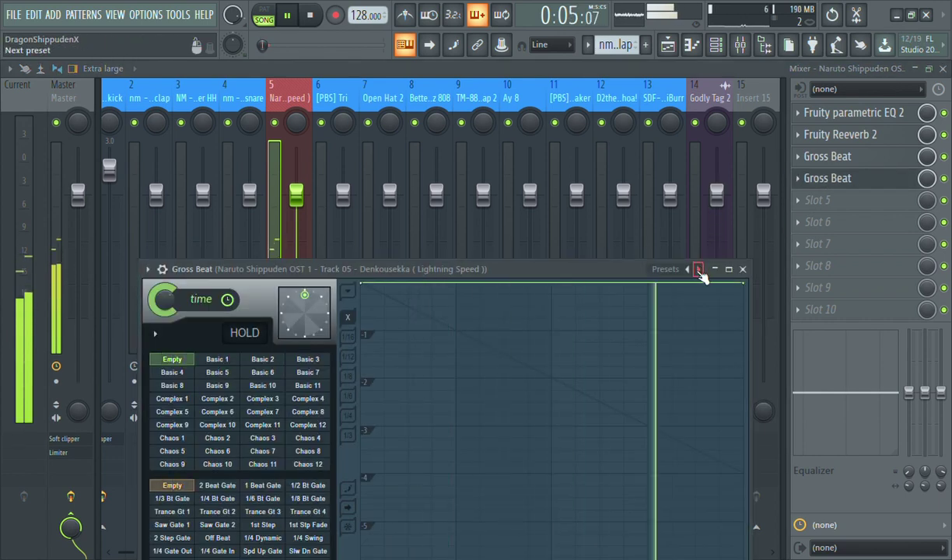
pyautogui.click(698, 269)
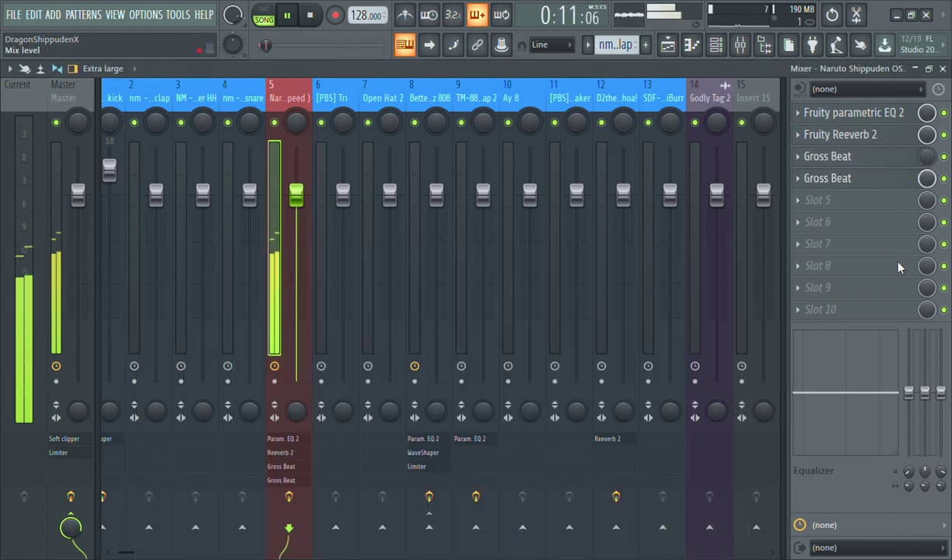
# Reshape both Gross Beat mix automations to switch instantly at bar 5, the first from full to zero and the second from zero to full
pyautogui.press('F5')
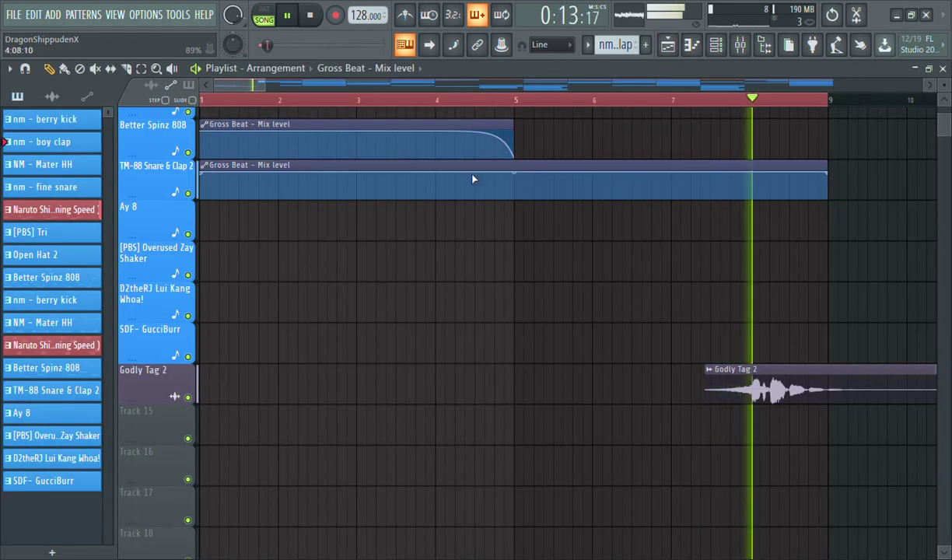
pyautogui.moveTo(515, 173); pyautogui.dragTo(520, 186)
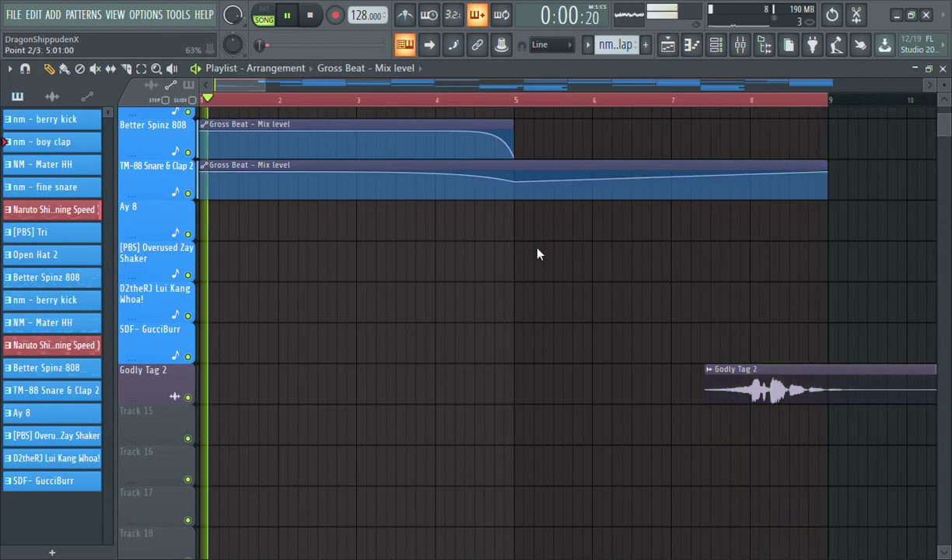
pyautogui.moveTo(207, 183); pyautogui.dragTo(206, 244)
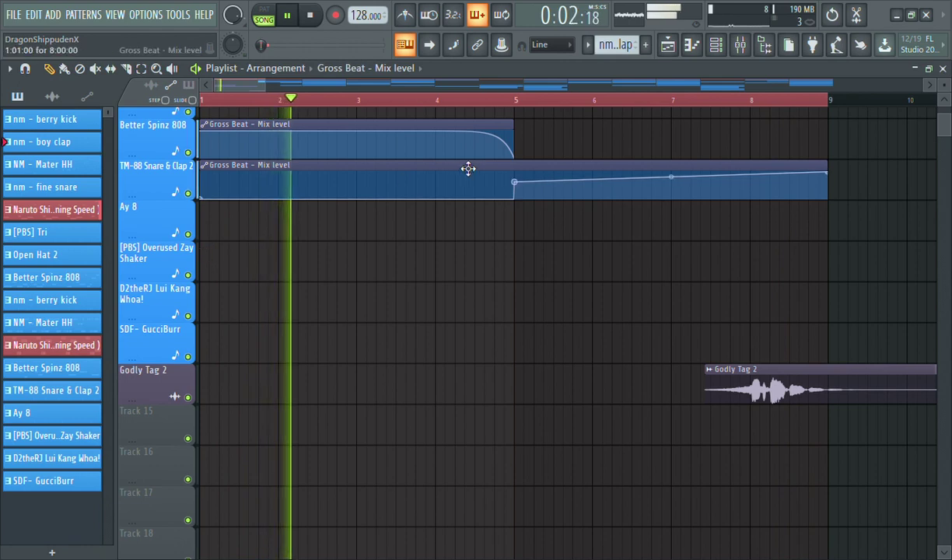
pyautogui.moveTo(512, 179); pyautogui.dragTo(517, 207)
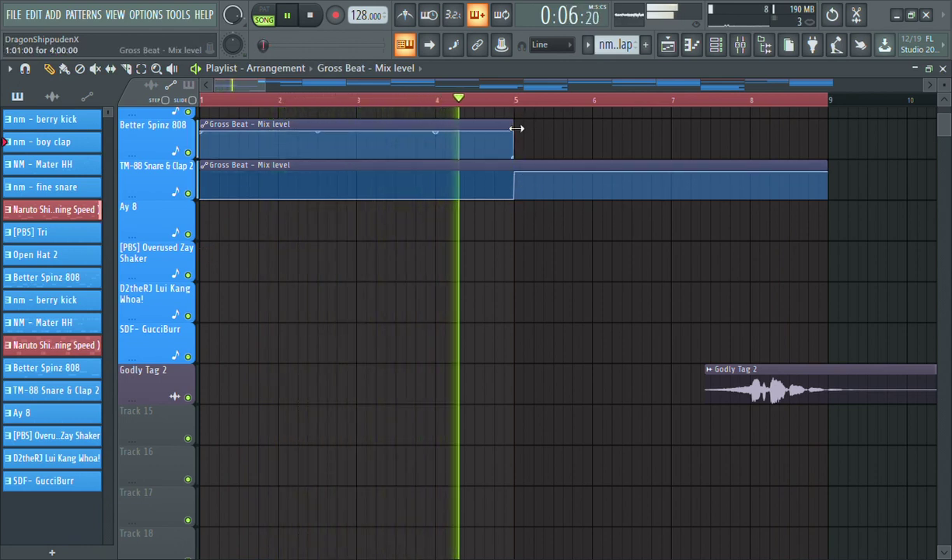
pyautogui.moveTo(516, 129); pyautogui.dragTo(542, 133)
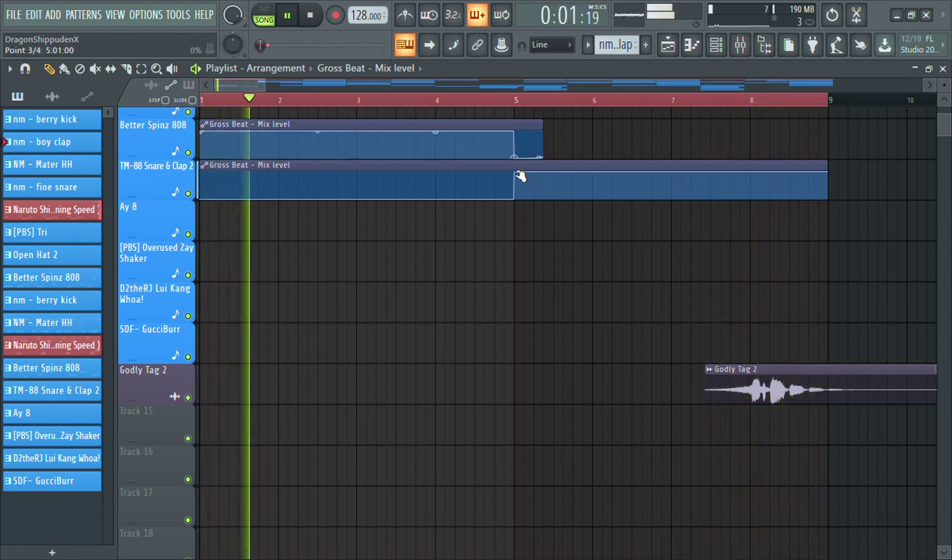
pyautogui.moveTo(548, 127); pyautogui.dragTo(583, 181)
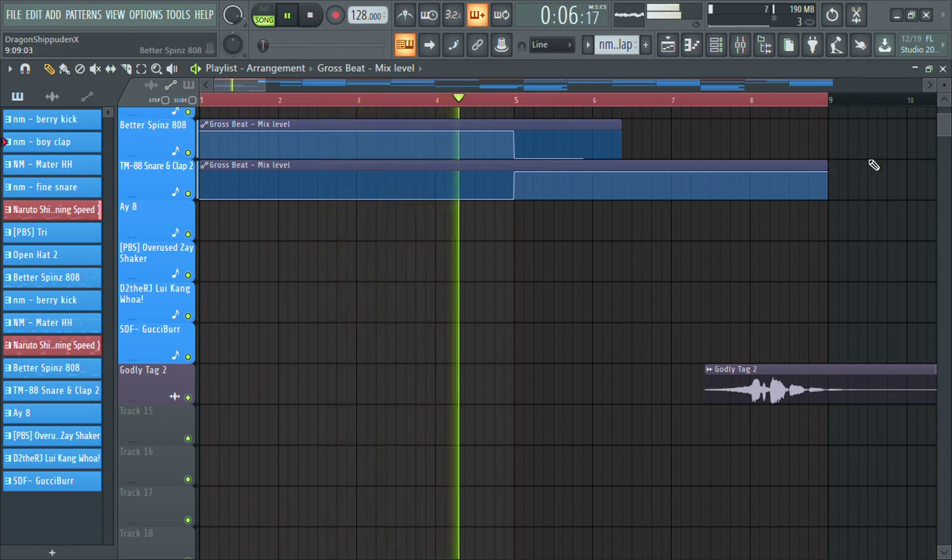
# Shorten the second Gross Beat mix automation to end at bar 8, curving it from full at bar 7 down to zero
pyautogui.scroll(2, 871, 164)
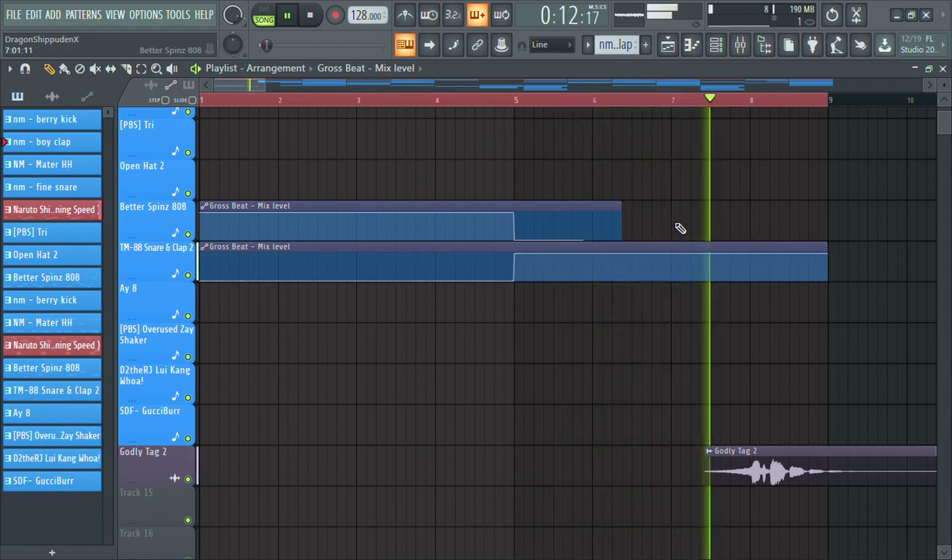
pyautogui.moveTo(827, 257); pyautogui.dragTo(756, 357)
pyautogui.moveTo(709, 269); pyautogui.dragTo(710, 264)
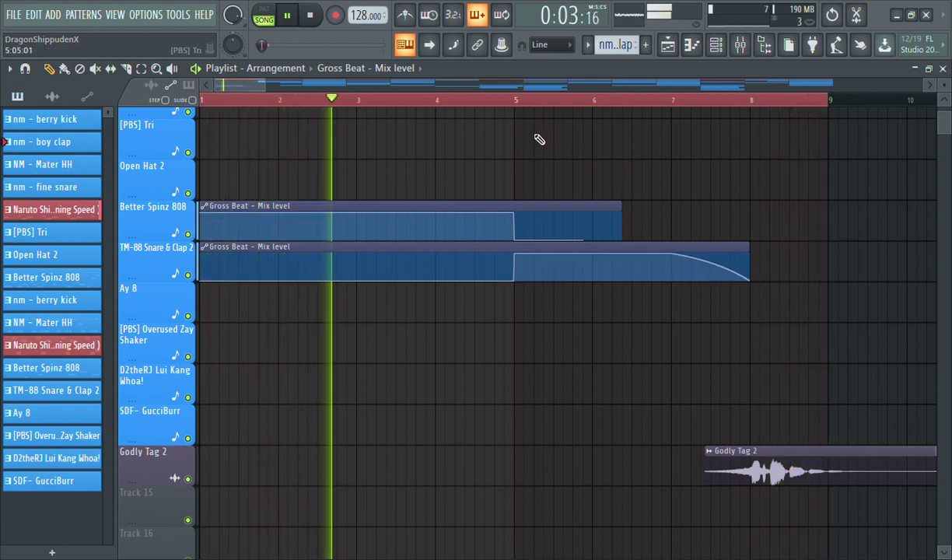
# Move both Gross Beat automation clips to Tracks 15 and 16 below Godly Tag 2 and name those tracks after their clips
pyautogui.moveTo(539, 139); pyautogui.dragTo(472, 374)
pyautogui.hotkey('shift', 'Down')
pyautogui.hotkey('shift', 'Down')
pyautogui.hotkey('shift', 'Down')
pyautogui.hotkey('shift', 'Down')
pyautogui.hotkey('shift', 'Down')
pyautogui.hotkey('shift', 'Down')
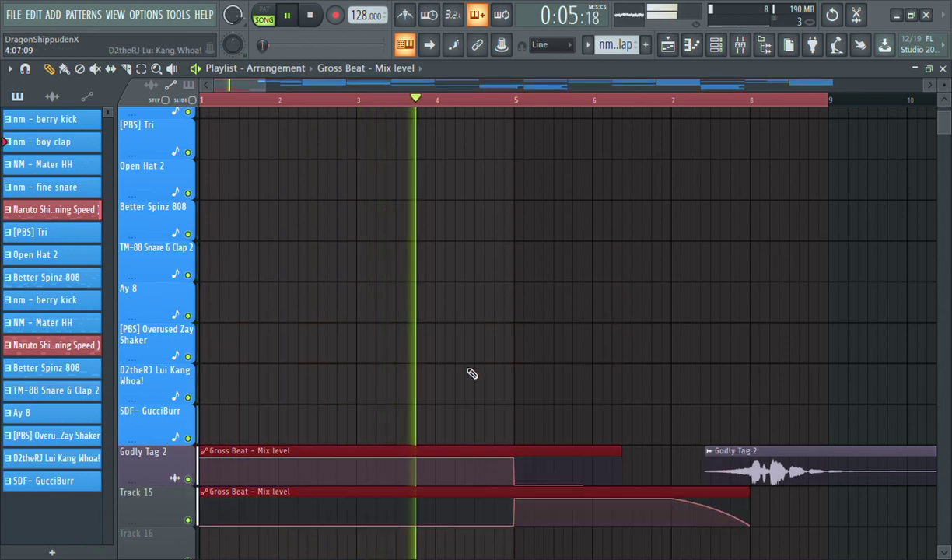
pyautogui.hotkey('shift', 'Down')
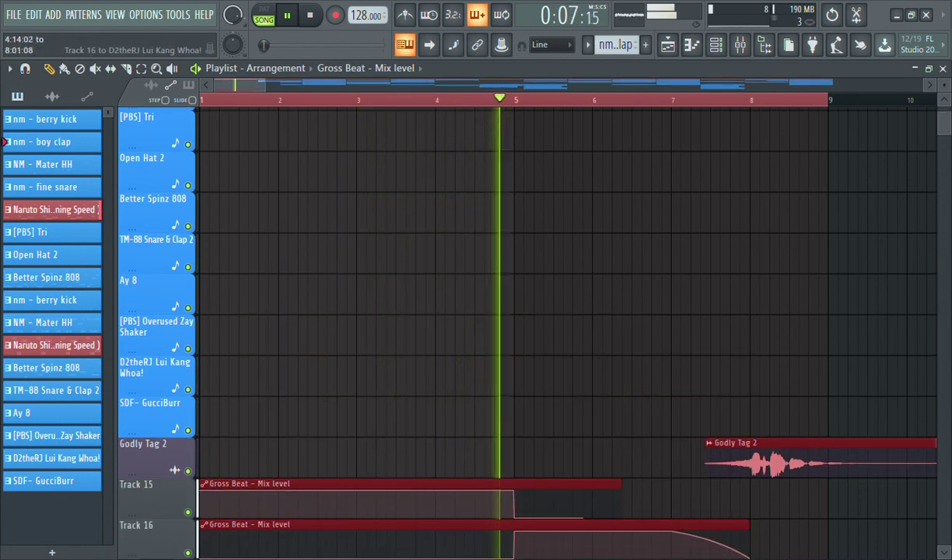
pyautogui.hotkey('shift', 'Down')
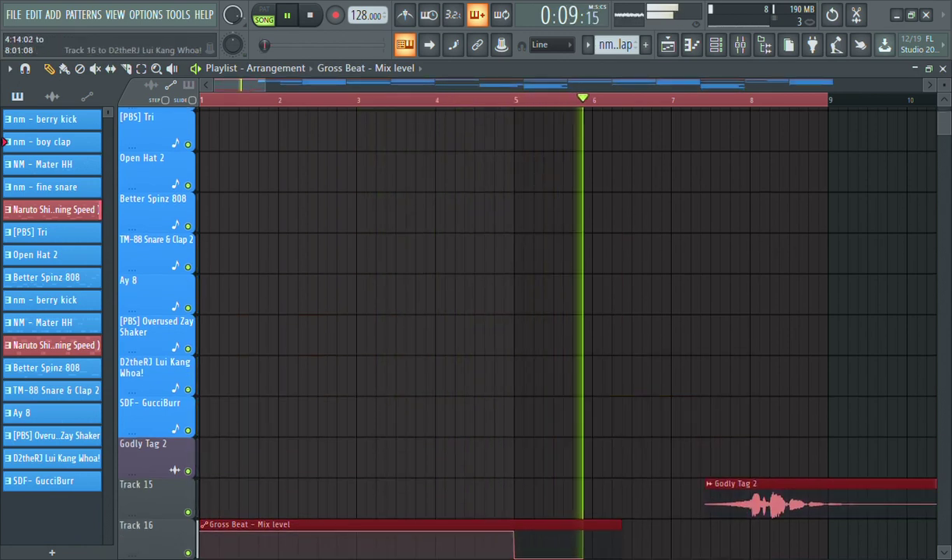
pyautogui.hotkey('shift', 'Up')
pyautogui.keyDown('ctrl'); pyautogui.click(381, 455); pyautogui.keyUp('ctrl')
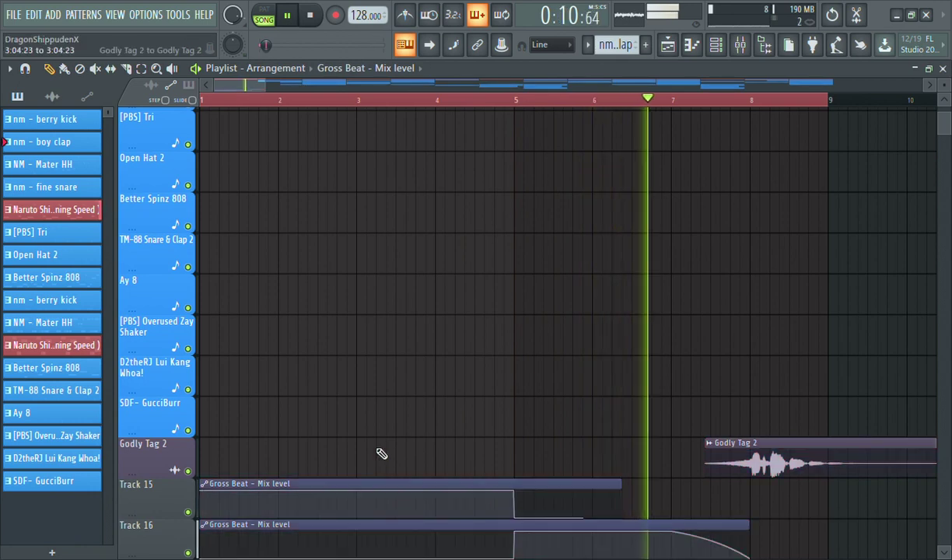
pyautogui.rightClick(162, 496)
pyautogui.click(207, 272)
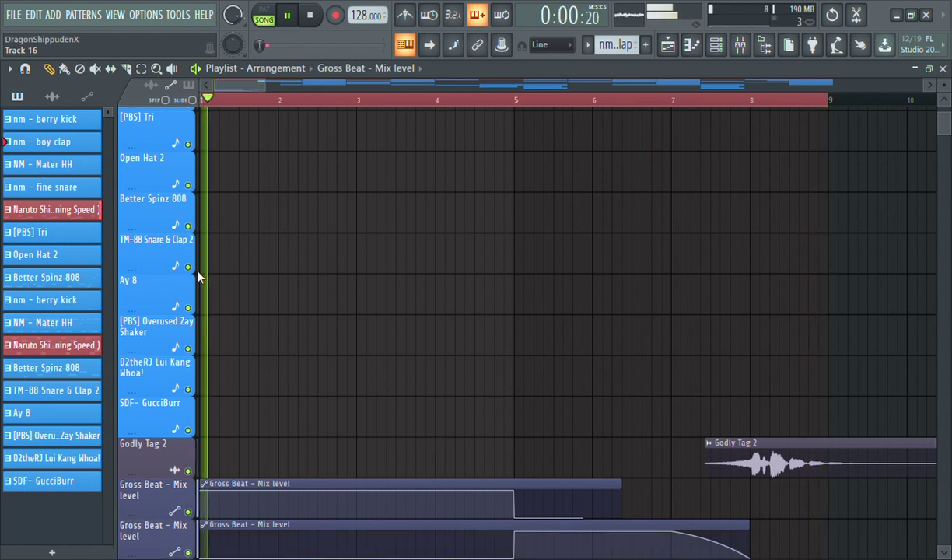
# Play from bar 7 without the loop range and extend the second Gross Beat automation to bar 9, starting its fade at bar 8
pyautogui.scroll(-1, 751, 107)
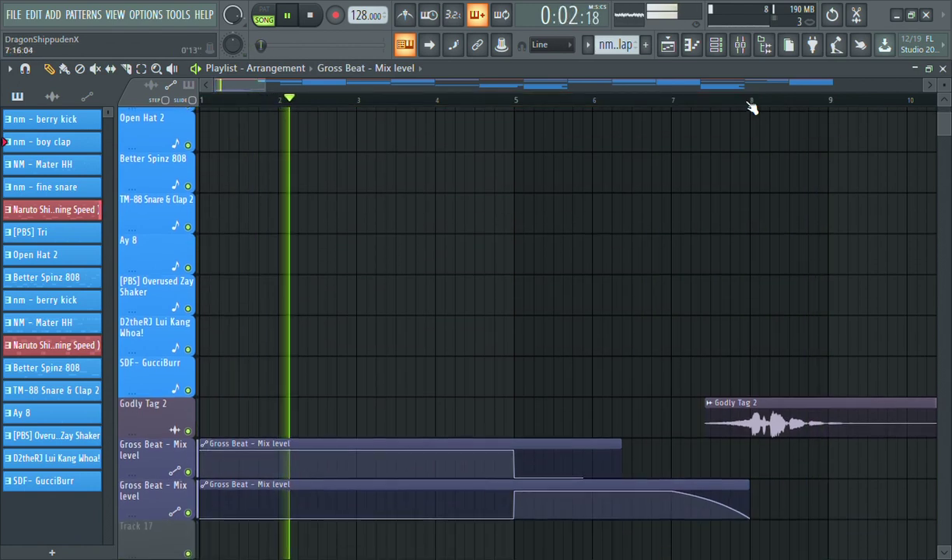
pyautogui.scroll(-2, 750, 106)
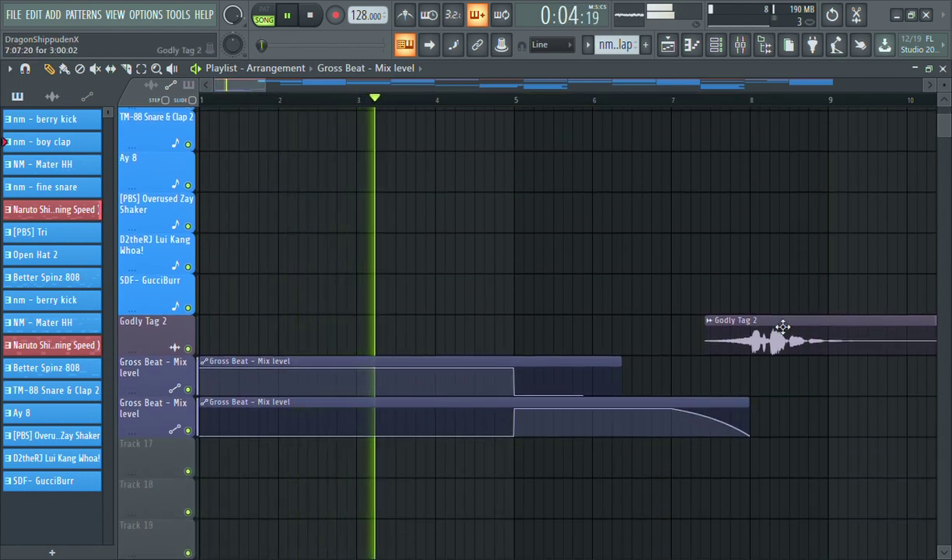
pyautogui.click(684, 100)
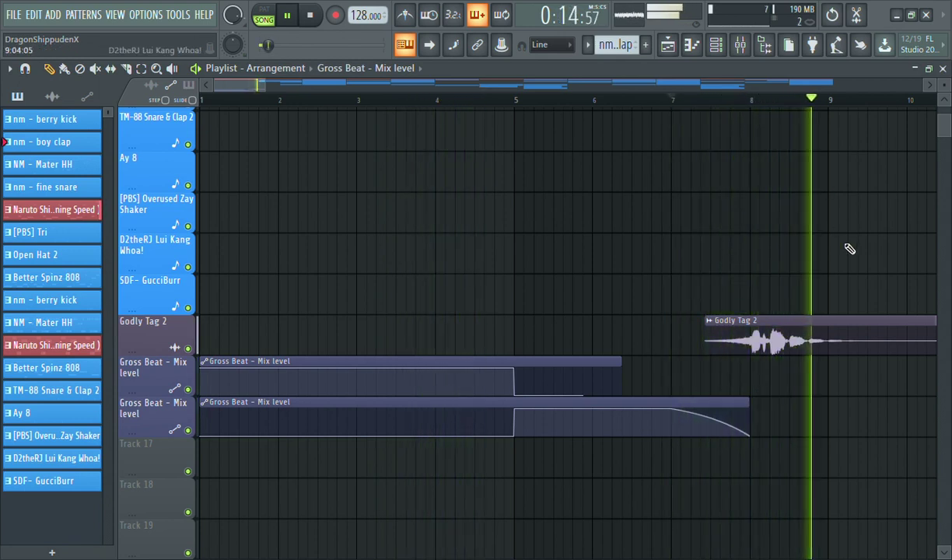
pyautogui.moveTo(750, 405); pyautogui.dragTo(837, 406)
pyautogui.moveTo(673, 410); pyautogui.dragTo(734, 406)
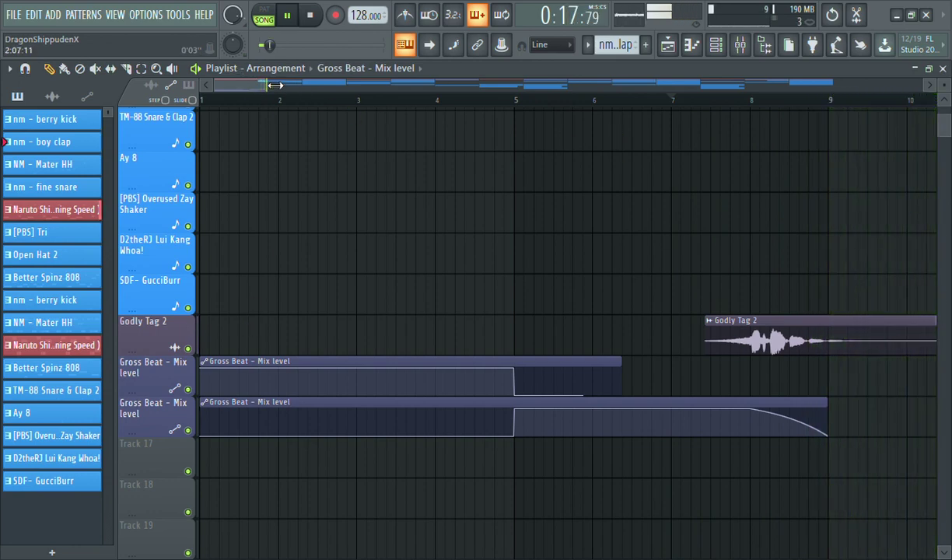
# Play the arrangement from bar 41 and select bars 1 to 45 as the playback range
pyautogui.scroll(-6, 692, 124)
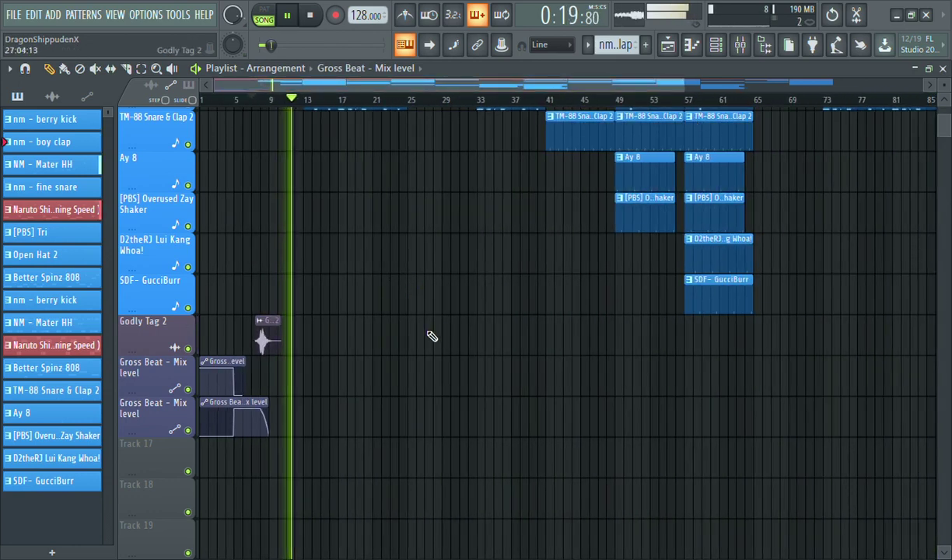
pyautogui.scroll(8, 439, 339)
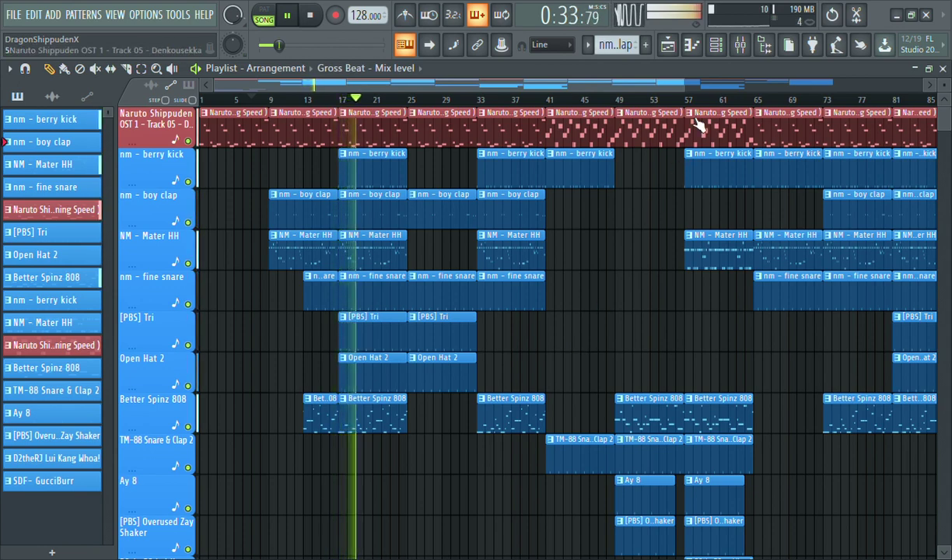
pyautogui.scroll(-7, 691, 87)
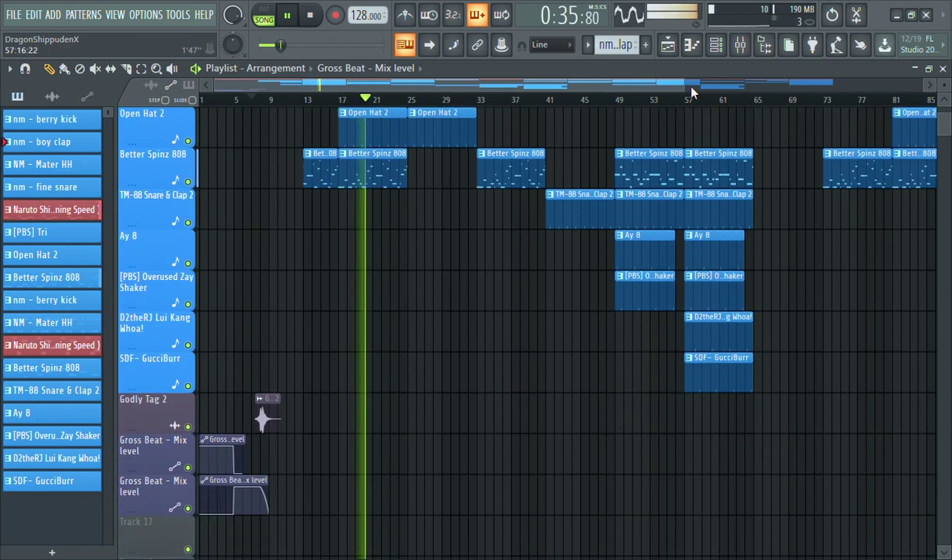
pyautogui.scroll(7, 636, 101)
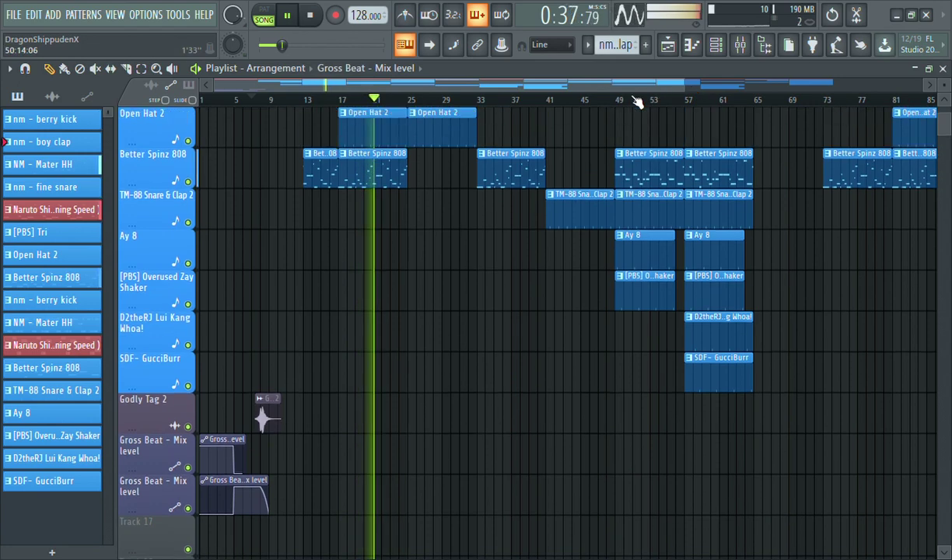
pyautogui.click(547, 99)
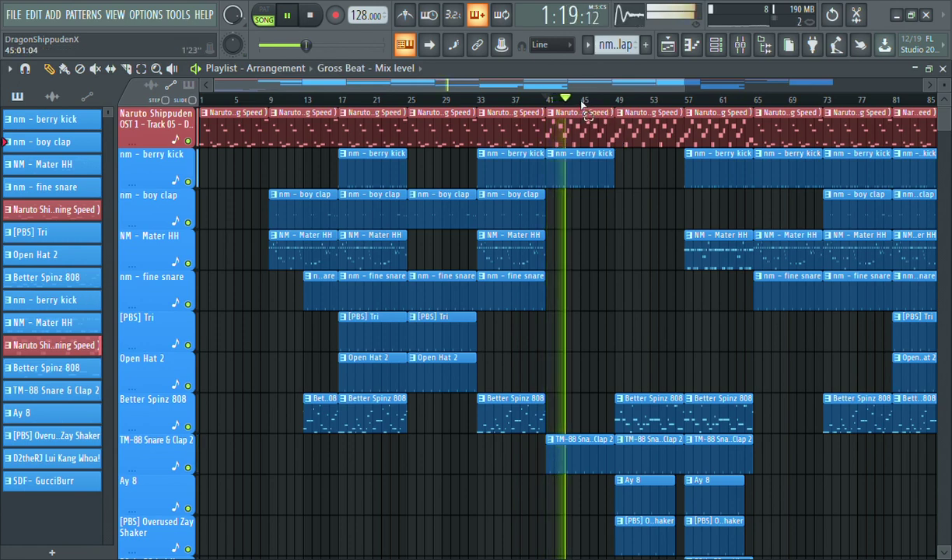
pyautogui.moveTo(553, 117); pyautogui.dragTo(8, 173)
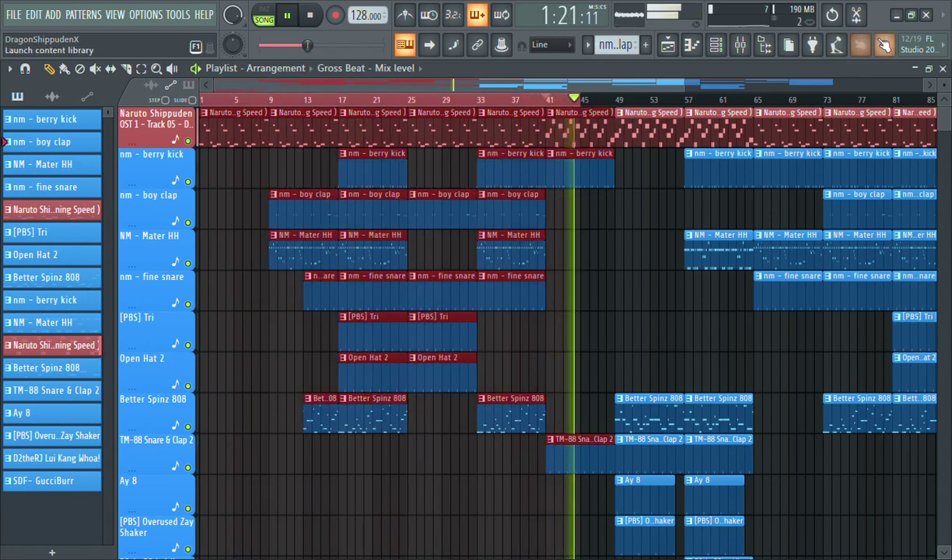
# Add Gross Beat to slot 2 of the Master with the Momentary preset's Slow Tripplet time effect, and create an automation clip for its mix level
pyautogui.click(758, 46)
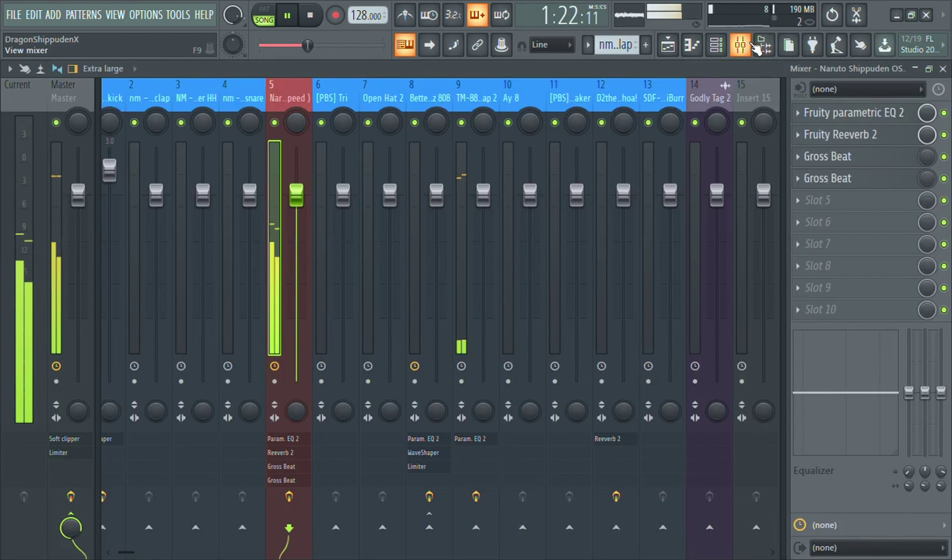
pyautogui.click(84, 105)
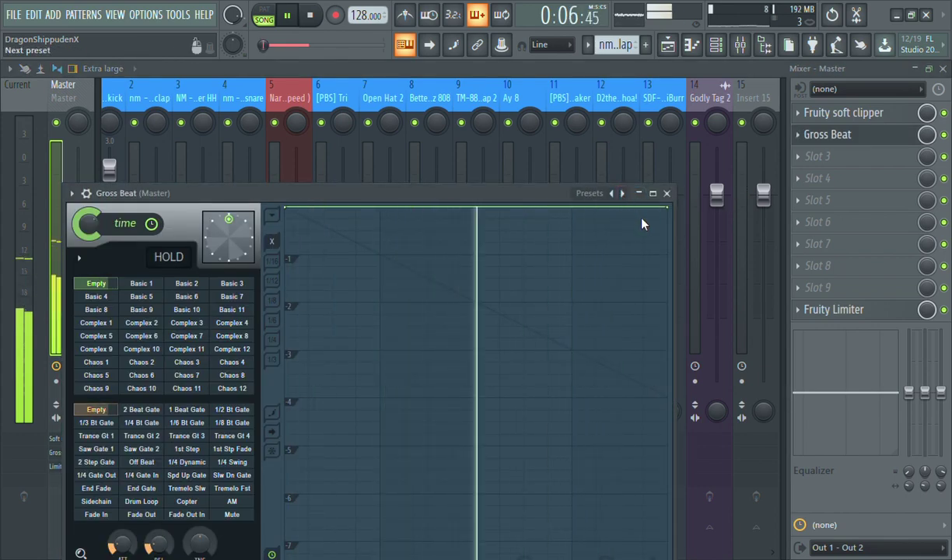
pyautogui.click(622, 193)
pyautogui.click(161, 388)
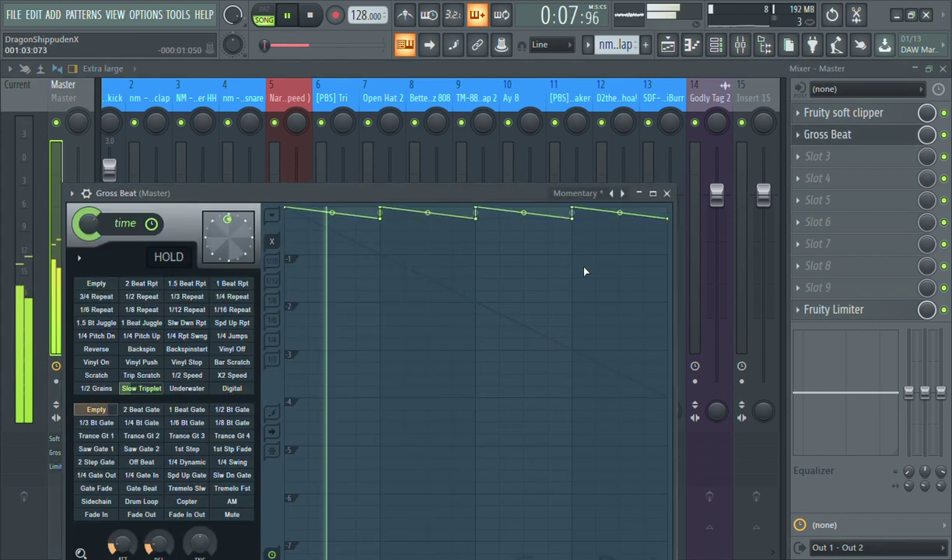
pyautogui.click(877, 143)
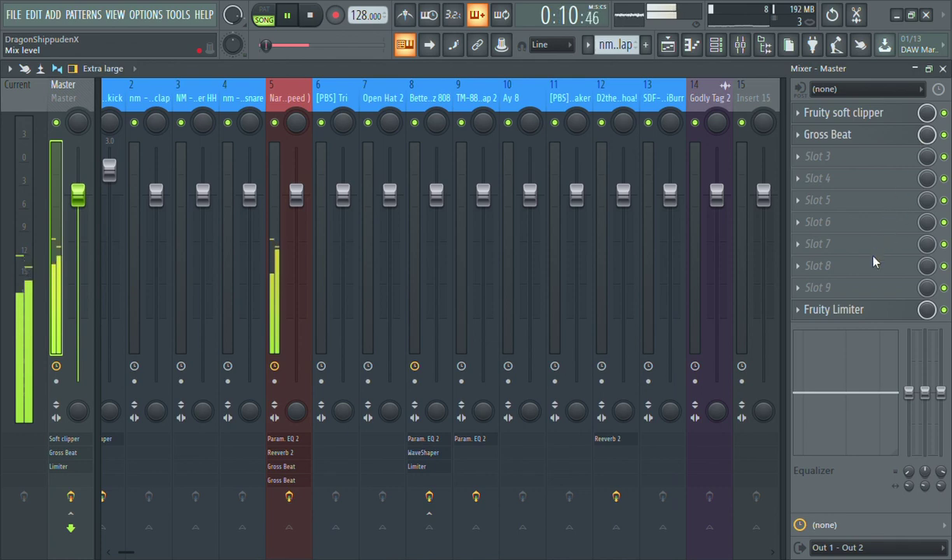
# Shape the Master Gross Beat mix automation to stay at zero until bar 41, hold full until bar 45, and drop back to zero
pyautogui.click(667, 45)
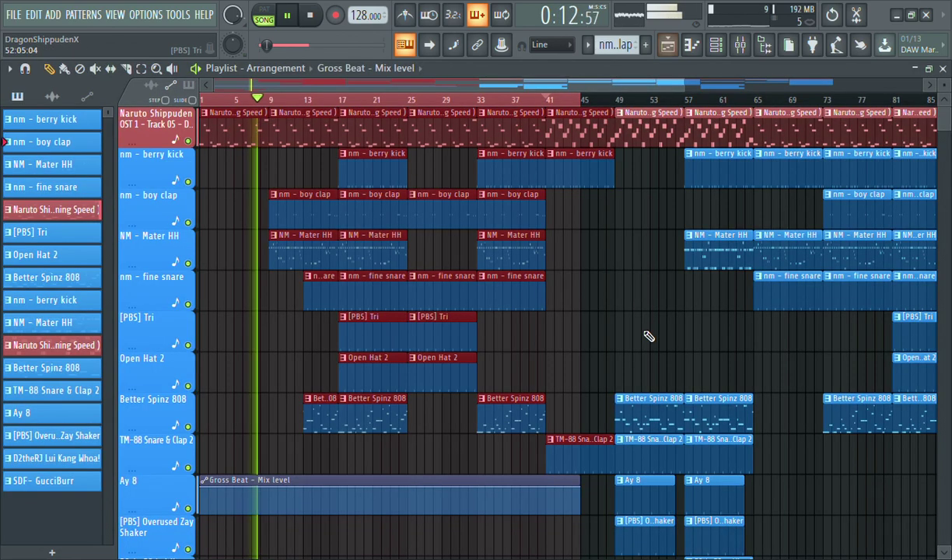
pyautogui.scroll(-5, 648, 333)
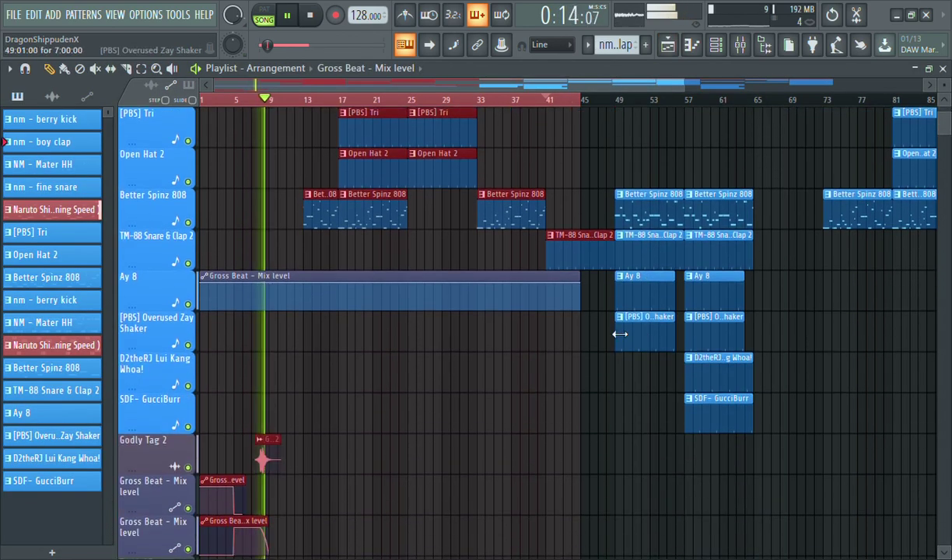
pyautogui.rightClick(545, 292)
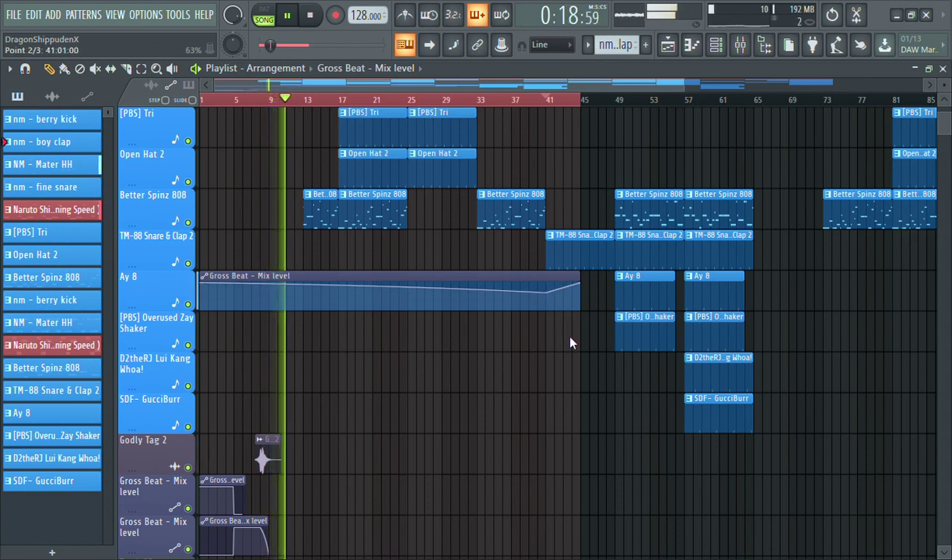
pyautogui.moveTo(372, 287); pyautogui.dragTo(371, 278)
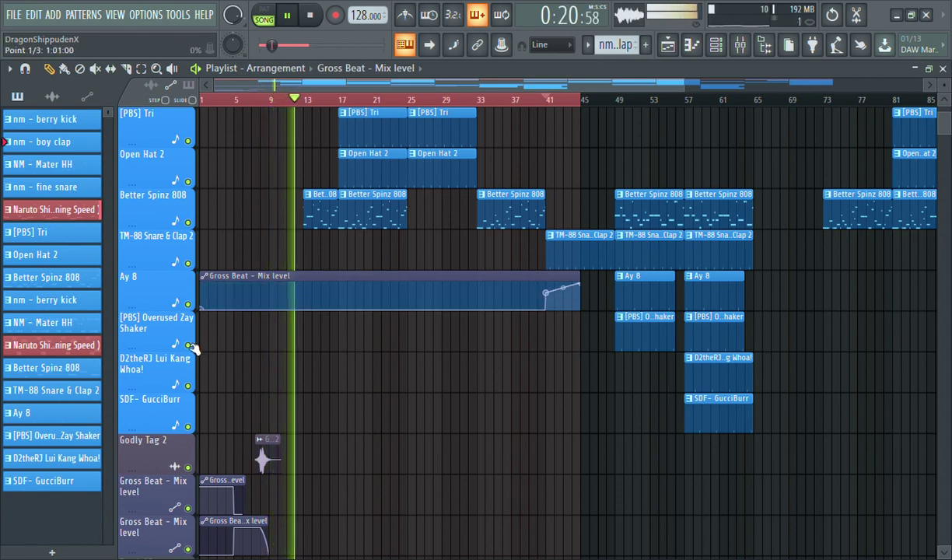
pyautogui.moveTo(545, 291); pyautogui.dragTo(589, 326)
pyautogui.rightClick(575, 305)
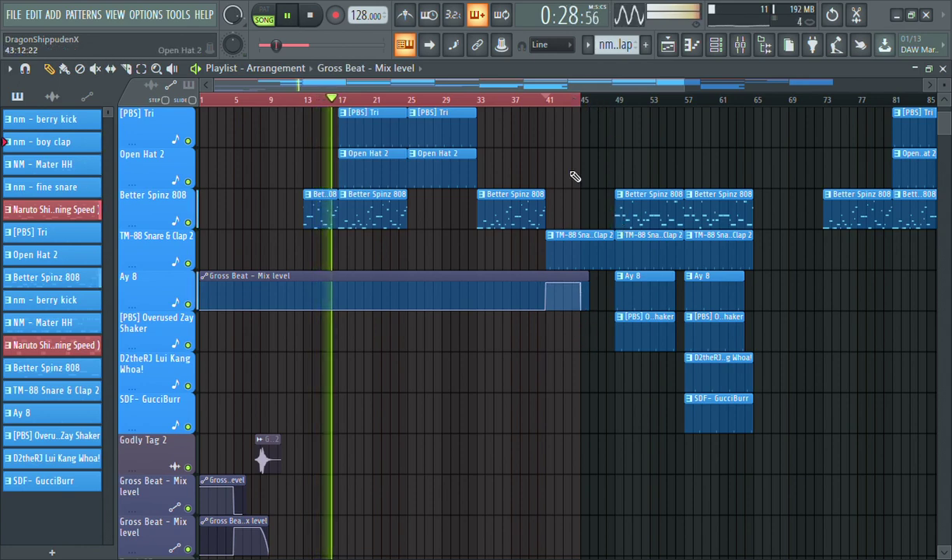
# Move the Master Gross Beat automation clip from the Ay 8 track to Track 17 and name that track after it
pyautogui.keyDown('ctrl'); pyautogui.click(557, 292); pyautogui.keyUp('ctrl')
pyautogui.hotkey('shift', 'Down')
pyautogui.hotkey('shift', 'Down')
pyautogui.hotkey('shift', 'Down')
pyautogui.hotkey('shift', 'Down')
pyautogui.hotkey('shift', 'Down')
pyautogui.hotkey('shift', 'Down')
pyautogui.hotkey('shift', 'Down')
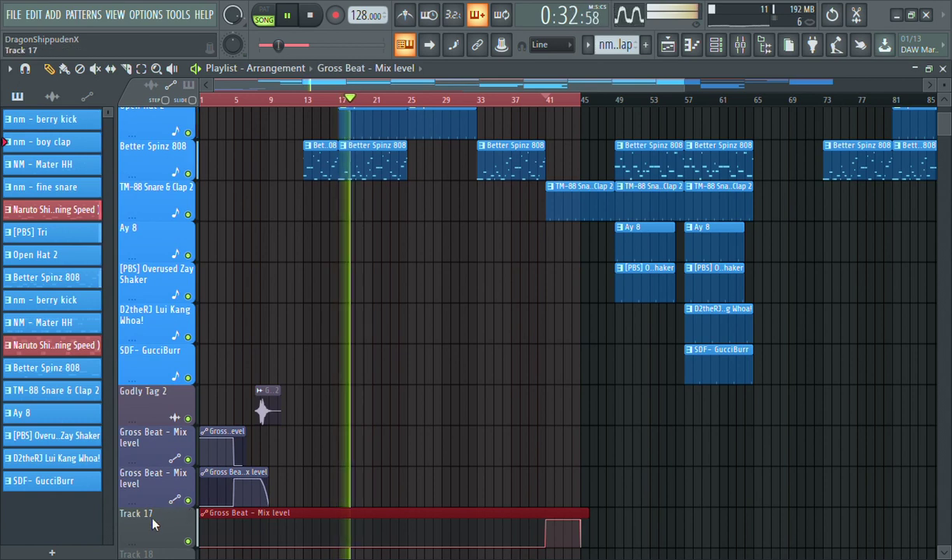
pyautogui.keyDown('ctrl'); pyautogui.click(603, 310); pyautogui.keyUp('ctrl')
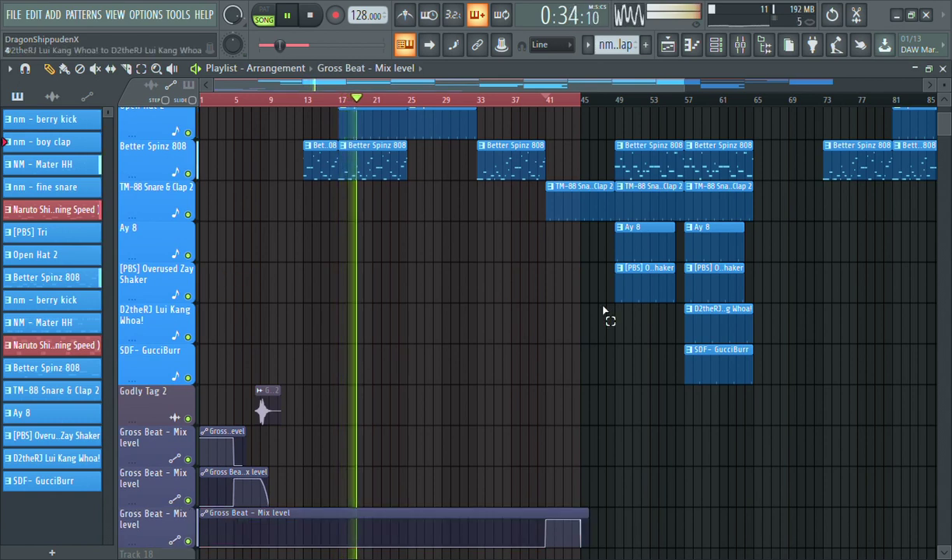
# Clear the playback range and listen to the arrangement from bar 41 to check the Slow Tripplet effect
pyautogui.click(550, 100)
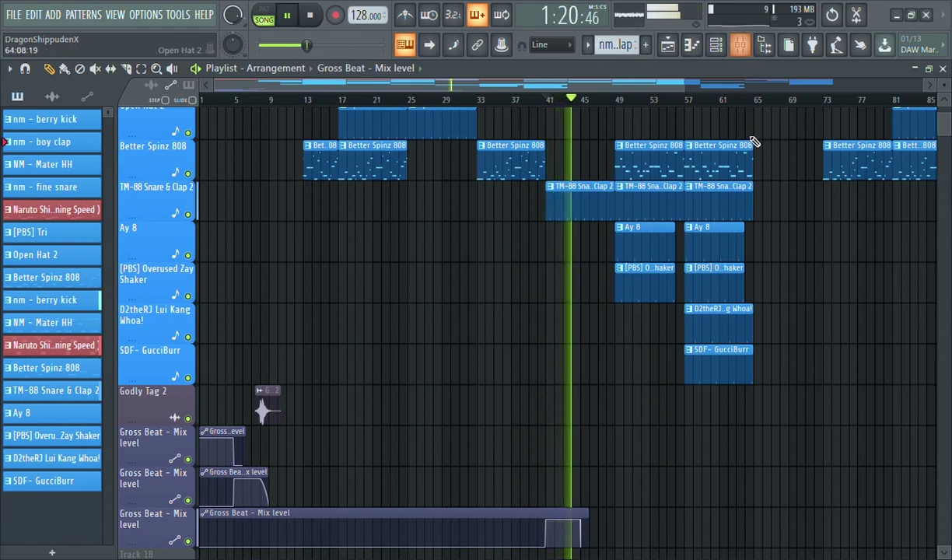
# Select every clip so the playback range spans the whole arrangement, and deselect the clips again
pyautogui.hotkey('ctrl', 'a')
pyautogui.click(739, 44)
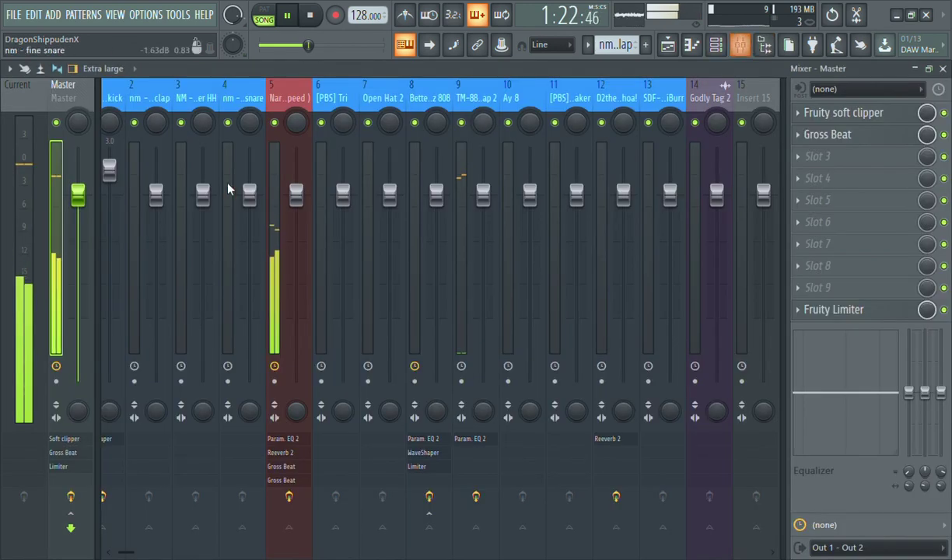
pyautogui.click(674, 43)
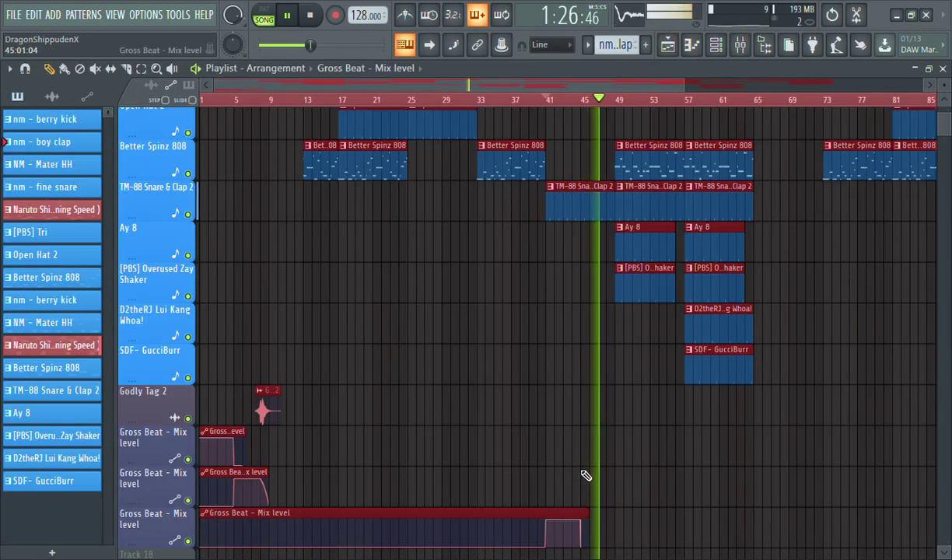
pyautogui.hotkey('ctrl', 'd')
# Lengthen the Master Gross Beat automation clip on Track 17 to bar 49 and play the arrangement from bars 45 and 49
pyautogui.click(547, 99)
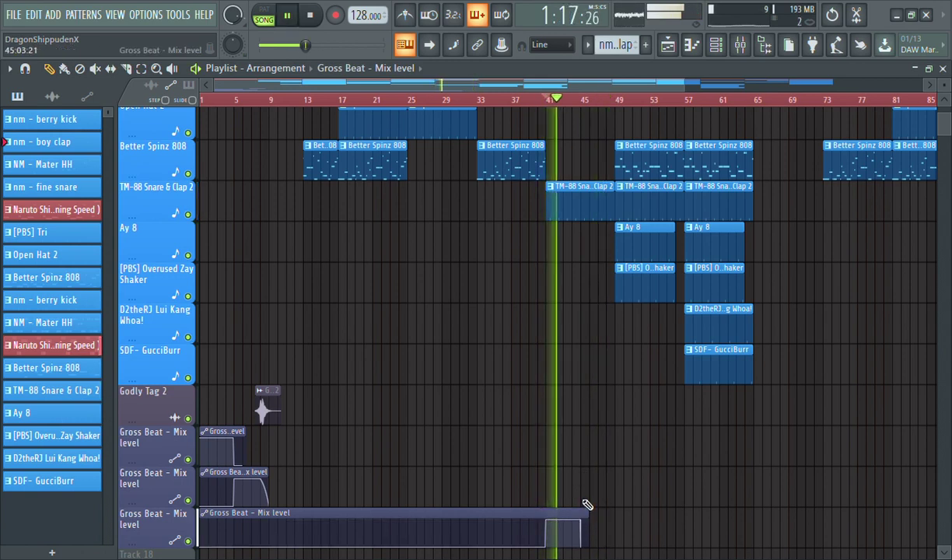
pyautogui.moveTo(587, 505); pyautogui.dragTo(607, 509)
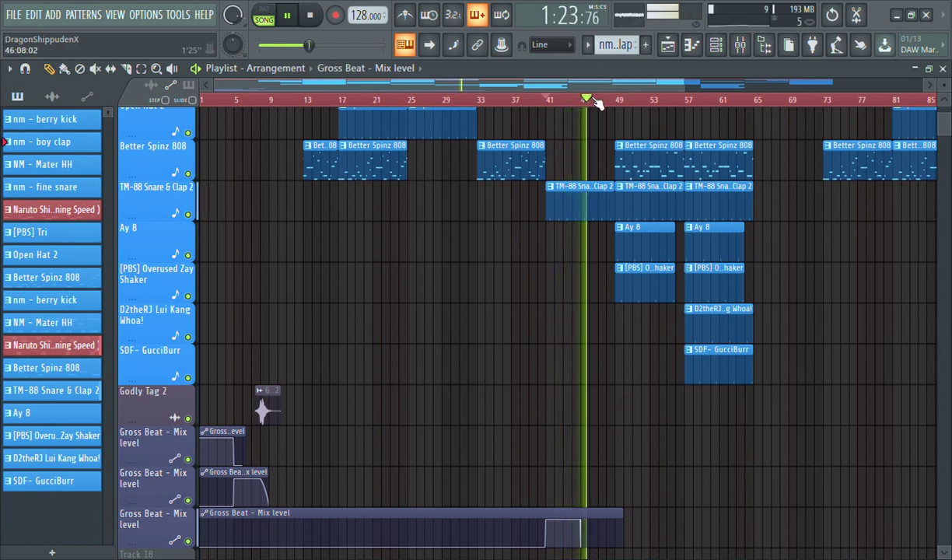
pyautogui.click(582, 99)
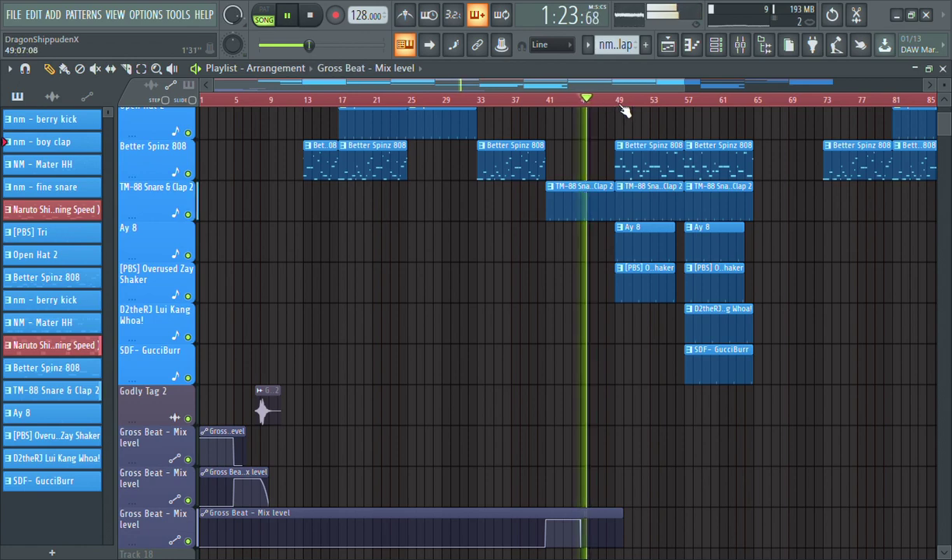
pyautogui.click(619, 100)
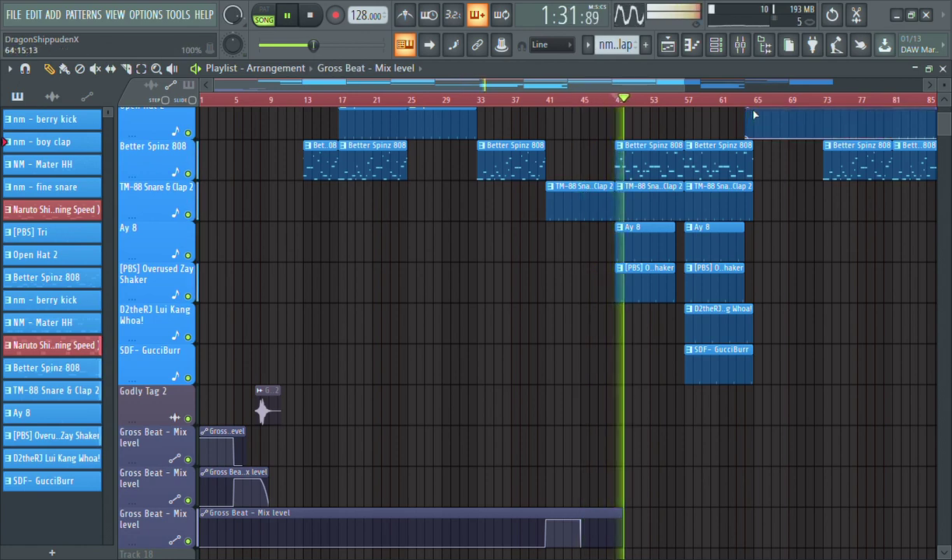
# Delete the stray Gross Beat clip from the Open Hat 2 track and extend the Master Gross Beat automation's zero level to about bar 47
pyautogui.scroll(6, 754, 115)
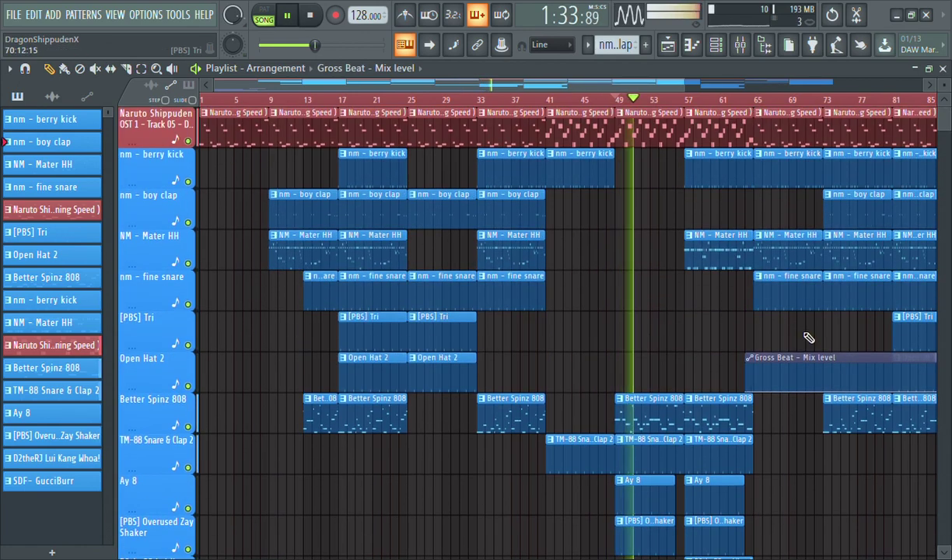
pyautogui.rightClick(798, 367)
pyautogui.scroll(-1, 796, 369)
pyautogui.scroll(-7, 796, 369)
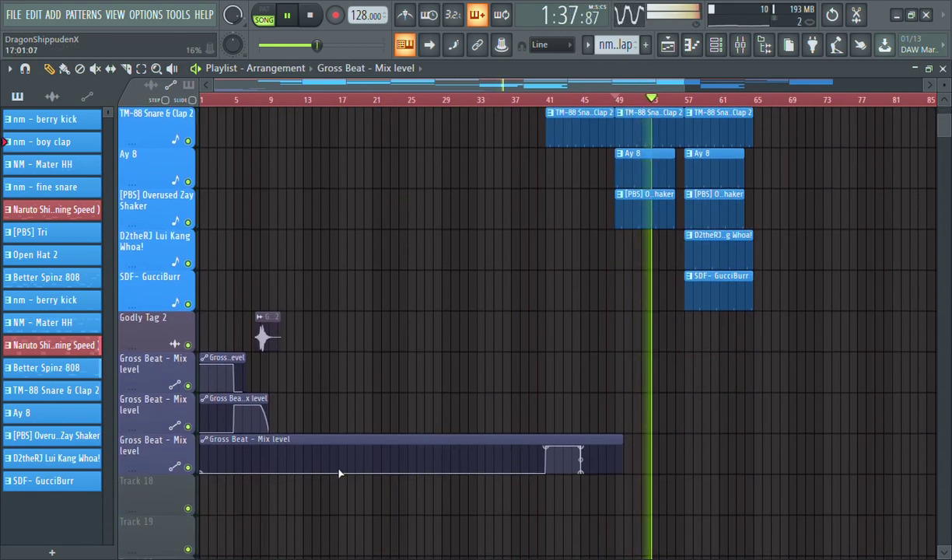
pyautogui.moveTo(589, 456); pyautogui.dragTo(601, 503)
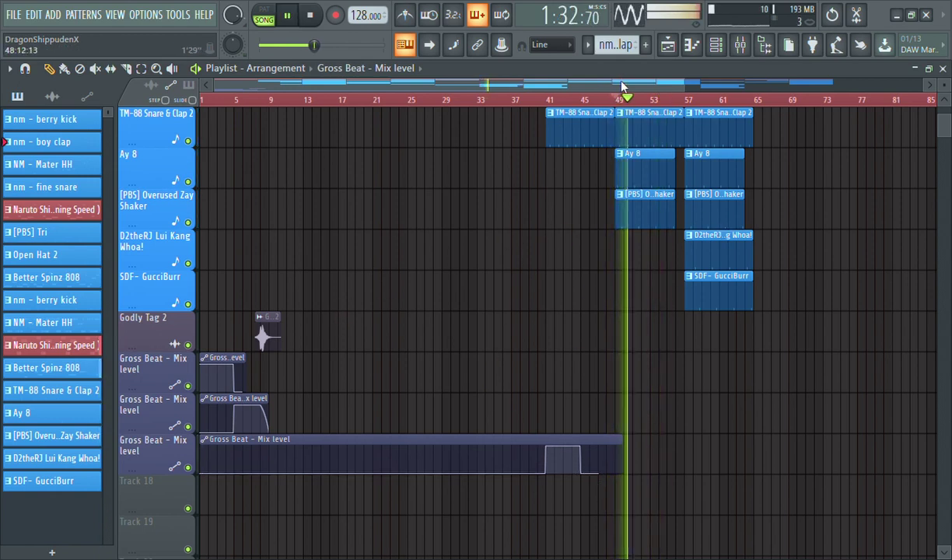
pyautogui.click(550, 101)
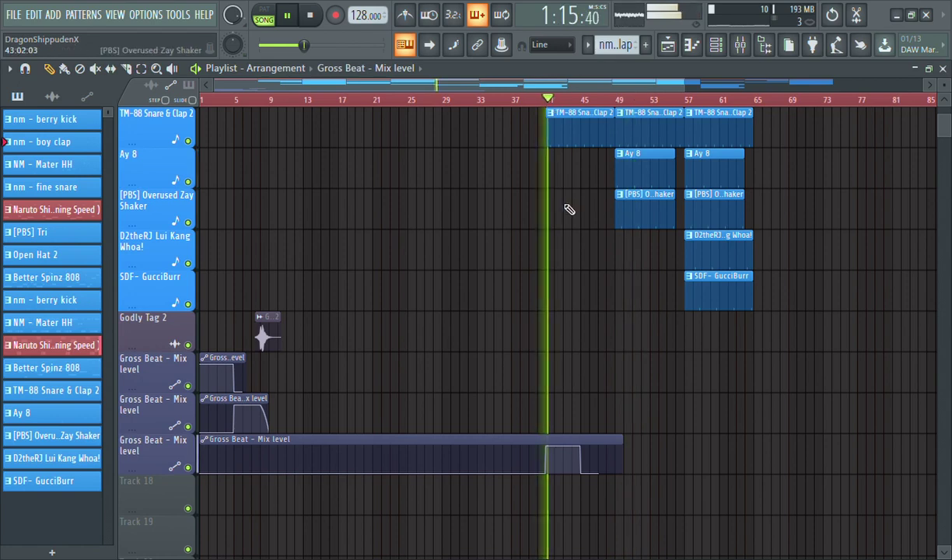
# Lower the Master volume to -1.0 dB and create its automation clip on Track 18, naming the track after the clip
pyautogui.click(740, 44)
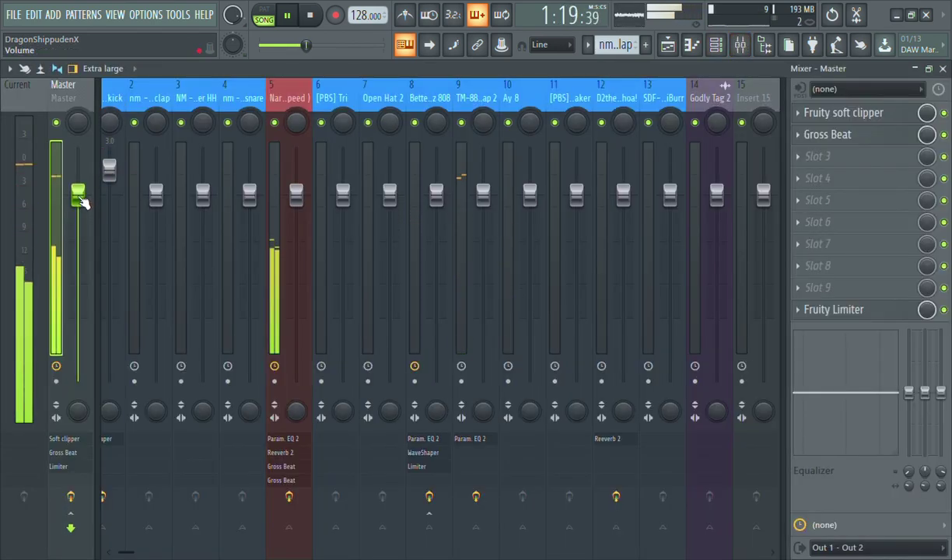
pyautogui.moveTo(77, 197); pyautogui.dragTo(78, 202)
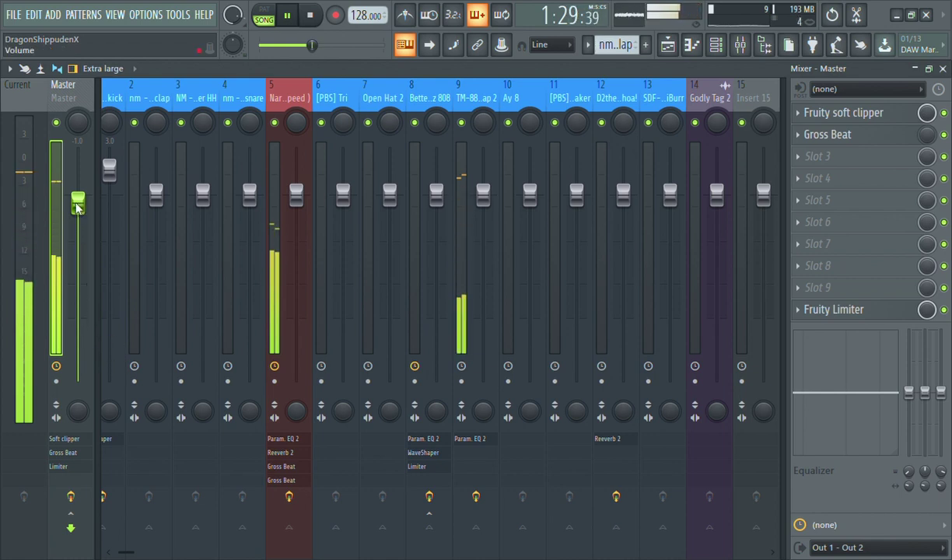
pyautogui.click(667, 44)
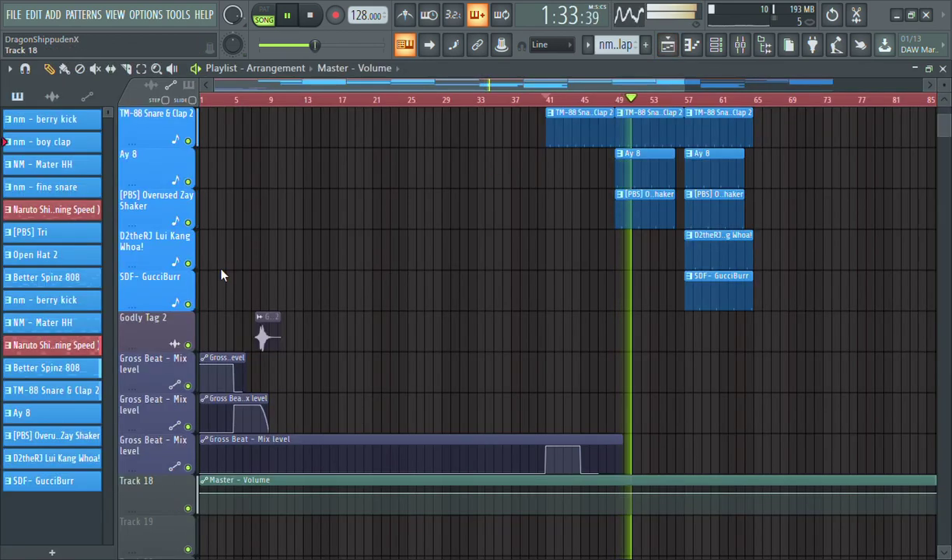
pyautogui.click(161, 488)
# Shape the Master volume automation into a curved fade-out from bar 105 down to zero at bar 113
pyautogui.moveTo(357, 82); pyautogui.dragTo(626, 135)
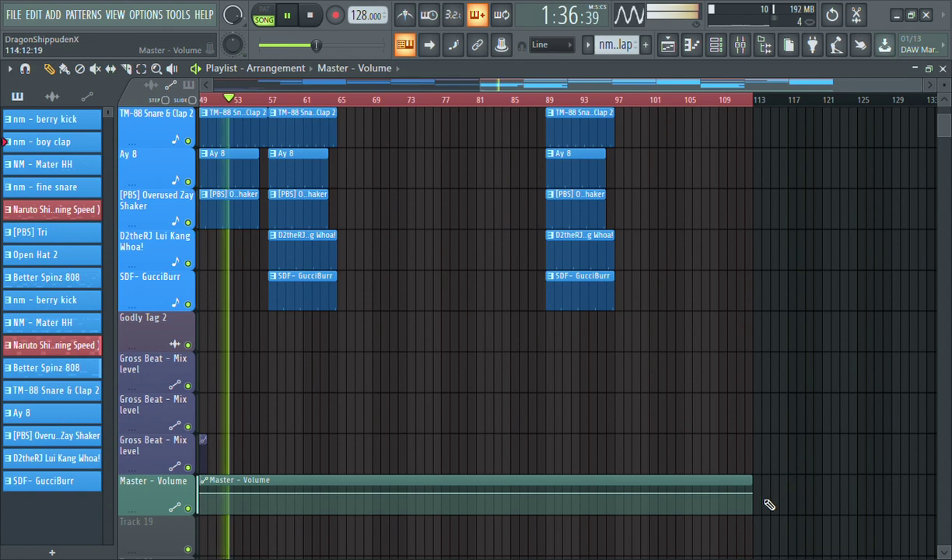
pyautogui.rightClick(688, 495)
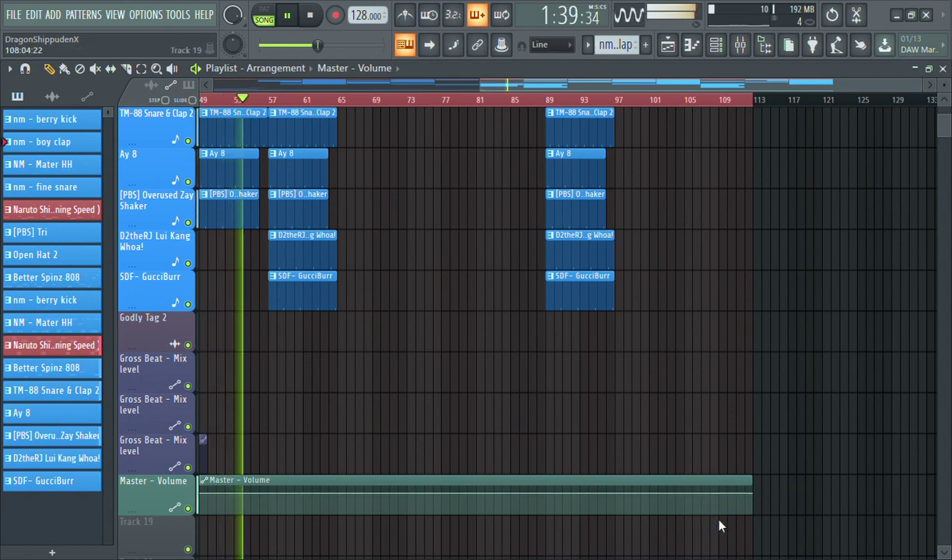
pyautogui.moveTo(759, 500); pyautogui.dragTo(756, 537)
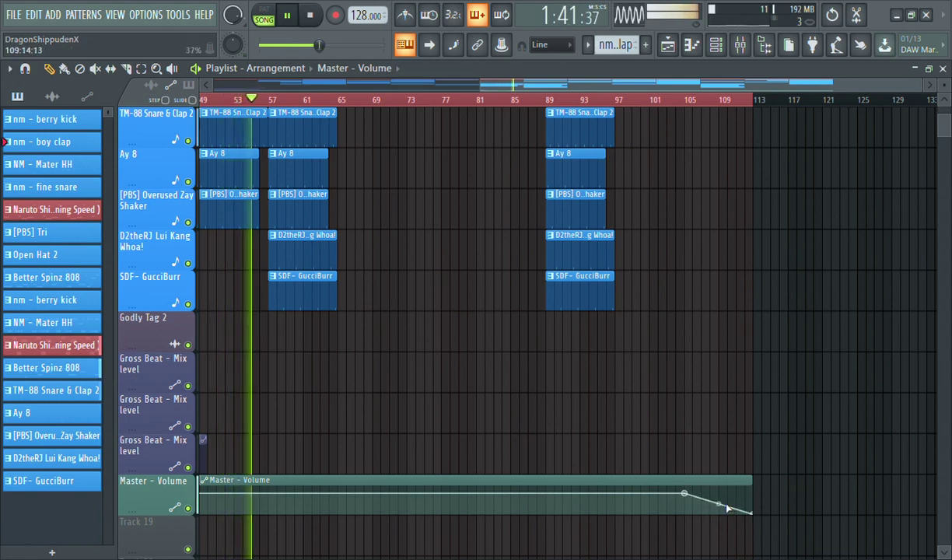
pyautogui.moveTo(717, 502); pyautogui.dragTo(717, 482)
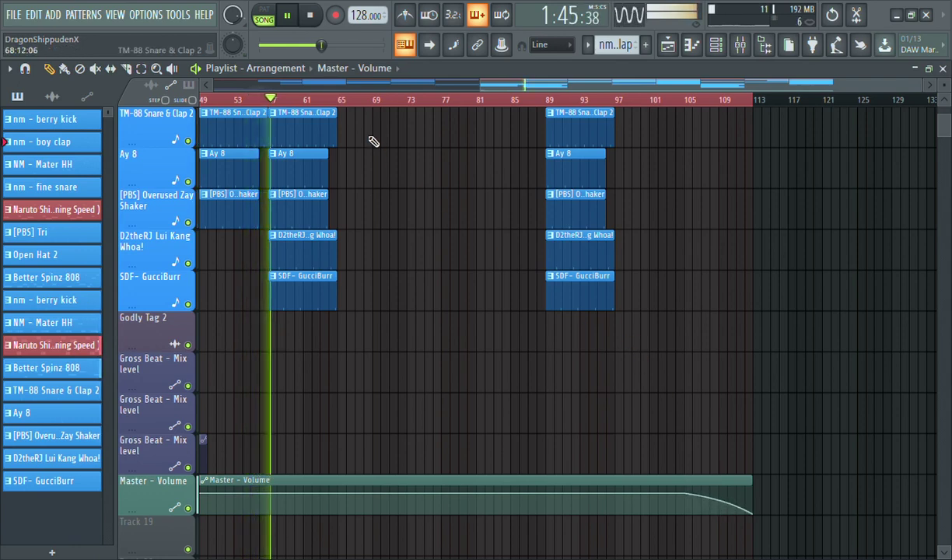
# Place an Open Hat 2 pattern clip at bar 65 on the Open Hat 2 track
pyautogui.scroll(1, 372, 138)
pyautogui.scroll(7, 373, 138)
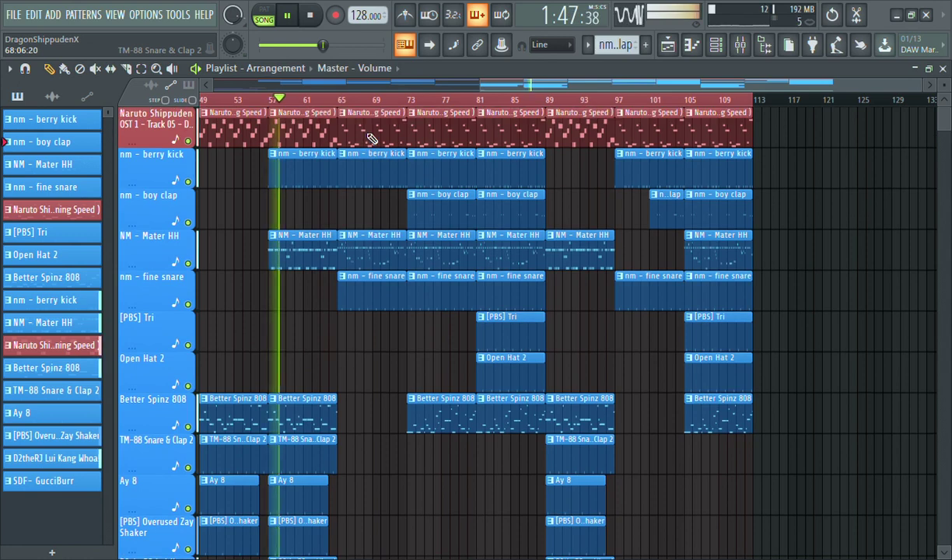
pyautogui.moveTo(485, 77); pyautogui.dragTo(345, 81)
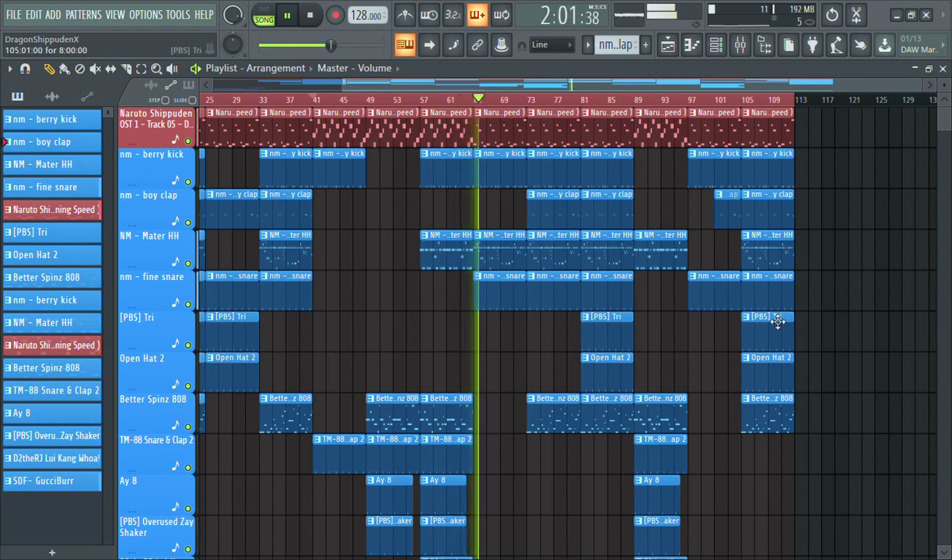
pyautogui.scroll(-6, 778, 321)
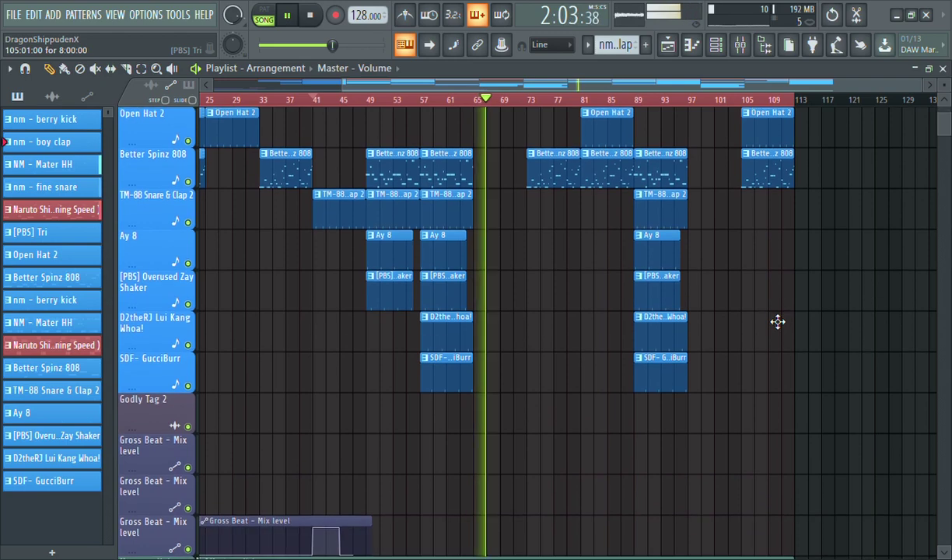
pyautogui.scroll(-3, 777, 321)
pyautogui.scroll(7, 777, 322)
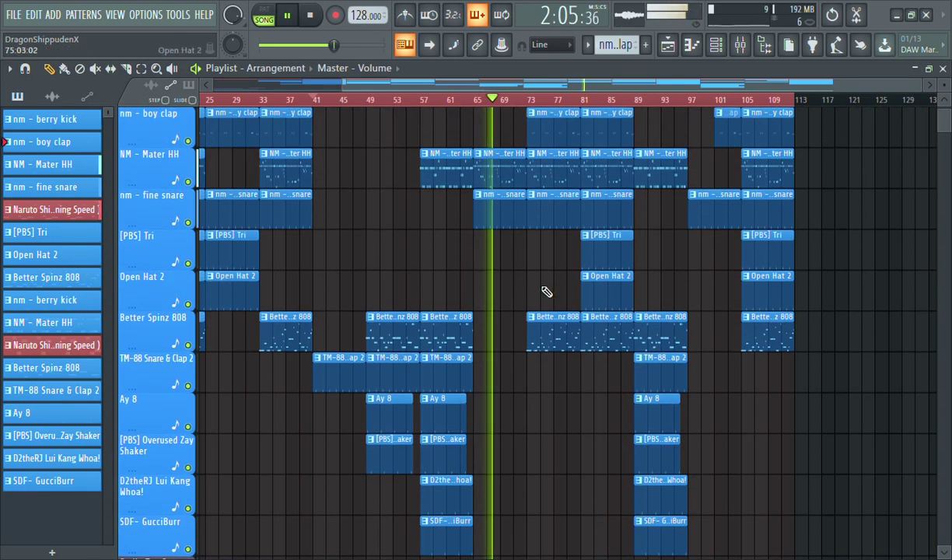
pyautogui.click(487, 287)
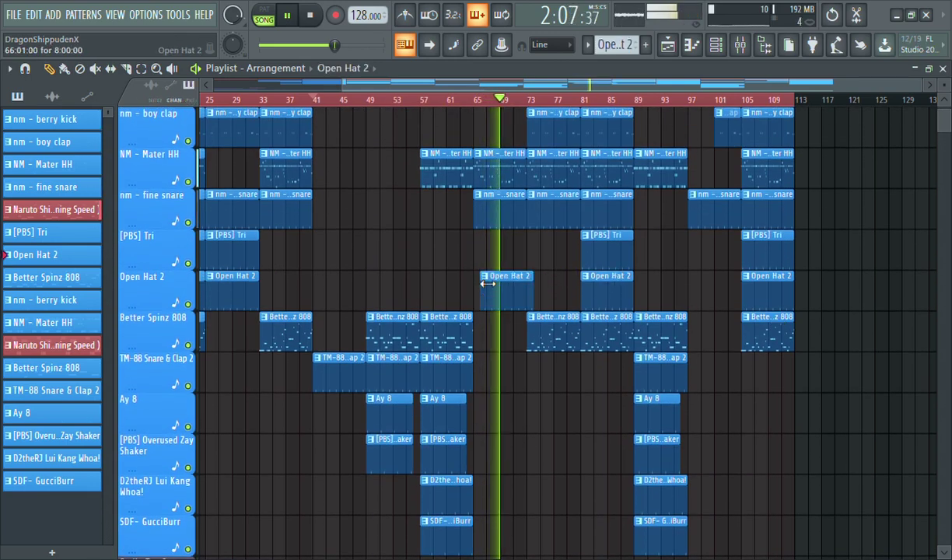
pyautogui.moveTo(507, 312); pyautogui.dragTo(497, 300)
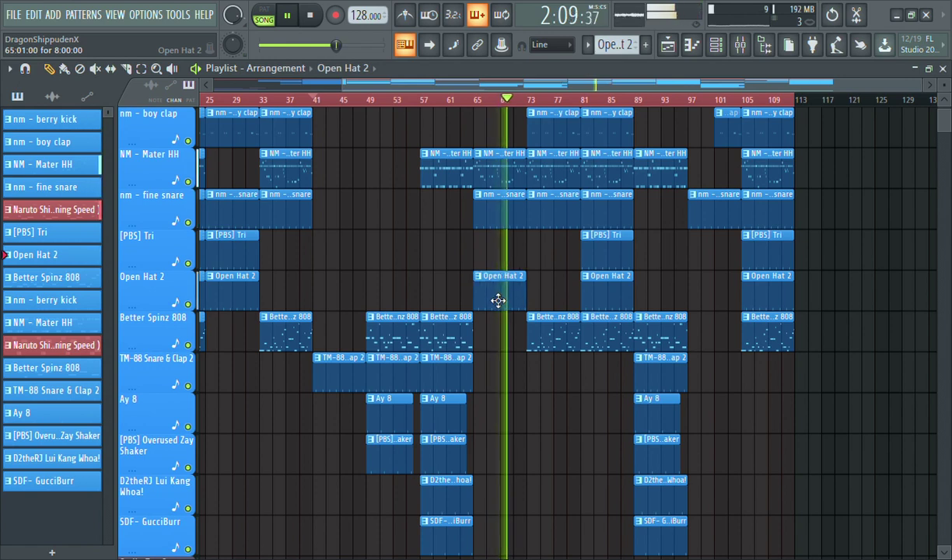
# Review the arrangement by playing it from around bars 63, 89, 73 and 97 and viewing the full song
pyautogui.click(461, 100)
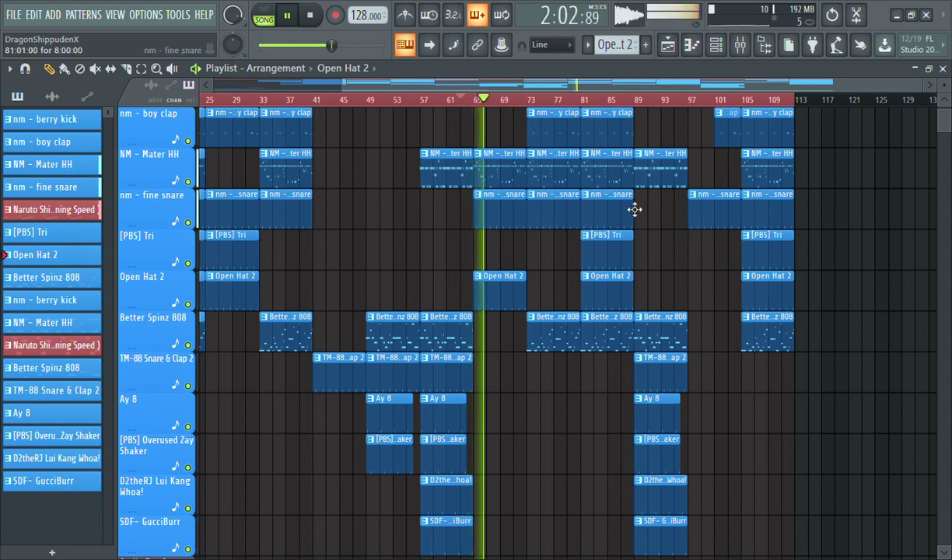
pyautogui.click(636, 101)
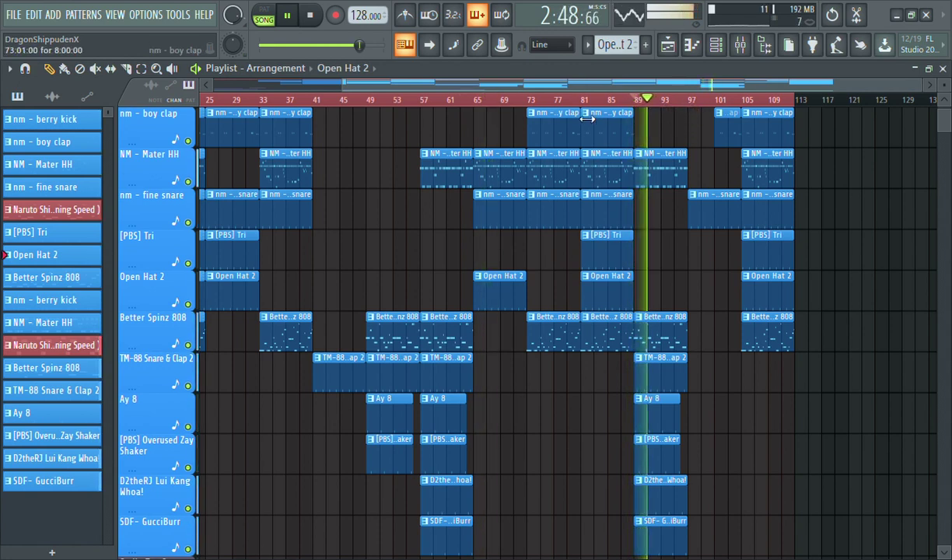
pyautogui.click(528, 102)
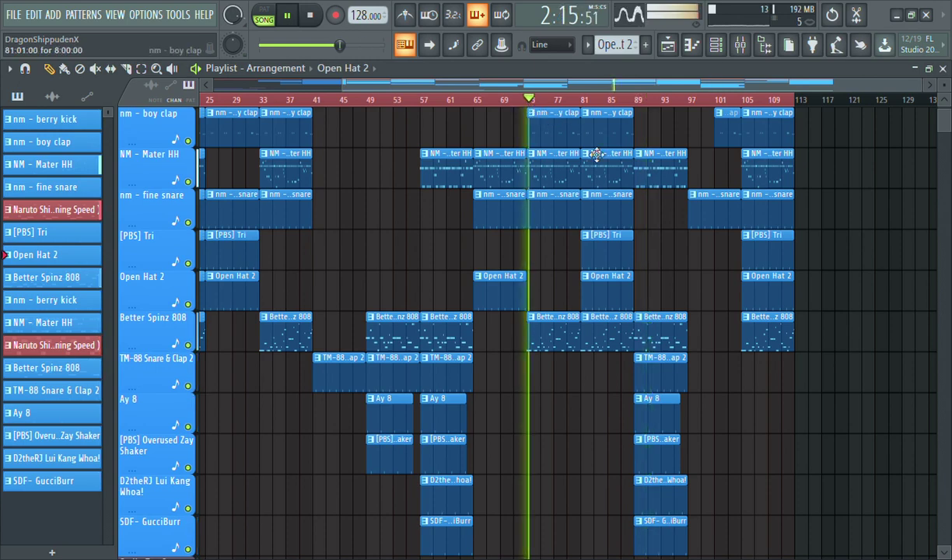
pyautogui.scroll(2, 595, 154)
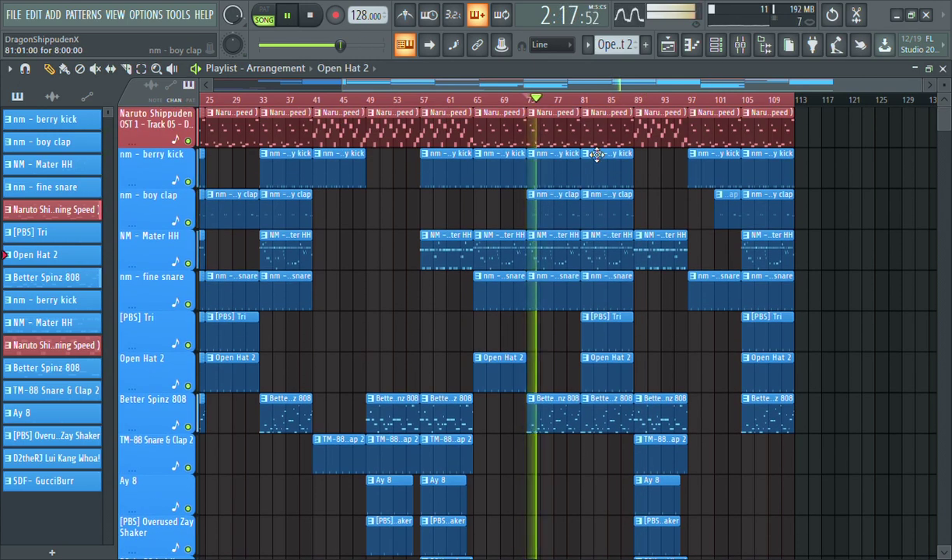
pyautogui.click(690, 102)
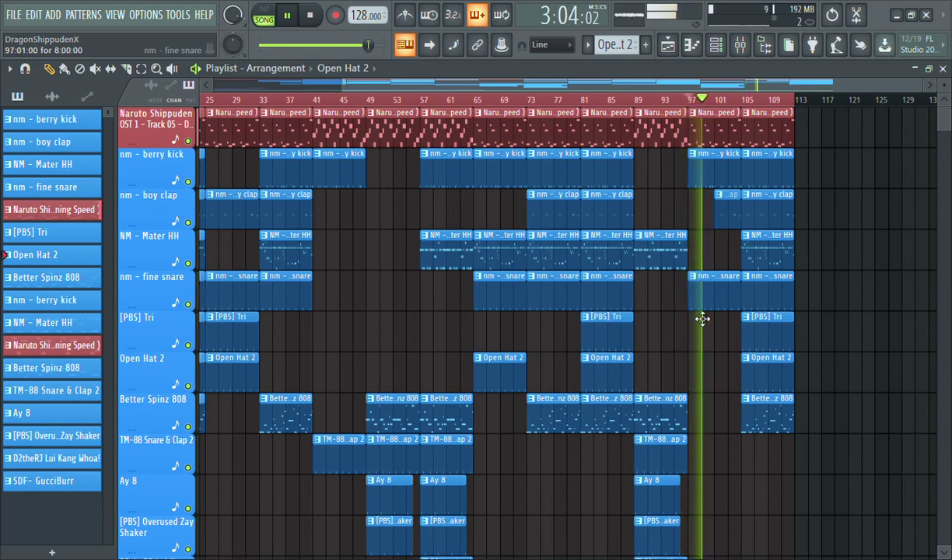
pyautogui.scroll(-1, 702, 319)
pyautogui.scroll(-2, 702, 319)
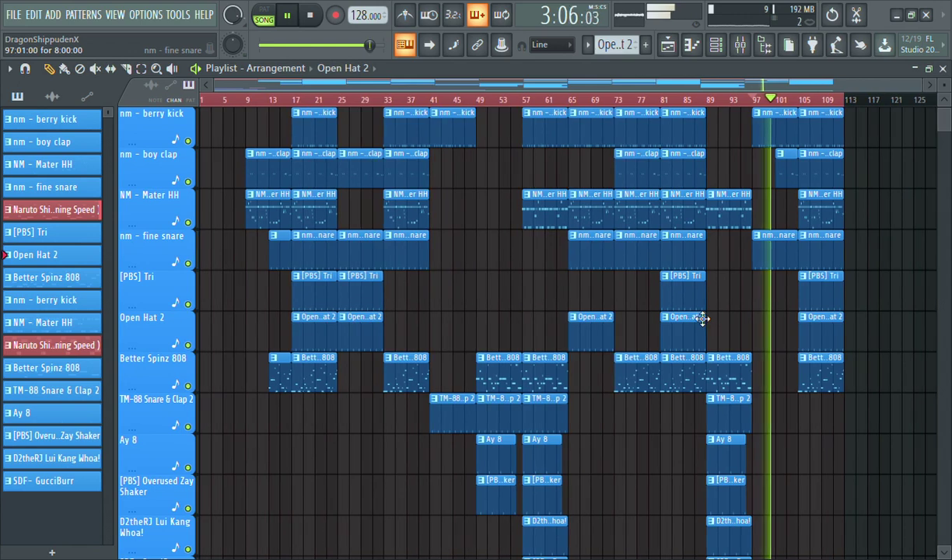
pyautogui.scroll(1, 702, 318)
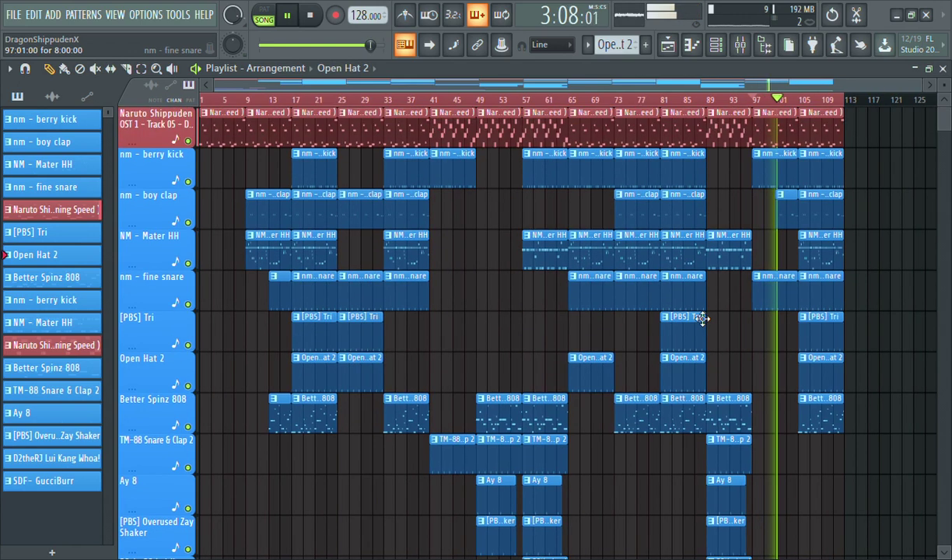